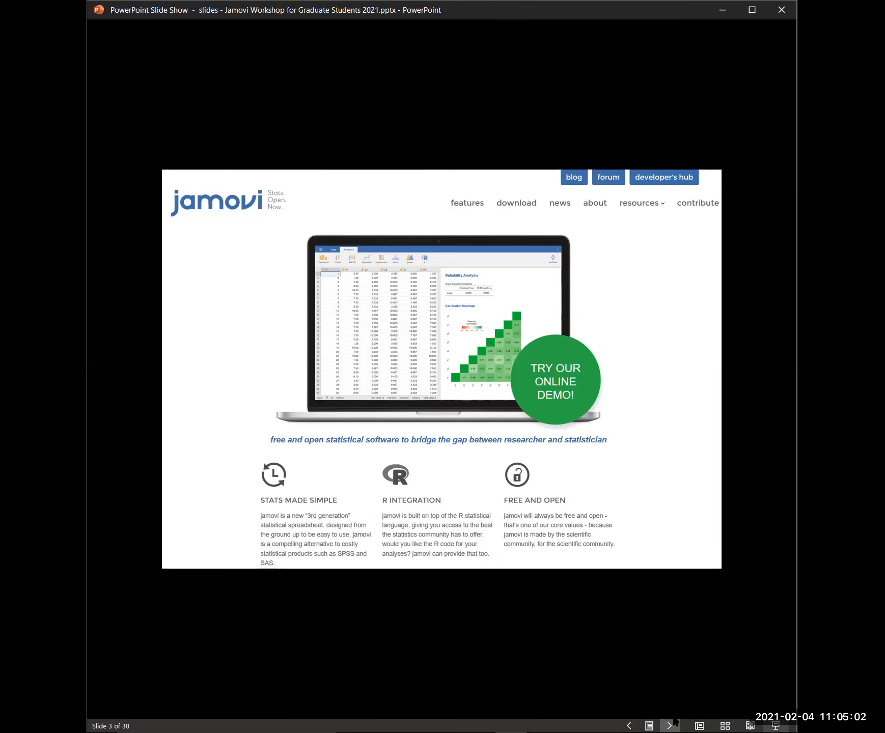
left_click(671, 722)
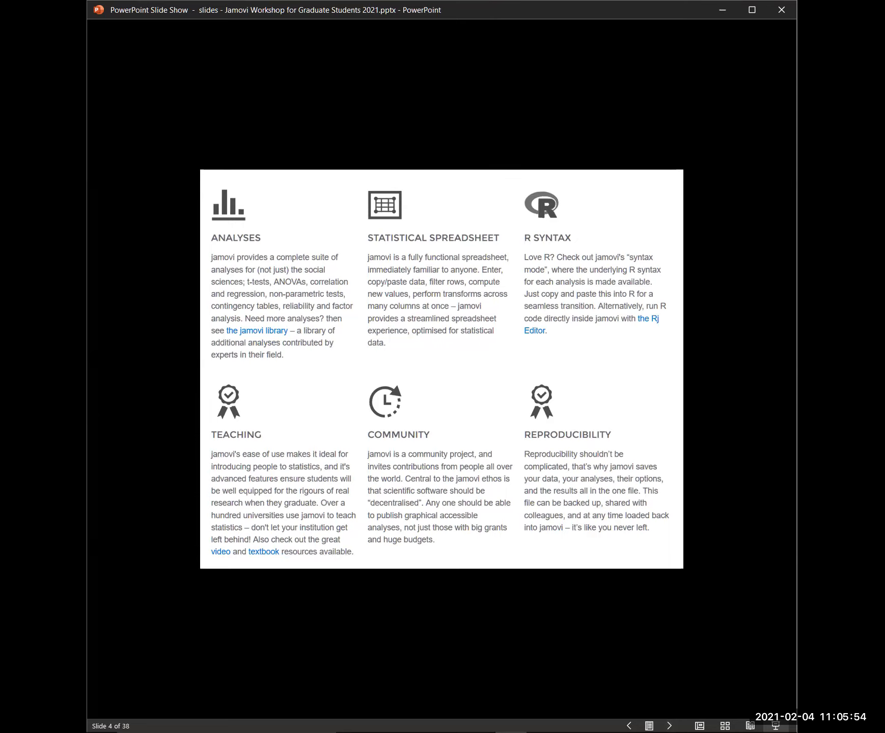
left_click(670, 726)
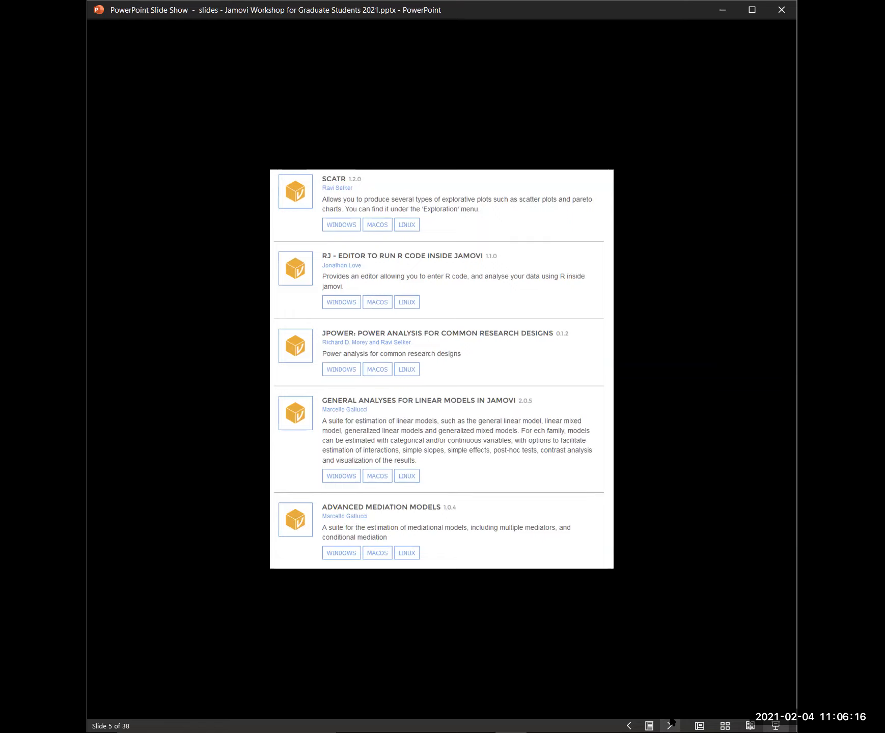
left_click(670, 725)
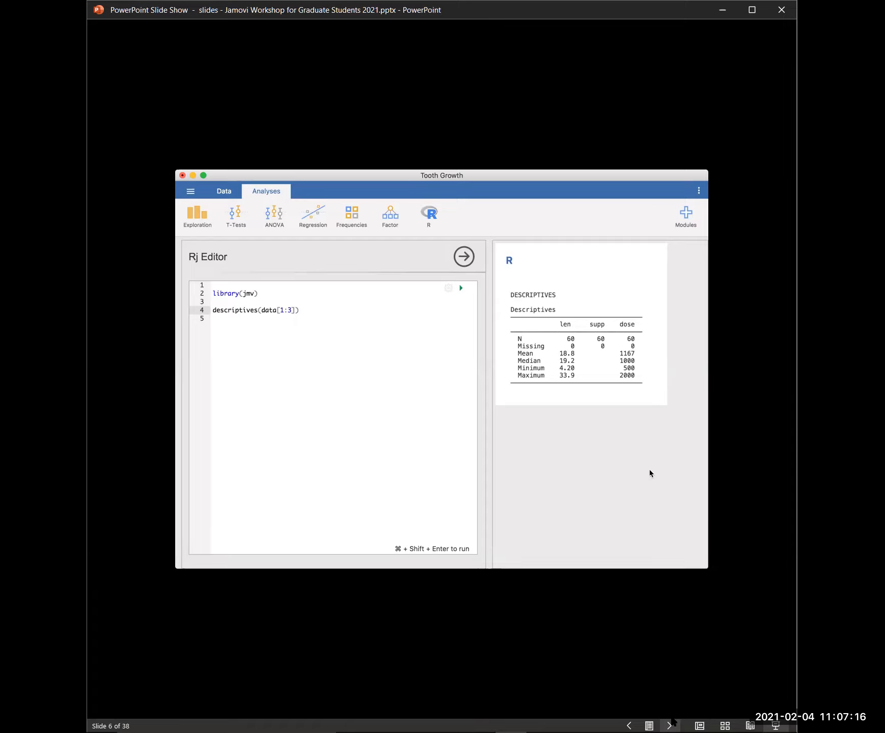
left_click(669, 723)
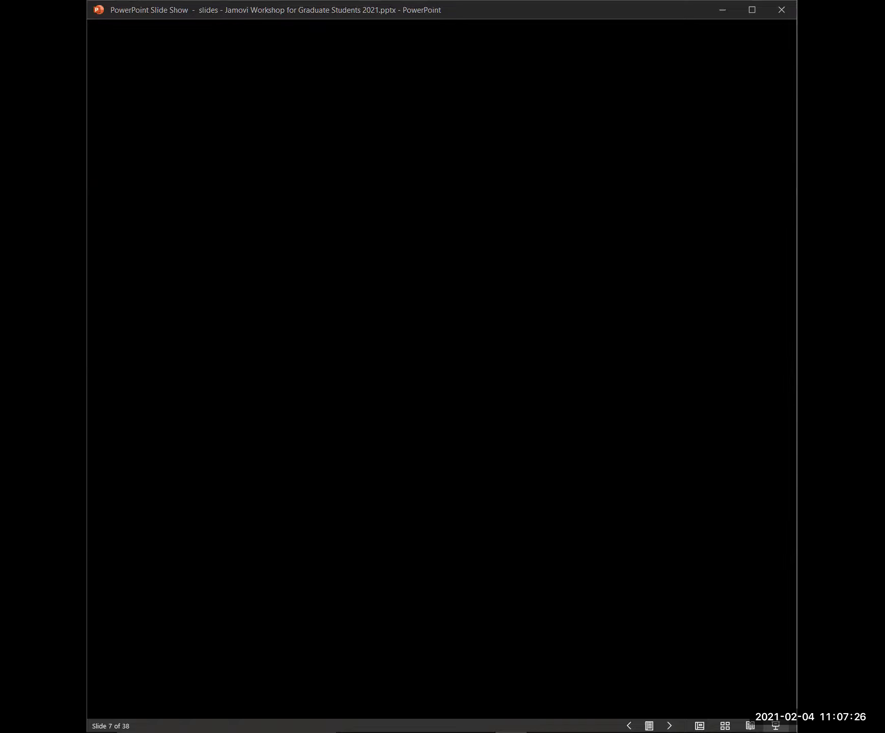
Switch to jamovi and view the data file formats that can be imported
left_click(543, 732)
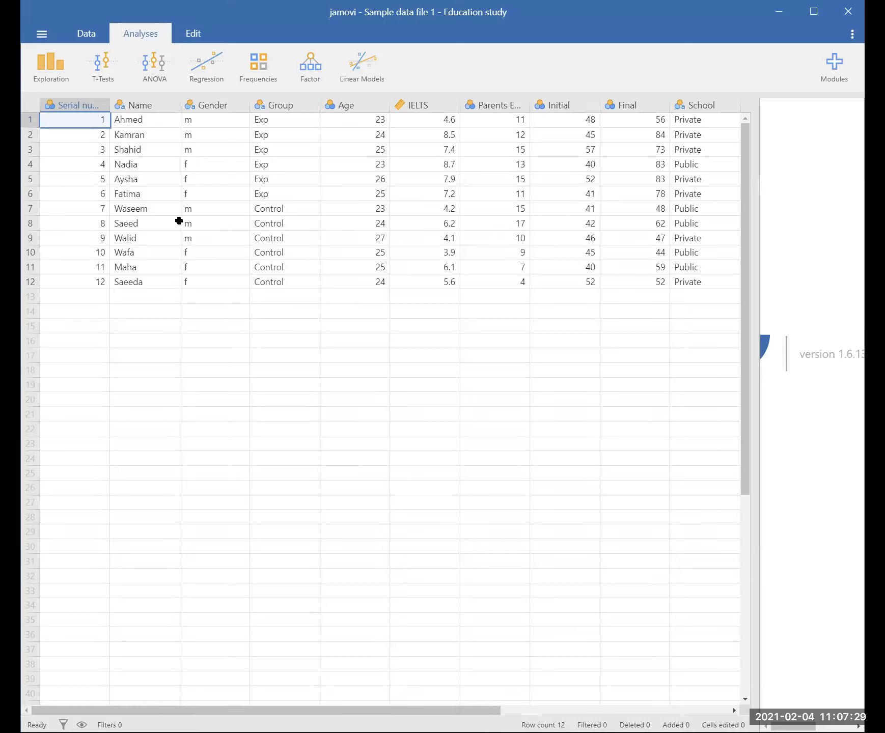
left_click(79, 30)
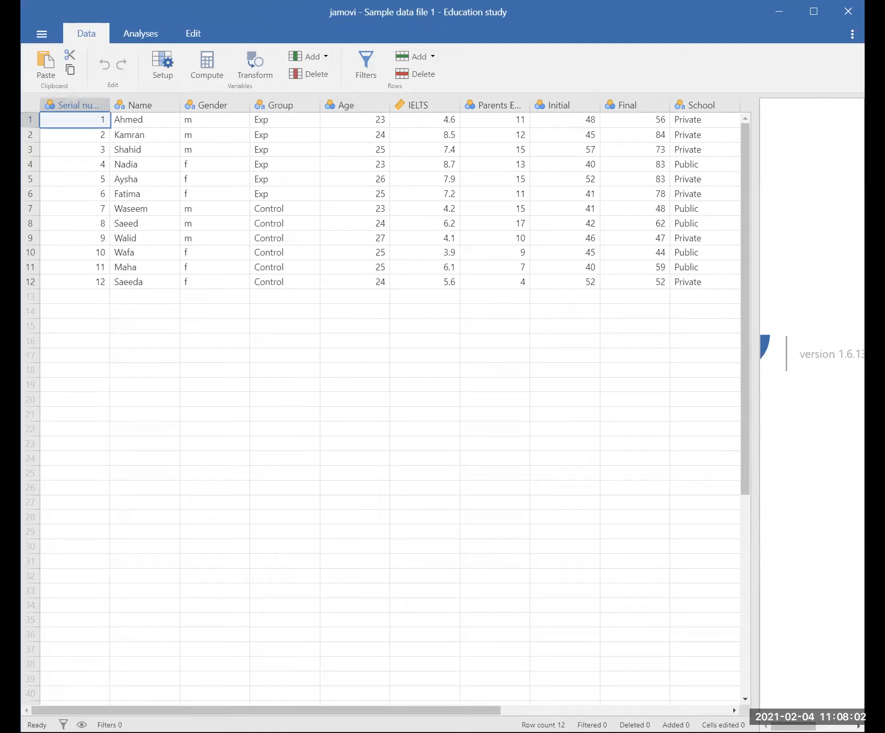
left_click(41, 35)
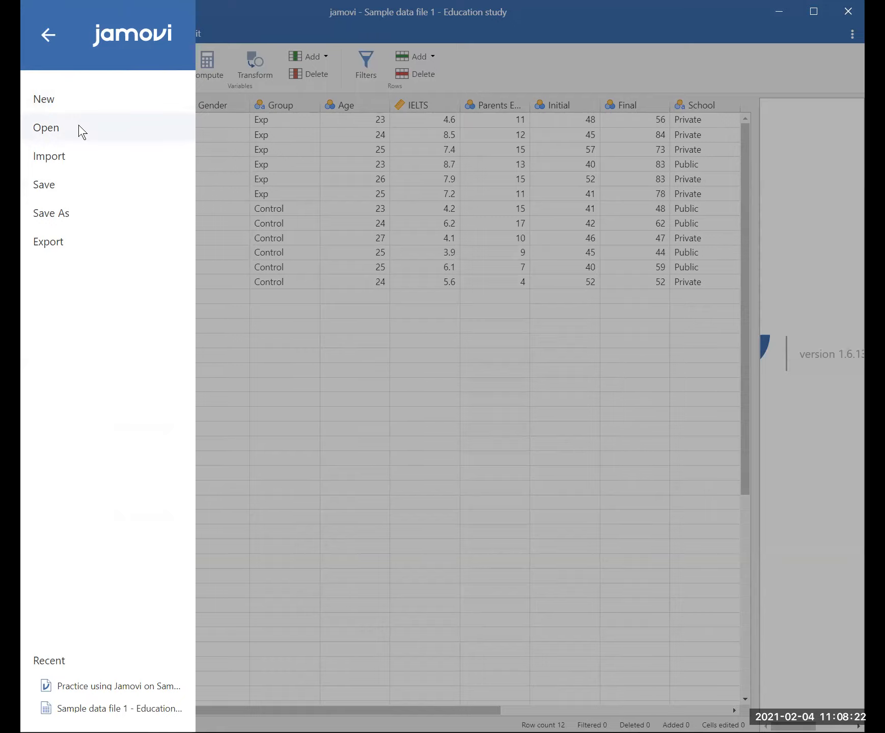
left_click(91, 151)
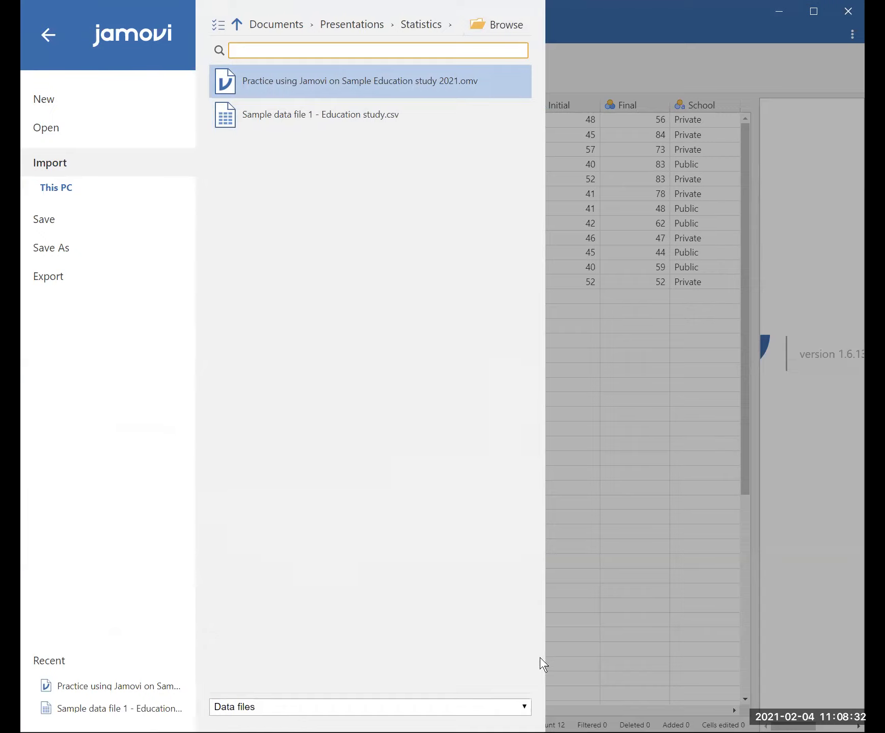
left_click(527, 704)
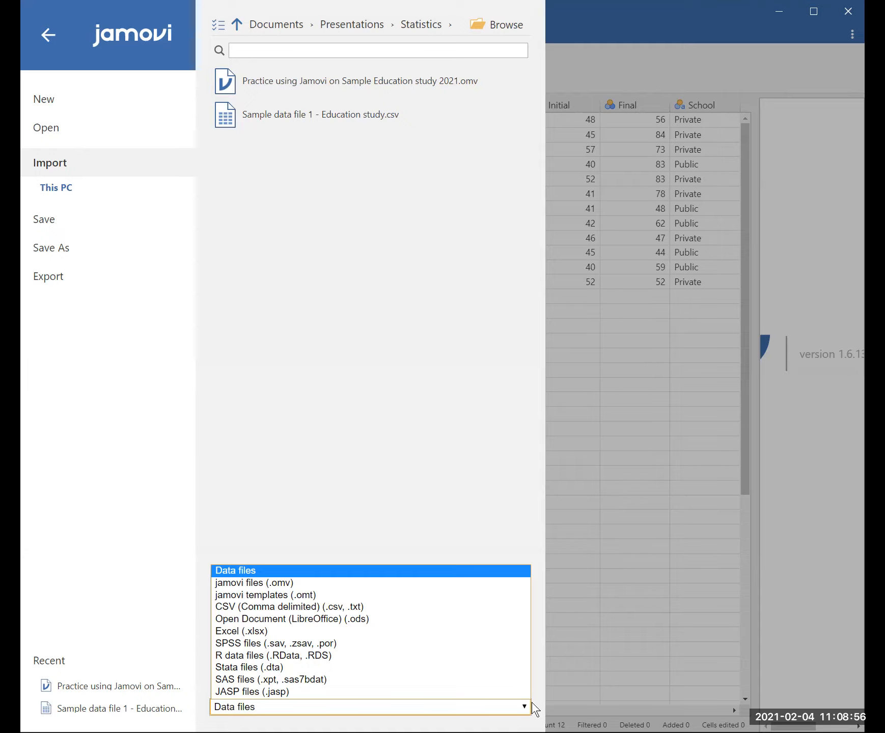
Review the Save As options and the available export formats, leaving the file options without saving or exporting
left_click(125, 244)
left_click(126, 246)
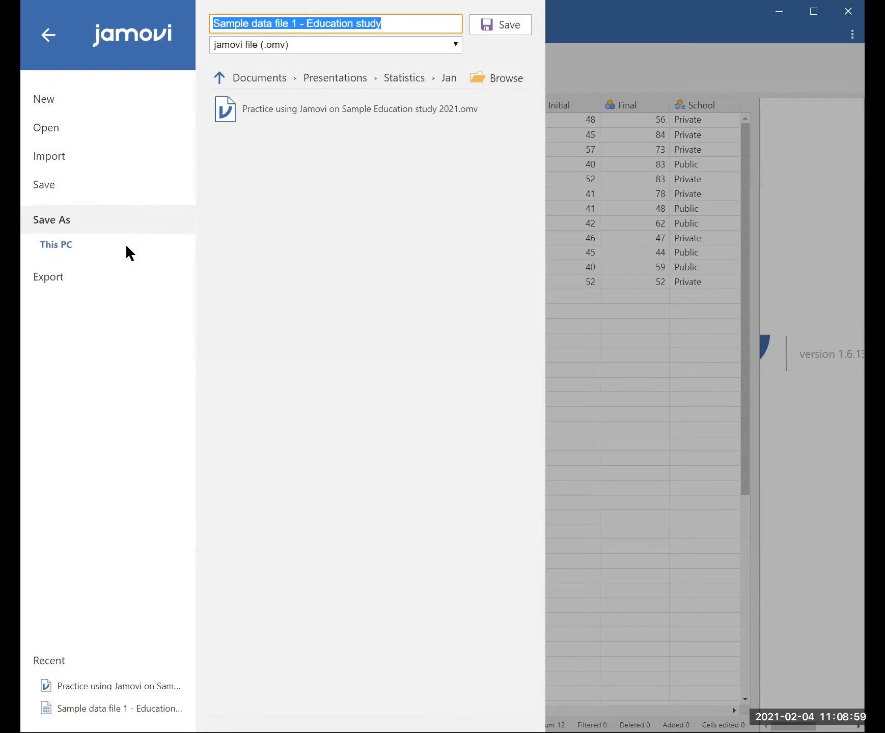
left_click(112, 277)
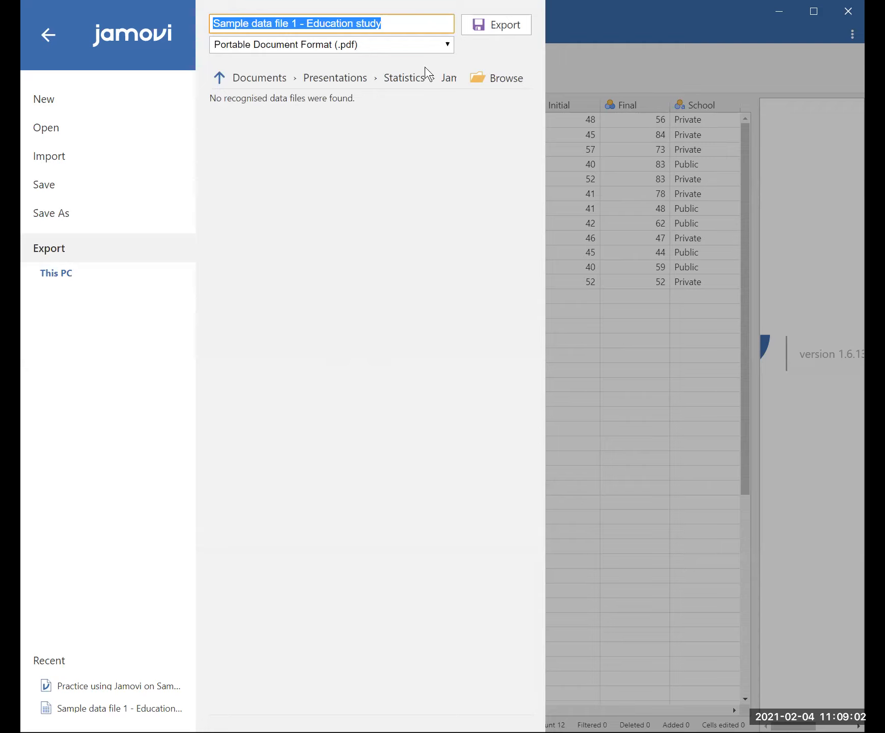
left_click(450, 46)
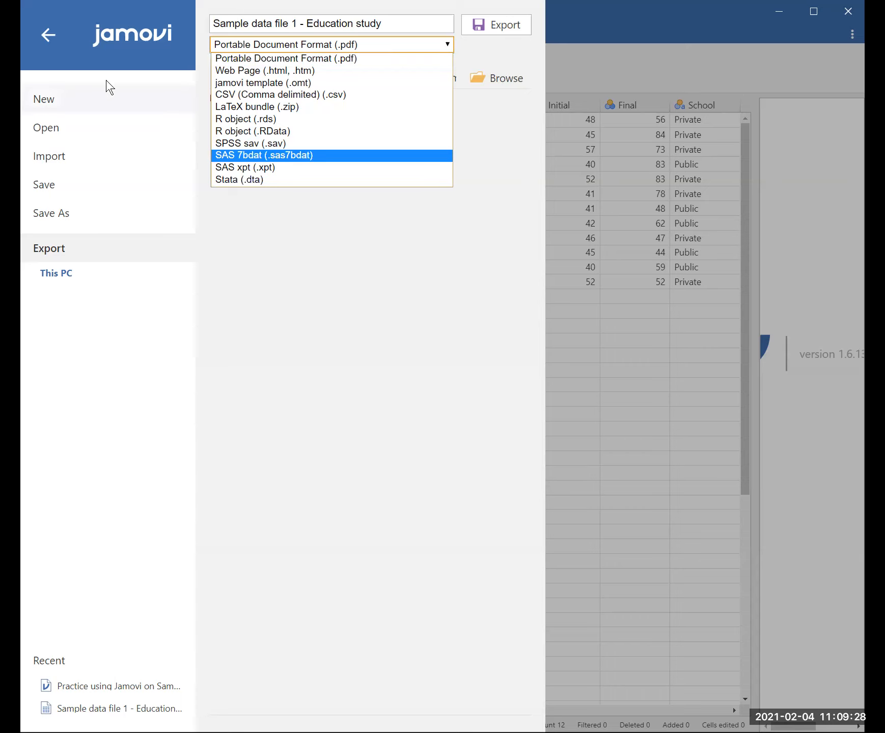
left_click(47, 39)
left_click(47, 39)
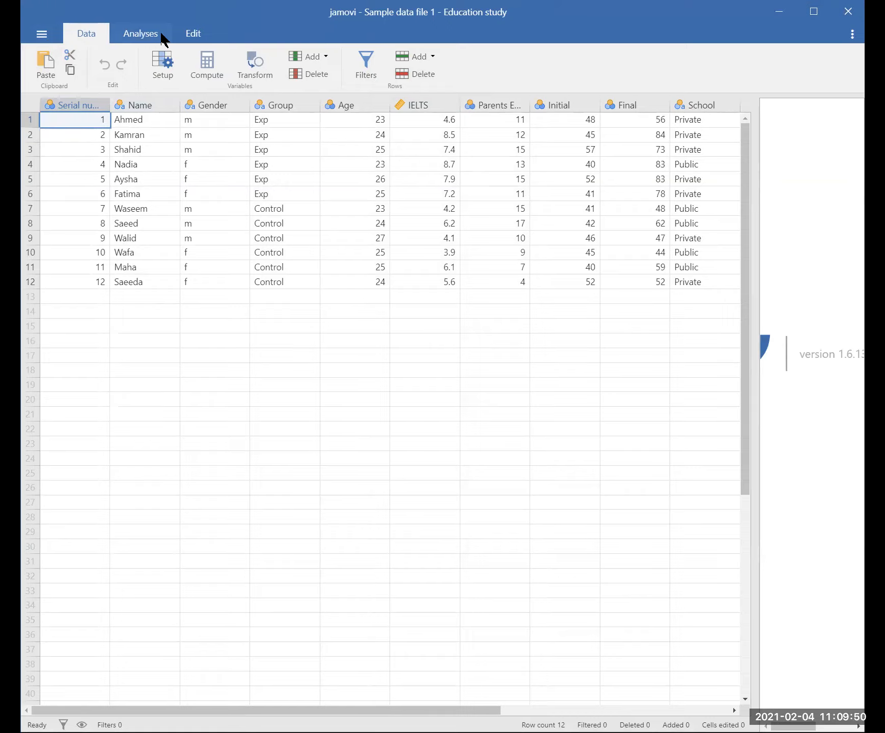
Examine the results editing tools and the variable setup of Serial number, Name, Gender and Group
left_click(191, 32)
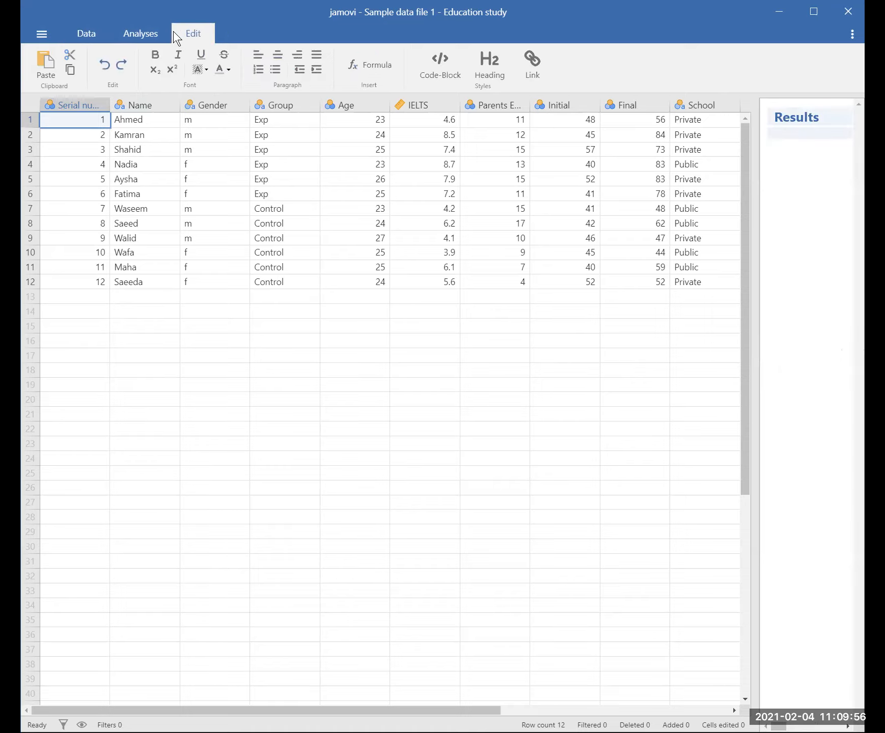
left_click(83, 27)
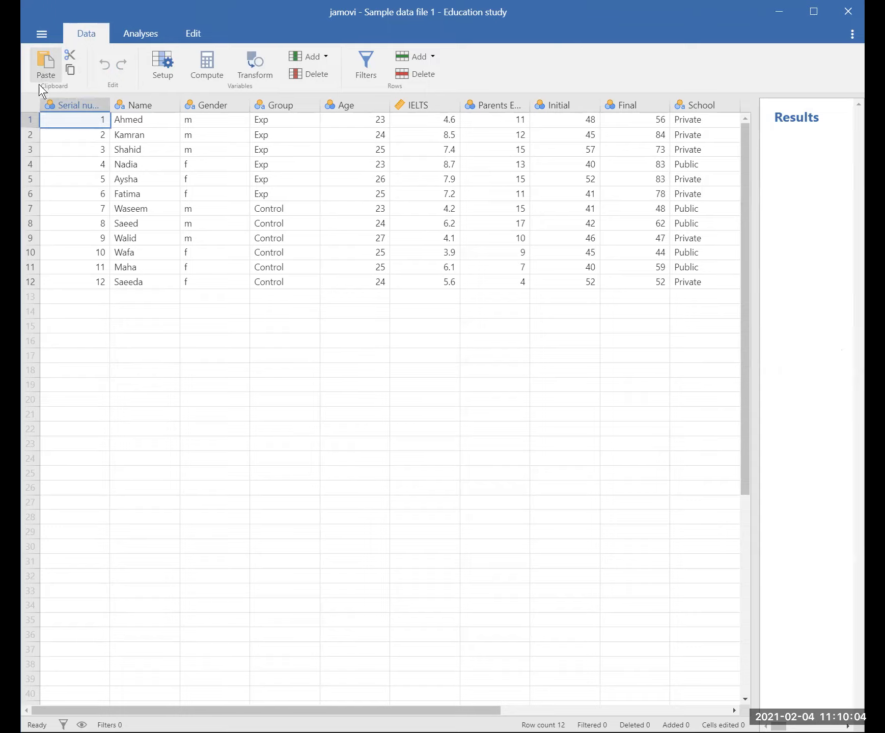
left_click(160, 75)
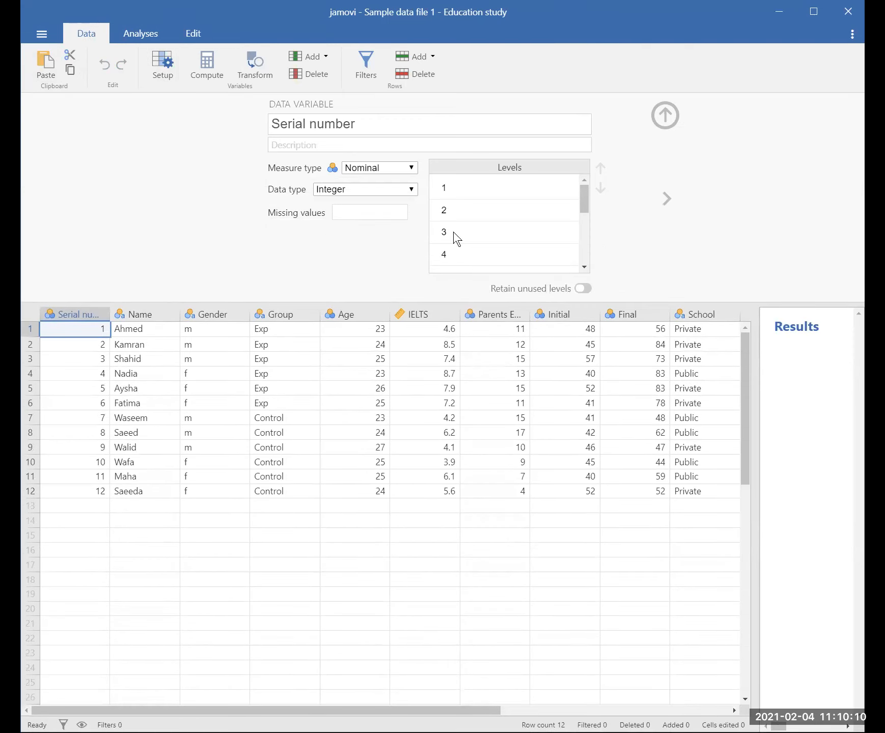
left_click(127, 316)
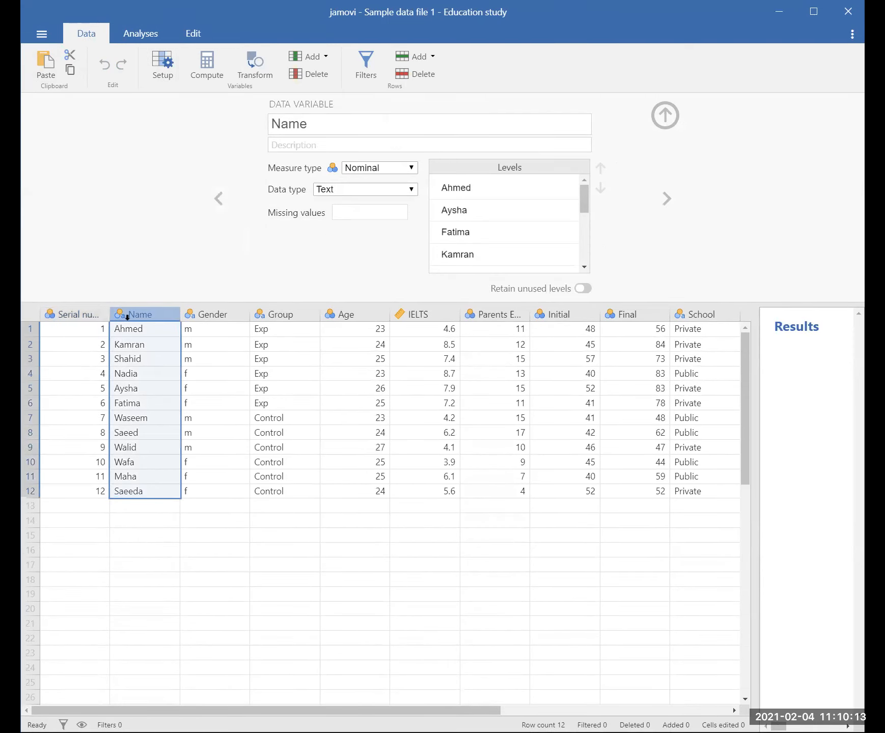
left_click(199, 313)
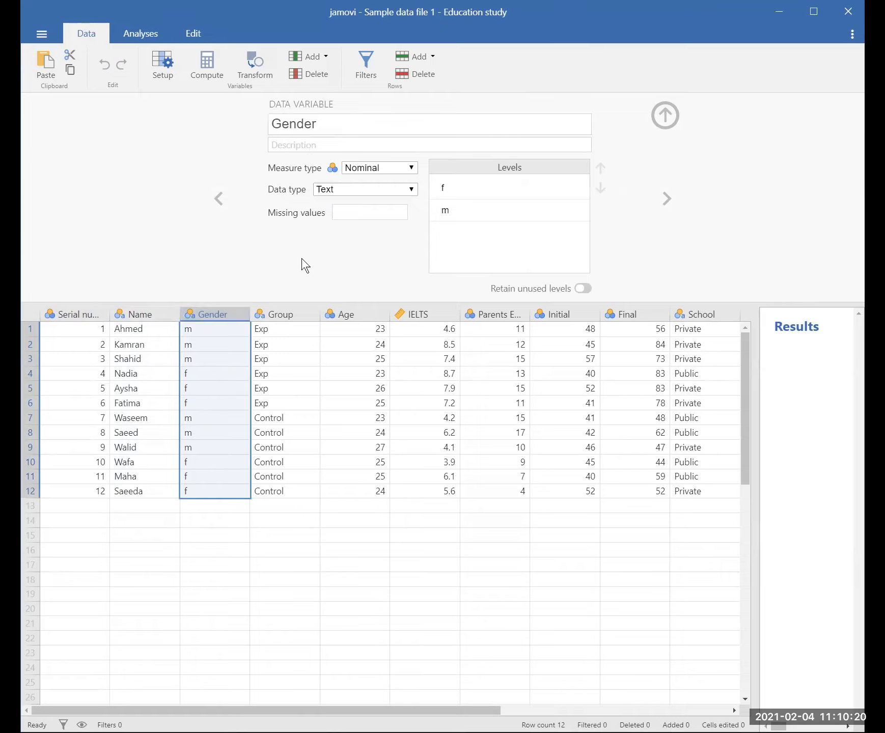
left_click(292, 314)
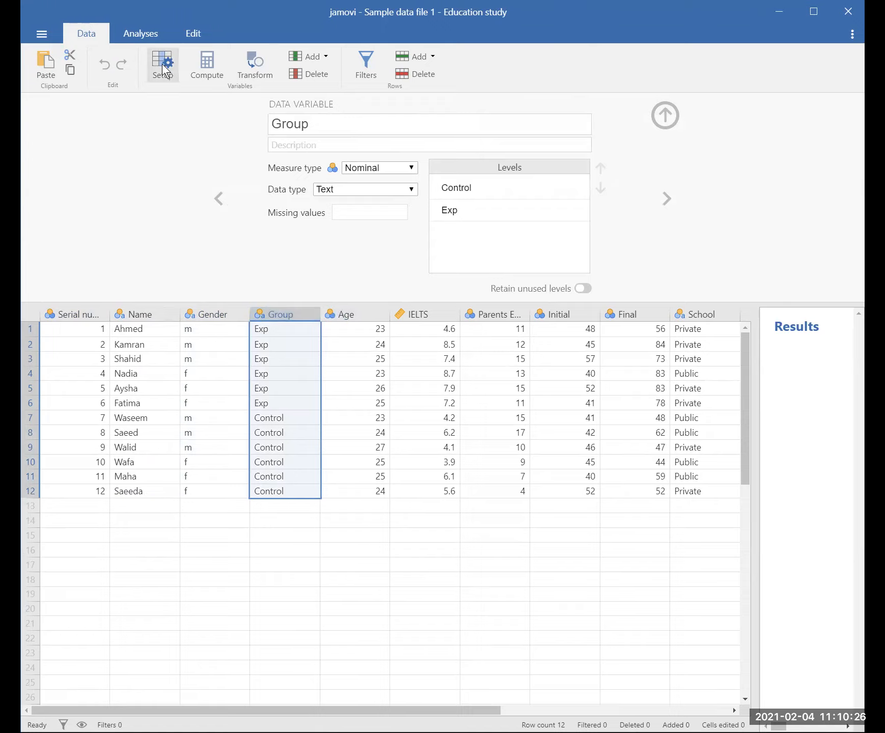
left_click(666, 116)
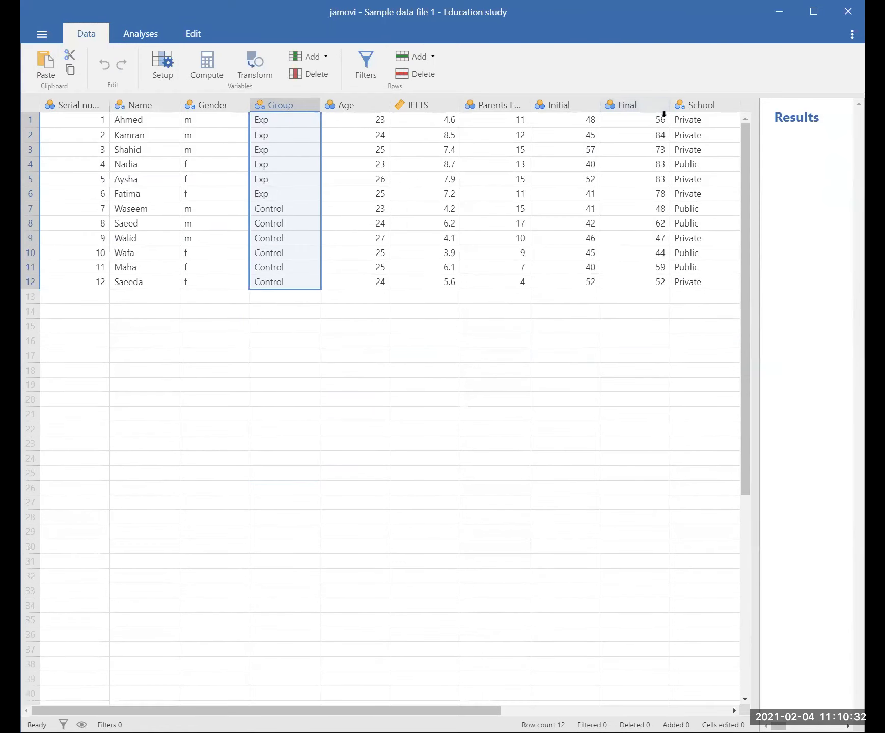
left_click(166, 70)
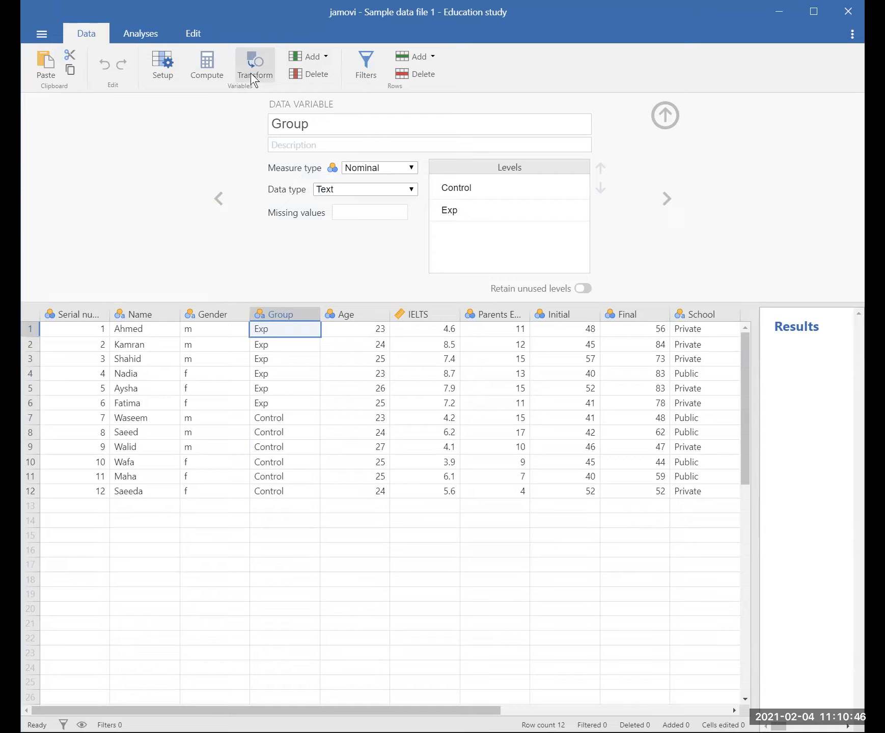
Look over the options for adding variables and rows, and create an empty row filter for the dataset
left_click(322, 55)
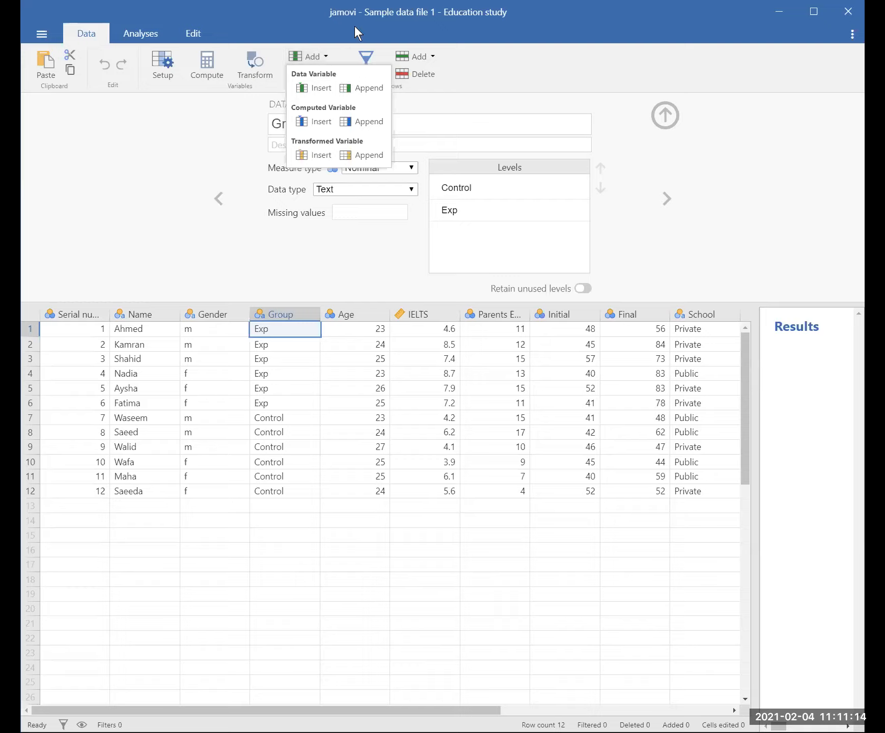
left_click(359, 51)
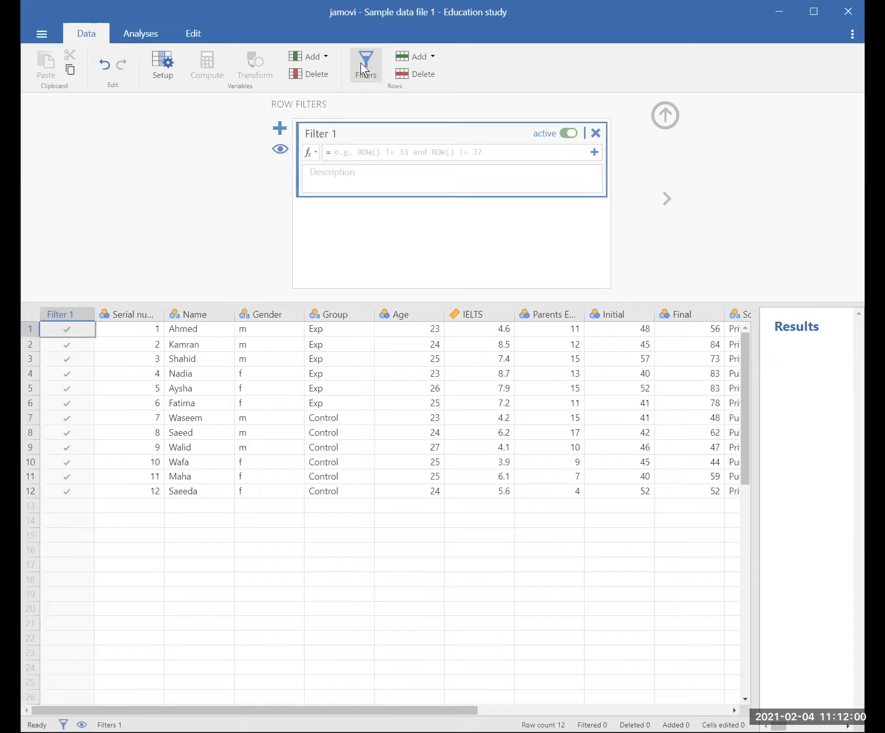
left_click(434, 52)
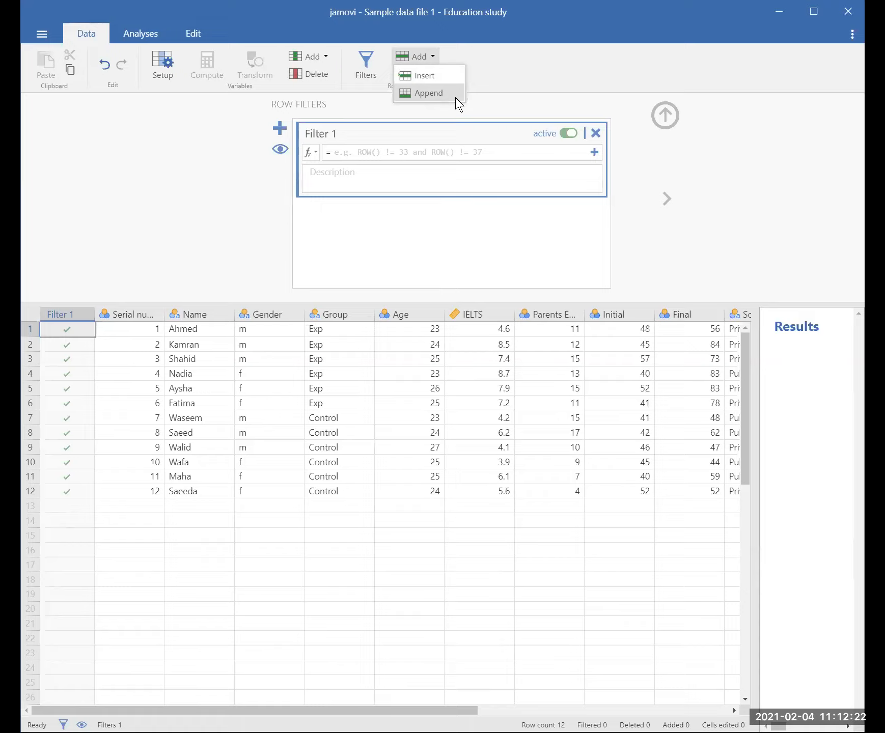
left_click(212, 195)
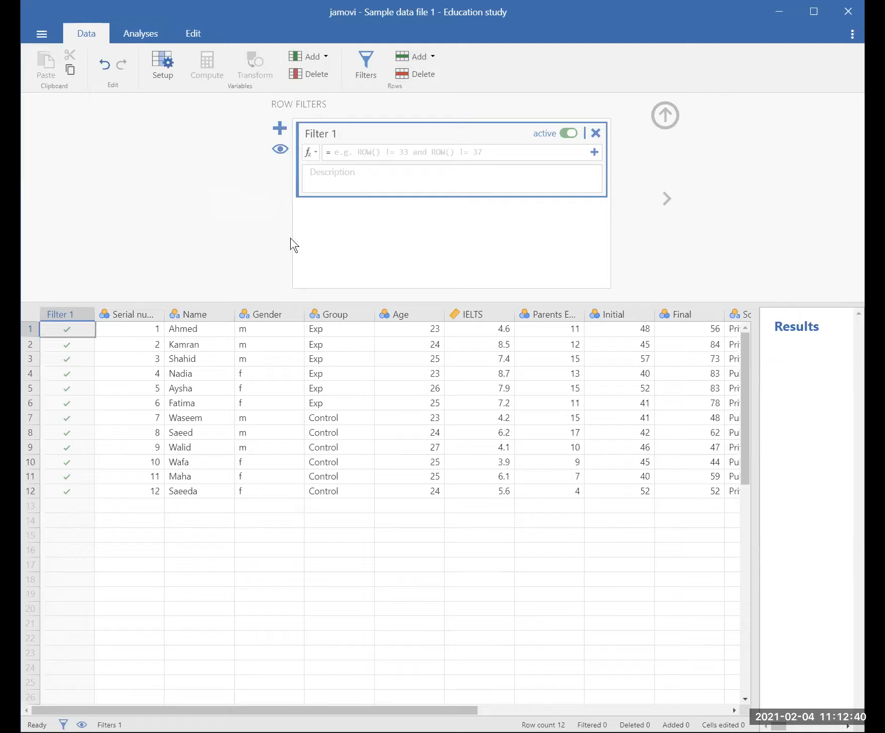
Look over the analyses, including Exploration, and browse the modules available for installation in the jamovi library
left_click(143, 28)
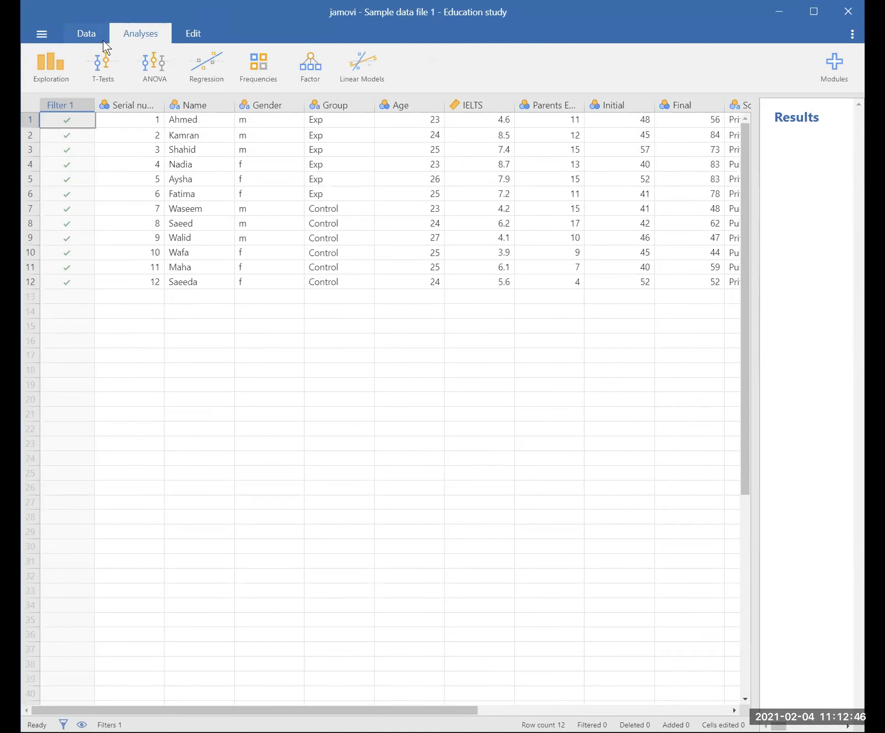
left_click(44, 64)
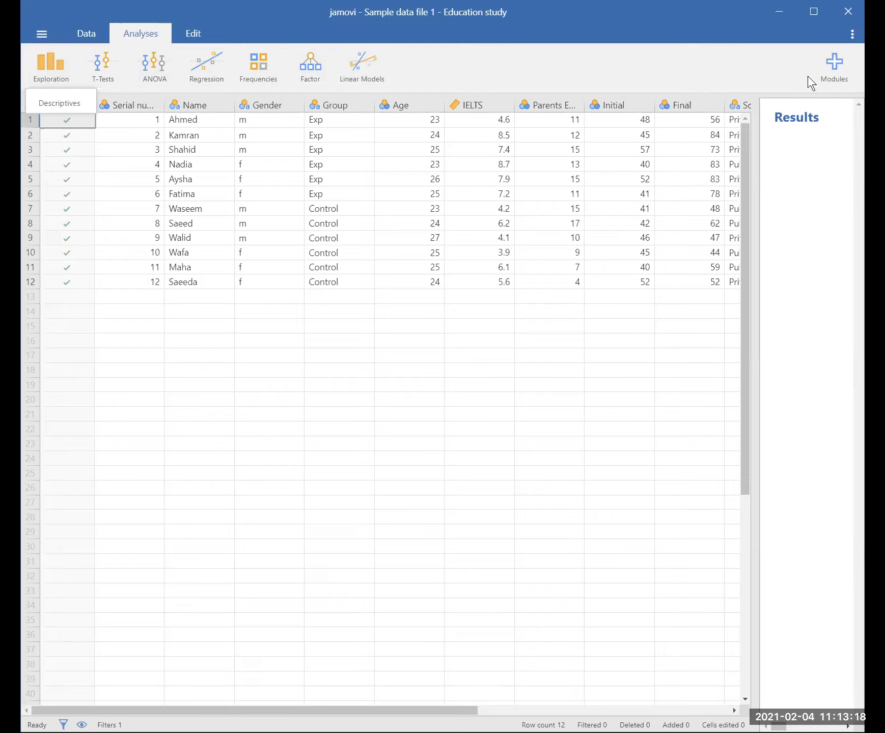
left_click(823, 70)
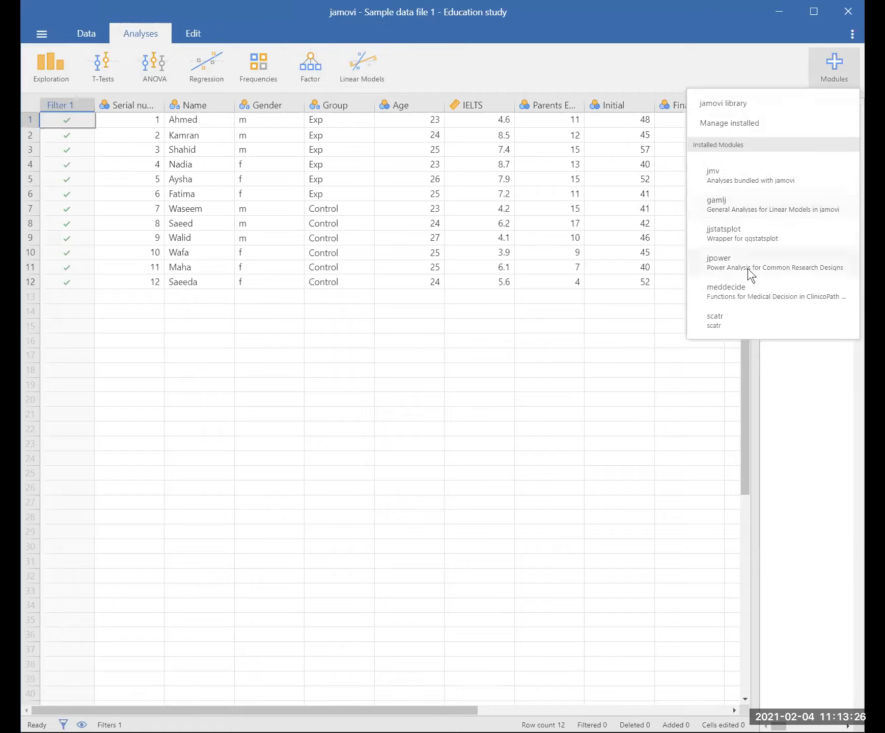
left_click(726, 106)
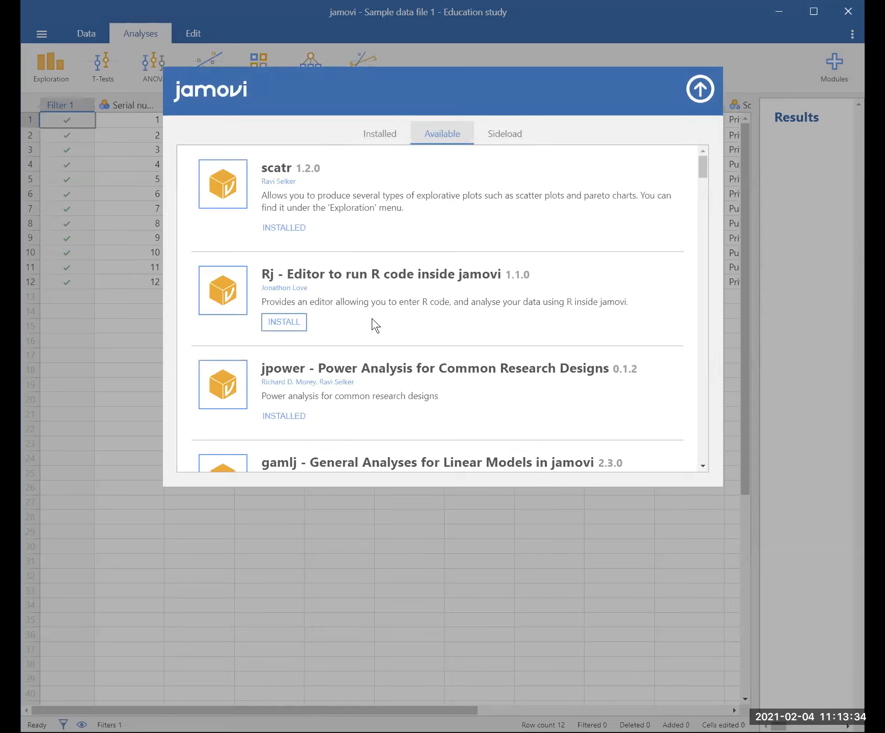
scroll(375, 325, "down", 3)
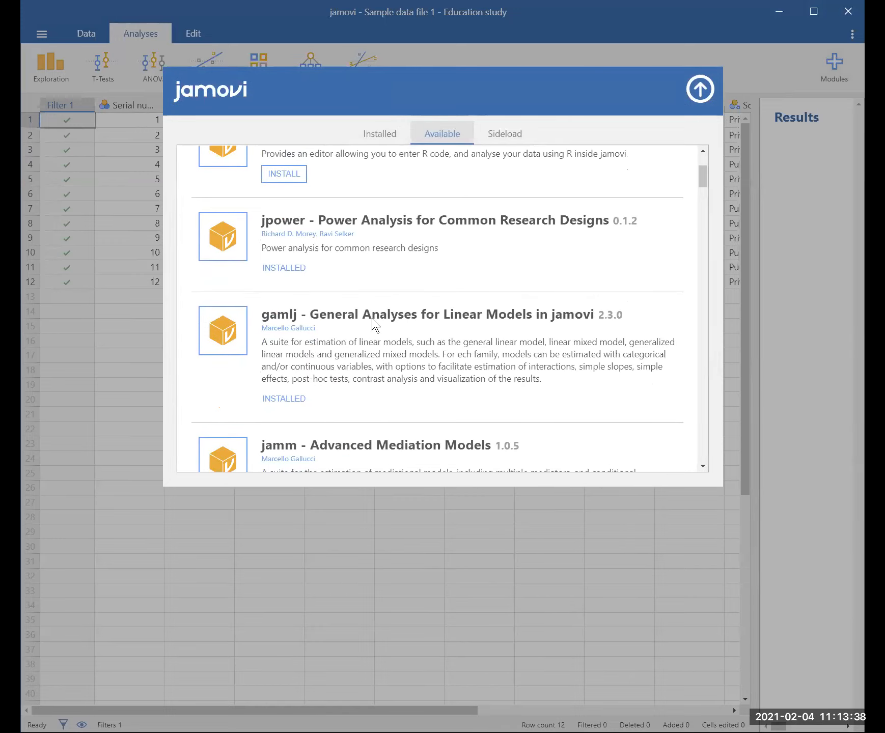
scroll(372, 321, "down", 7)
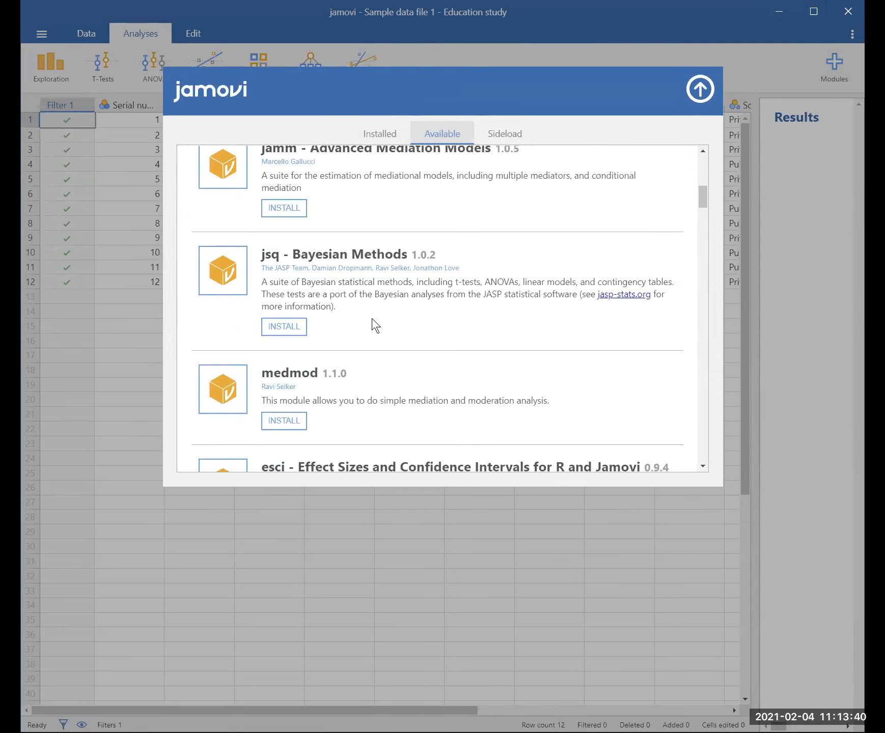
scroll(372, 325, "down", 11)
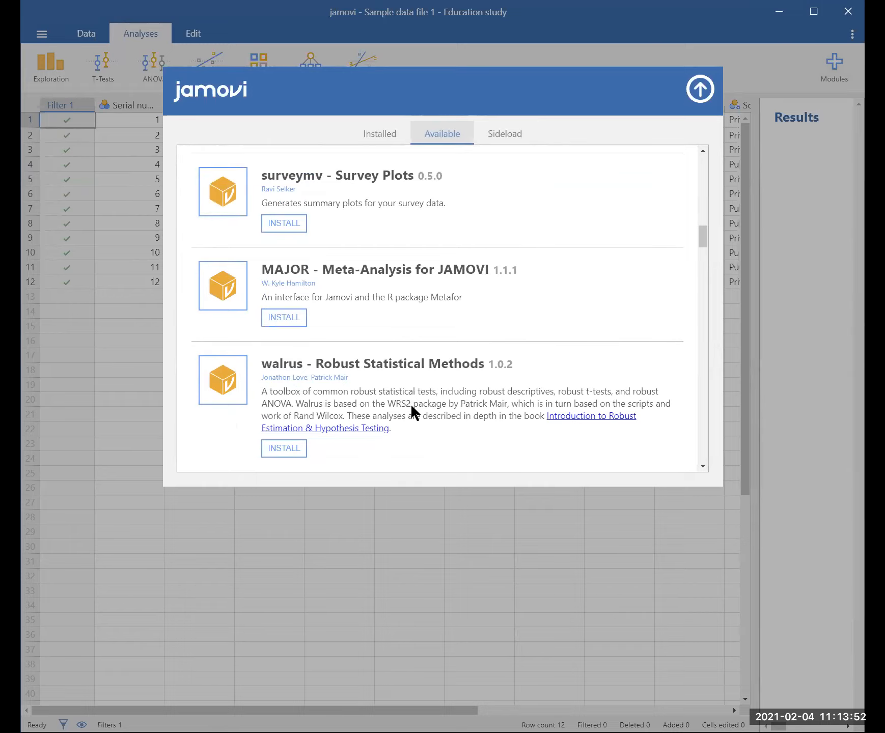
scroll(411, 404, "down", 3)
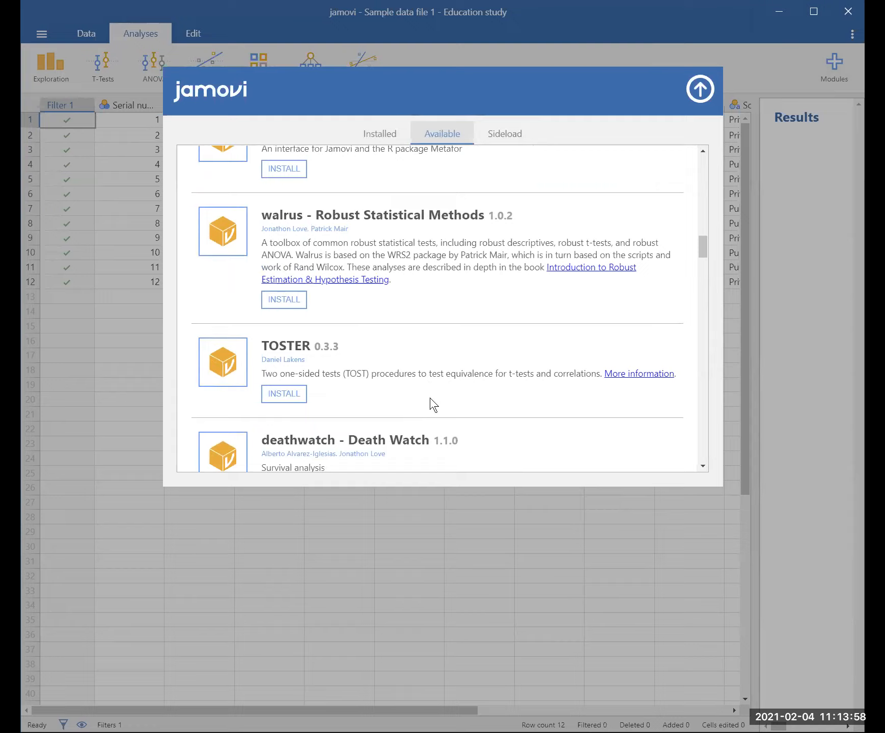
scroll(430, 398, "down", 6)
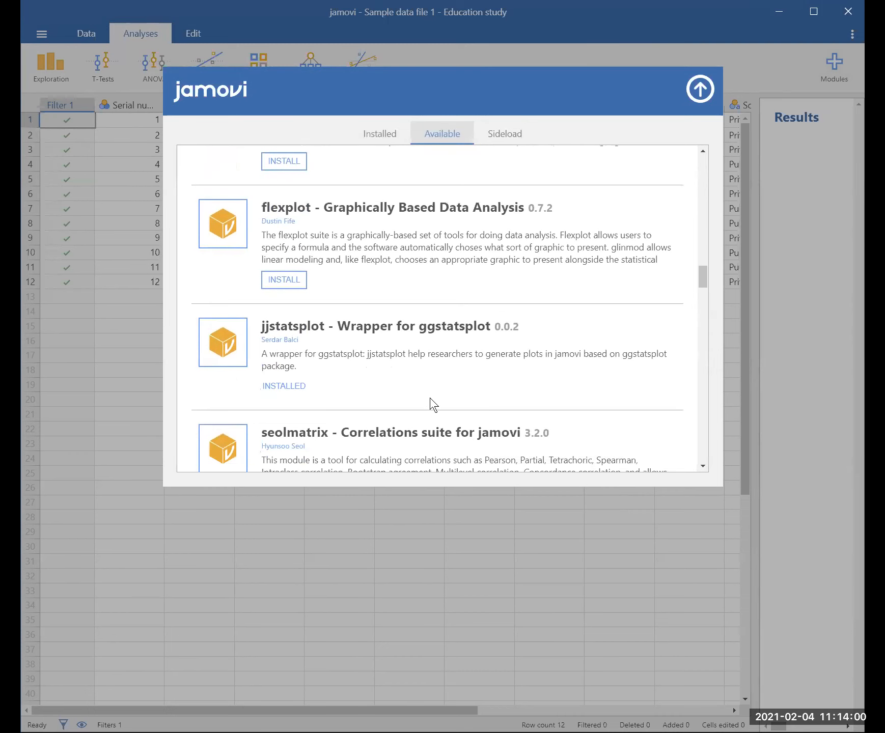
scroll(430, 398, "down", 5)
scroll(431, 398, "down", 5)
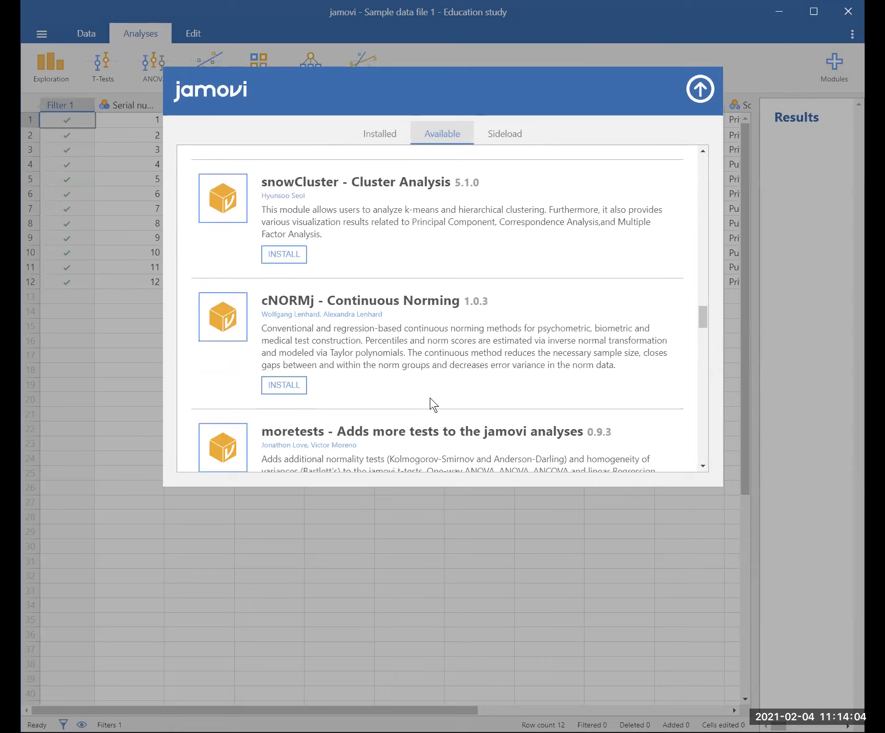
Find the ClinicoPathDescriptives module in the jamovi library, install it and leave the library
scroll(430, 405, "down", 3)
scroll(430, 405, "down", 5)
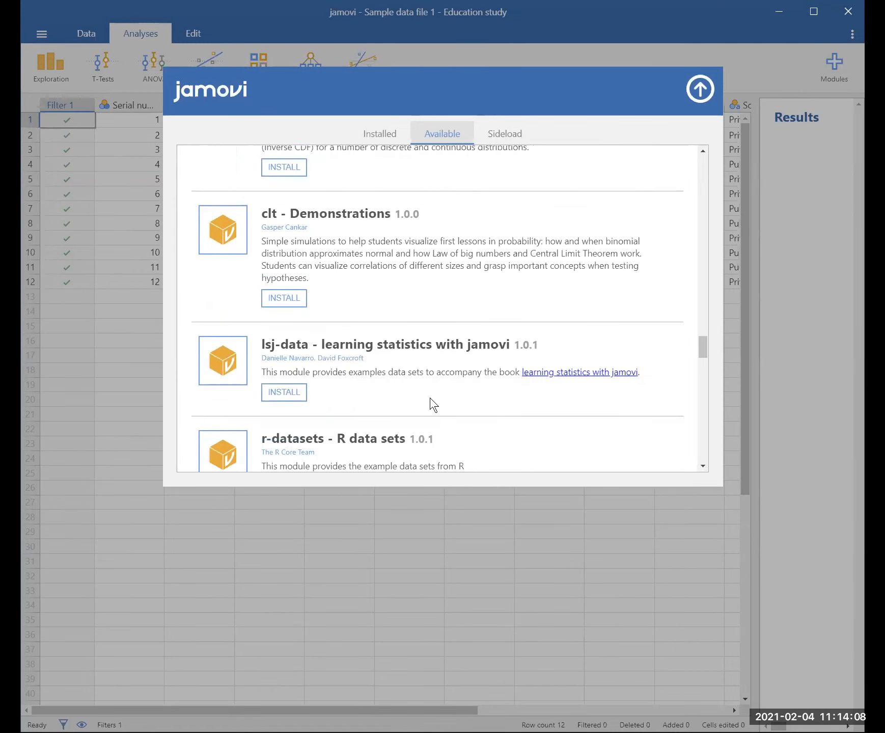
scroll(430, 405, "down", 3)
scroll(431, 405, "down", 5)
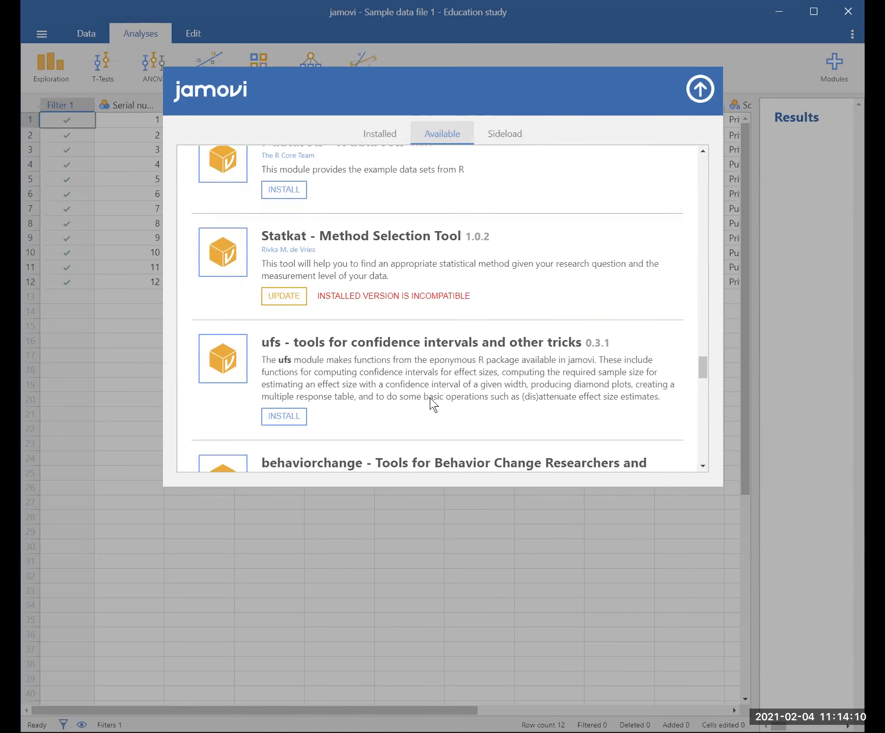
scroll(430, 405, "down", 8)
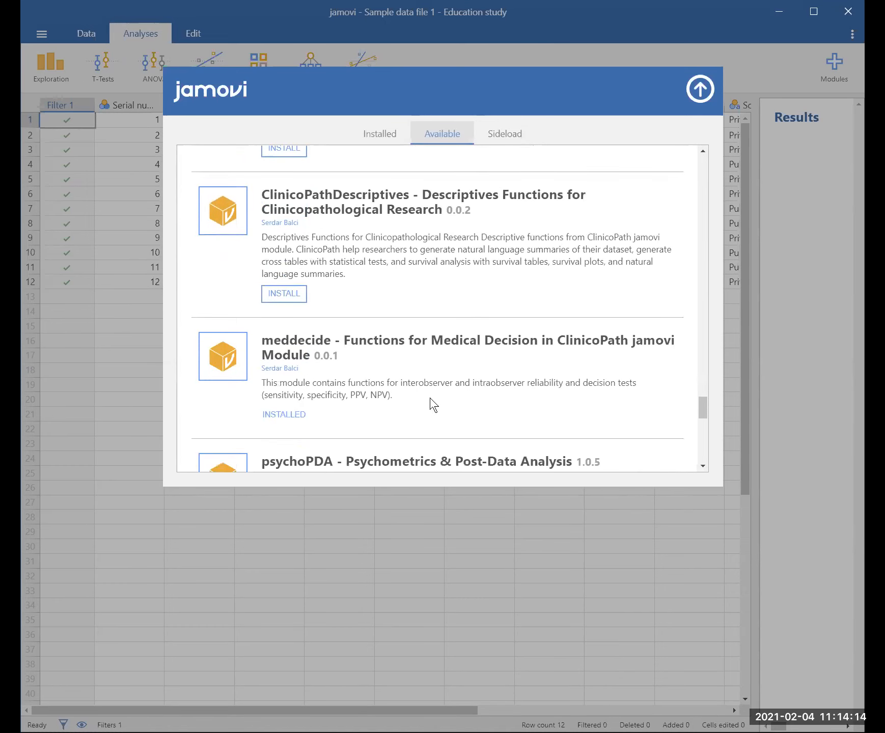
left_click(283, 299)
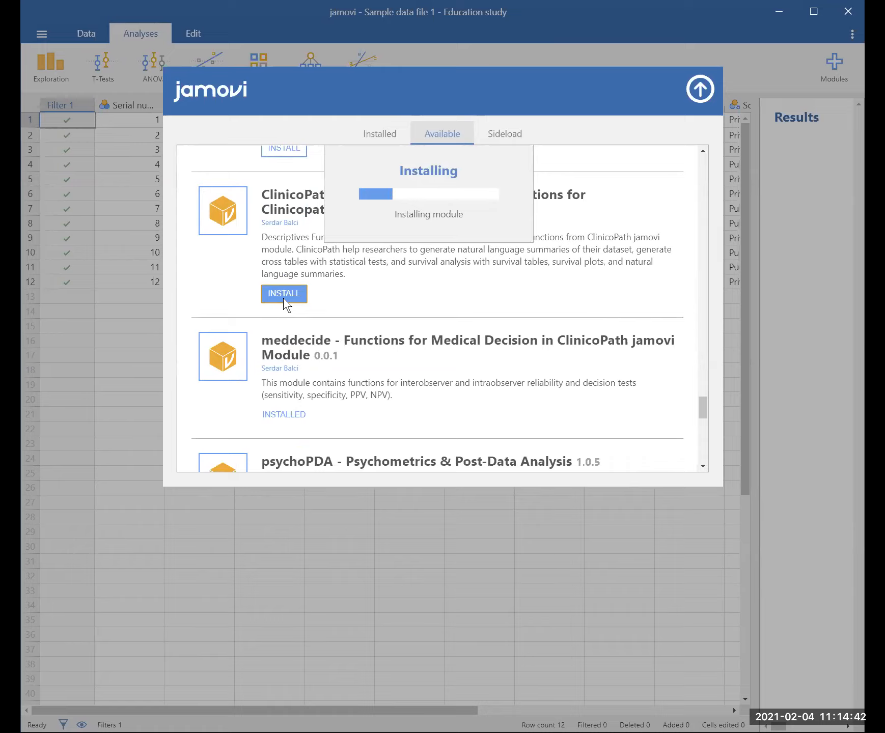
left_click(701, 89)
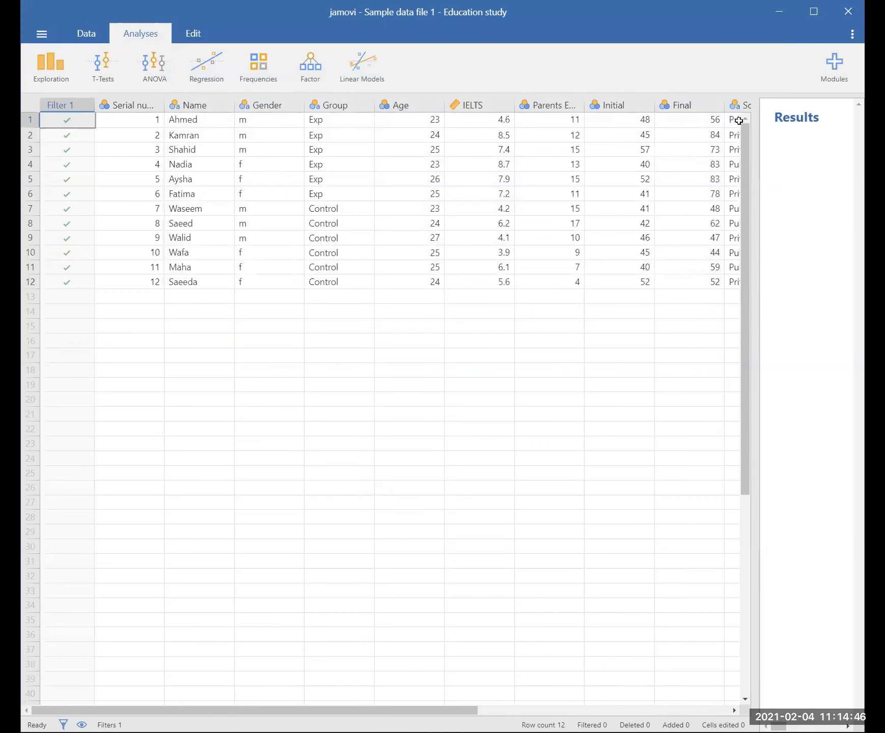
Open the application settings and try the interface zoom at 100% before setting it back to 110%
left_click(851, 35)
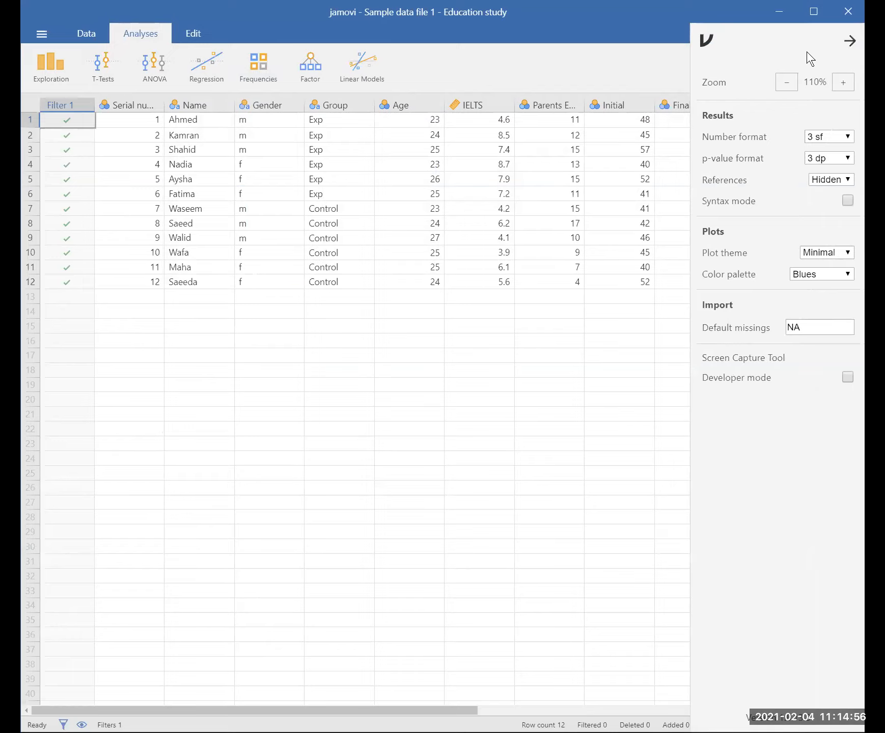
left_click(787, 82)
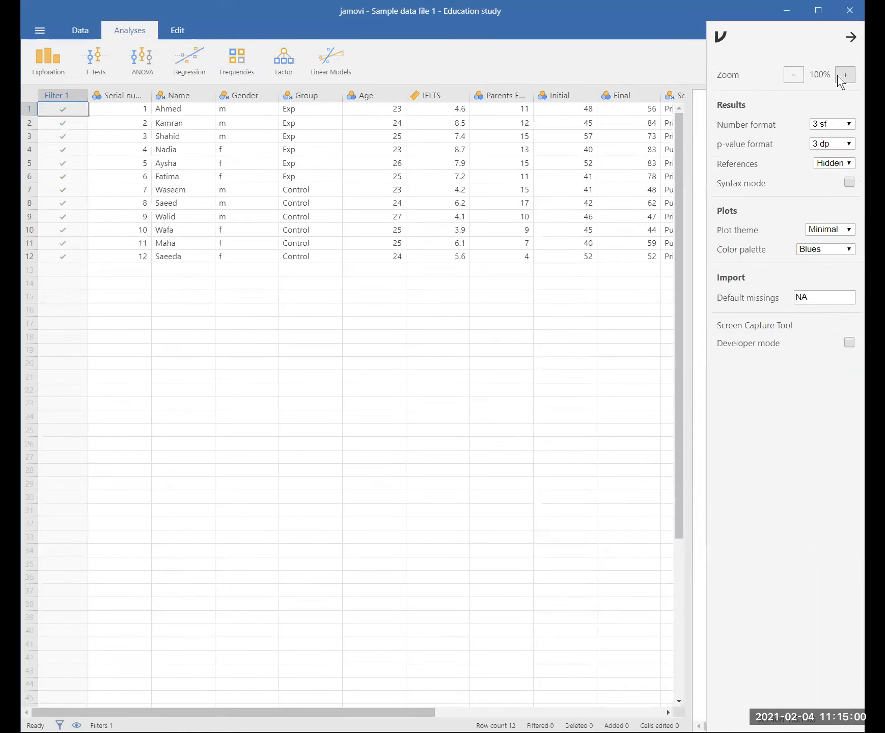
left_click(845, 74)
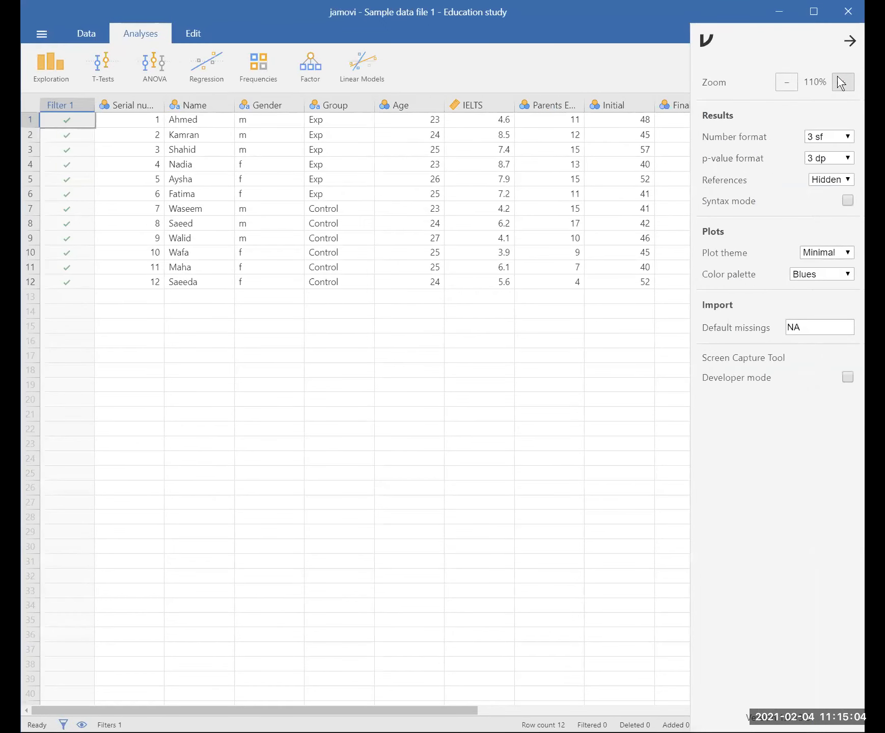
Review the number format, p-value format and References choices for results, and switch Syntax mode on and off again
left_click(848, 137)
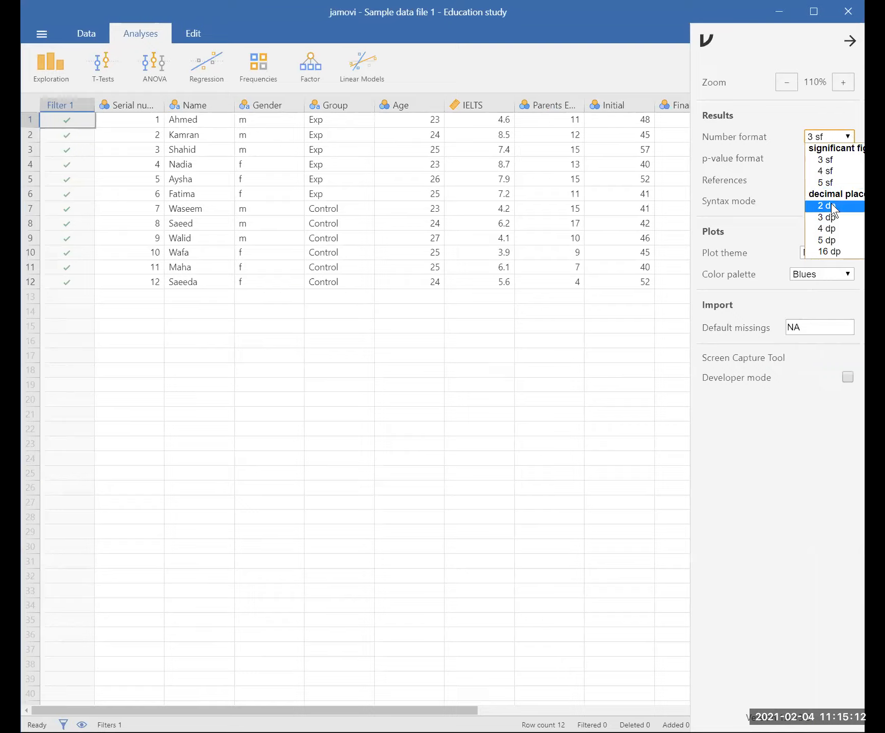
left_click(826, 161)
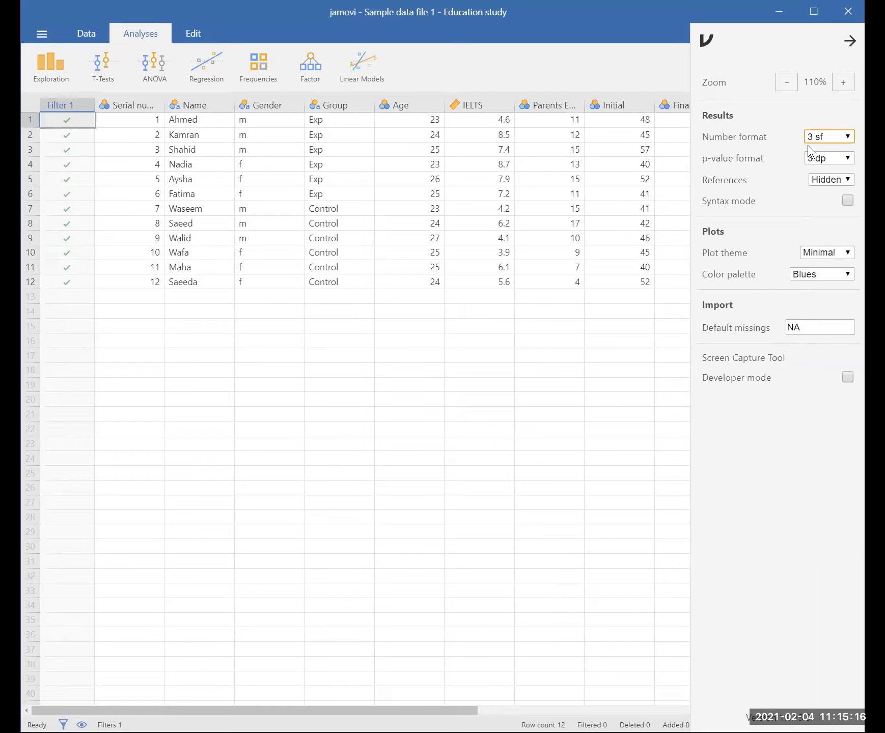
left_click(823, 156)
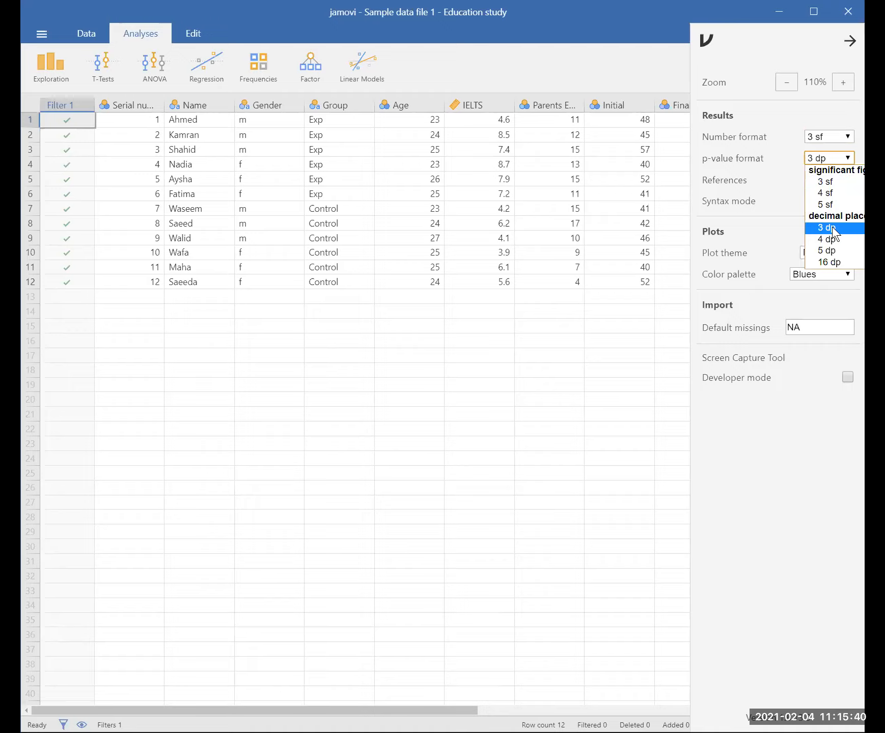
left_click(784, 216)
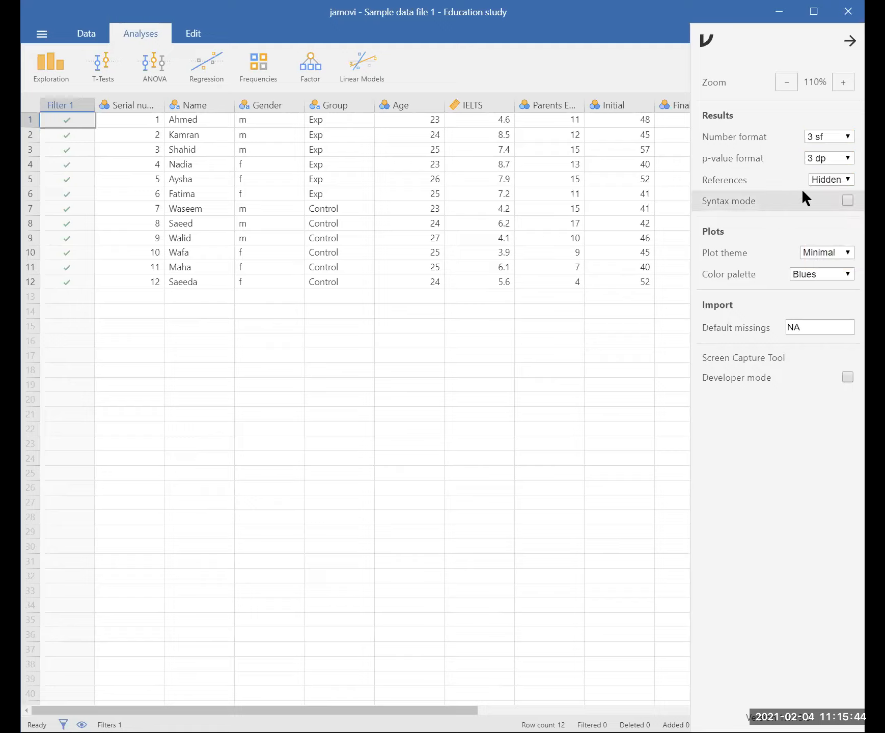
left_click(818, 182)
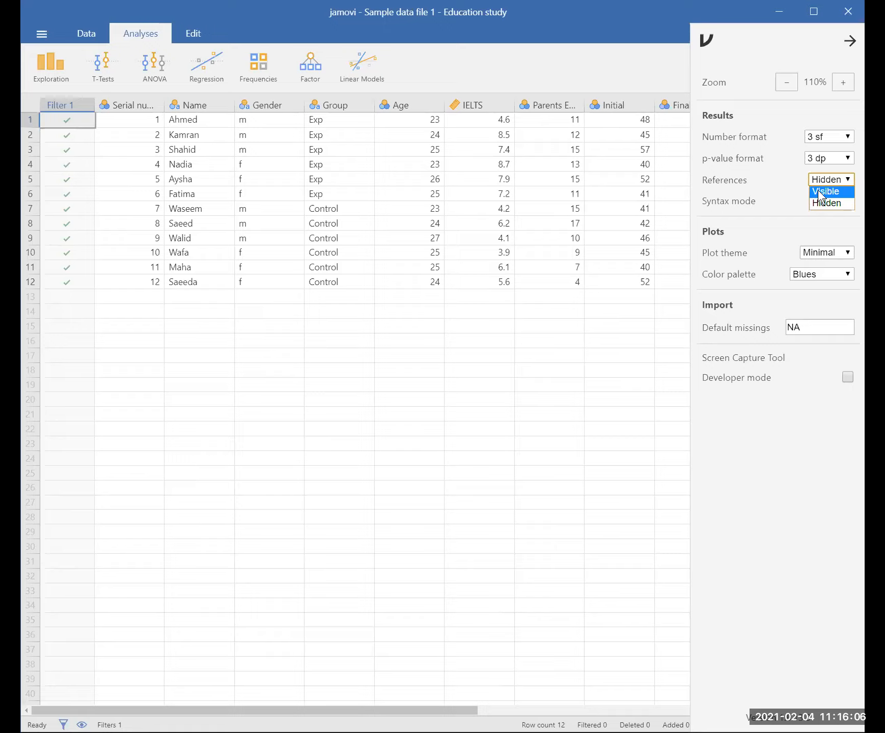
left_click(771, 194)
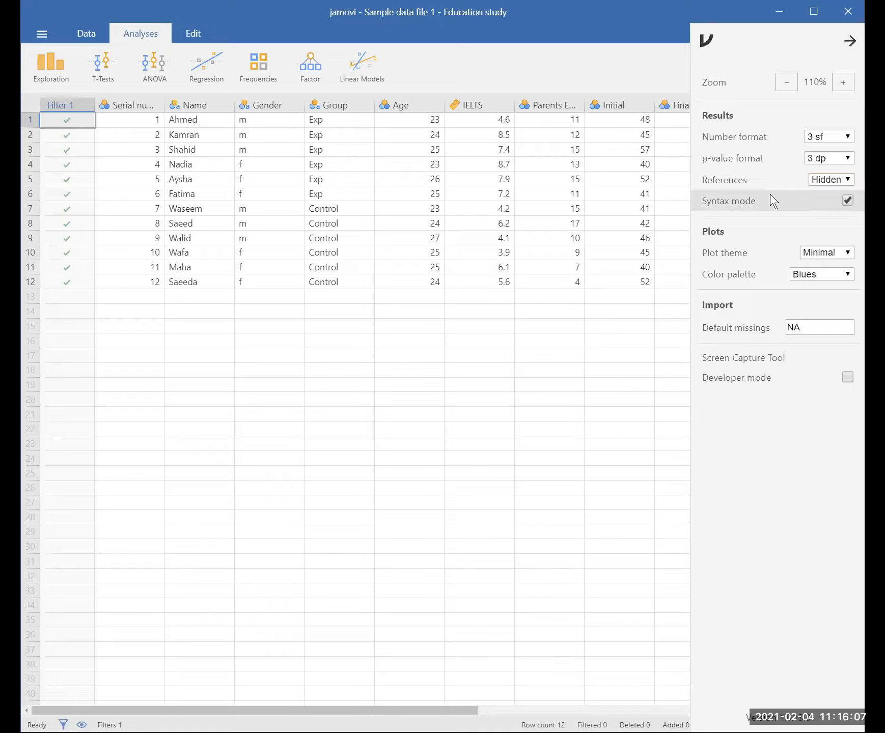
left_click(847, 201)
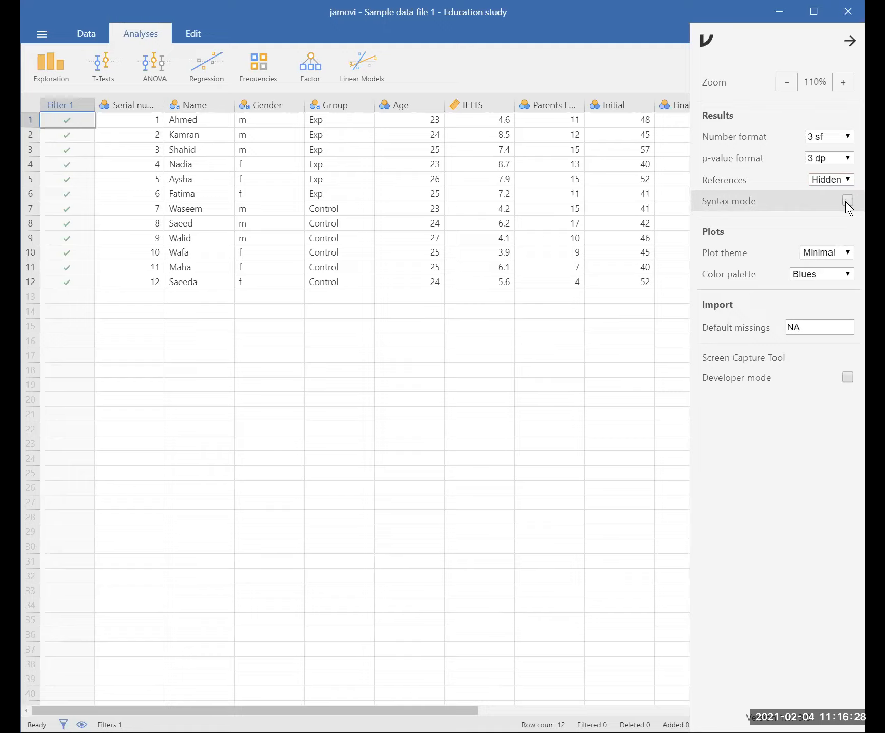
Look over the plot theme setting and the qualitative and sequential color palettes offered for plots
left_click(810, 255)
left_click(810, 256)
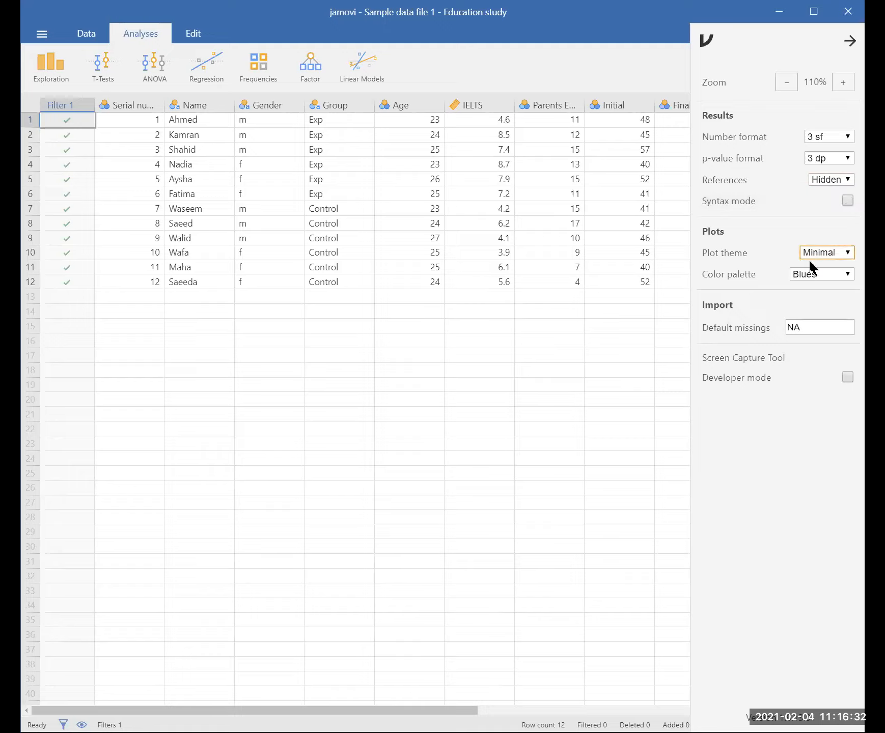
left_click(814, 280)
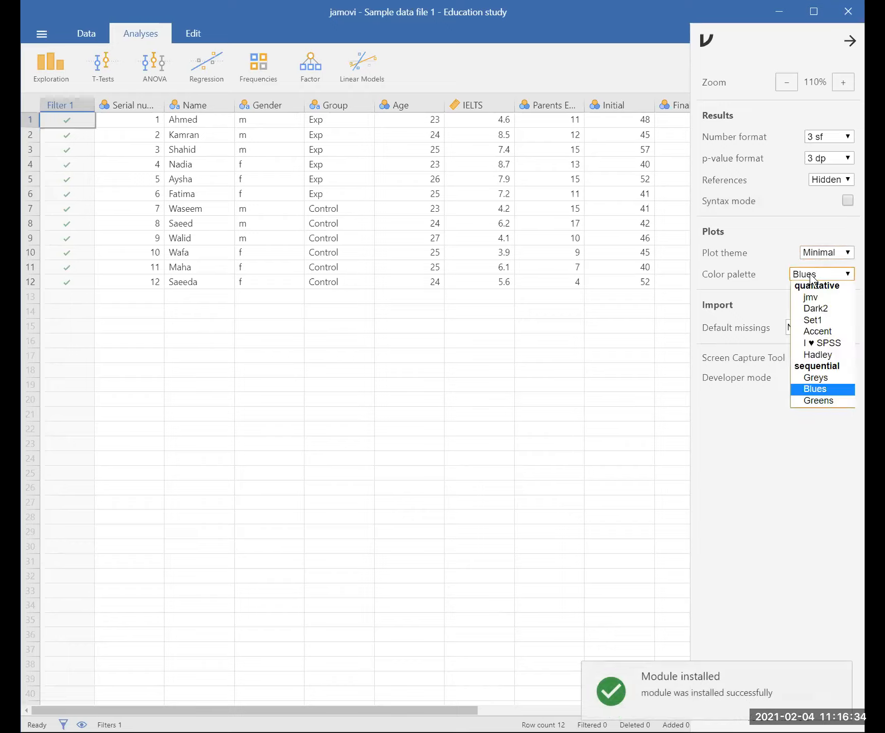
left_click(744, 311)
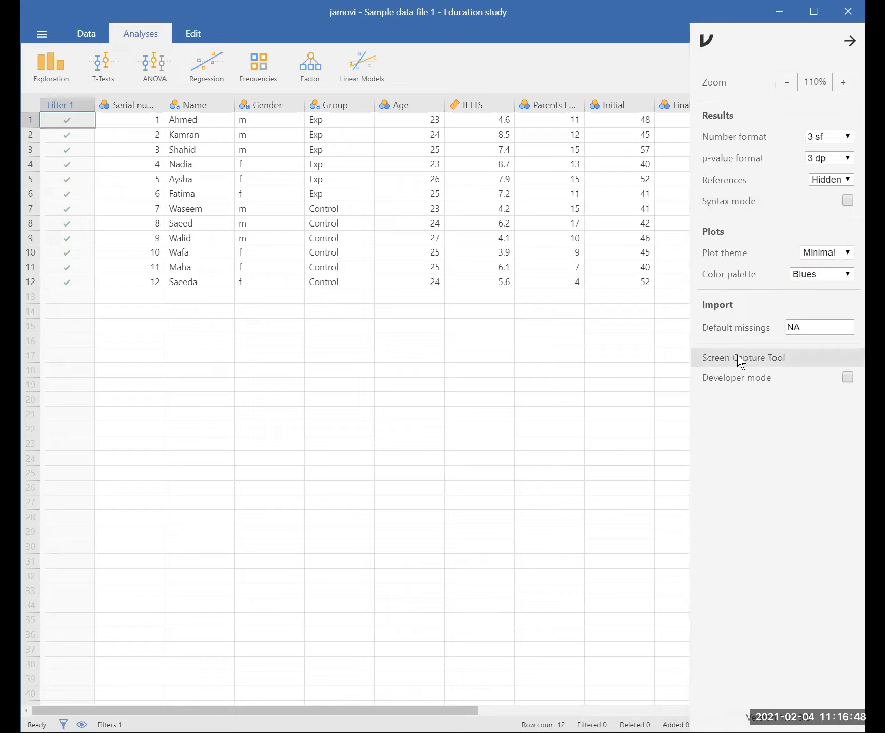
Look at the Screen Capture Tool's recorder options, close the recorder and hide the settings
left_click(720, 359)
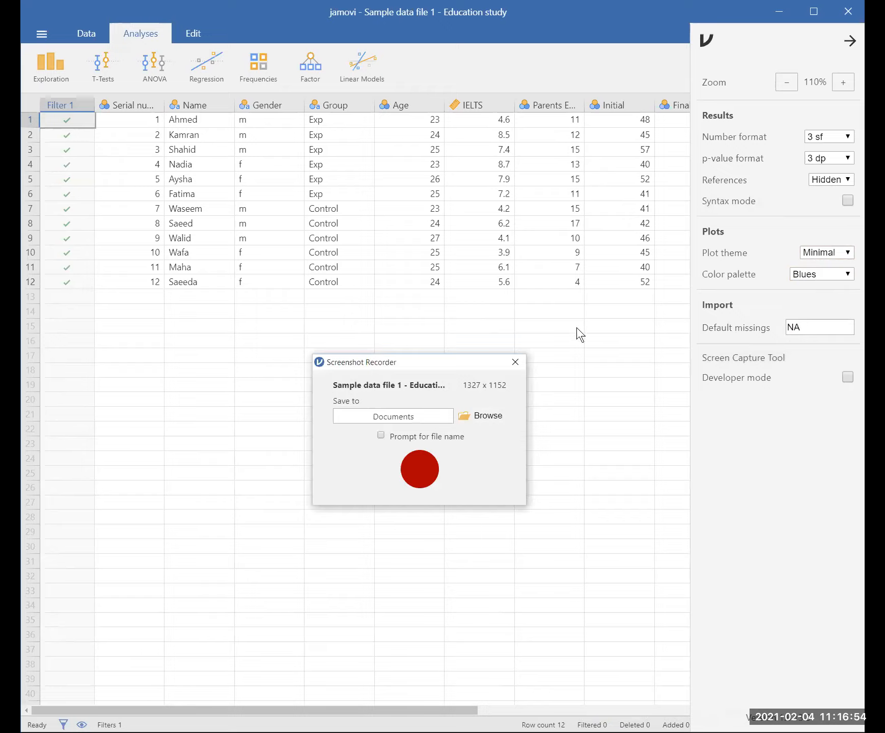
left_click(515, 364)
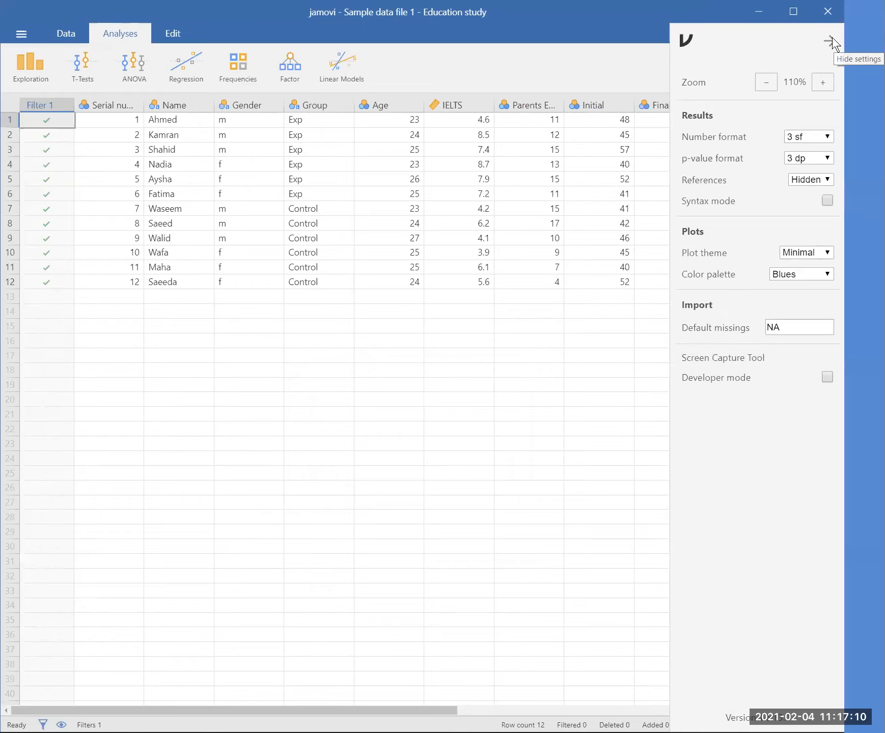
left_click(851, 41)
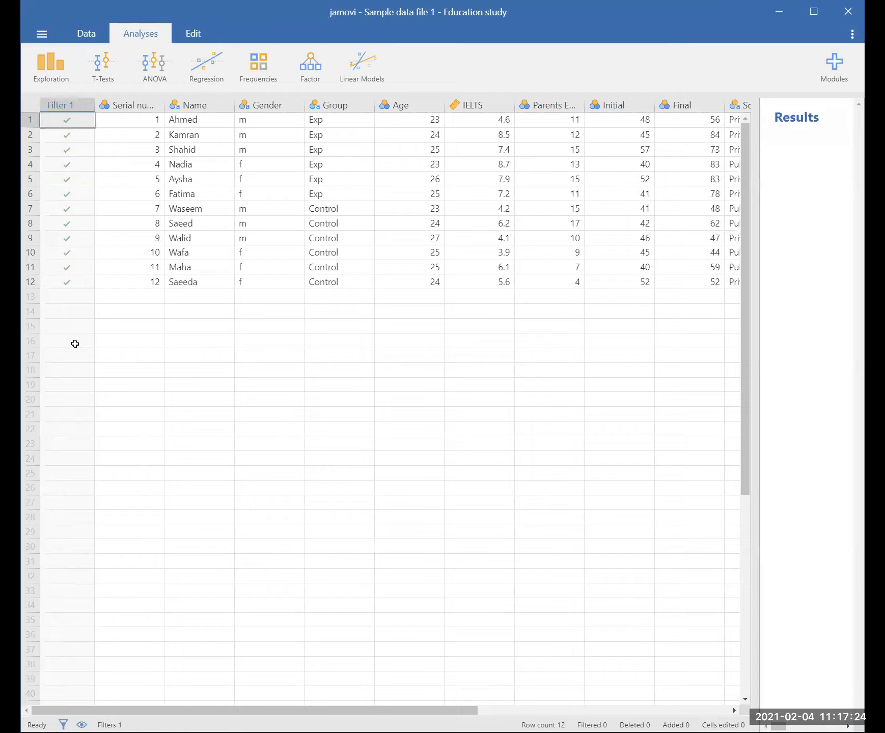
Delete the Filter 1 column from the dataset and confirm its removal
left_click(94, 33)
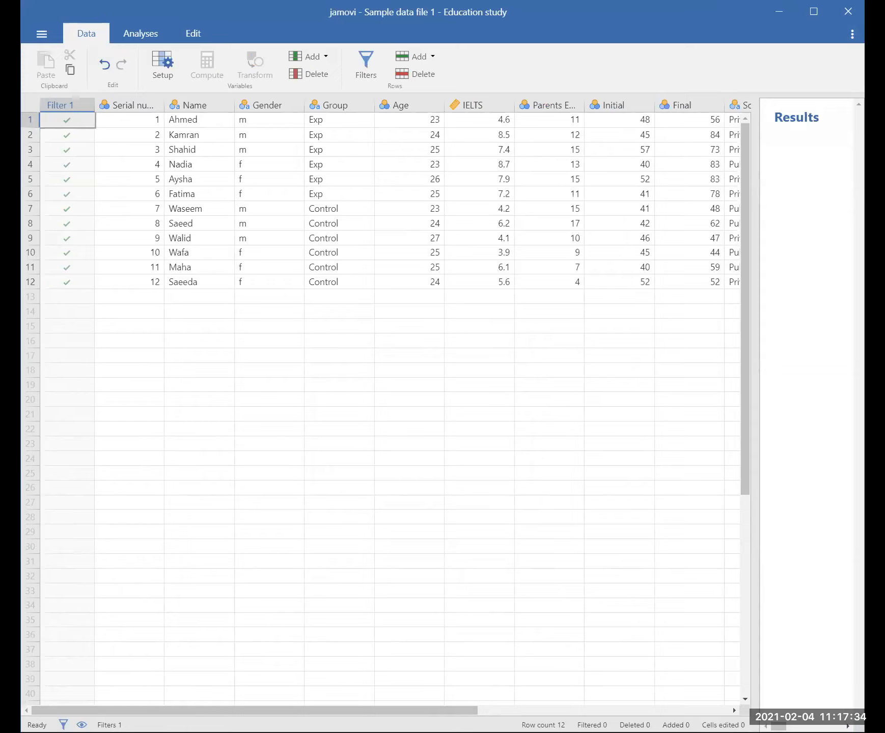
right_click(56, 104)
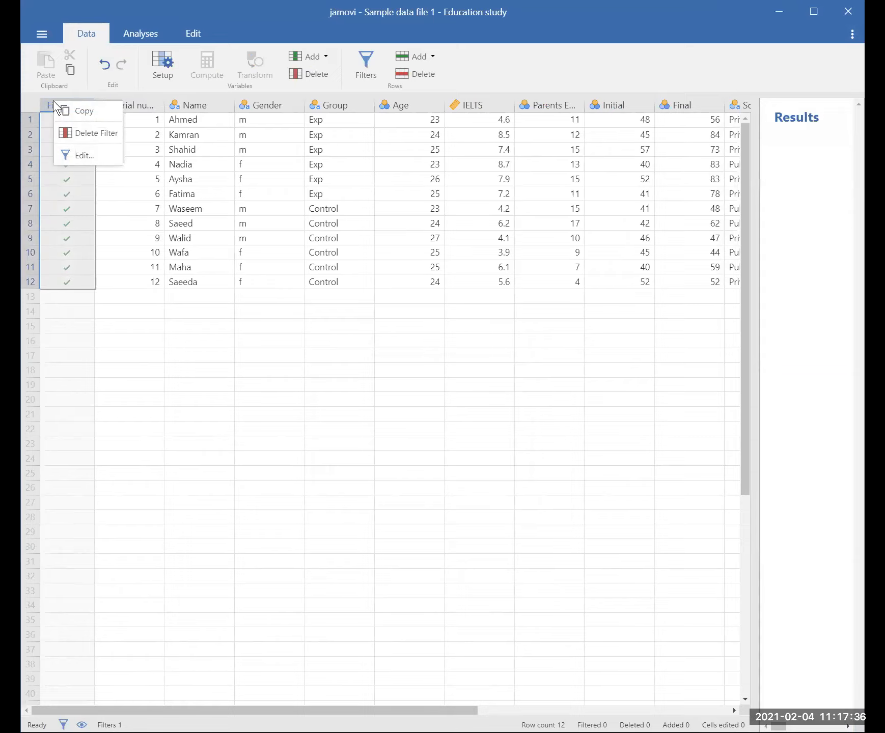
left_click(69, 131)
left_click(377, 216)
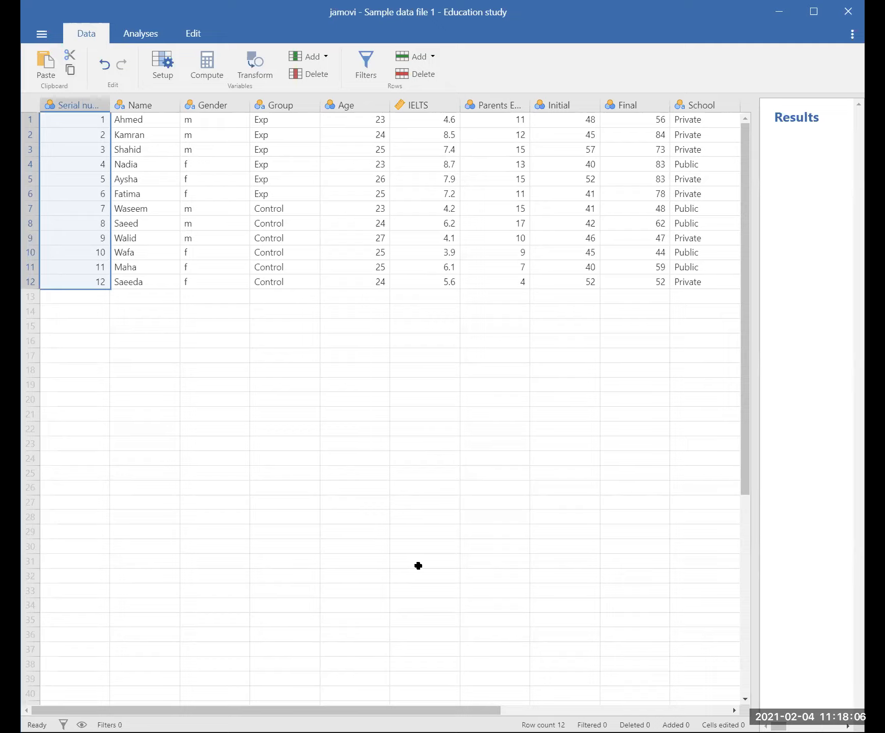
Switch to the PowerPoint slide show and go through the slide on nominal, ordinal, continuous and ID variables with their averages
key("alt+Tab")
left_click(715, 657)
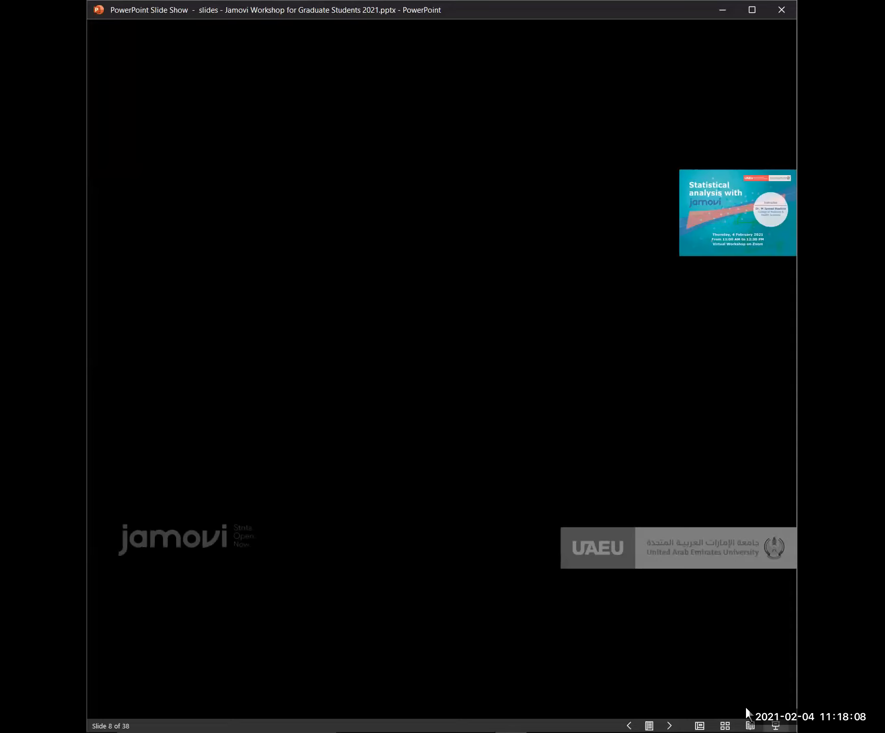
left_click(670, 726)
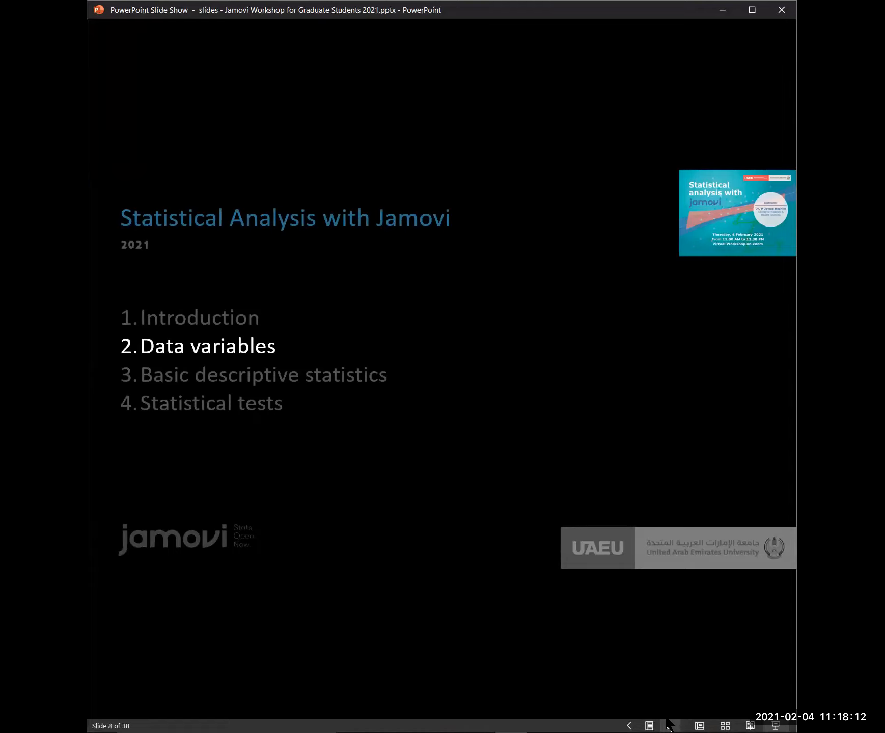
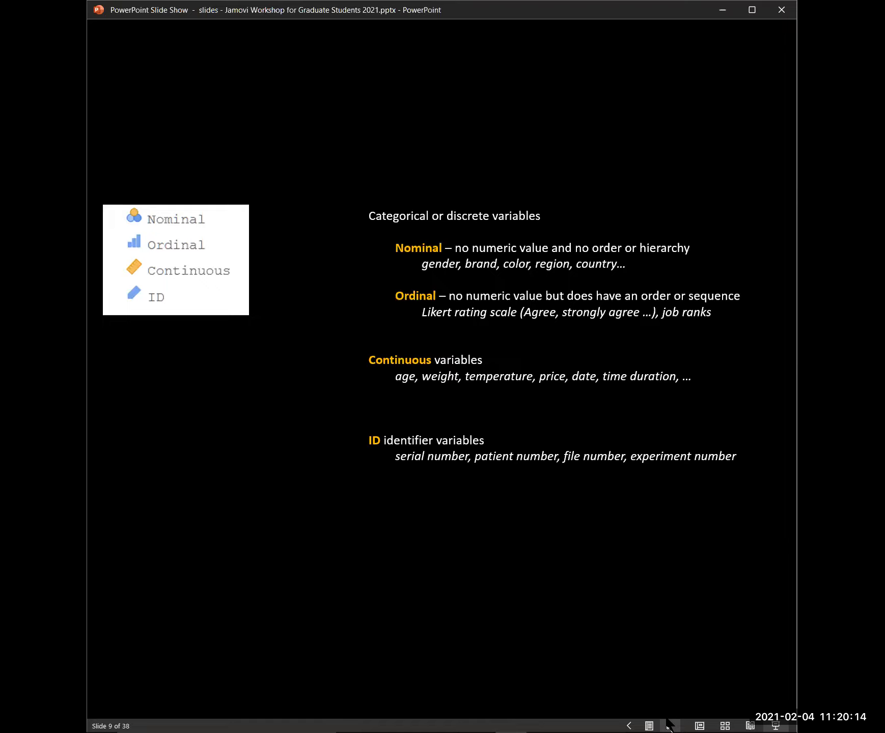
left_click(669, 726)
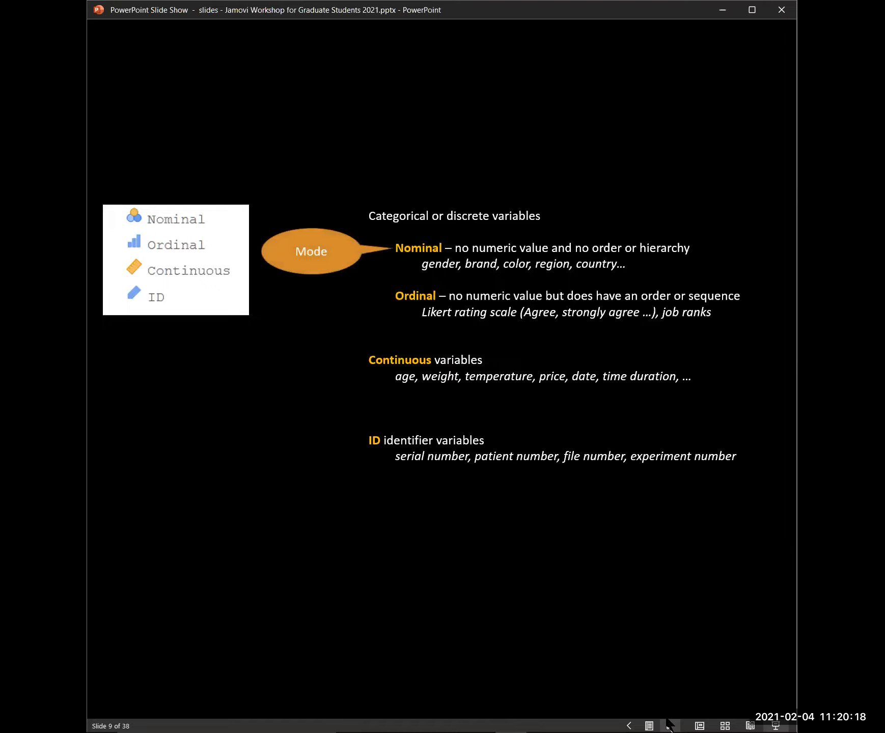
left_click(669, 726)
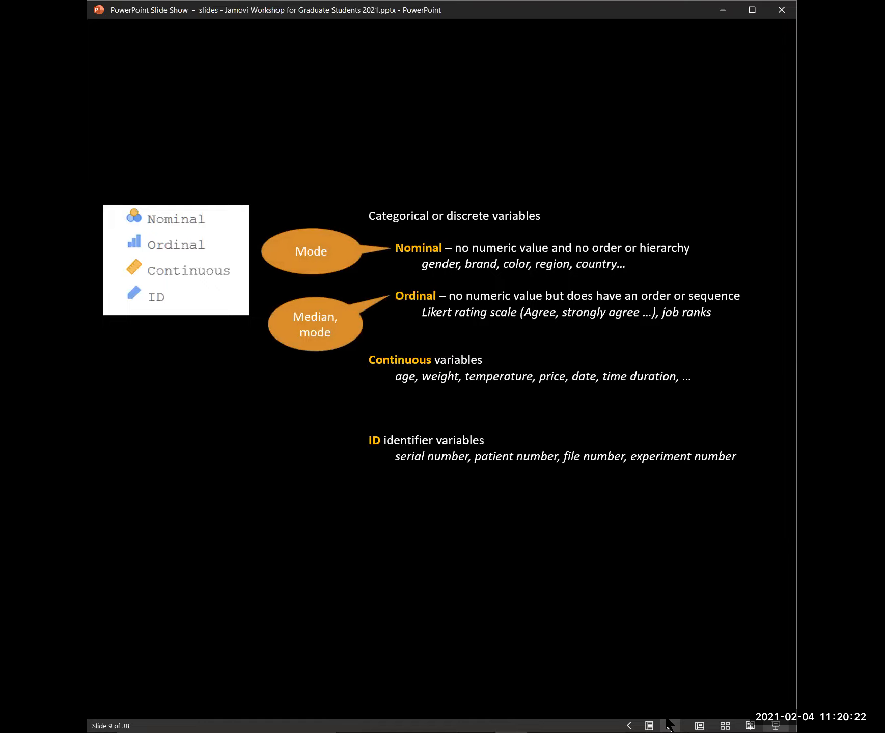
left_click(669, 726)
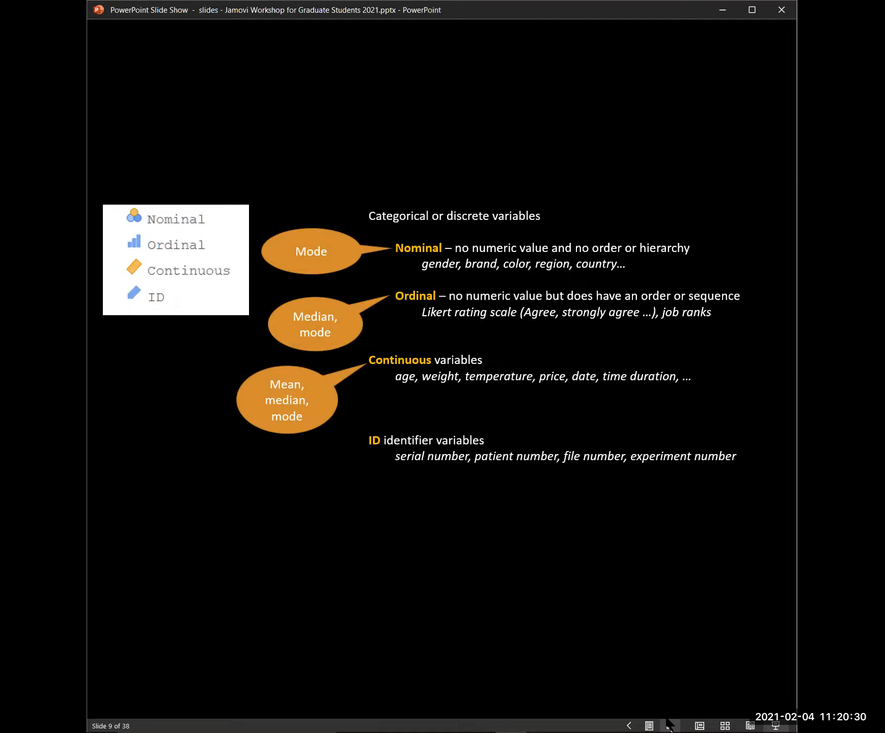
left_click(669, 725)
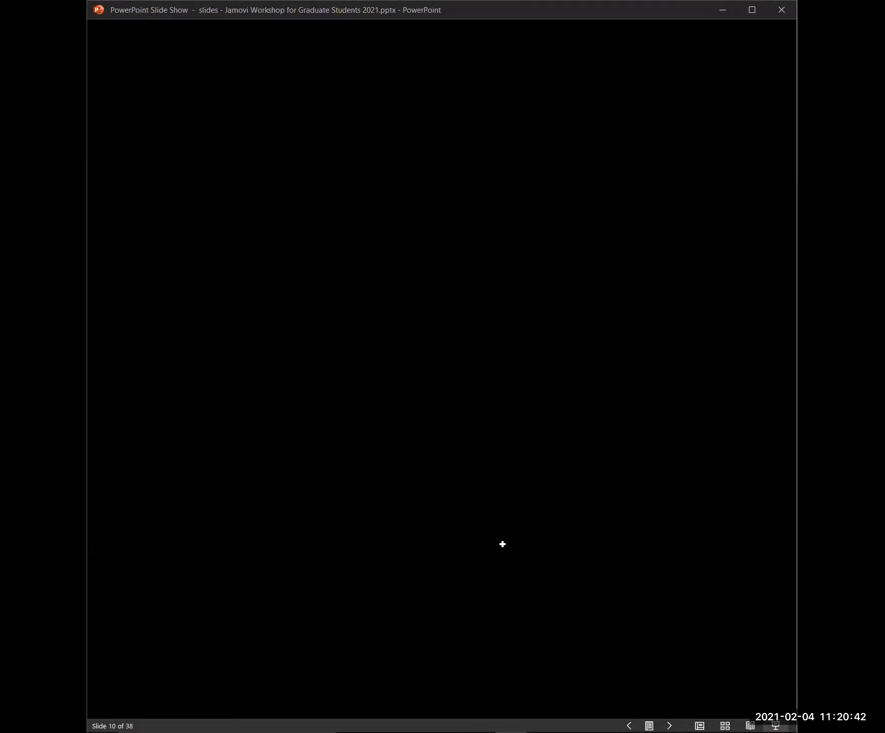
Switch back to jamovi and examine the Group, Initial and Final columns of the dataset
key("alt+Tab")
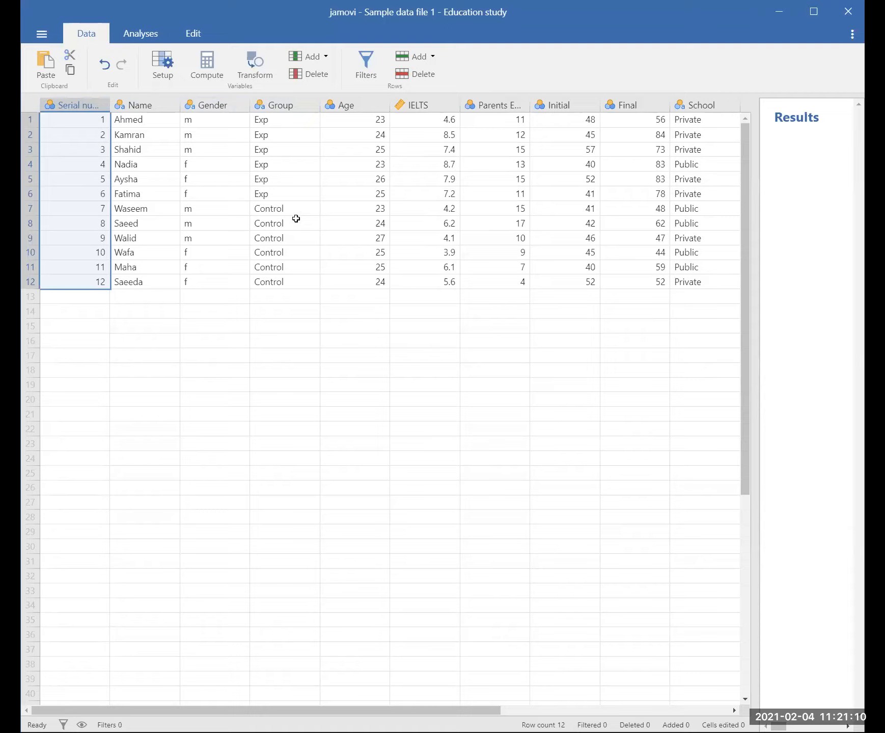
left_click(288, 106)
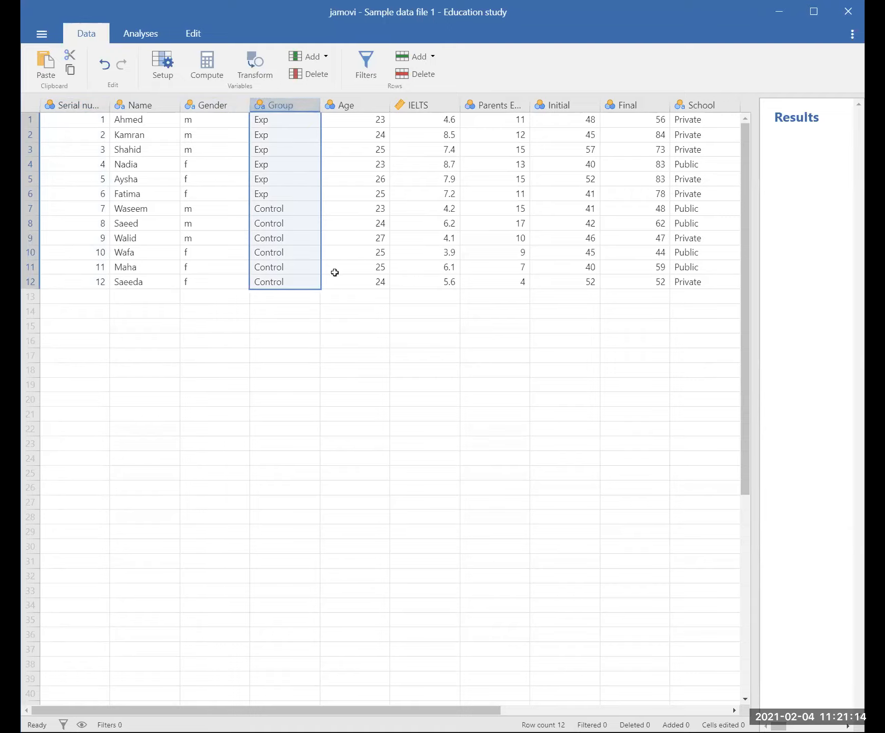
left_click(547, 105)
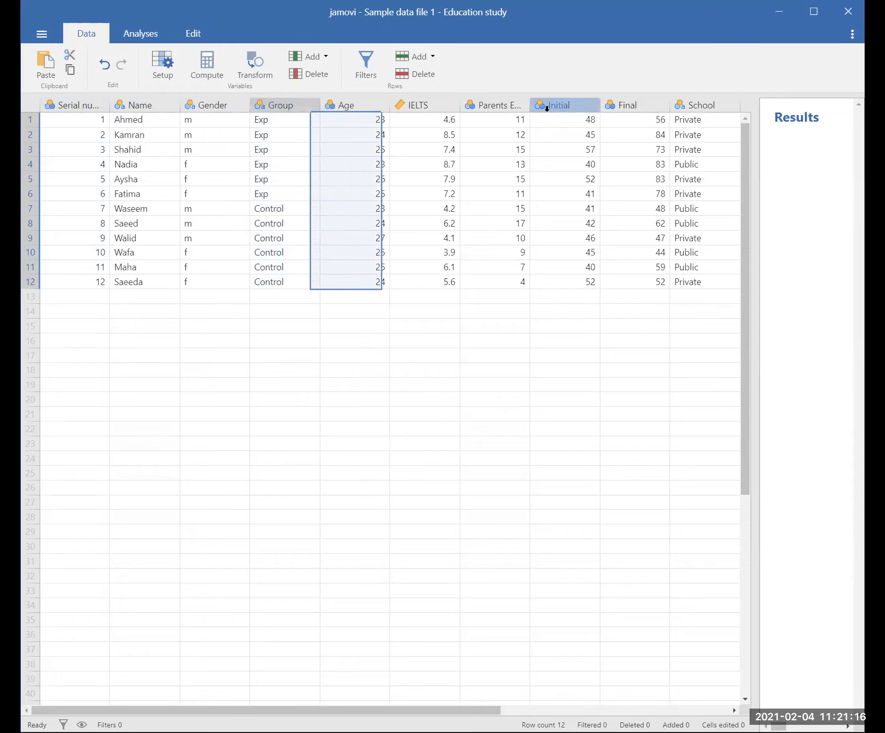
left_click(614, 104)
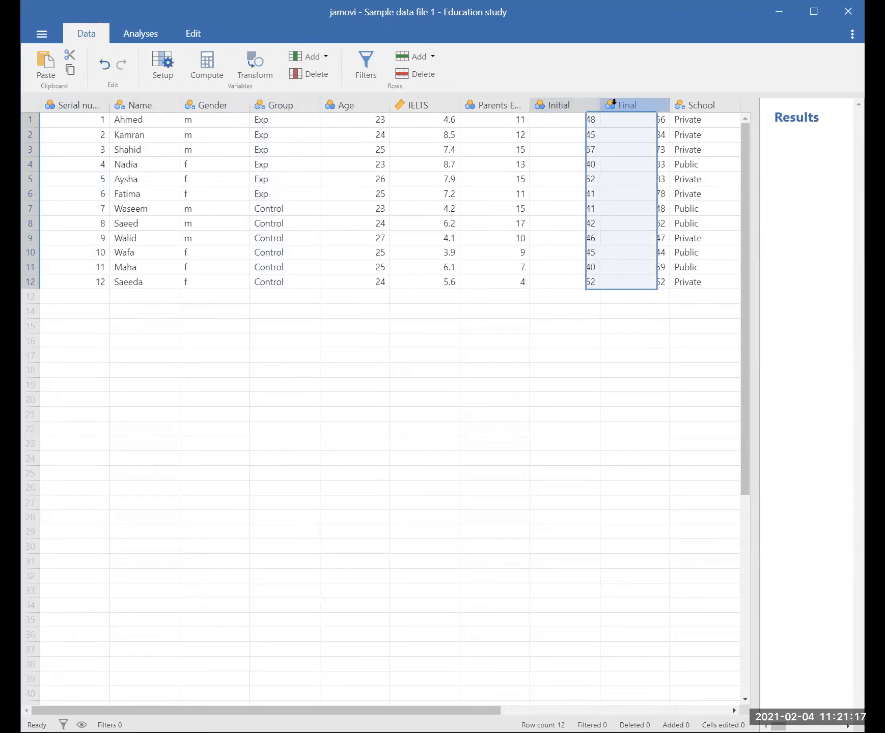
Examine the Initial column and the Exp rows of the Group column
left_click(575, 102)
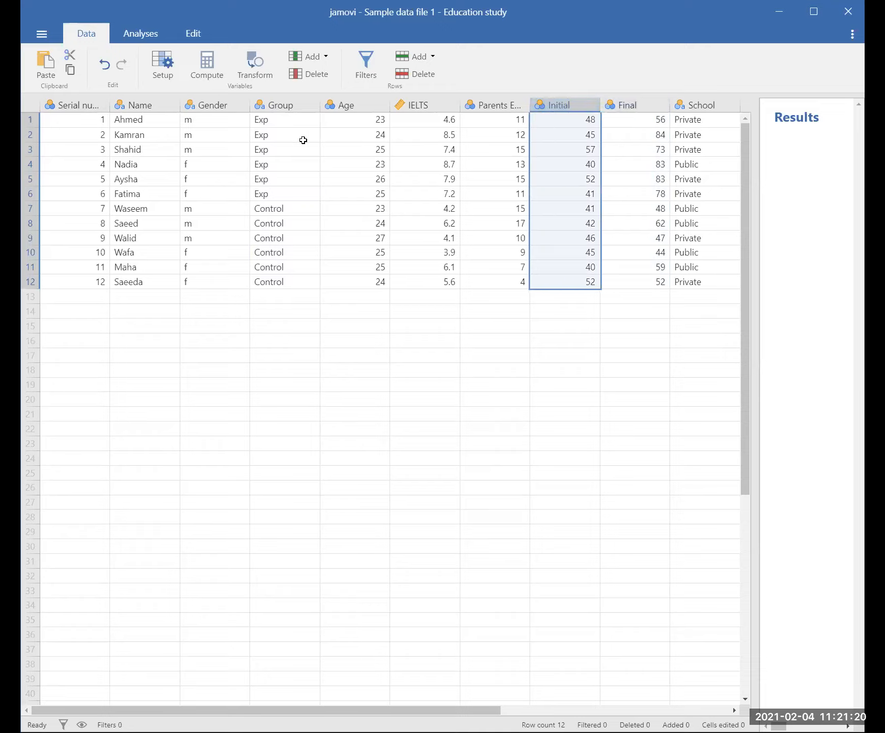
left_click_drag(268, 122, 273, 195)
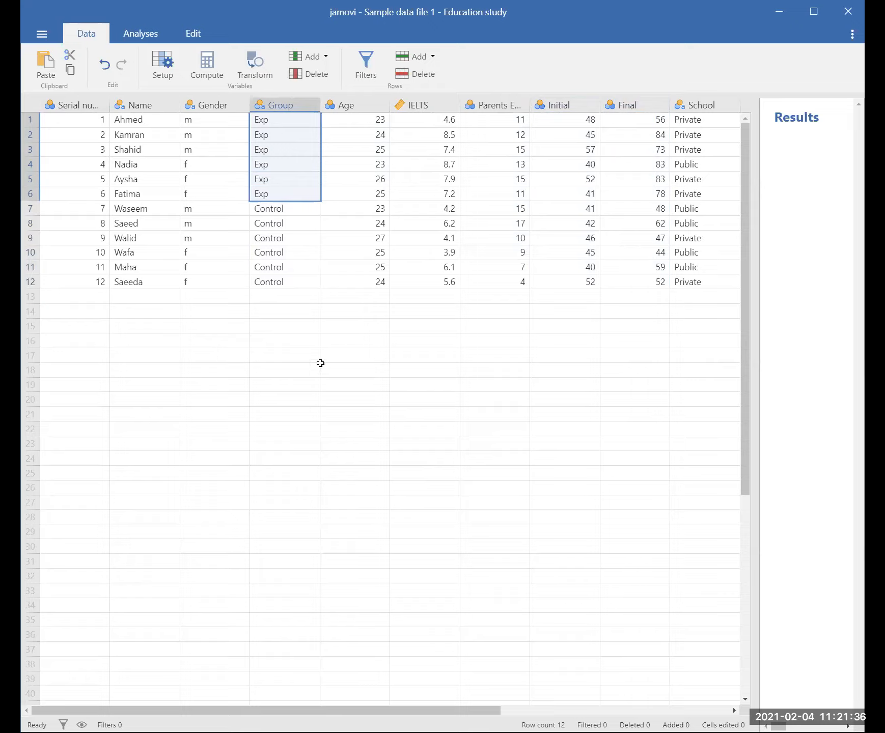
Delete the Name column from the dataset and confirm its removal
right_click(150, 102)
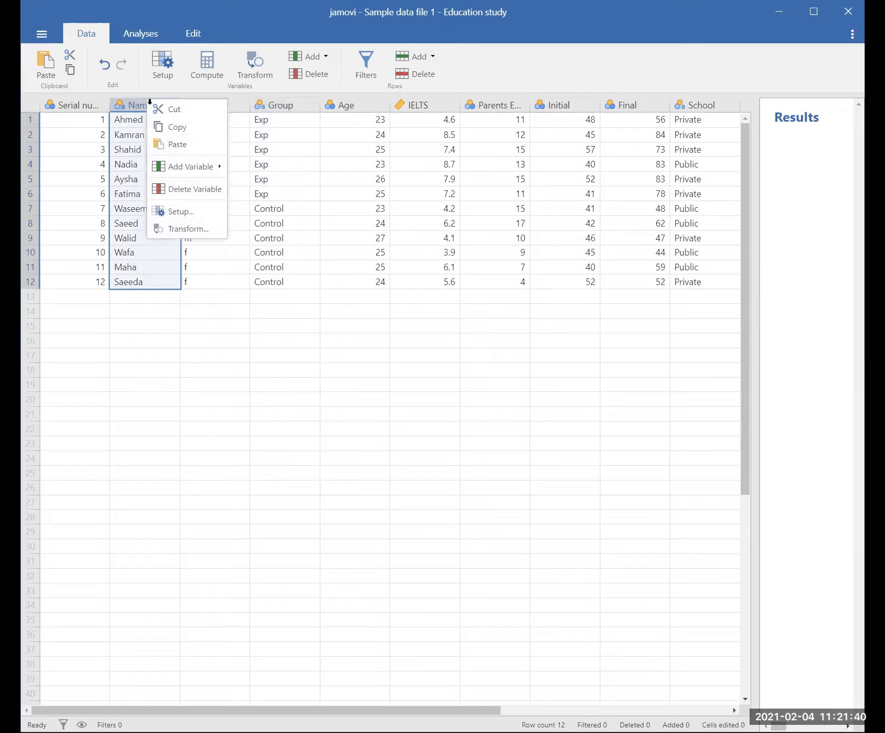
left_click(194, 187)
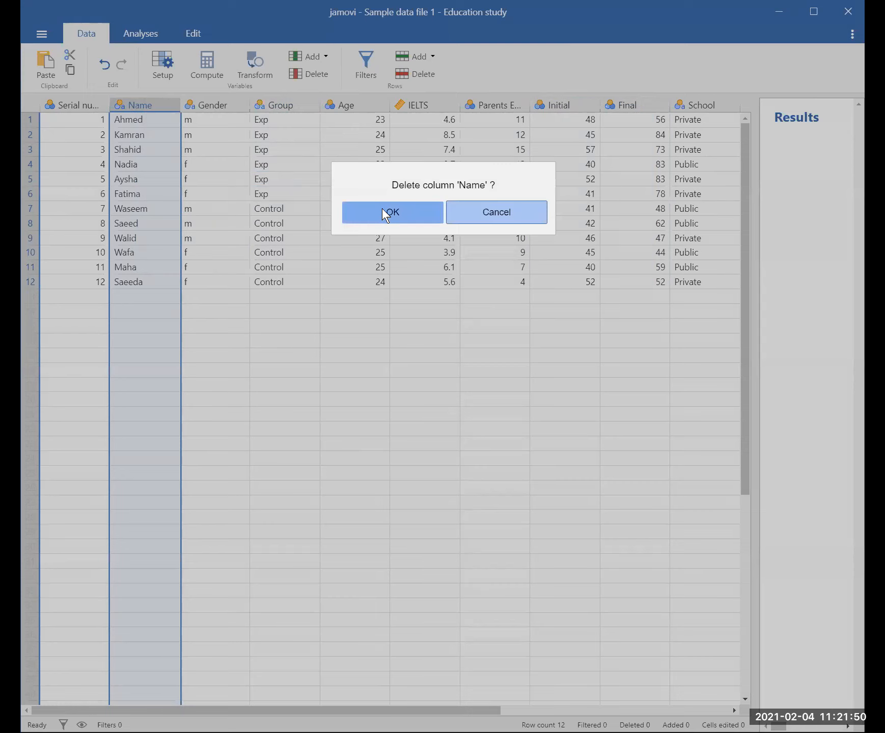
left_click(382, 212)
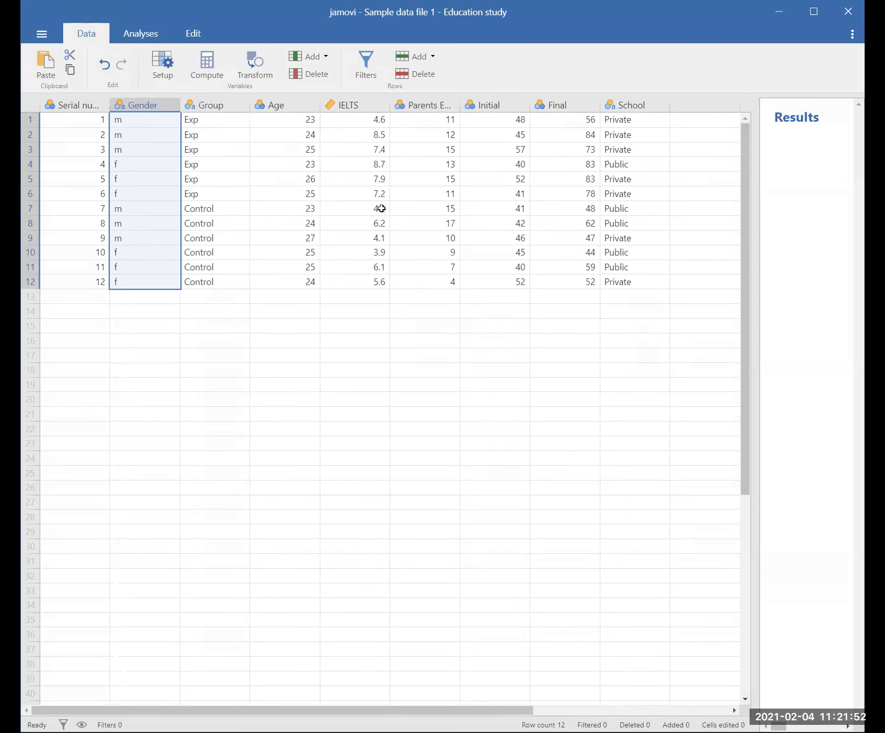
left_click(224, 397)
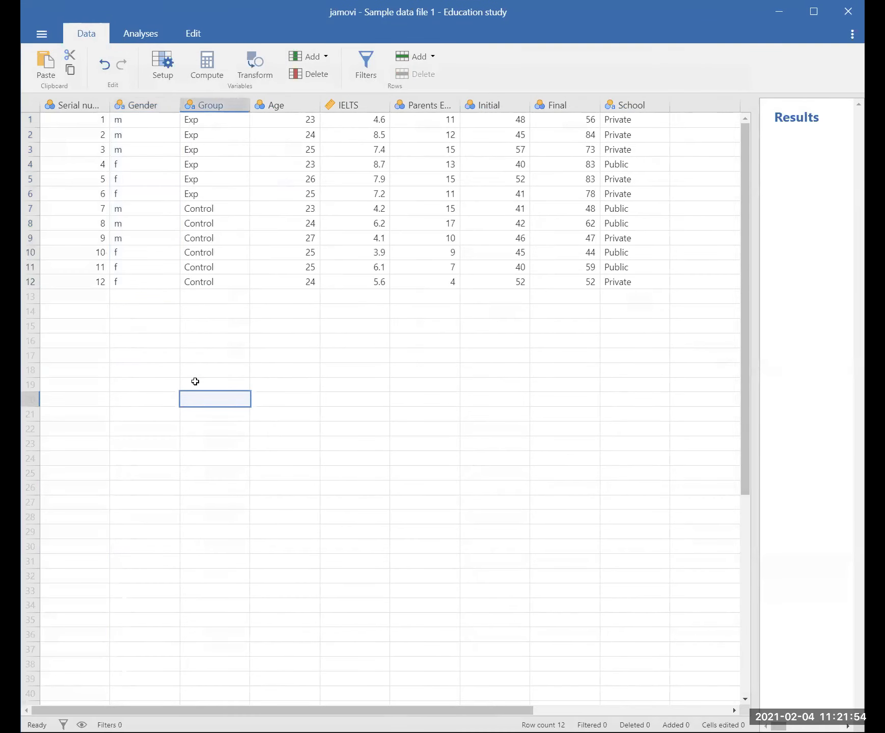
Open the variable setup for Serial number and set its measure type to ID
left_click(84, 105)
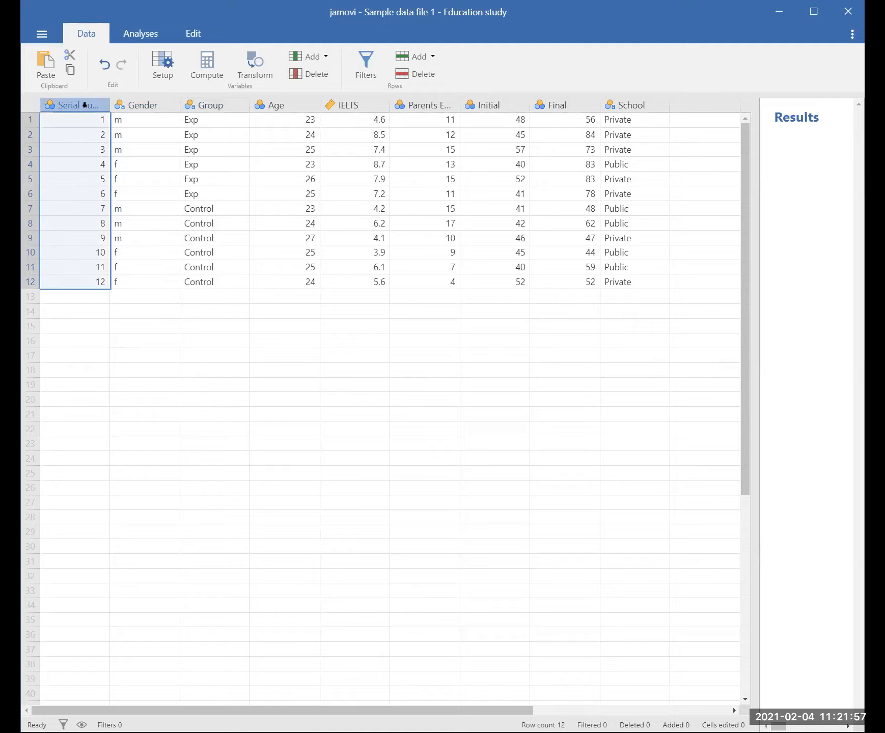
left_click(161, 62)
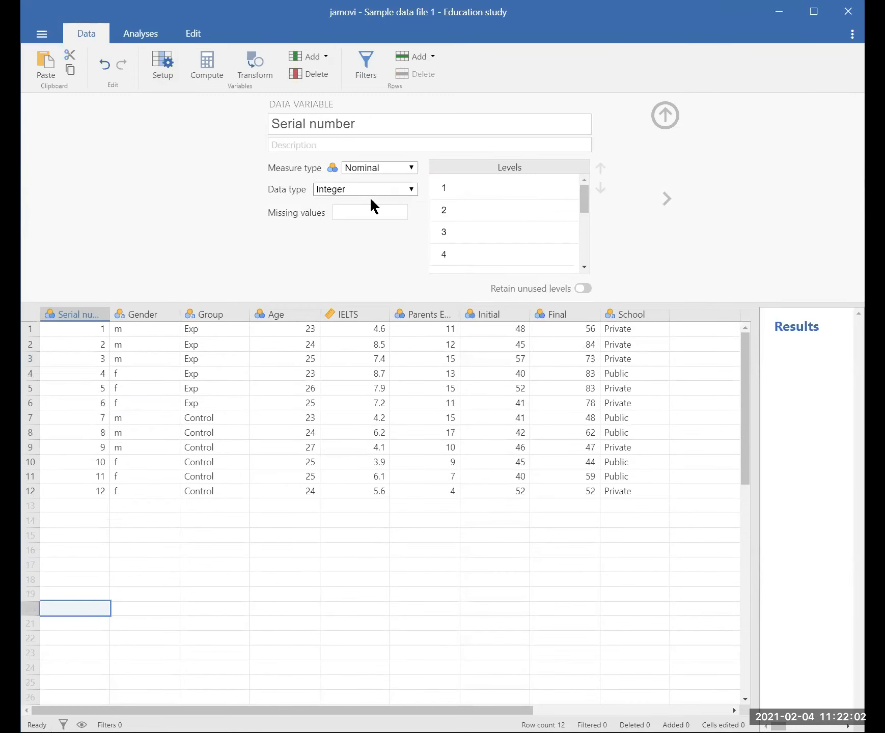
left_click(410, 169)
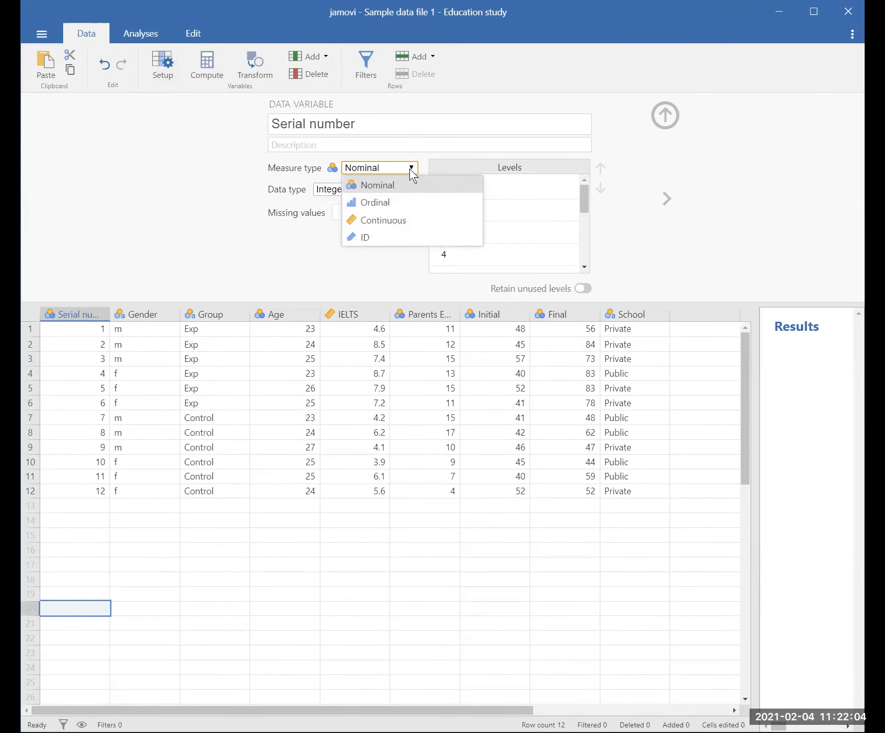
left_click(406, 236)
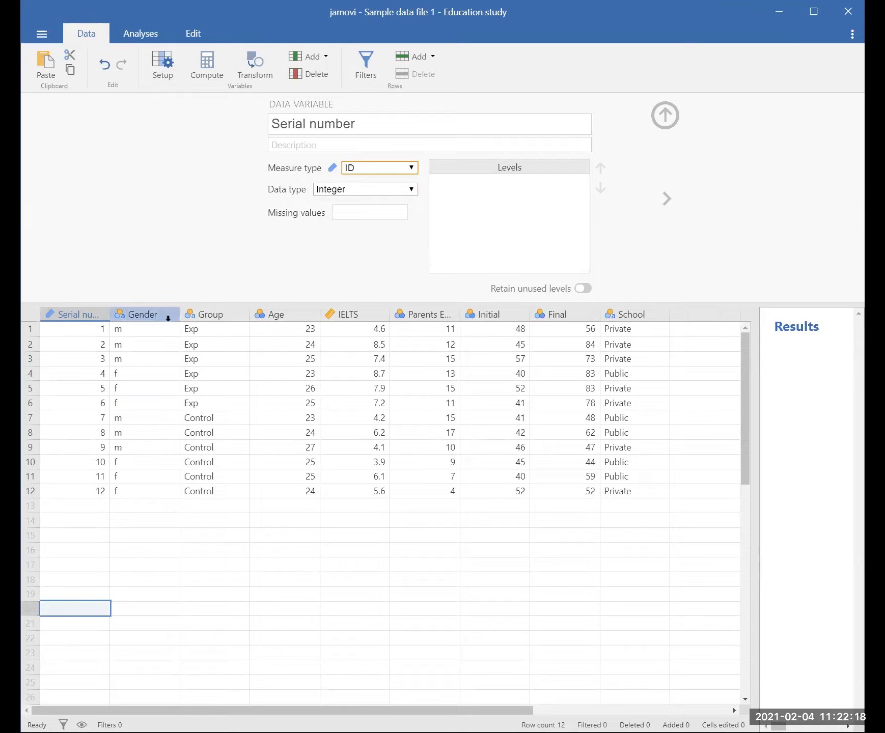
Review the Gender variable's measure type options and levels, and look at the Group variable's setup
left_click(667, 198)
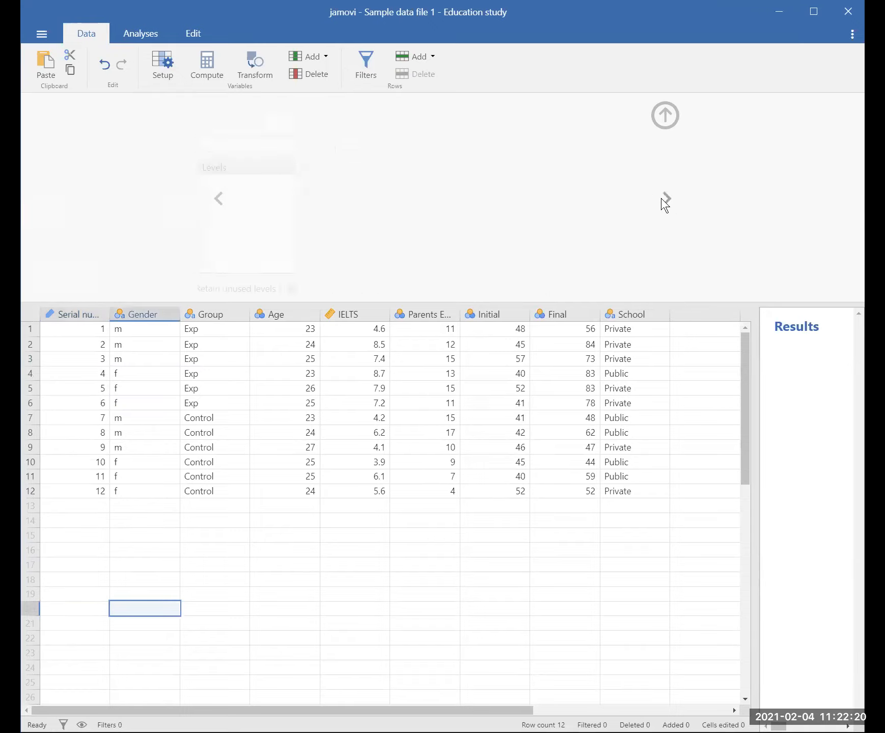
left_click(360, 168)
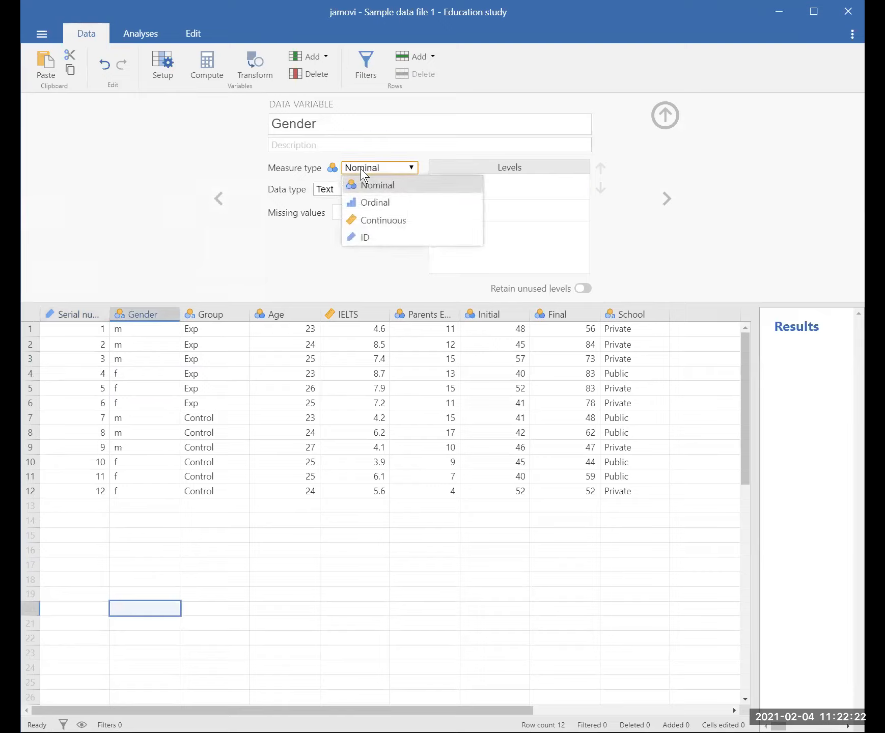
left_click(123, 289)
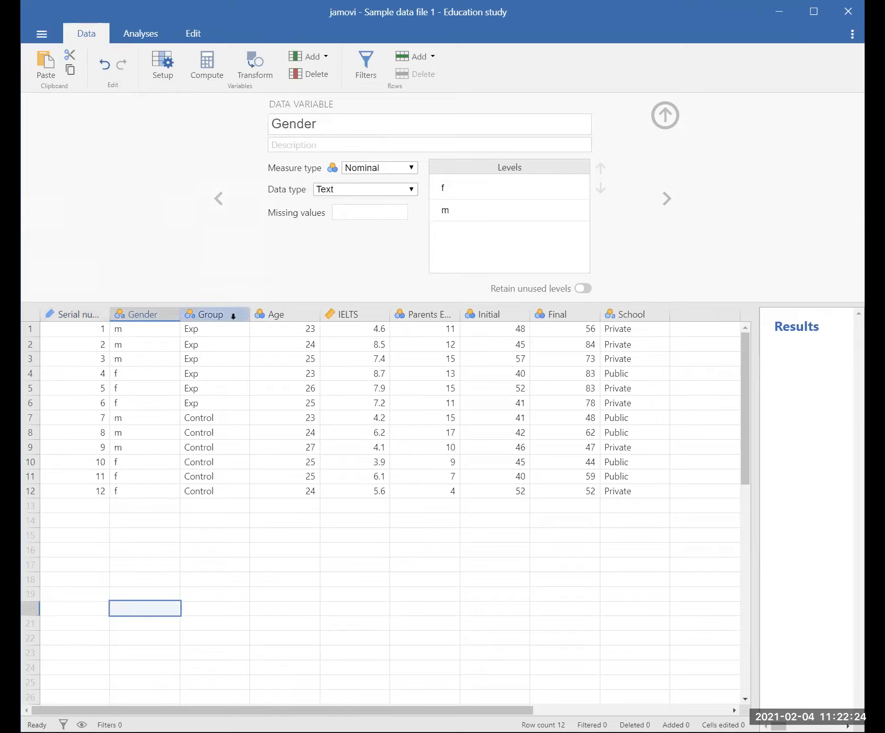
left_click(233, 316)
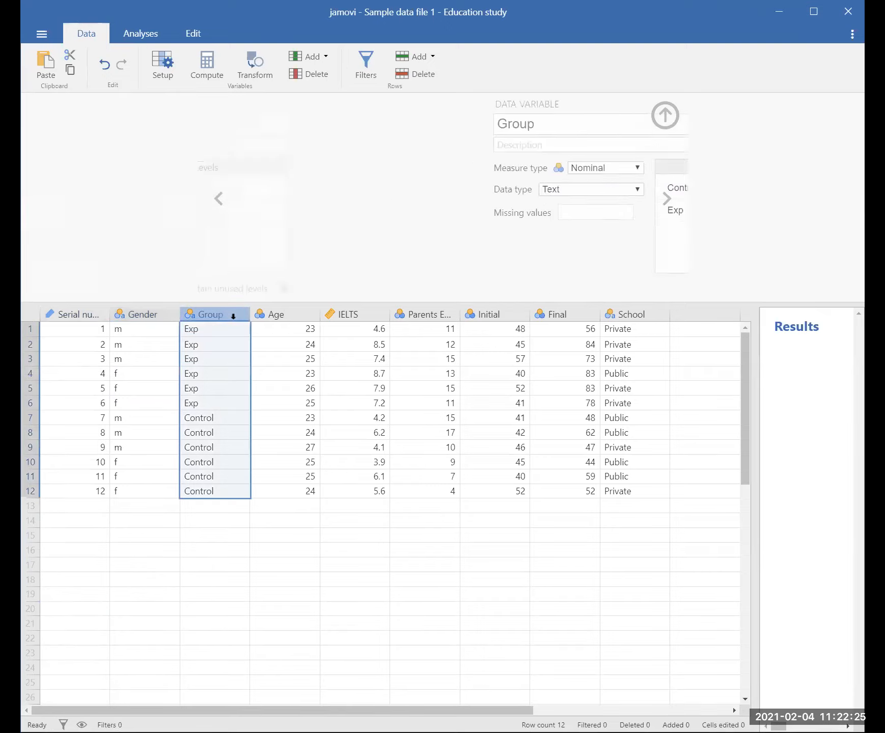
Set the Age variable's measure type to Continuous
left_click(273, 316)
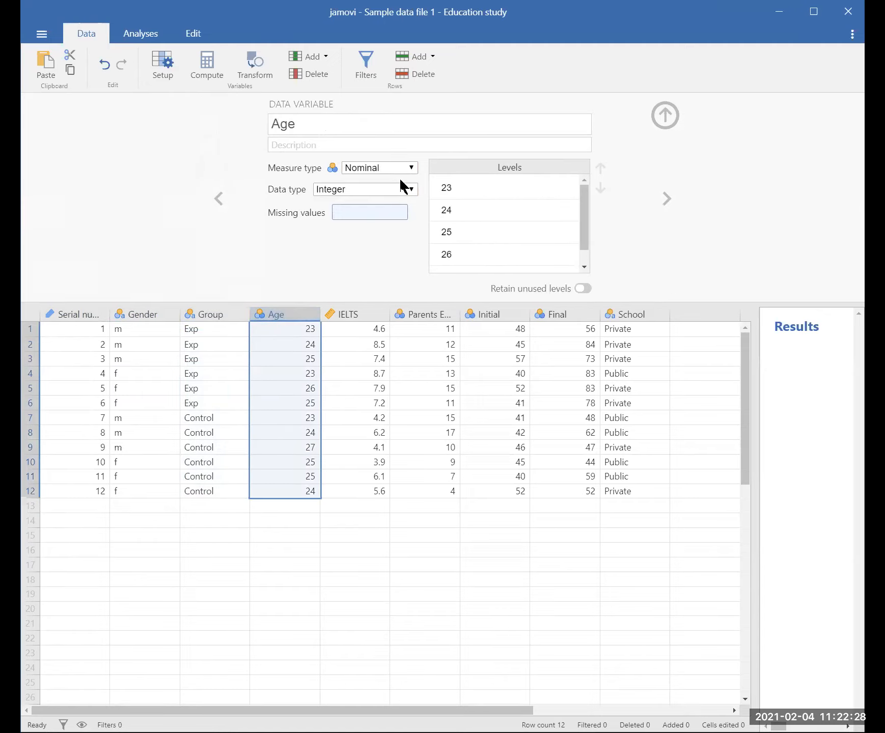
left_click(410, 169)
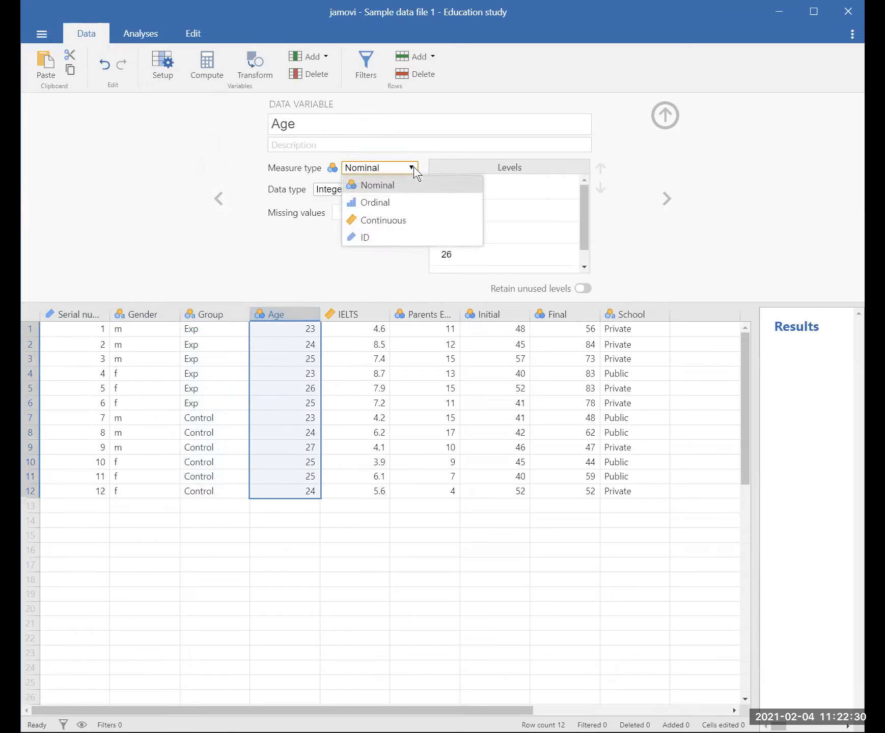
left_click(396, 217)
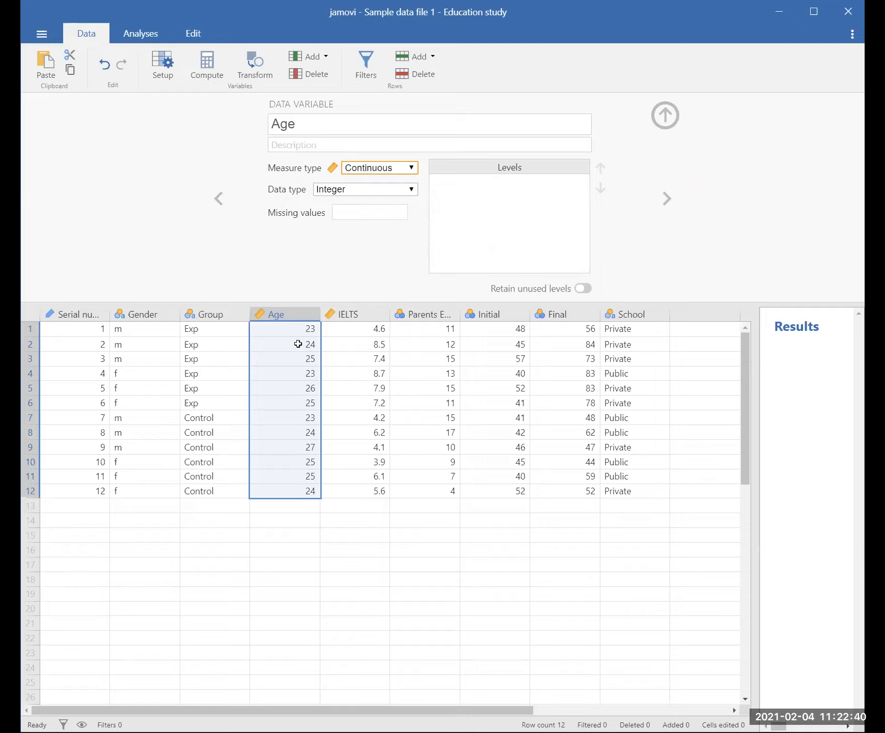
Check the IELTS variable's setup and set the Parents Educ variable's measure type to Continuous
left_click(360, 317)
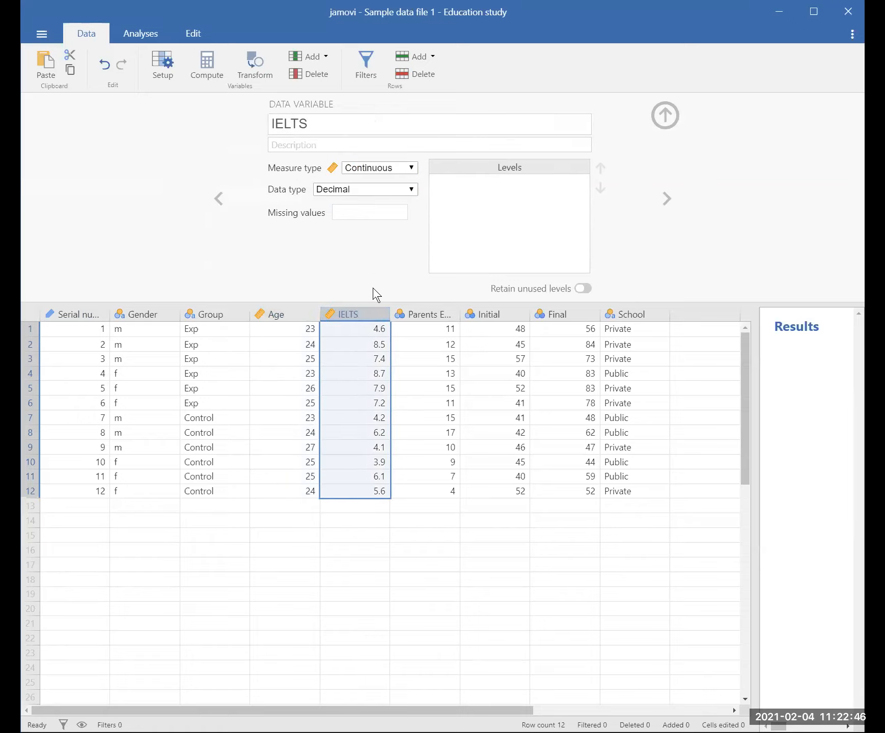
left_click(432, 314)
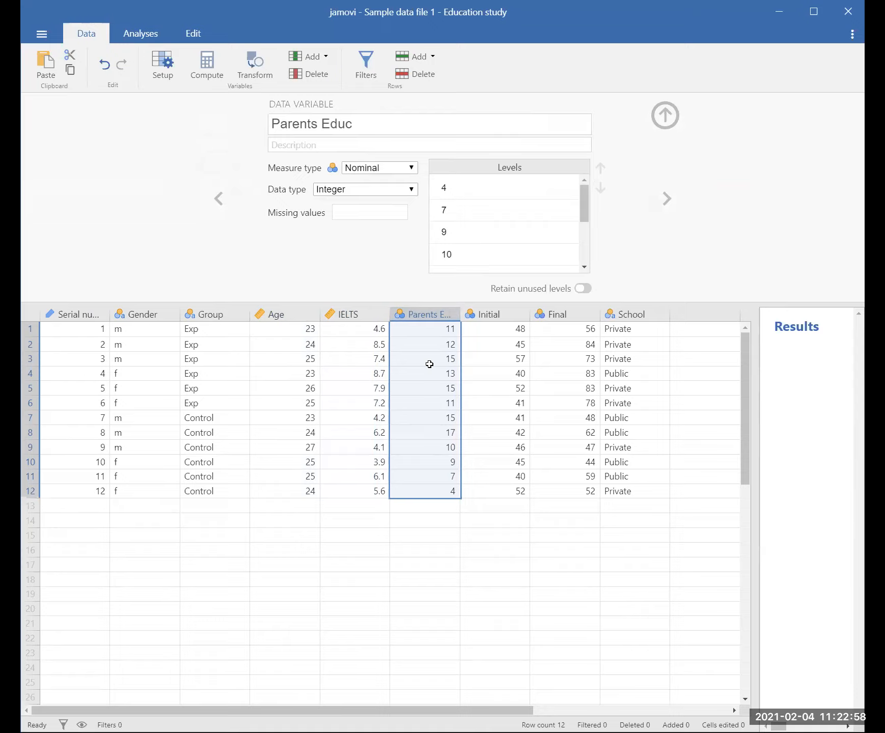
left_click(414, 170)
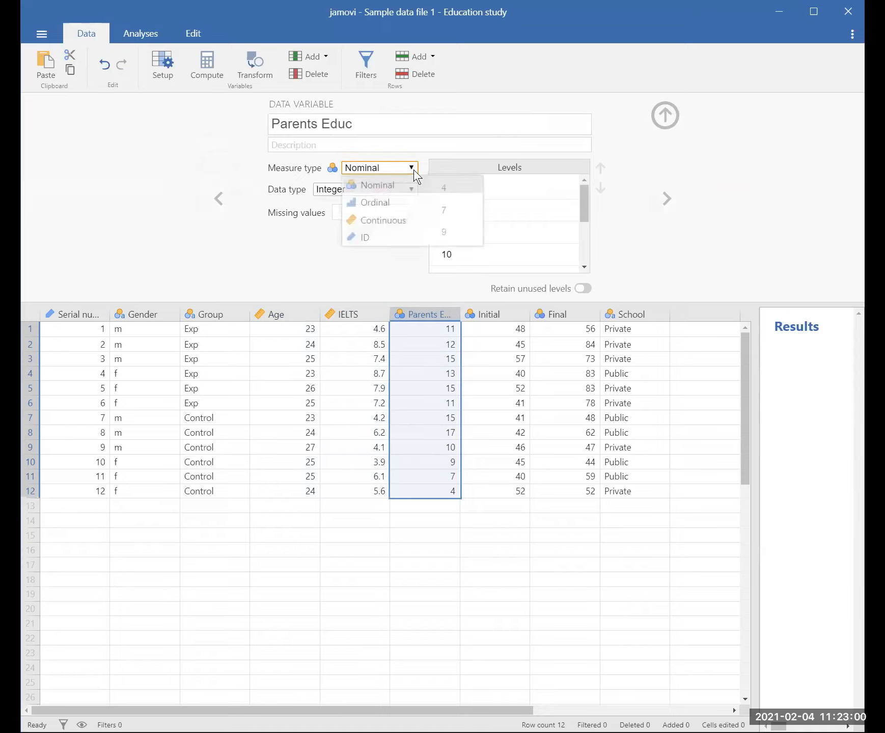
left_click(401, 220)
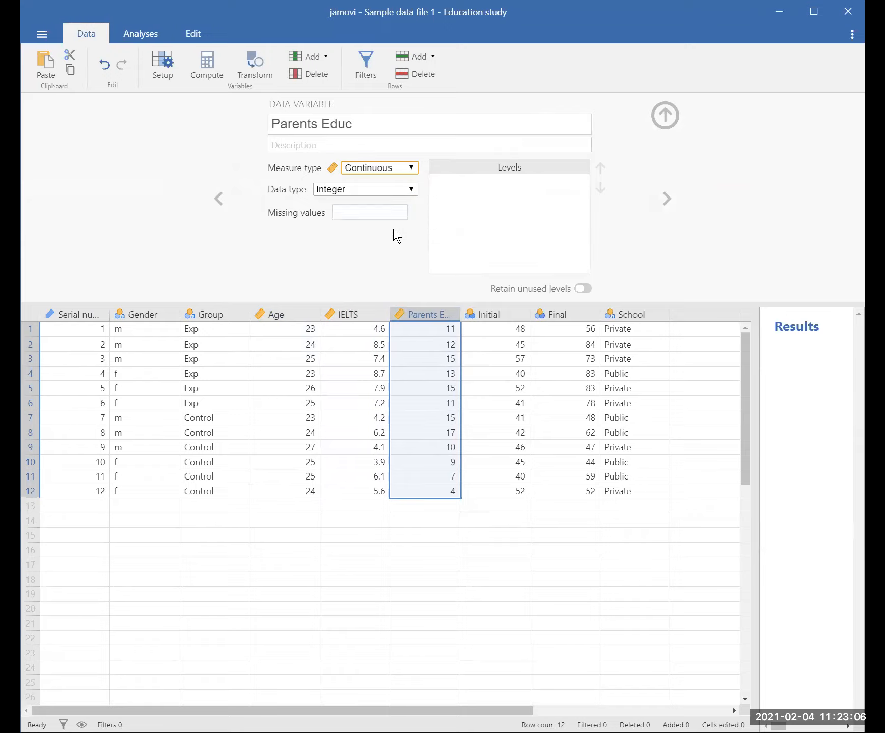
Set the measure type of both the Initial and Final variables to Continuous
left_click(489, 315)
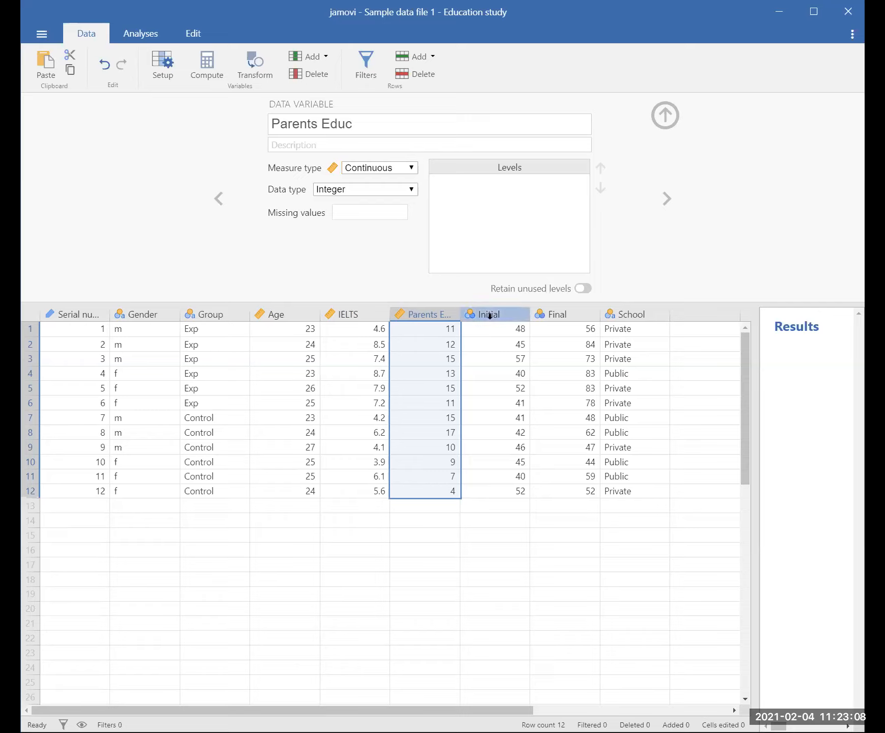
left_click(413, 171)
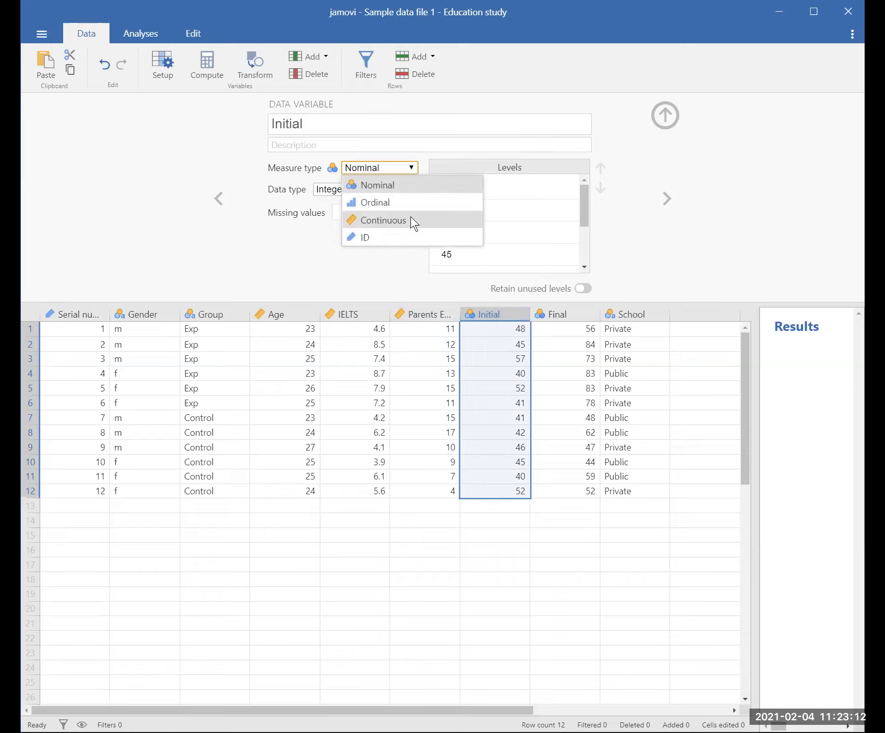
left_click(411, 220)
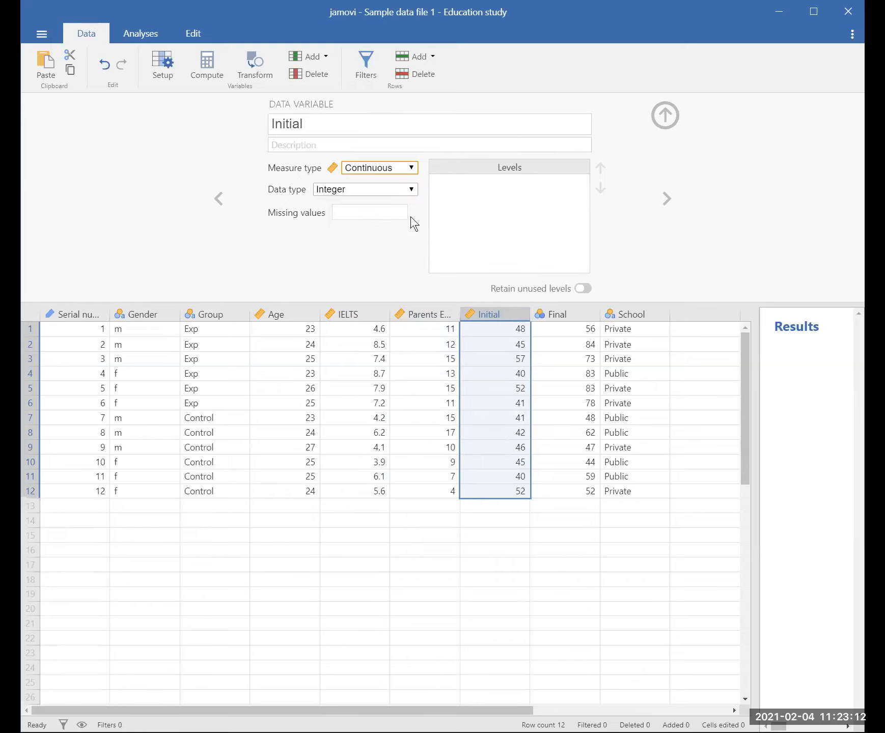
left_click(573, 313)
left_click(411, 168)
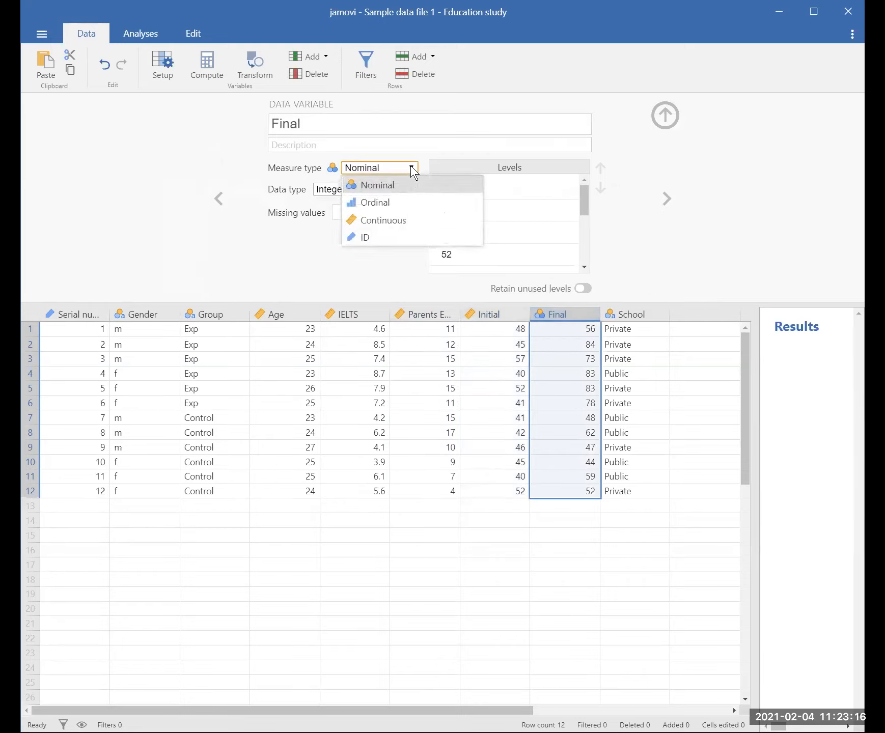
left_click(406, 219)
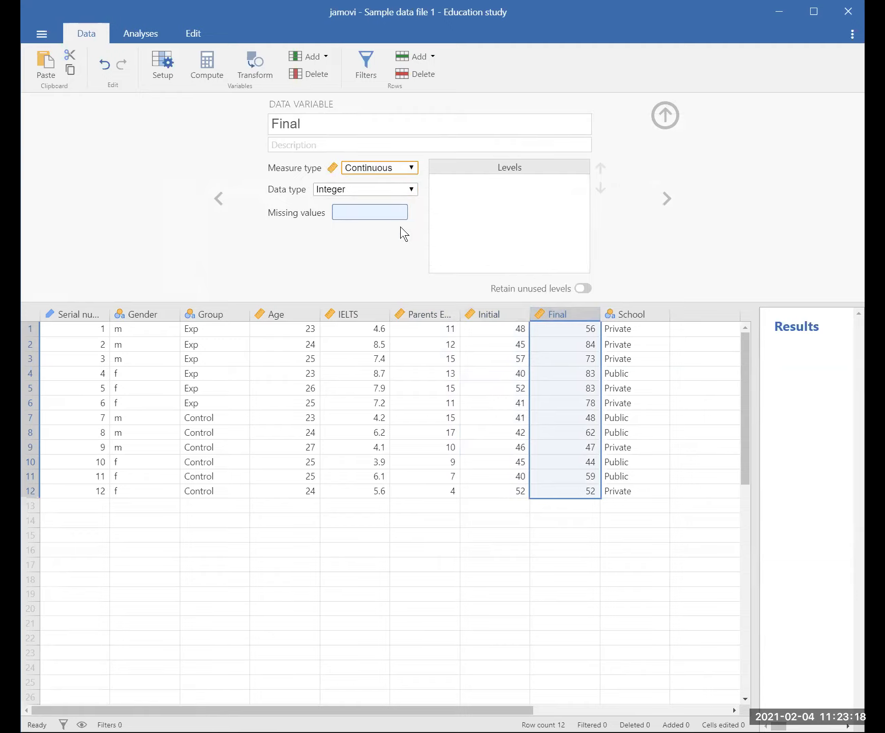
Reorder the School variable's levels so that Public comes before Private
left_click(625, 313)
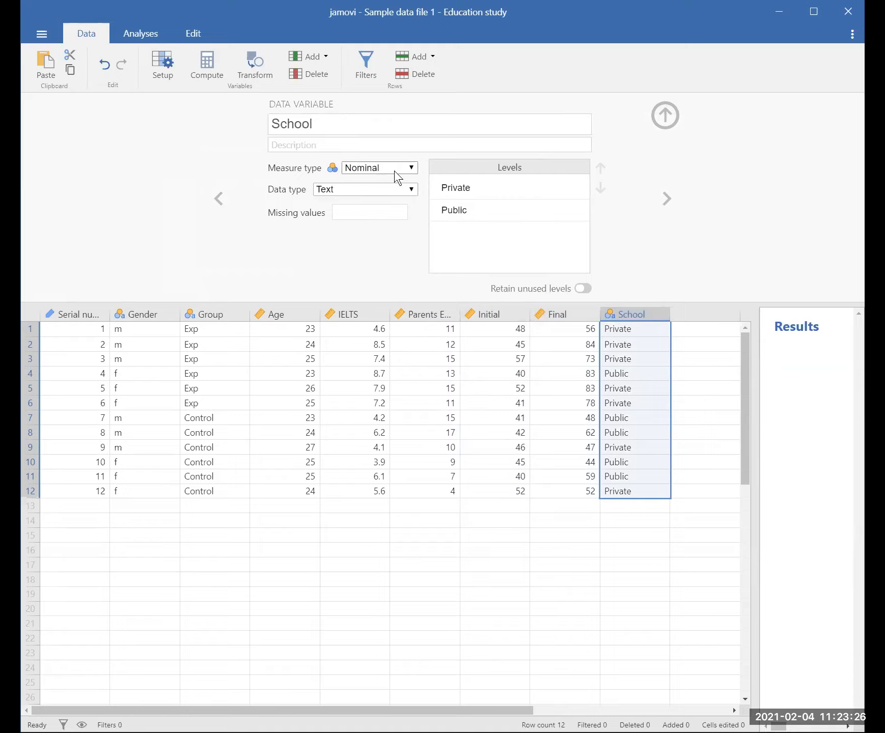
left_click(456, 186)
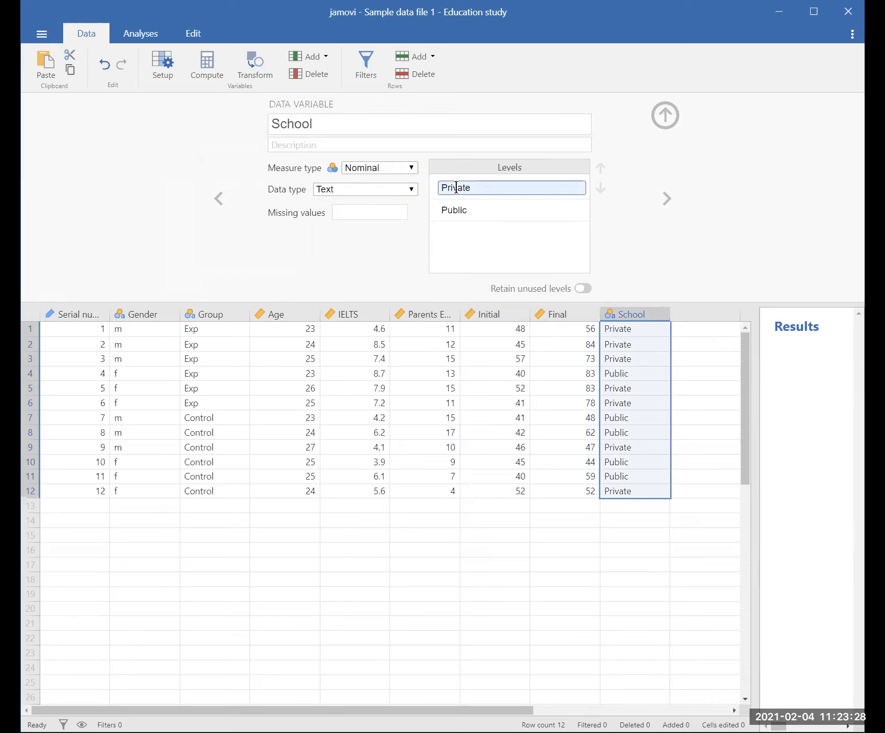
left_click(461, 209)
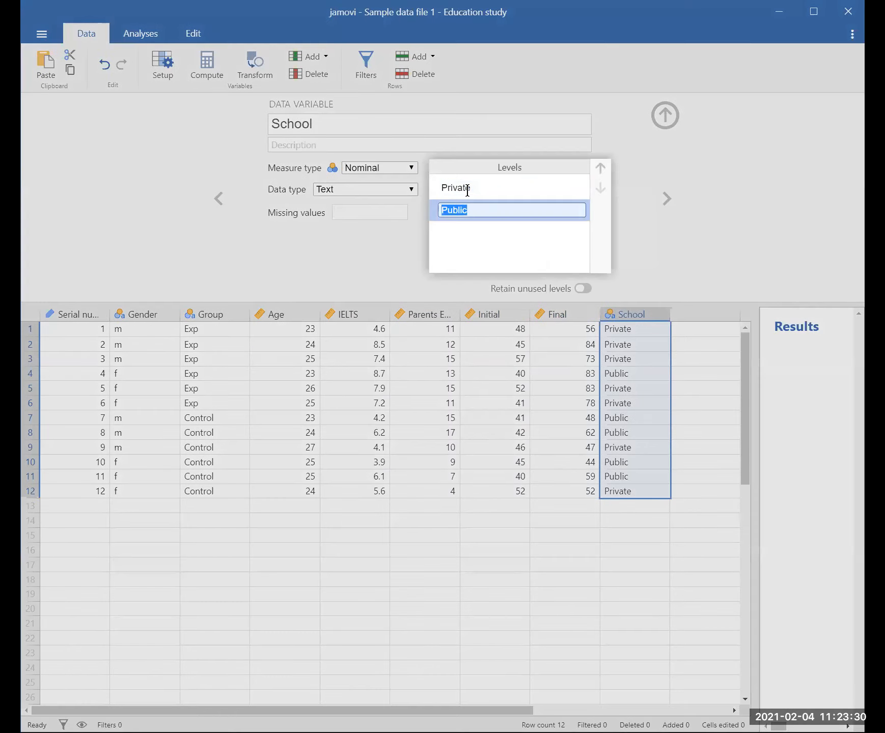
left_click(467, 189)
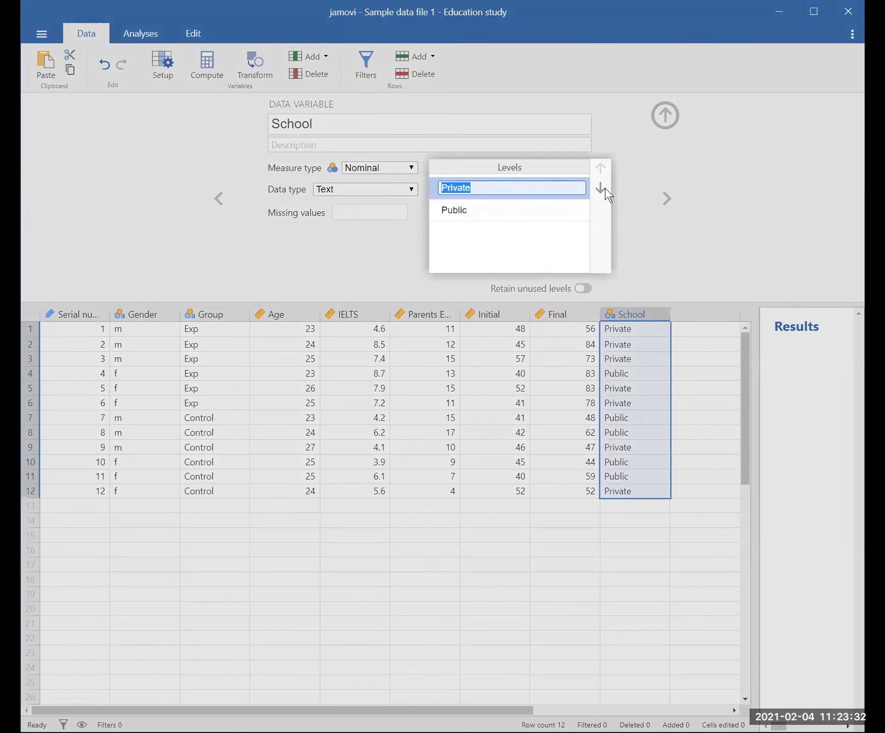
left_click(601, 189)
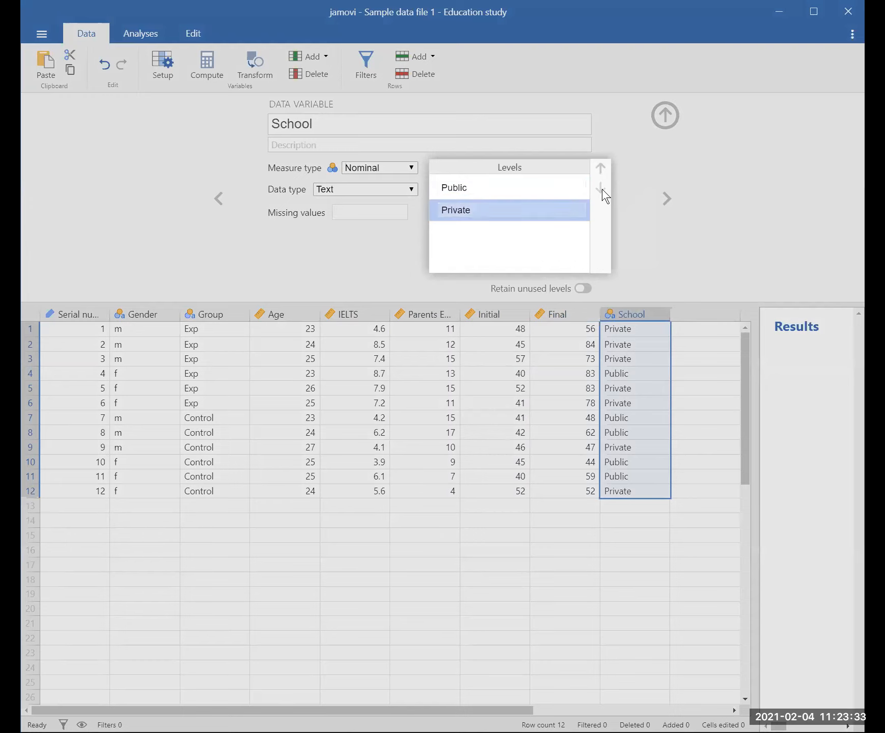
left_click(368, 253)
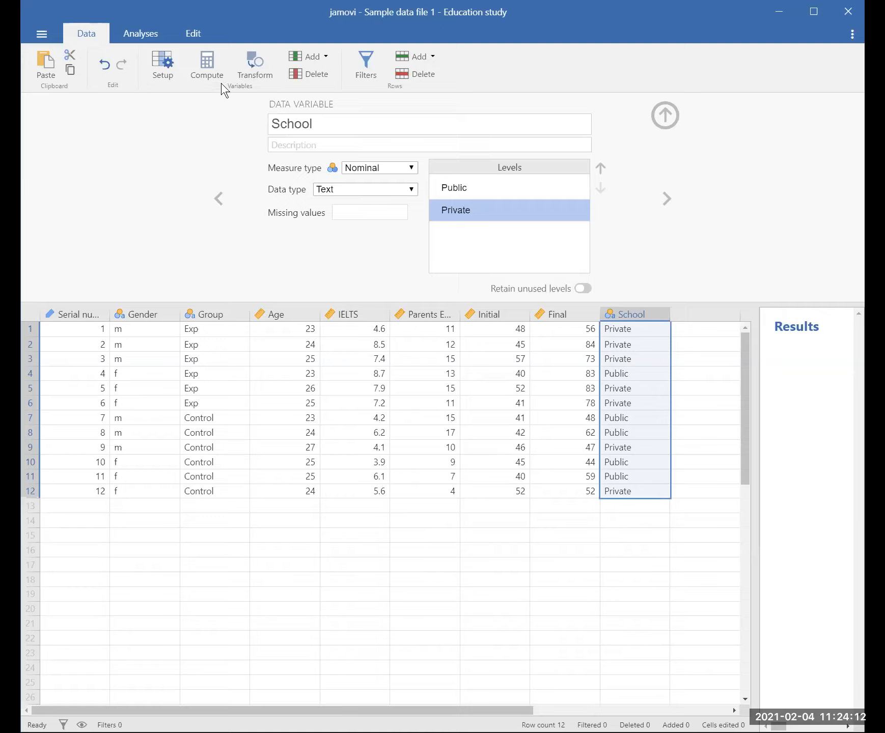
Add a computed variable after School and name it "Student Success Index"
left_click(207, 70)
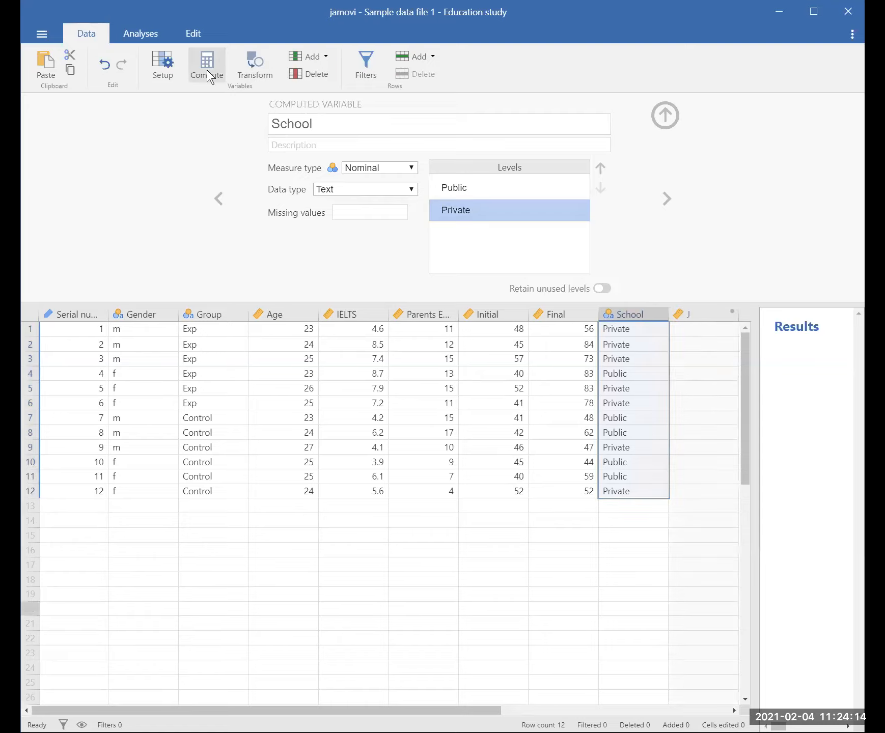
left_click(698, 335)
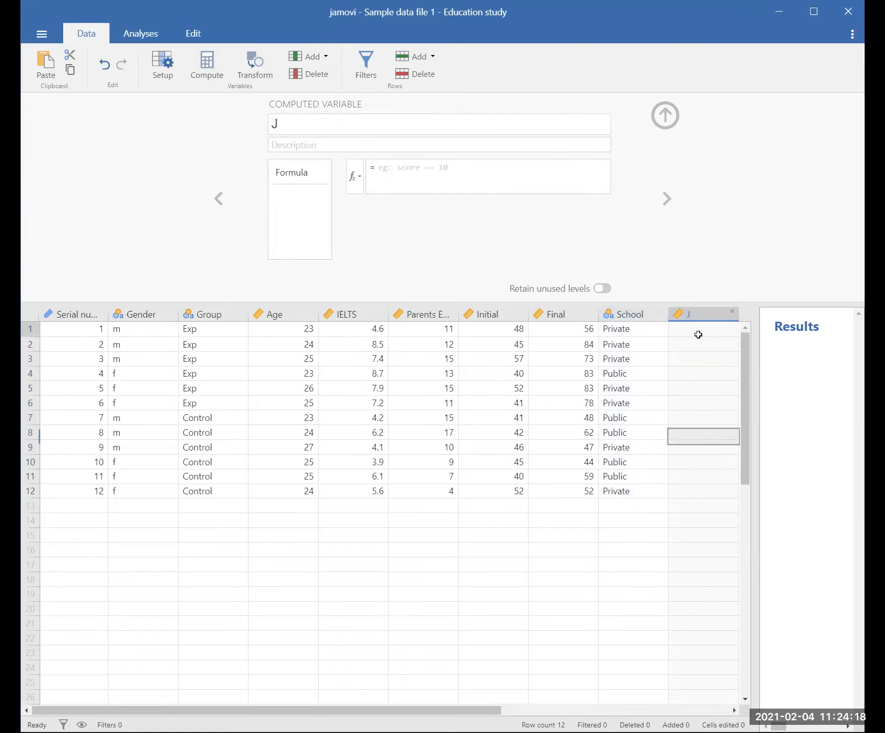
left_click(311, 125)
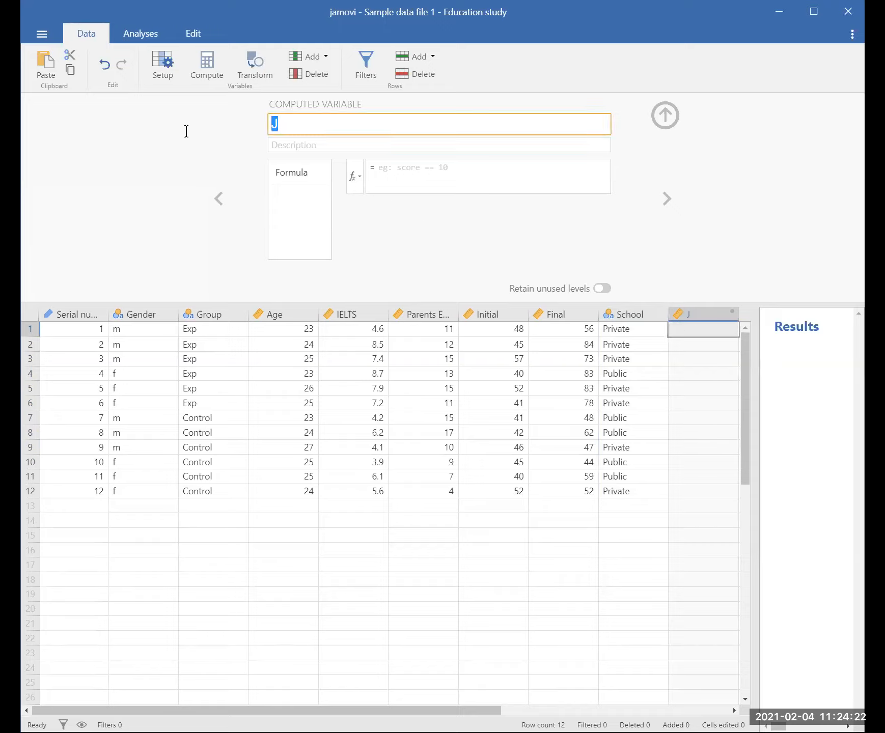
type("Student Succes")
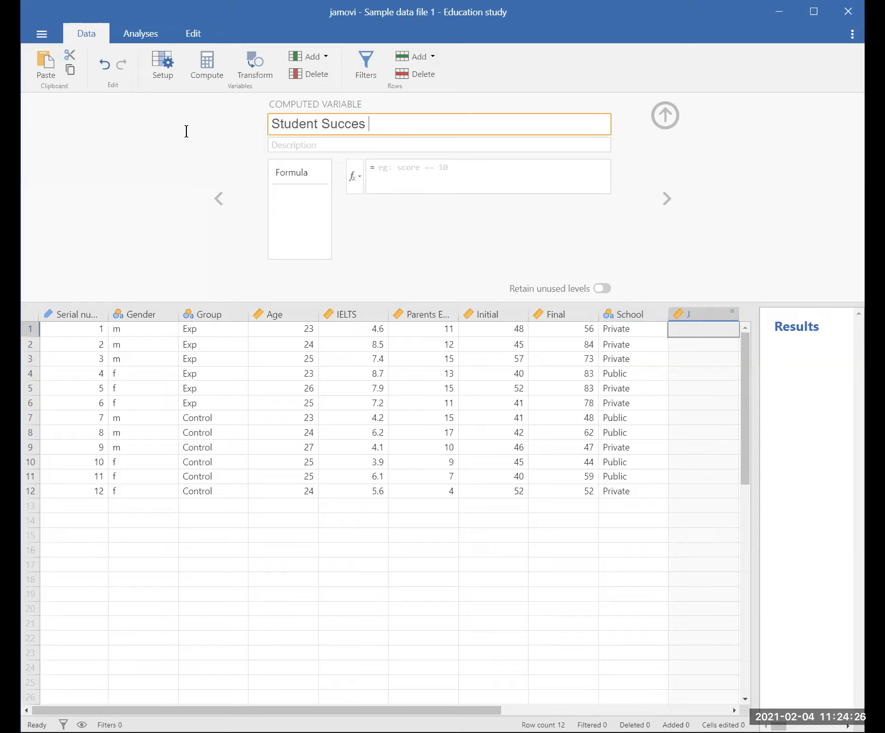
key("BackSpace")
type("s Index")
Describe the computed variable as "A predictive variable computed to indicate likelihood of success after graduate studies"
left_click(288, 145)
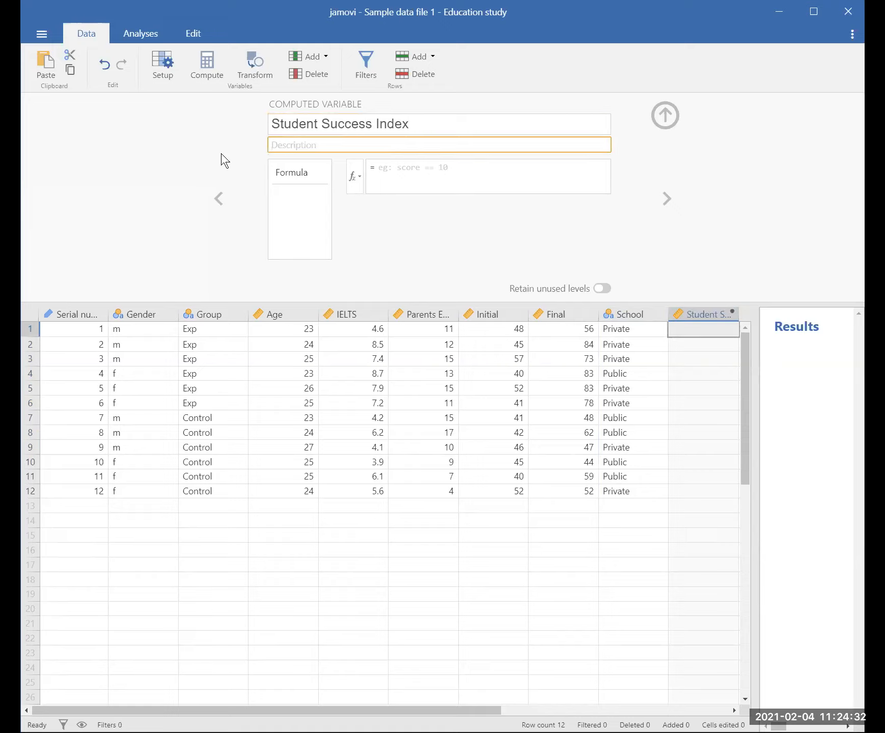
type("A predictive variable computed t")
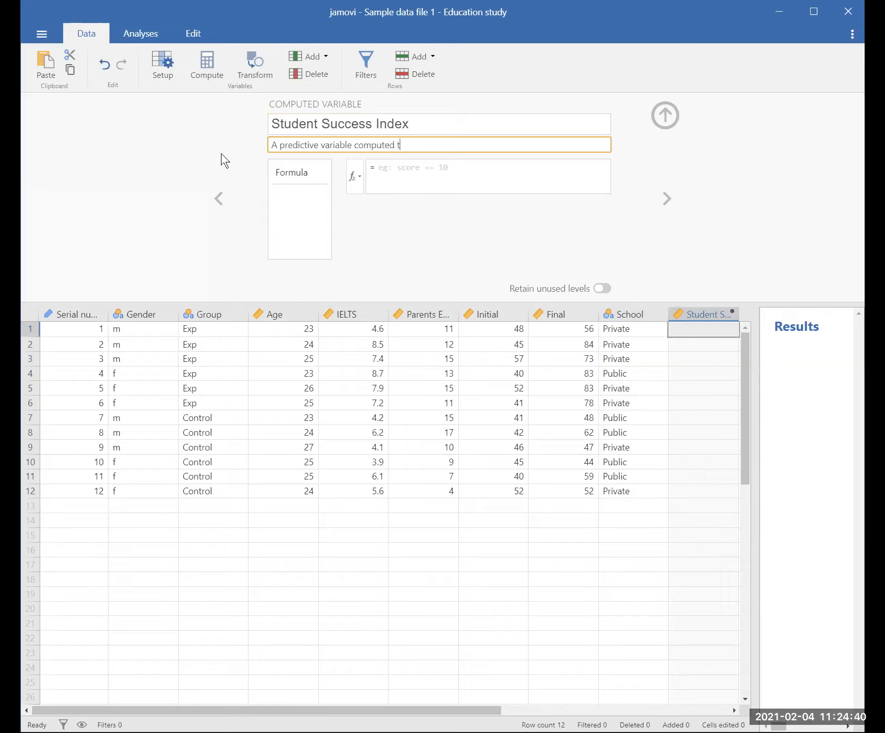
type("o indicate likelihood of succ")
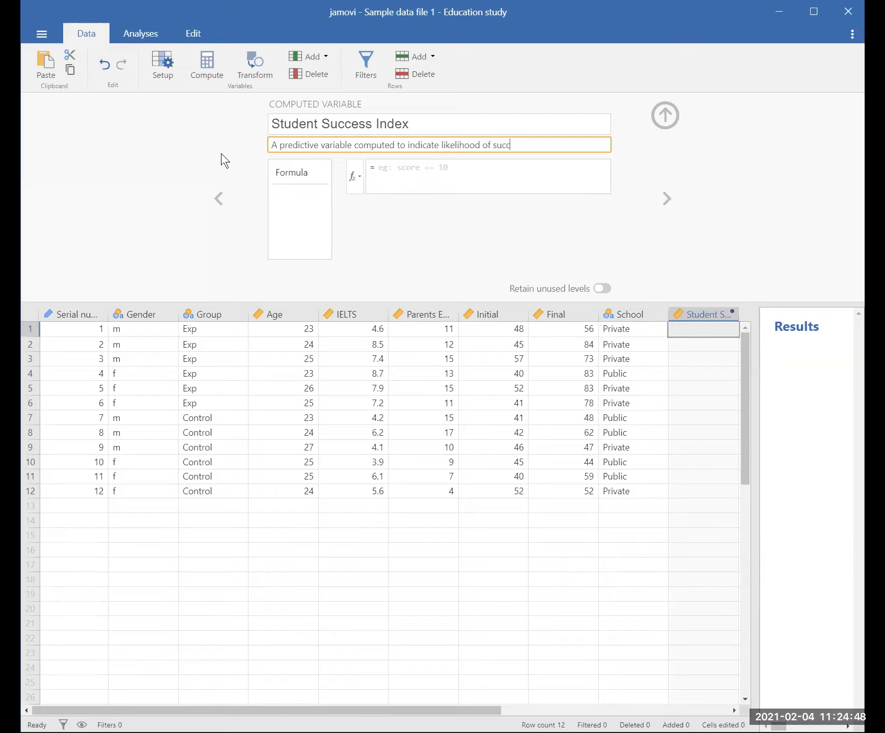
type("ess after graduate studies")
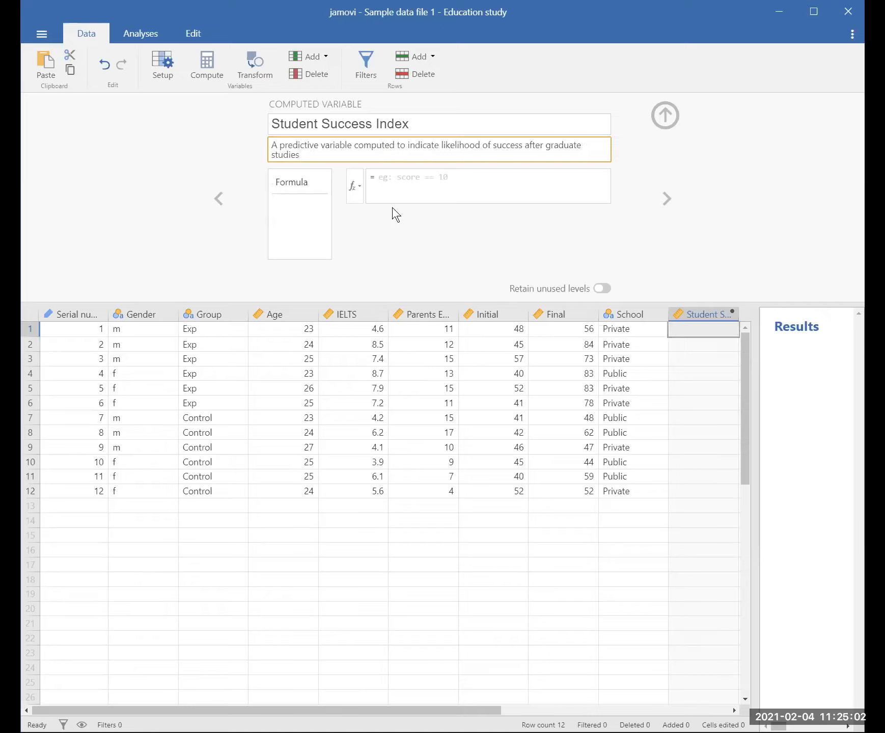
Insert the statistical function MEAN into the Student Success Index formula
left_click(383, 179)
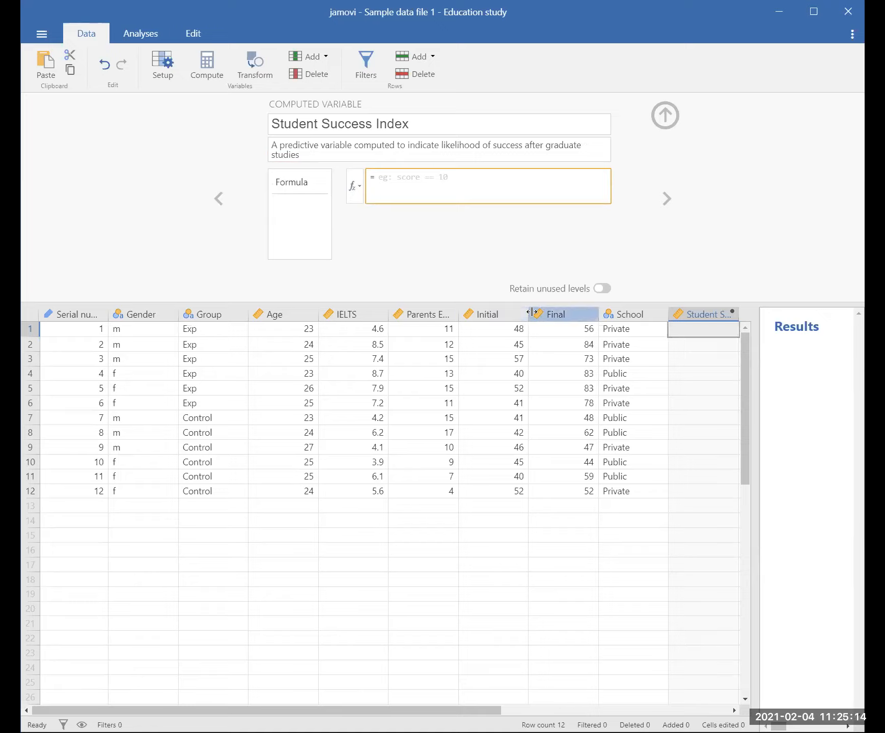
left_click(354, 188)
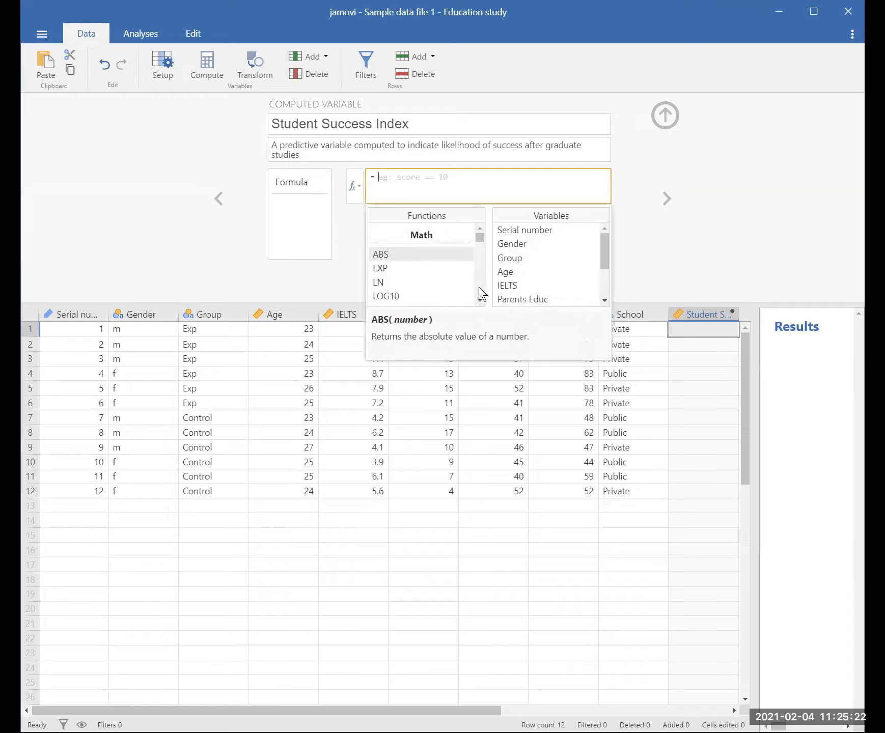
scroll(479, 286, "down", 2)
scroll(480, 287, "down", 3)
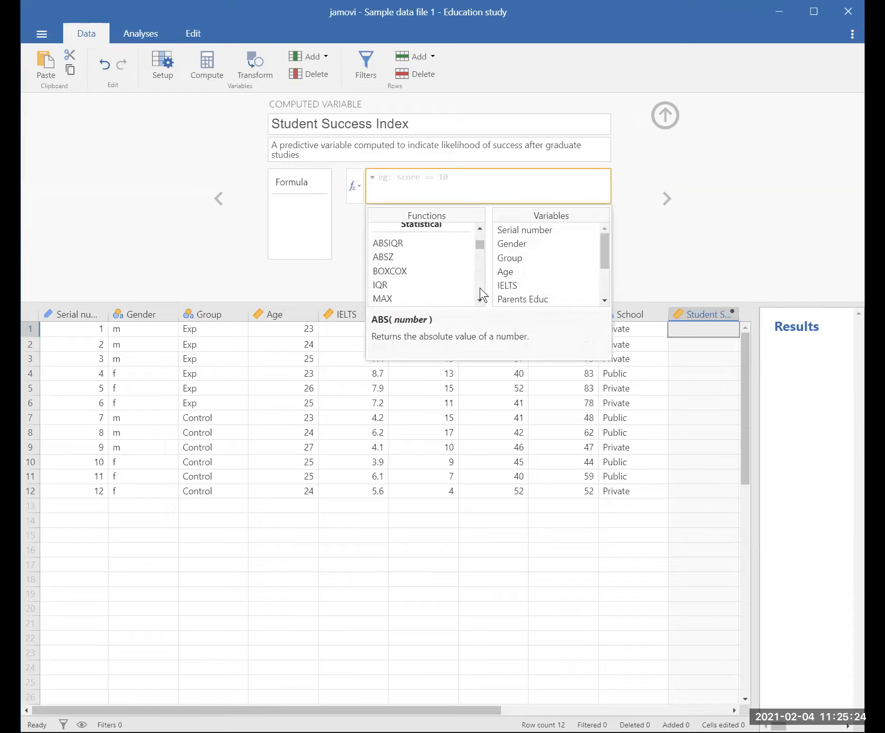
left_click(399, 256)
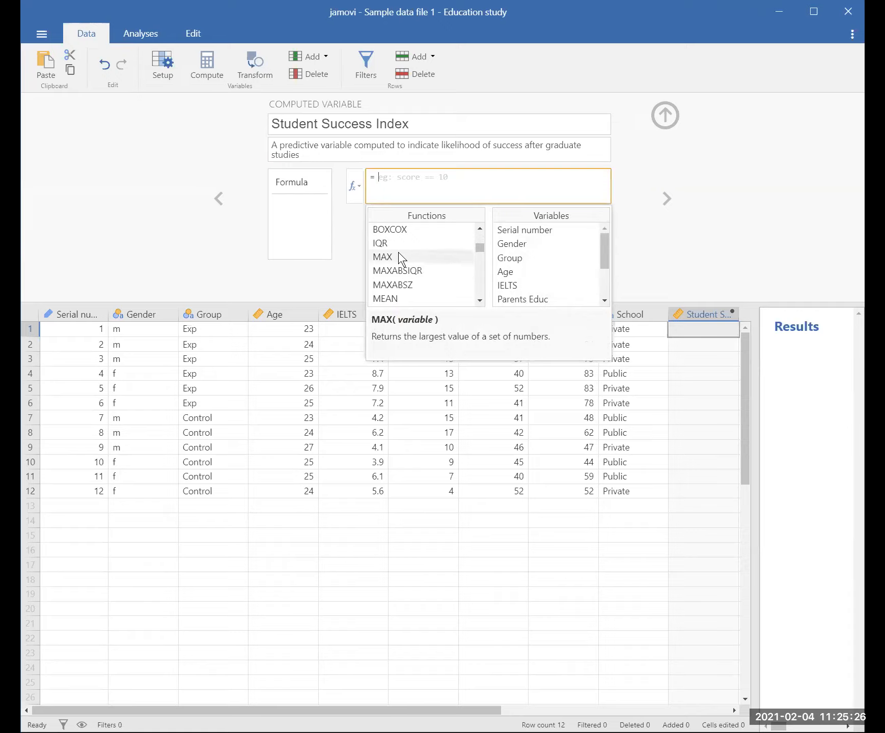
left_click(406, 300)
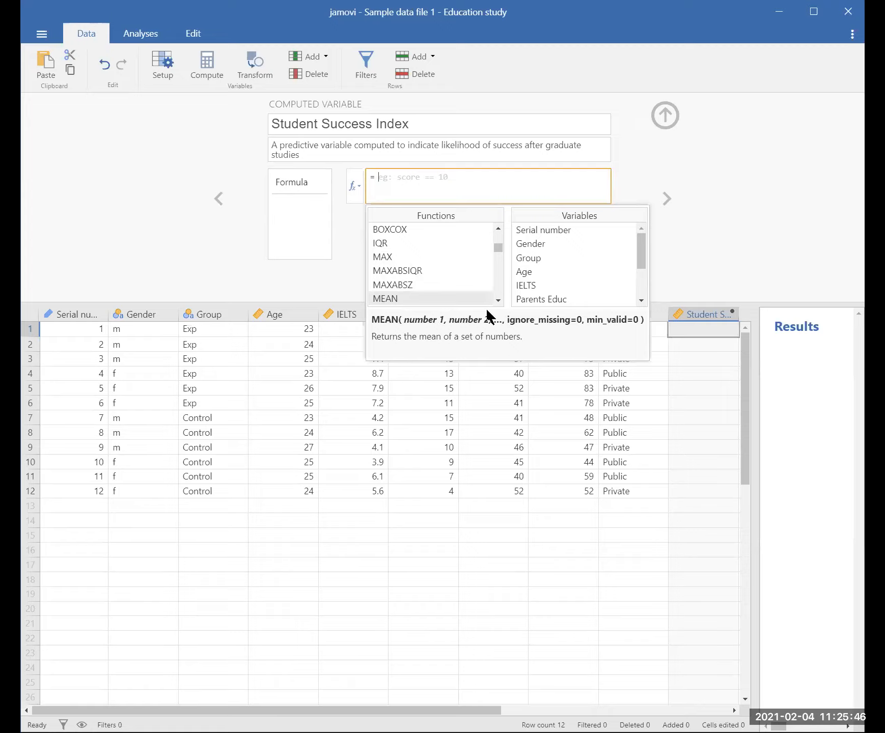
double_click(464, 300)
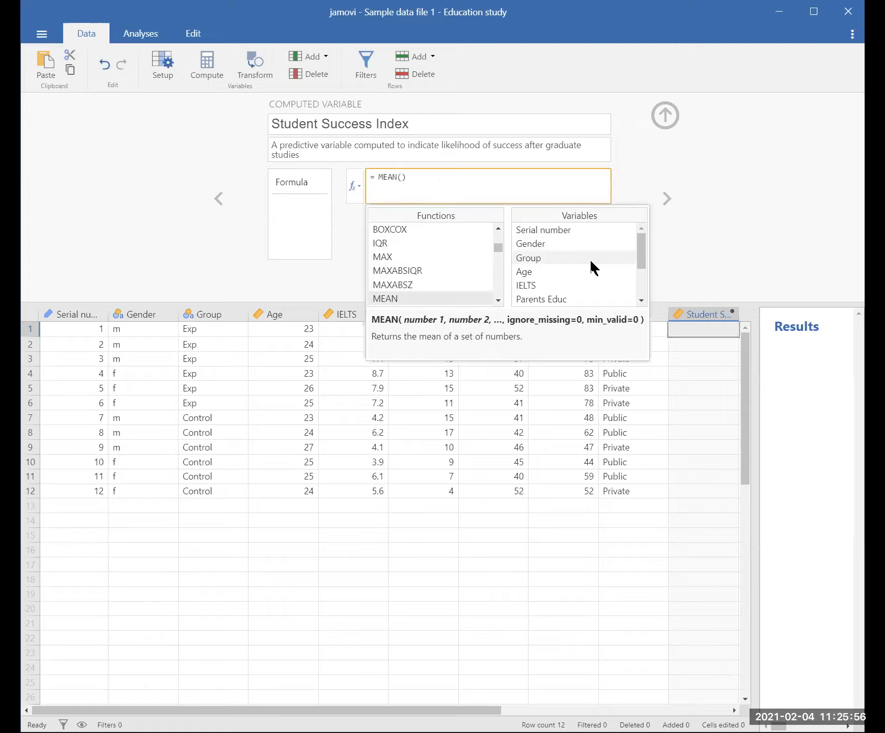
Complete the formula as MEAN(IELTS,Final) and apply it to compute the Student Success Index values
left_click(571, 285)
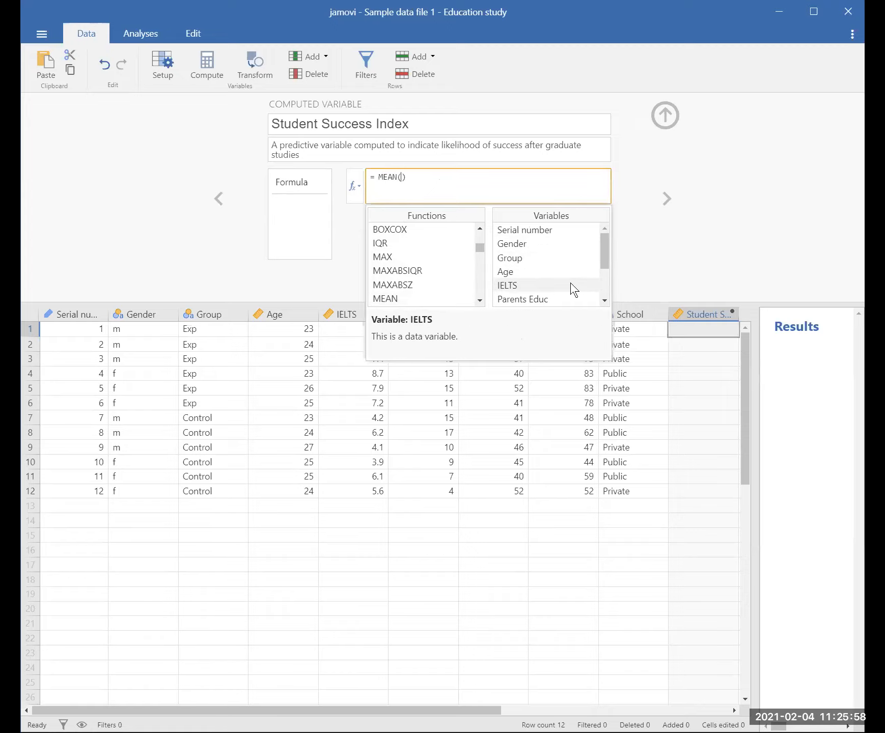
double_click(571, 284)
type(",")
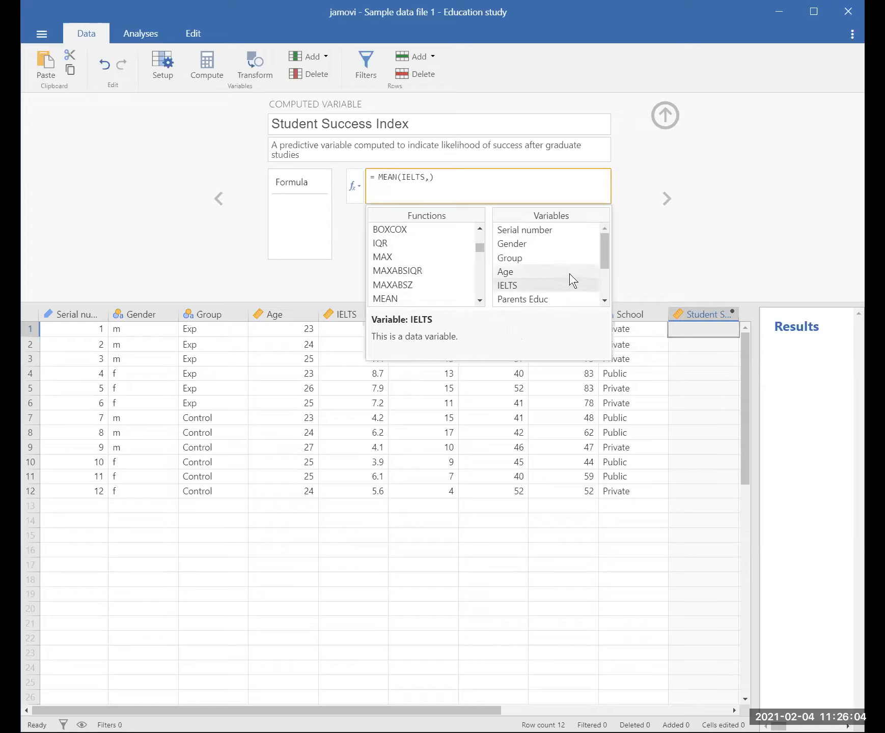
scroll(569, 273, "down", 3)
double_click(539, 262)
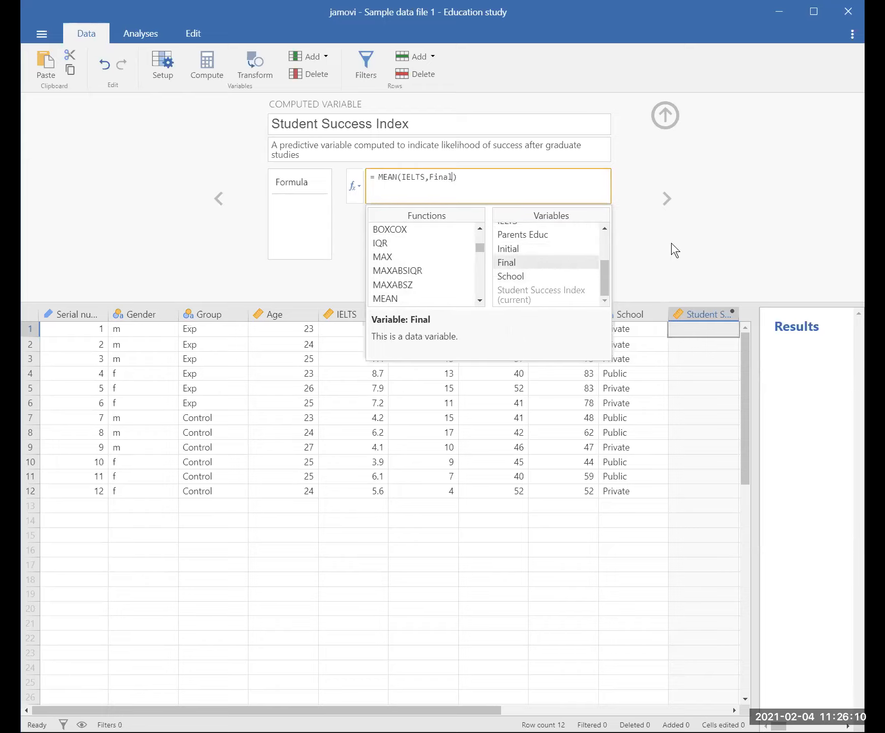
key("Return")
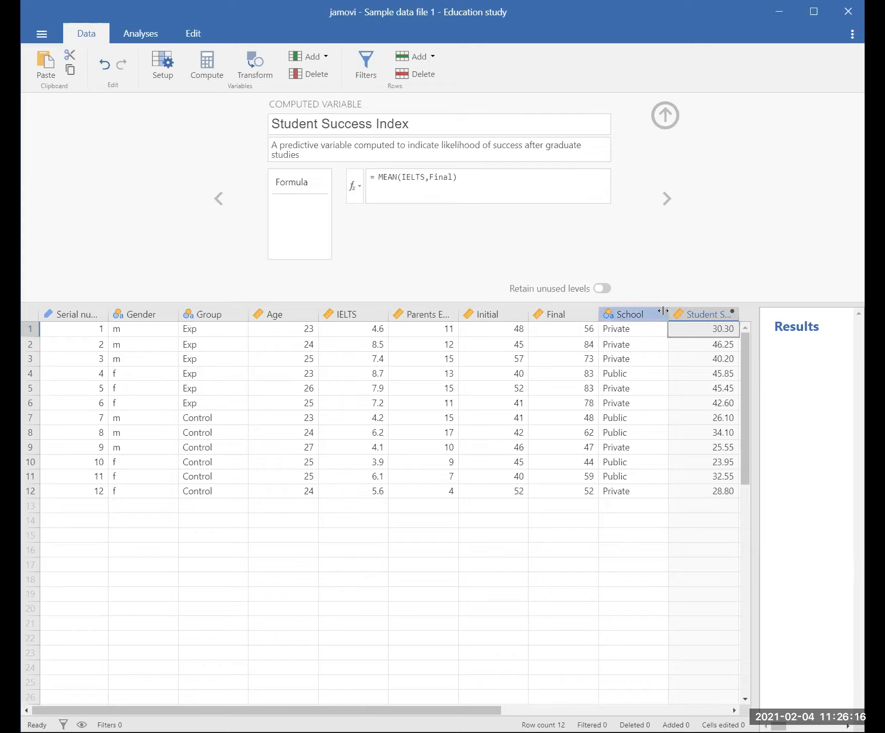
Narrow the School column and widen the Student Success Index column in the data grid
left_click_drag(664, 310, 644, 309)
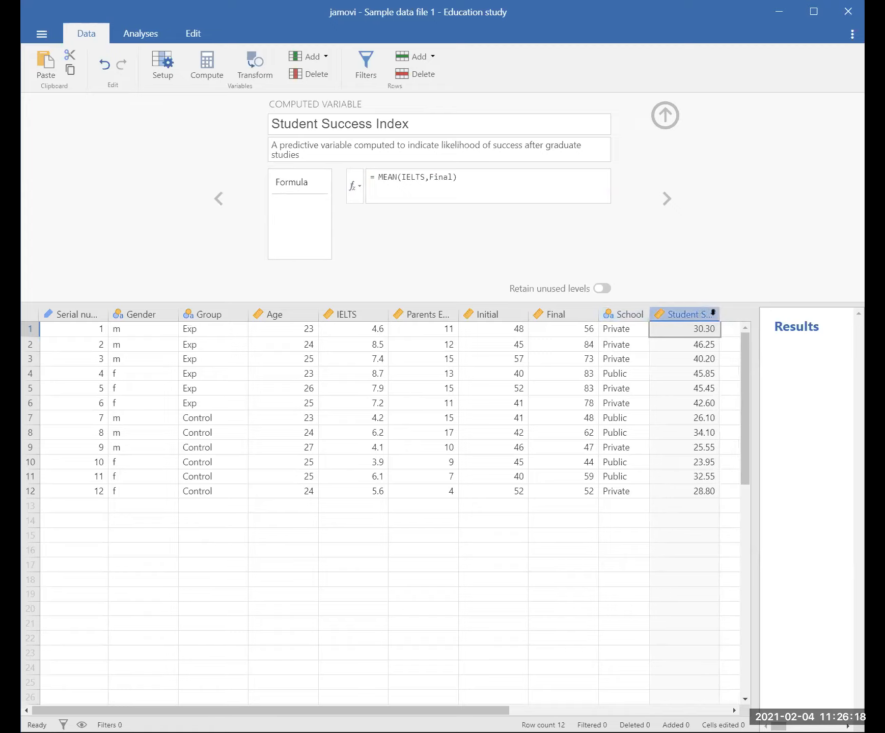
left_click_drag(714, 310, 736, 309)
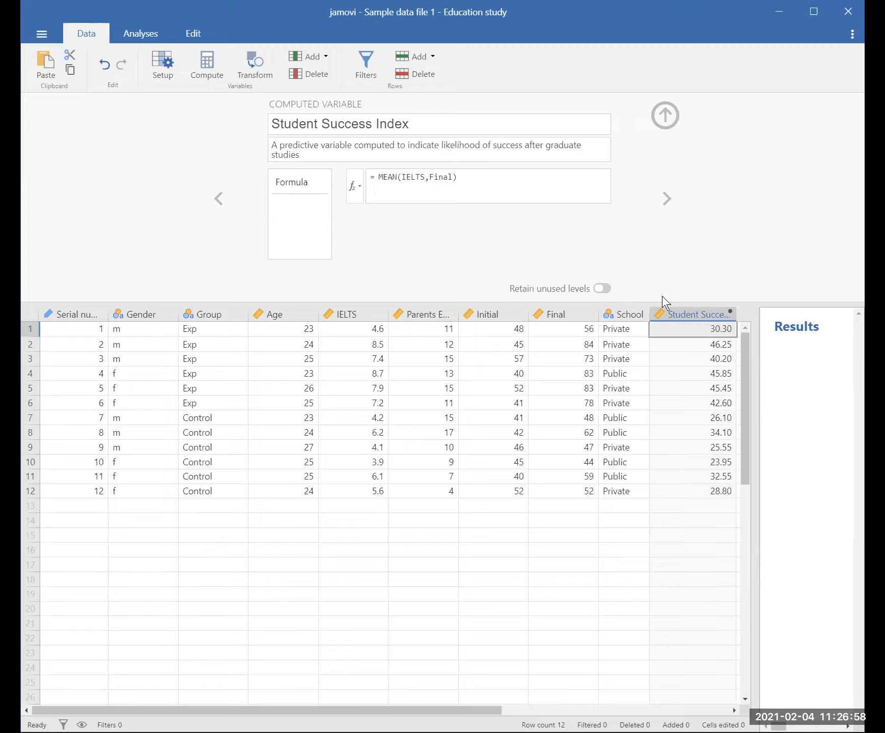
Create a transformed variable from Student Success Index and name it "Admit Decision"
left_click(689, 314)
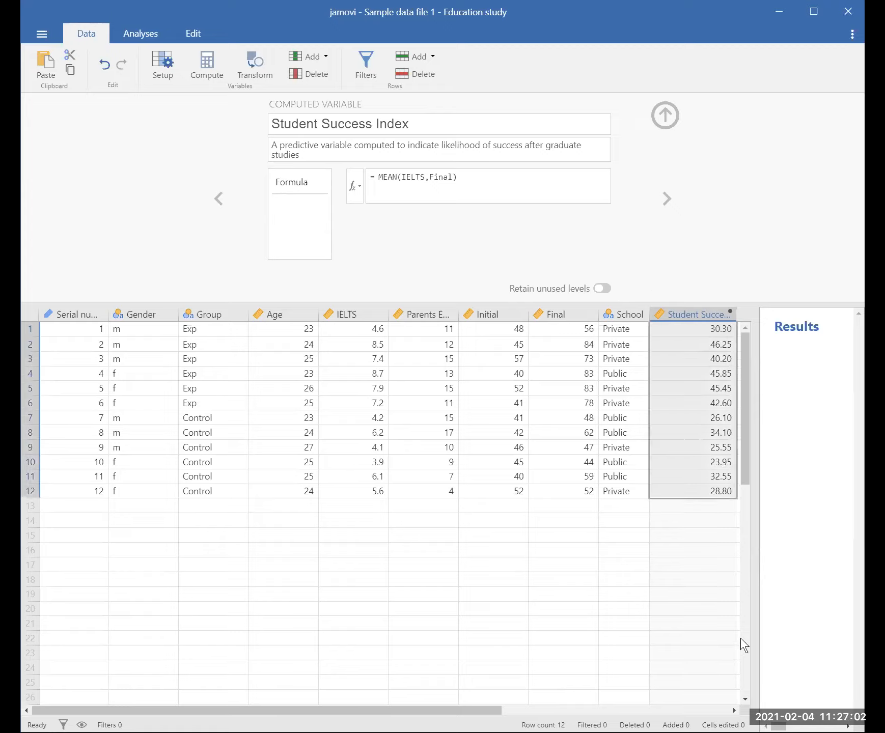
left_click(248, 67)
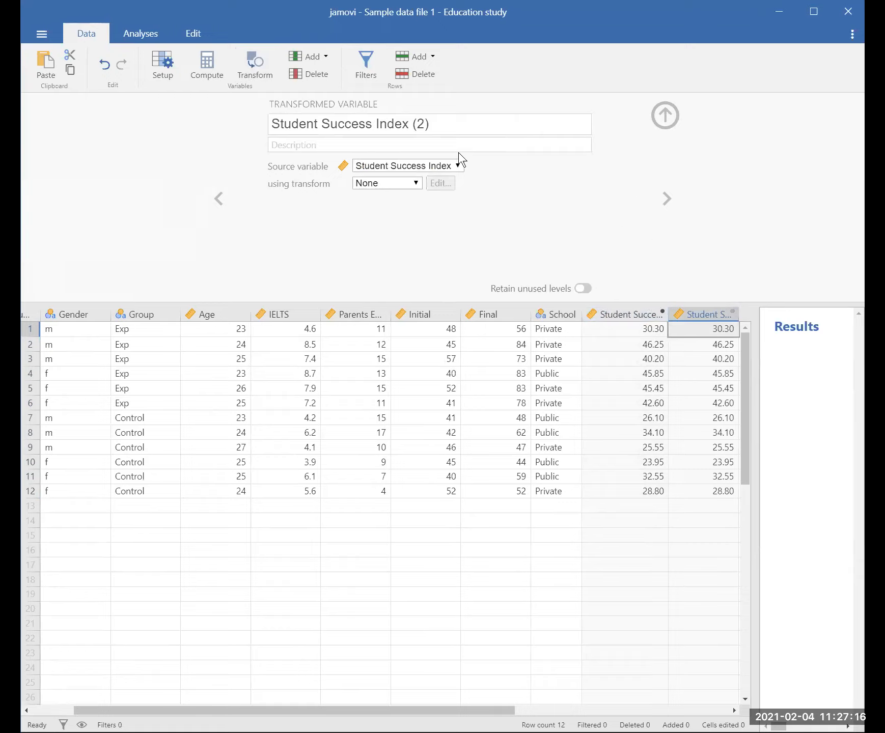
left_click(437, 123)
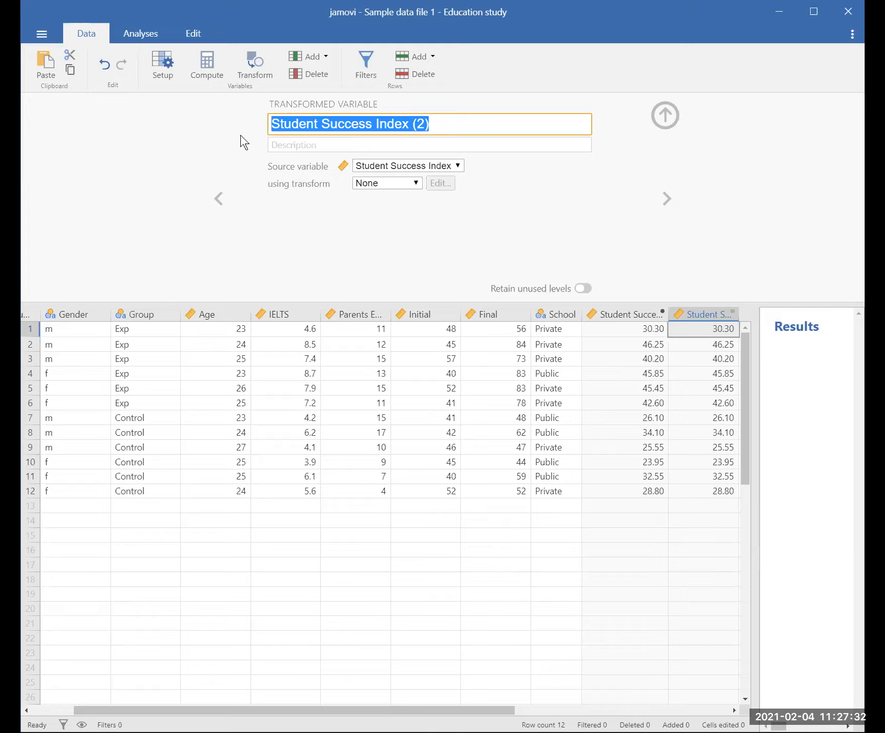
type("A")
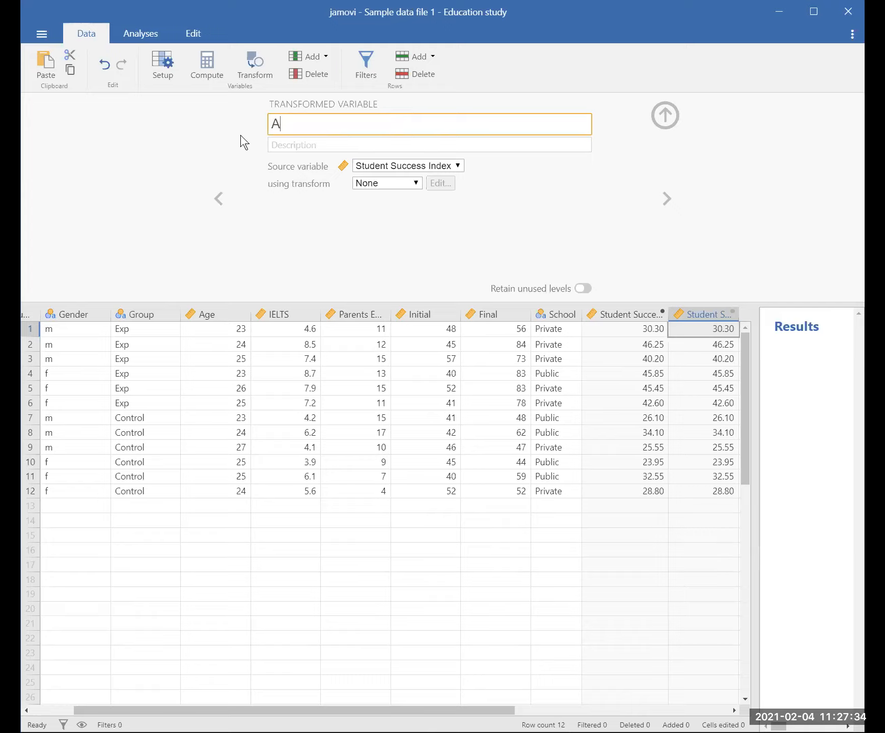
type("dmit Decision")
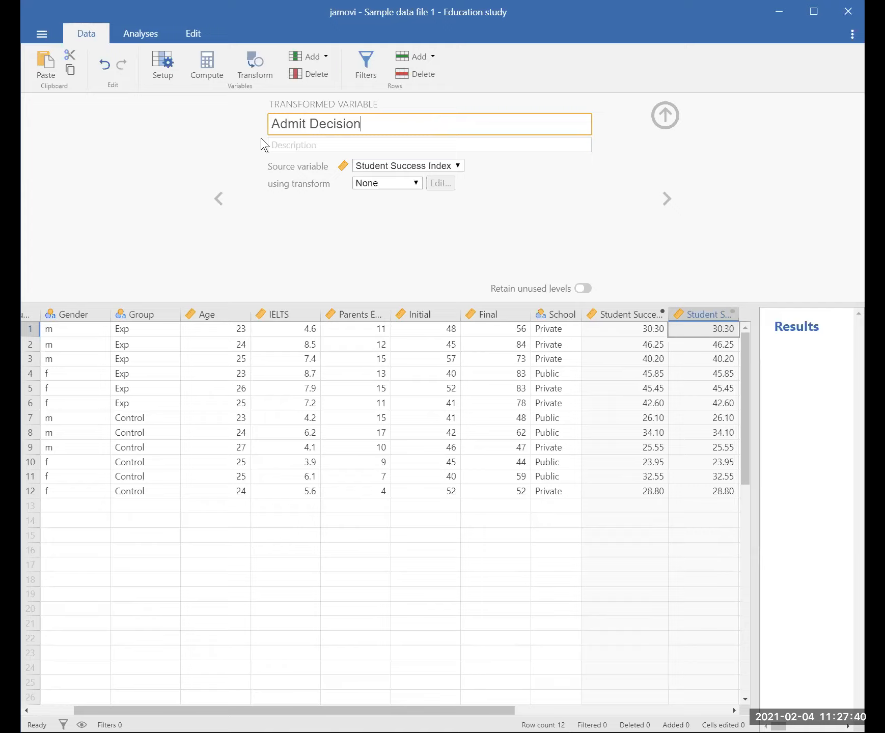
Describe the Admit Decision variable as "Based on Student Success index, divide into 2 groups for admission policy"
left_click(275, 144)
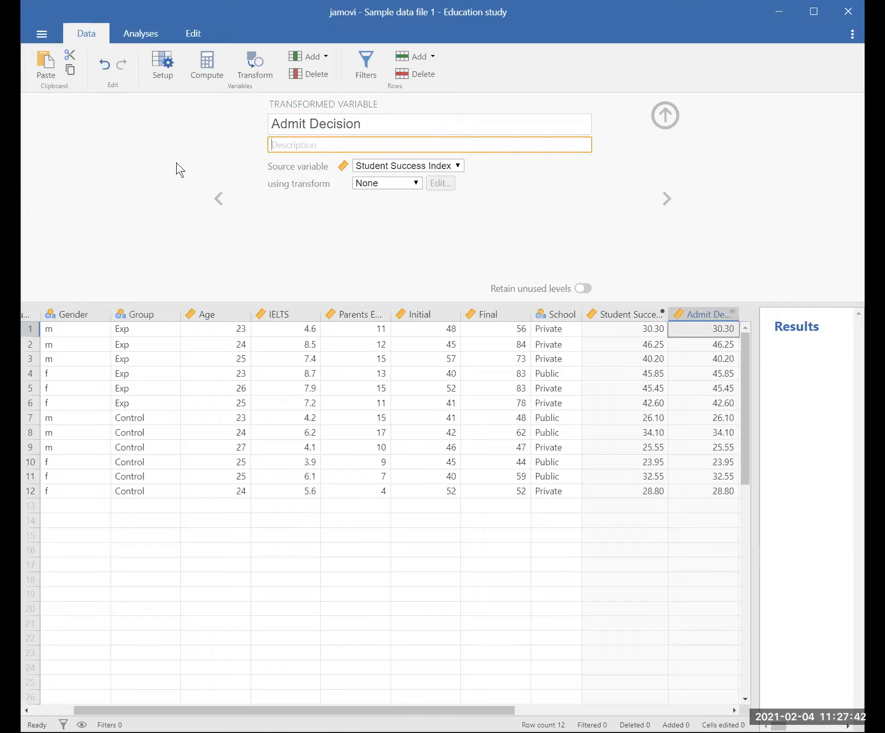
type("Based on Student Success i")
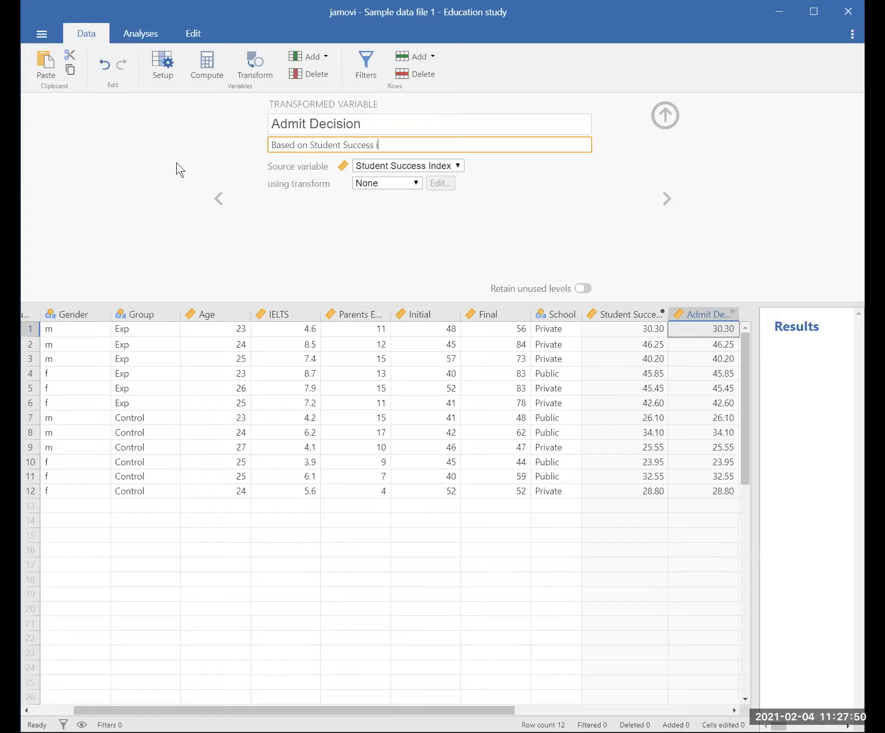
type("ndex, divide into 2 groups for adm")
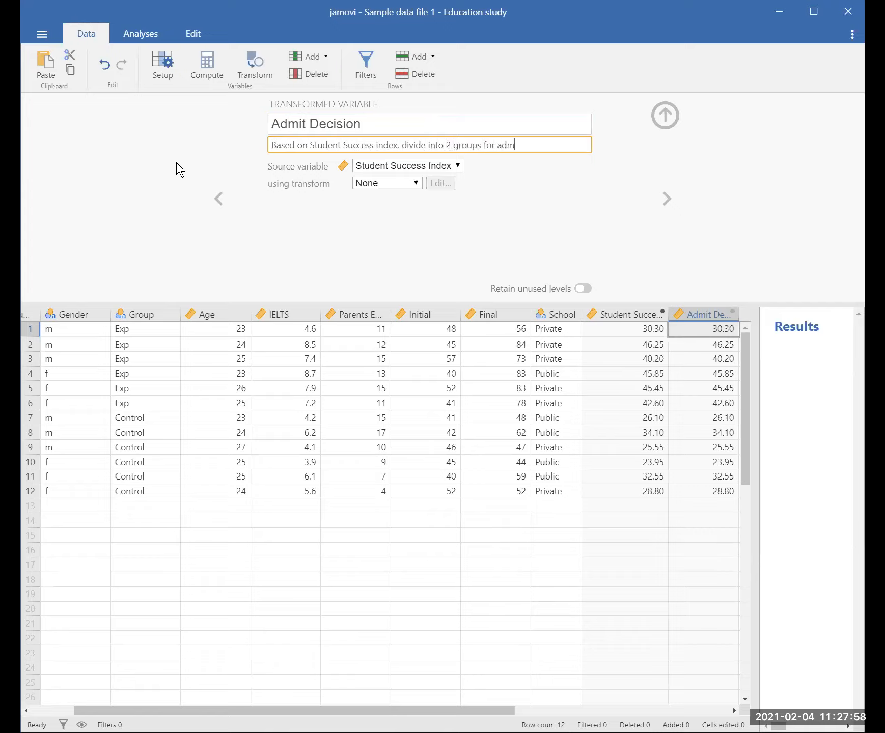
type("ission policy")
left_click(128, 227)
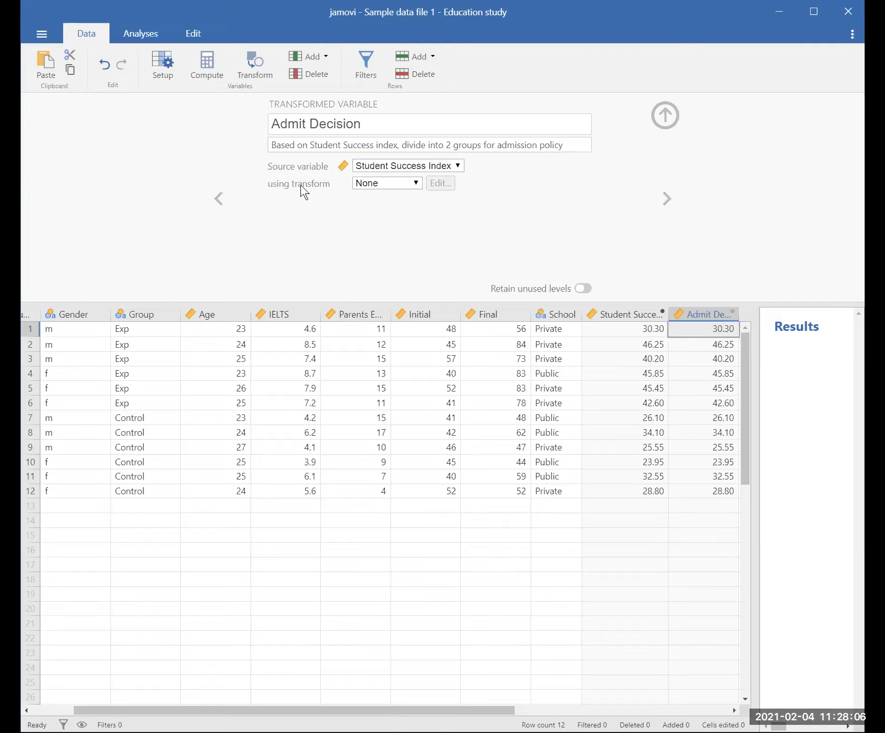
Create a new transform for Admit Decision and describe it as "Group Student Success Index into 2 groups"
left_click(378, 187)
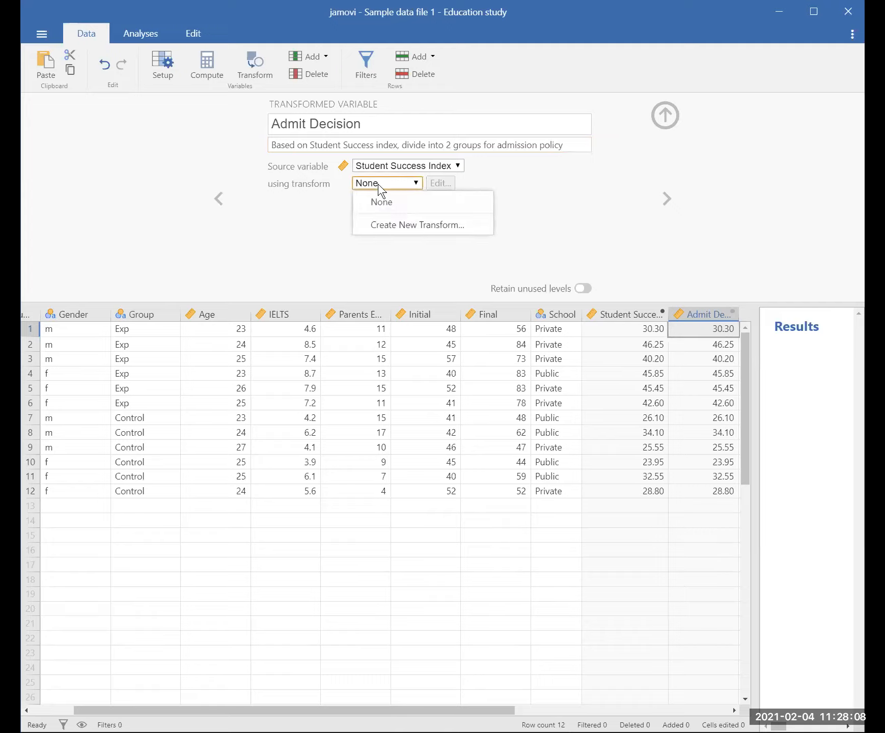
left_click(398, 225)
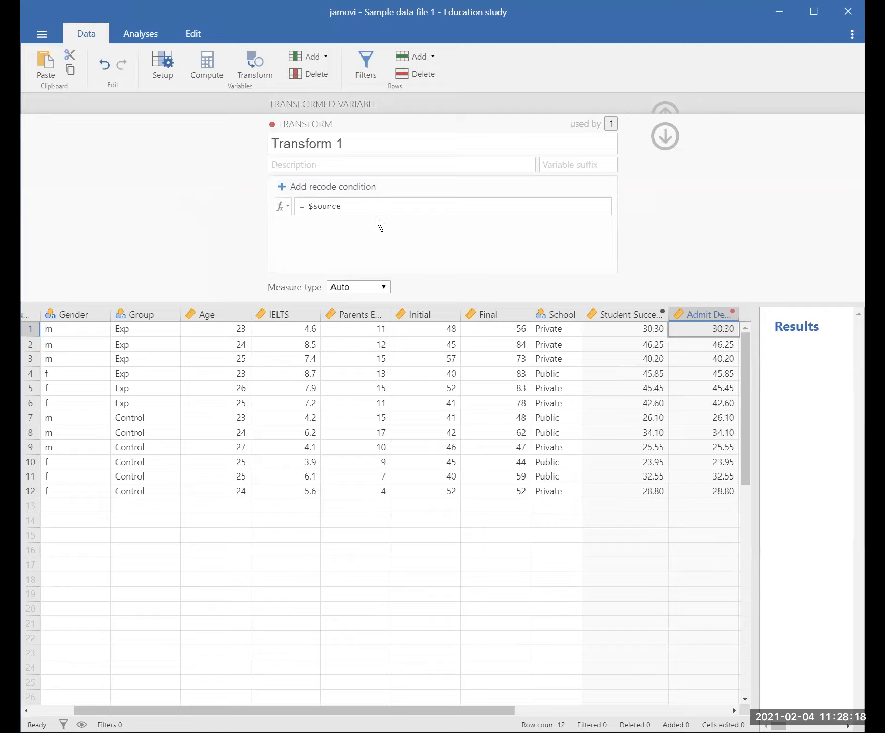
left_click(303, 166)
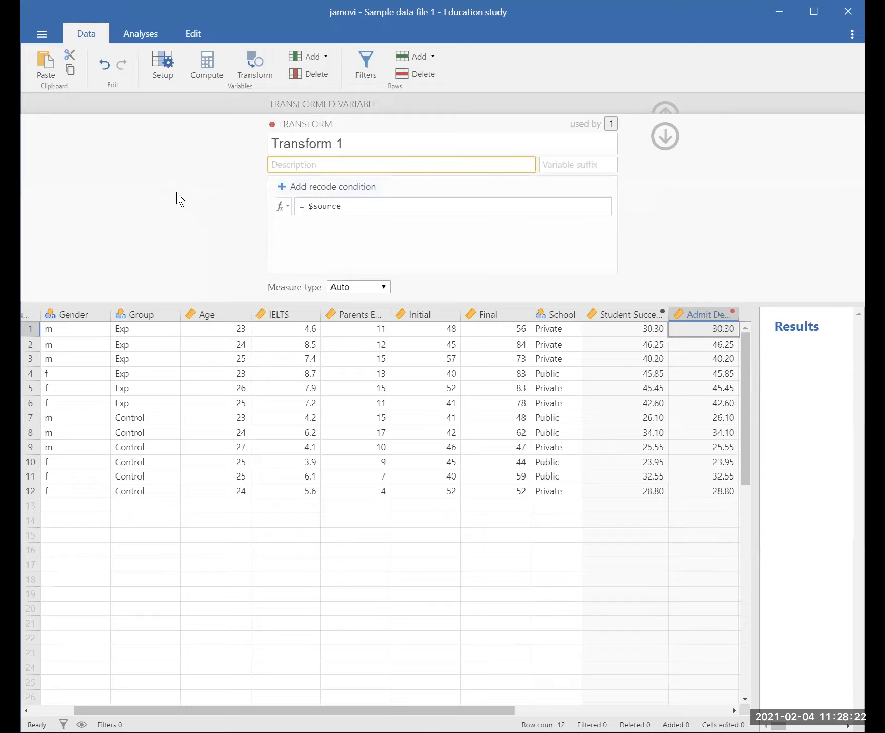
type("Trans")
key("BackSpace")
key("BackSpace")
key("BackSpace")
key("BackSpace")
key("BackSpace")
type("Group Sute")
key("BackSpace")
key("BackSpace")
key("BackSpace")
type("tudent Success Index into ")
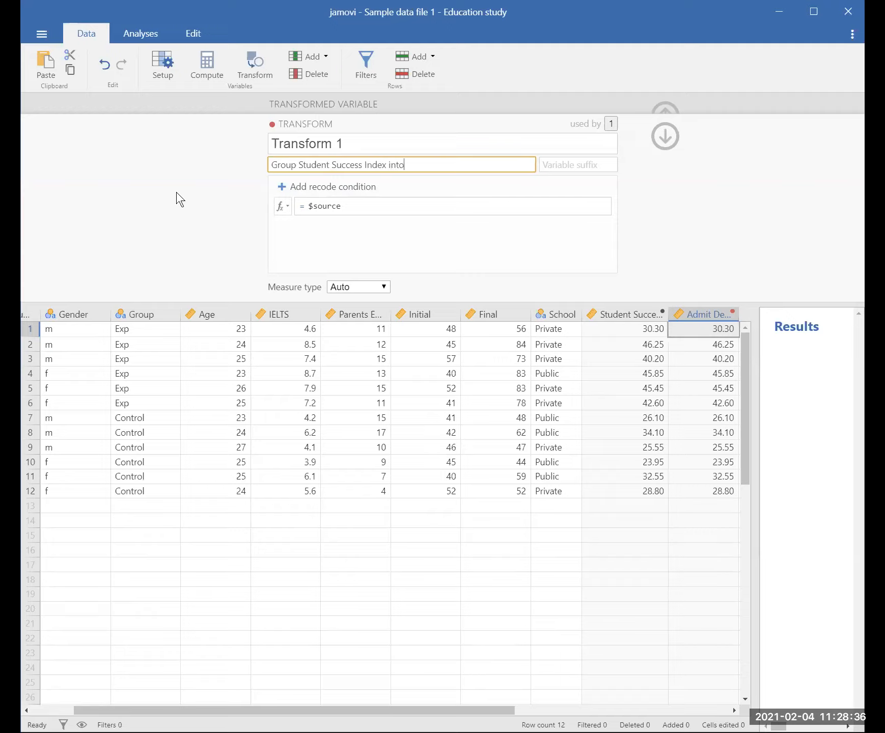
type("2 ")
type("gropus")
key("BackSpace")
key("BackSpace")
type("ups")
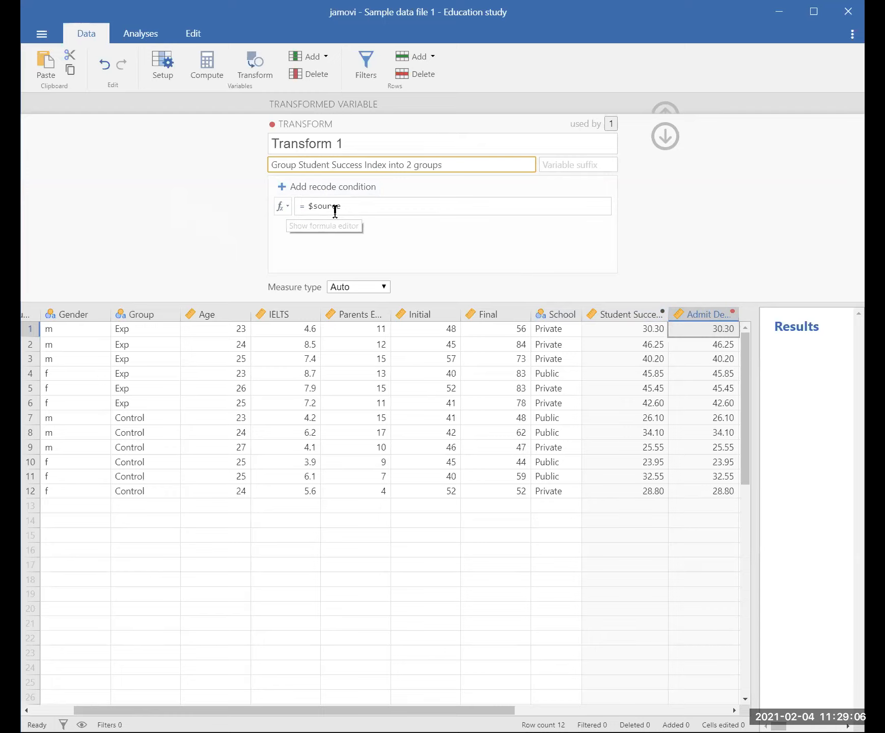
Look through the functions available in the formula editor of Transform 1
left_click(282, 207)
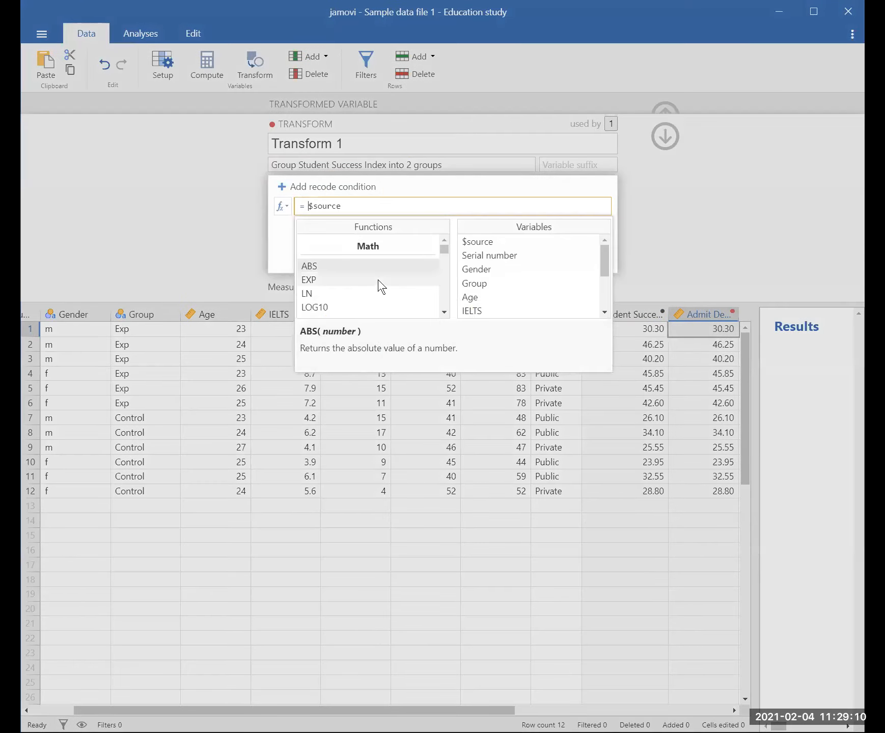
scroll(372, 291, "down", 5)
scroll(372, 291, "up", 5)
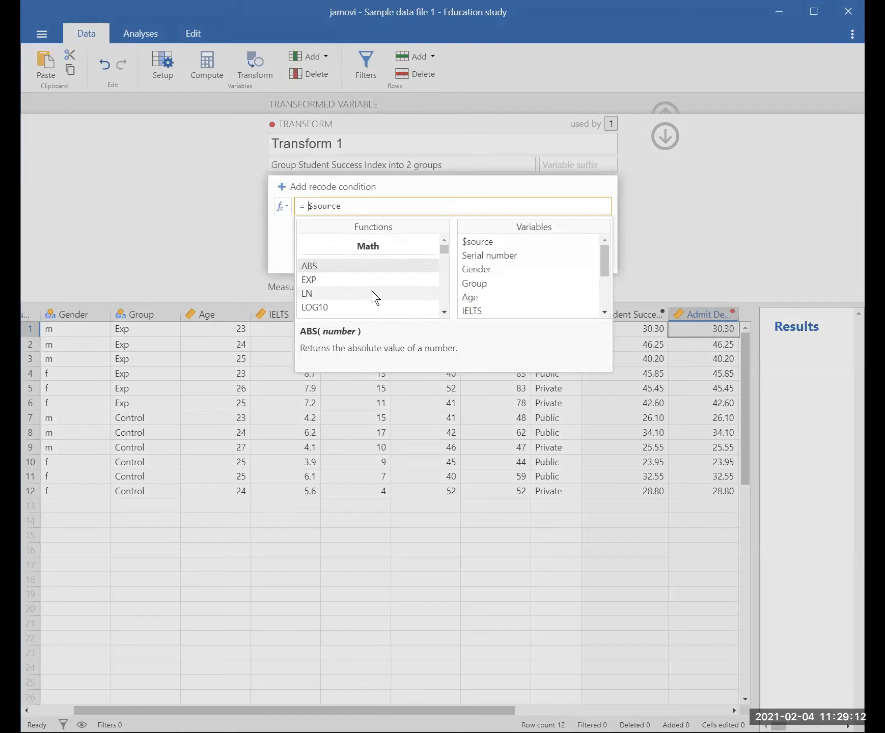
scroll(373, 291, "down", 8)
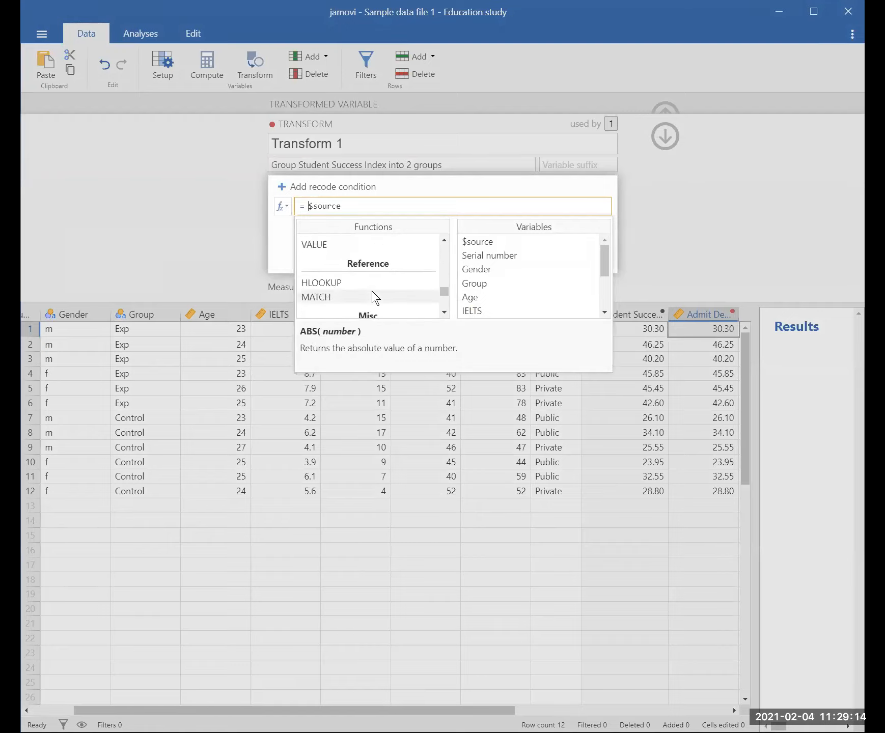
scroll(372, 292, "down", 4)
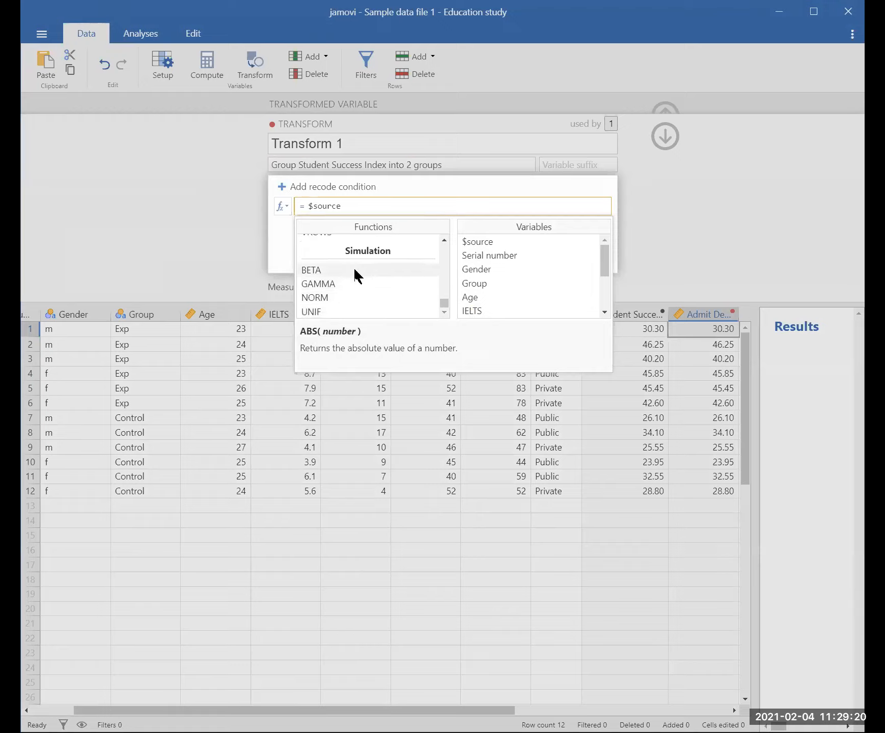
scroll(355, 268, "up", 4)
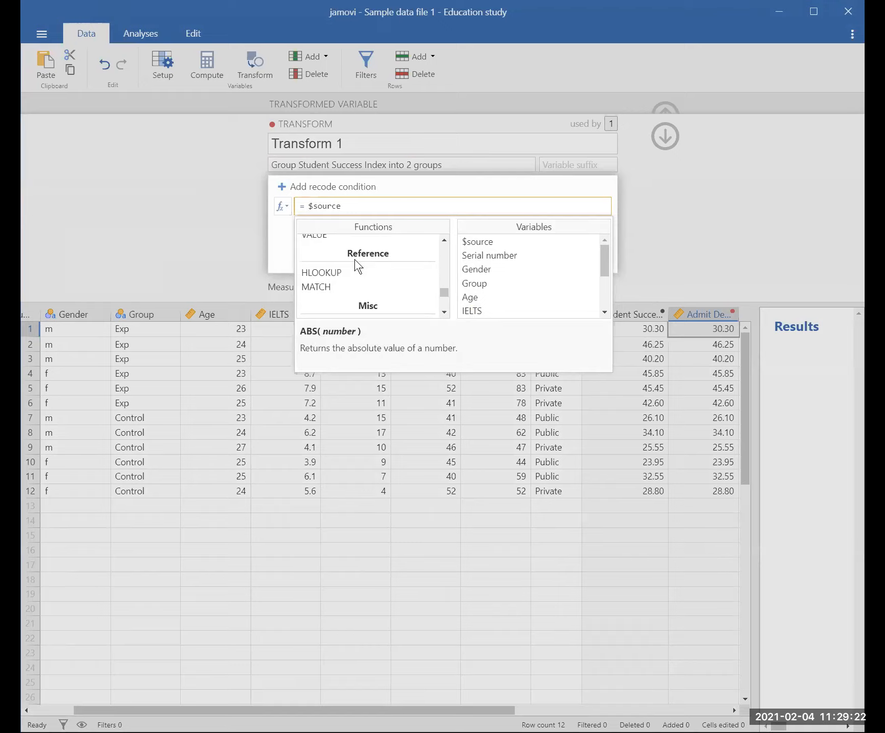
scroll(355, 265, "up", 10)
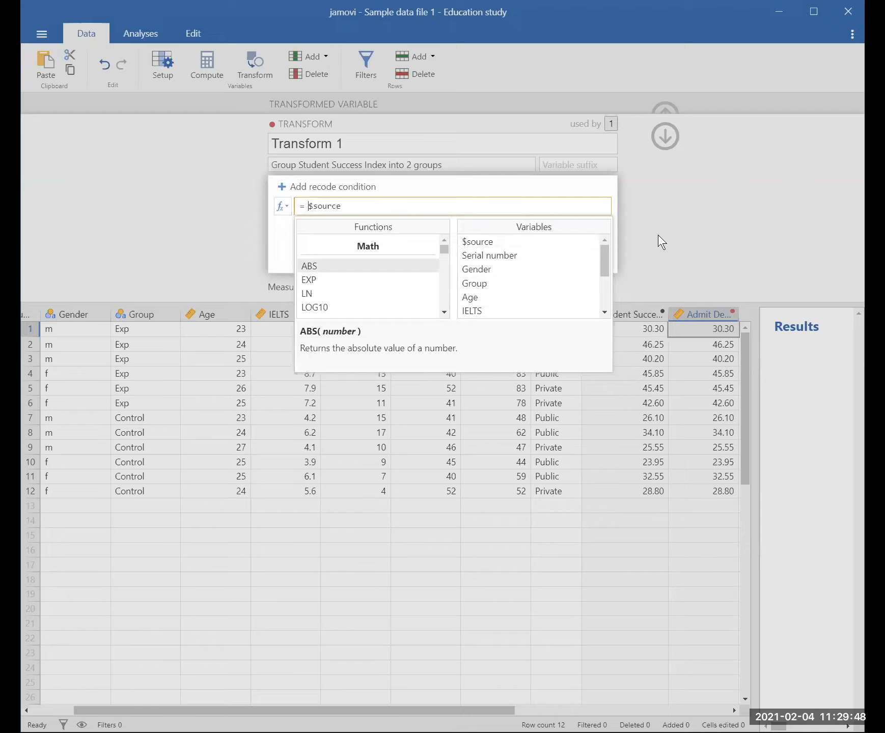
Insert the logical IF function before $source in the transform formula and remove its closing parenthesis
scroll(409, 289, "down", 10)
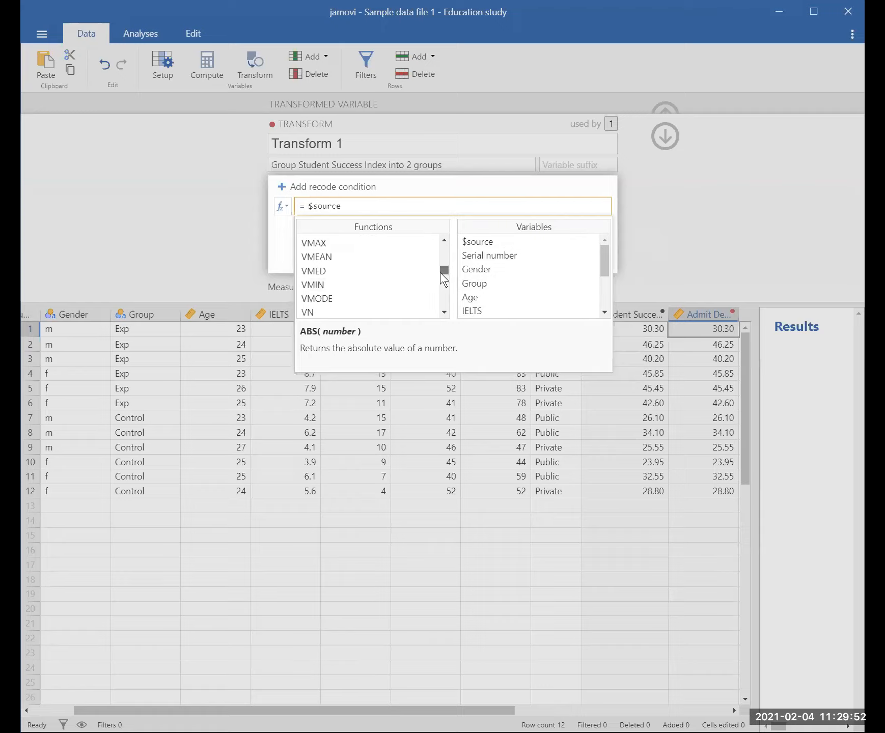
left_click(443, 297)
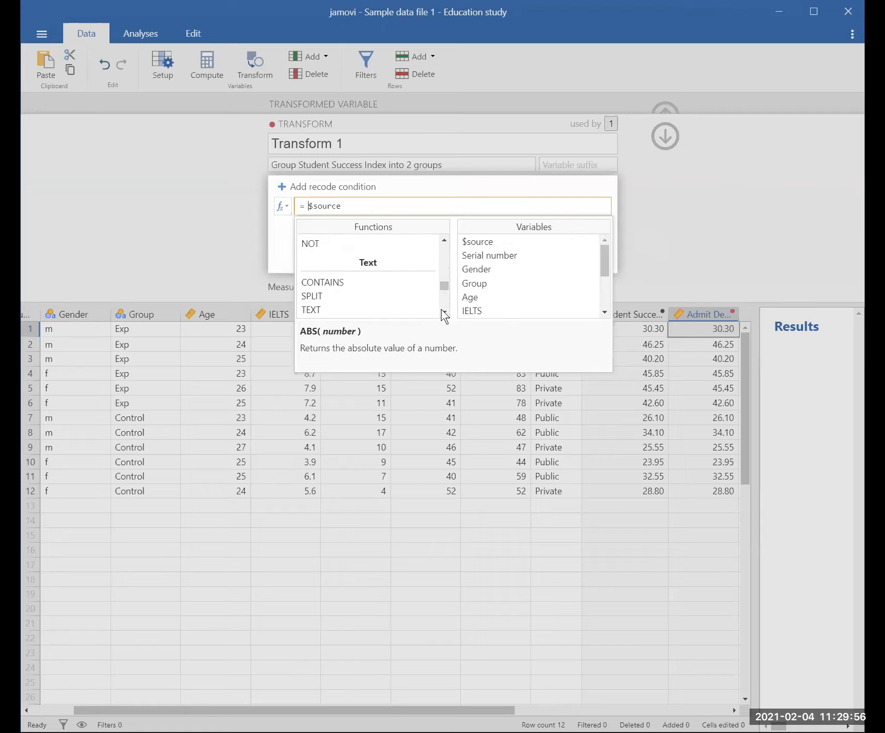
left_click(442, 312)
left_click(443, 239)
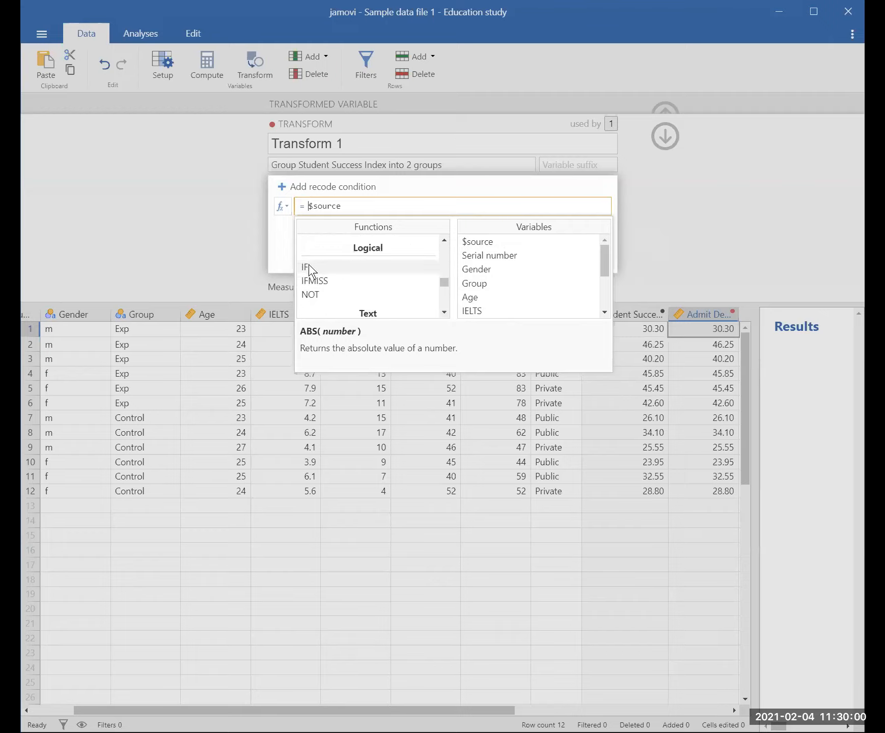
double_click(309, 265)
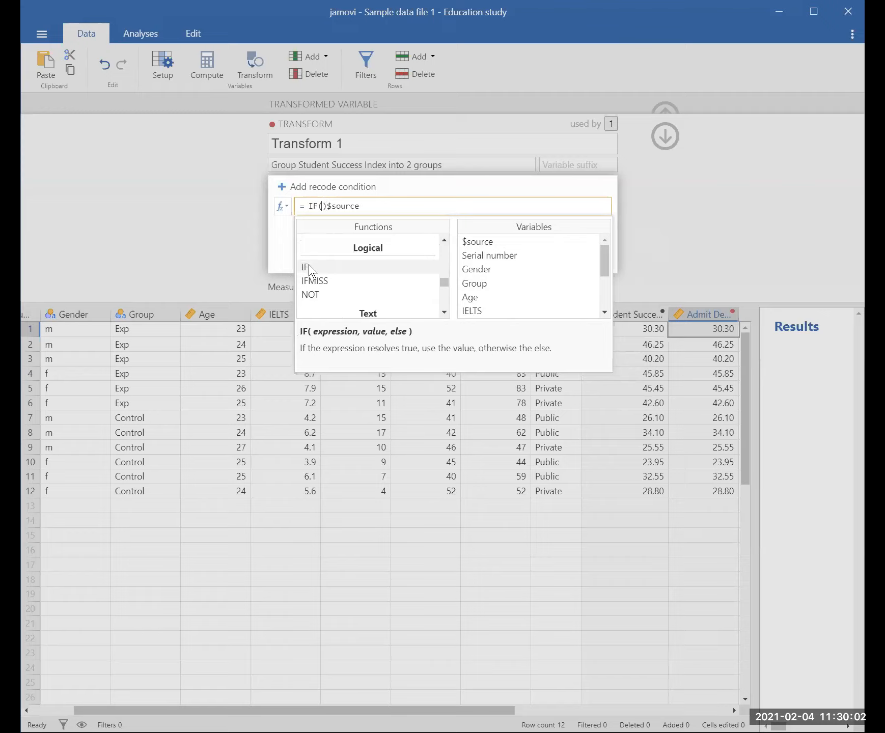
key("Delete")
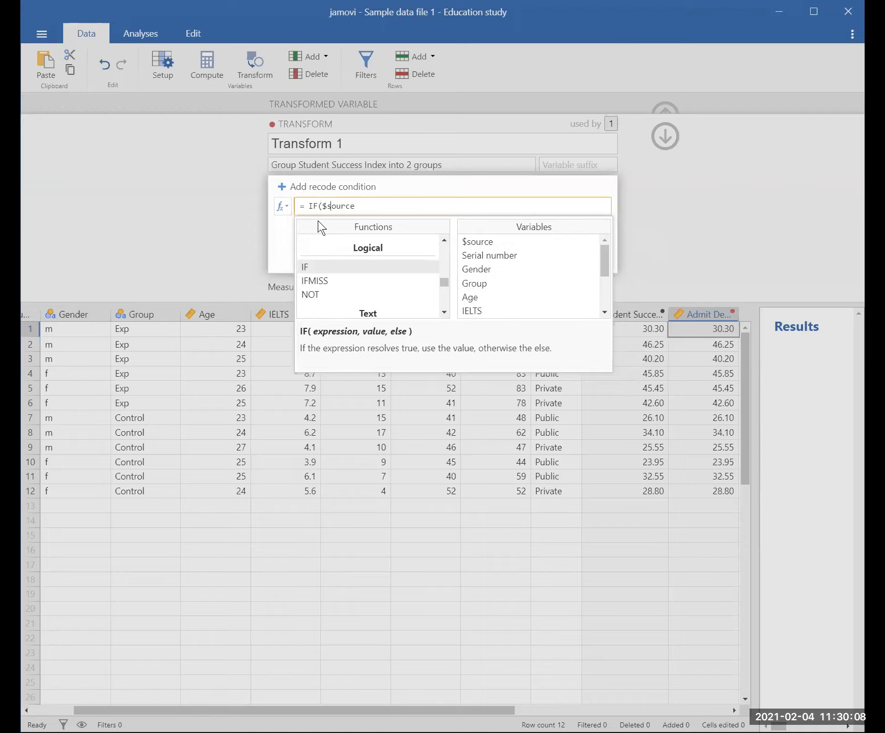
Complete the transform formula as IF($source > 40, Admit to PhD program, Refer for internship) and apply it
type("> 40")
type(", Admit to PhD program, Refer for")
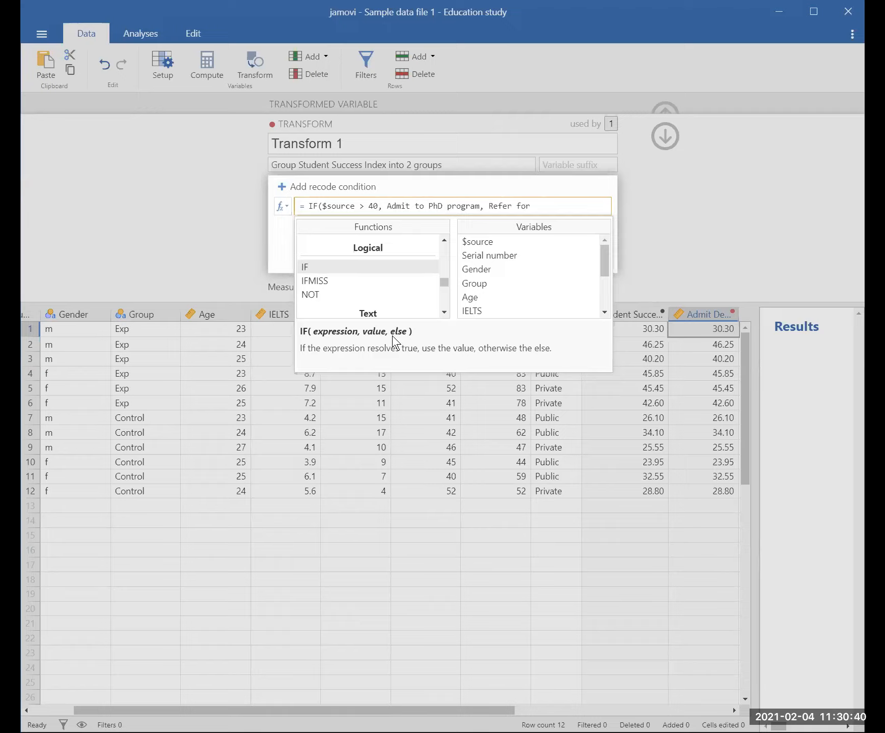
type(" internship)")
key("Return")
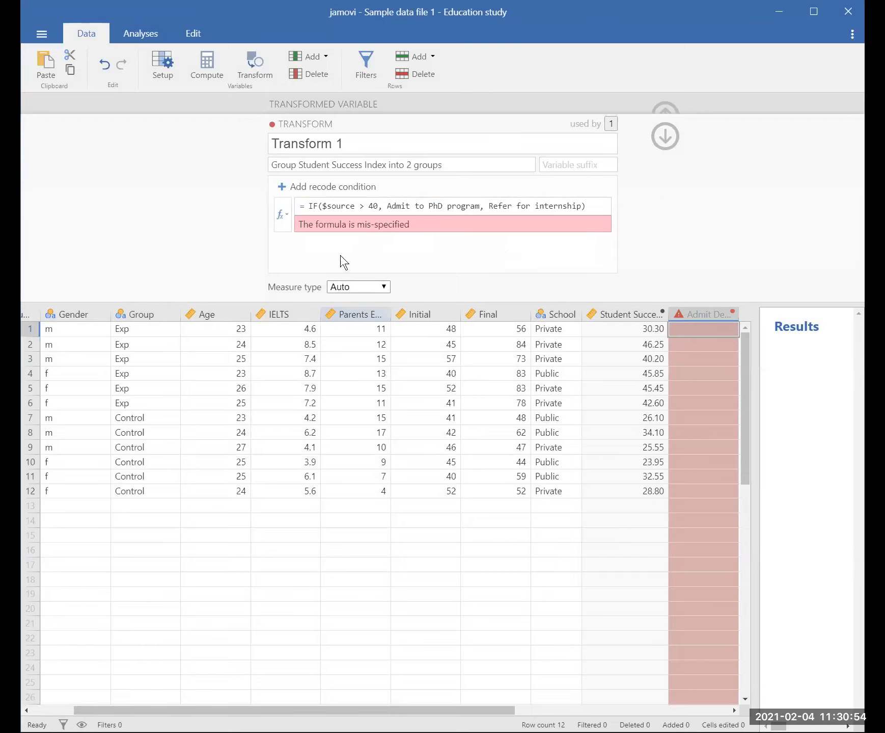
Enclose the text Admit to PhD program in double quotes within the IF formula
left_click(387, 209)
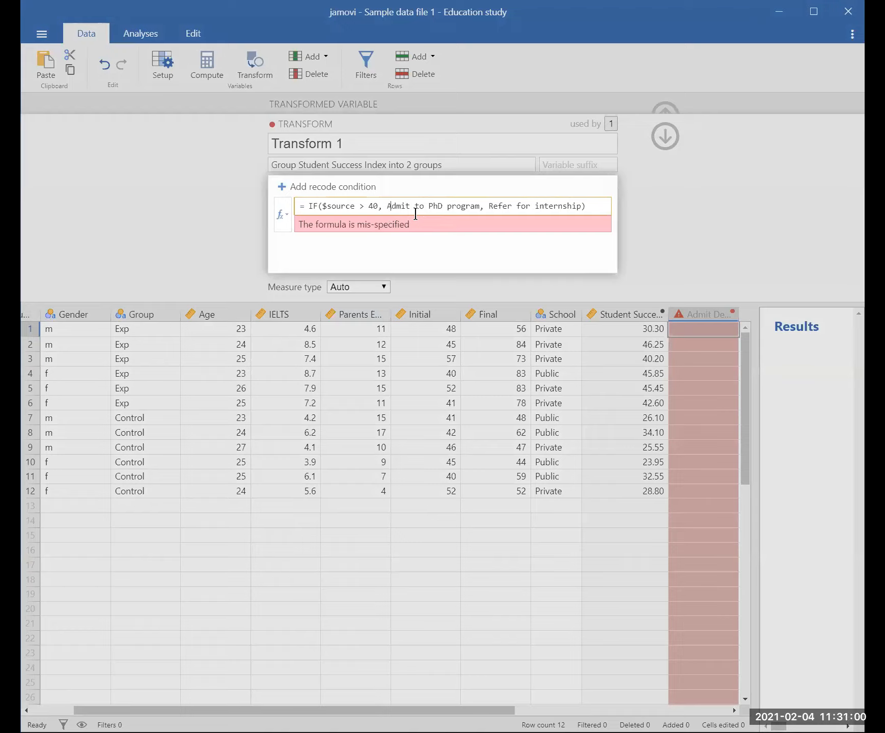
left_click(411, 221)
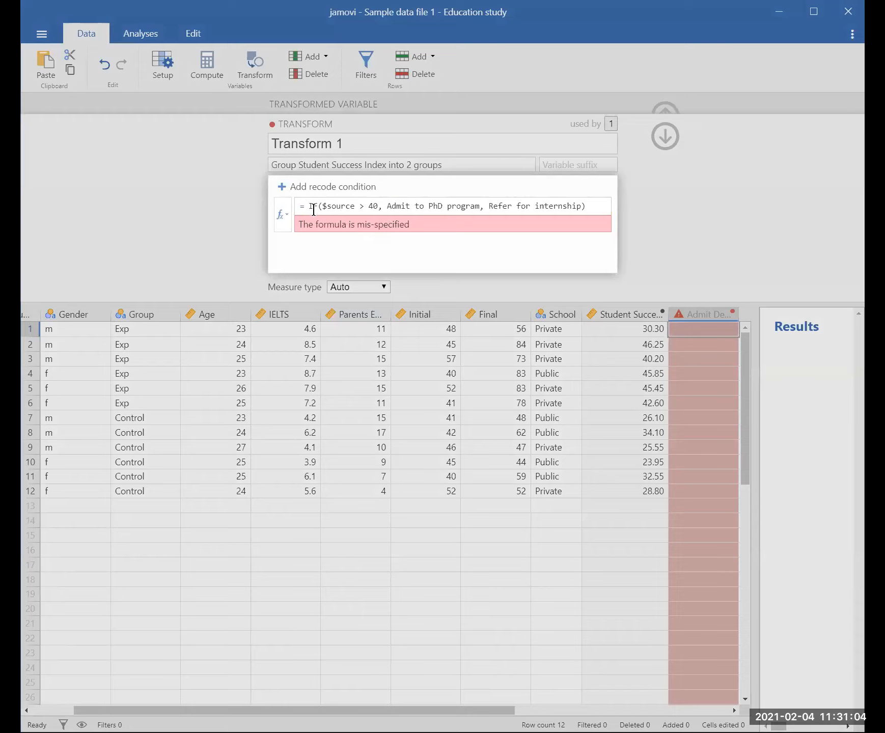
left_click(287, 221)
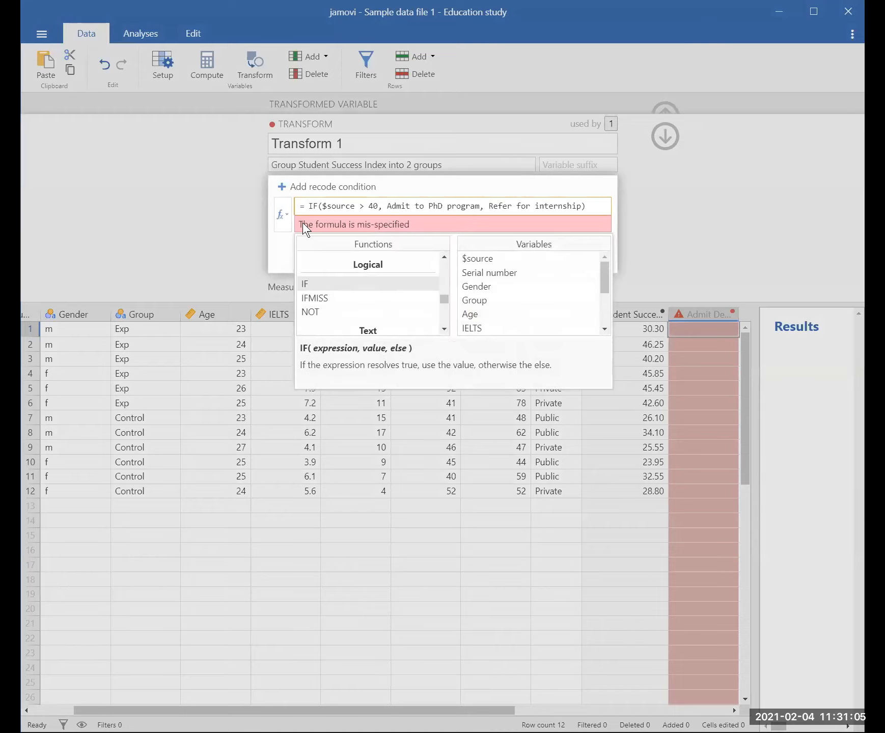
left_click(386, 204)
key("Left")
key("Left")
key("Left")
key("Left")
key("Left")
key("Left")
type("\"")
key("Right")
key("Right")
key("Right")
key("Right")
key("Right")
key("Right")
key("Right")
key("Right")
key("Right")
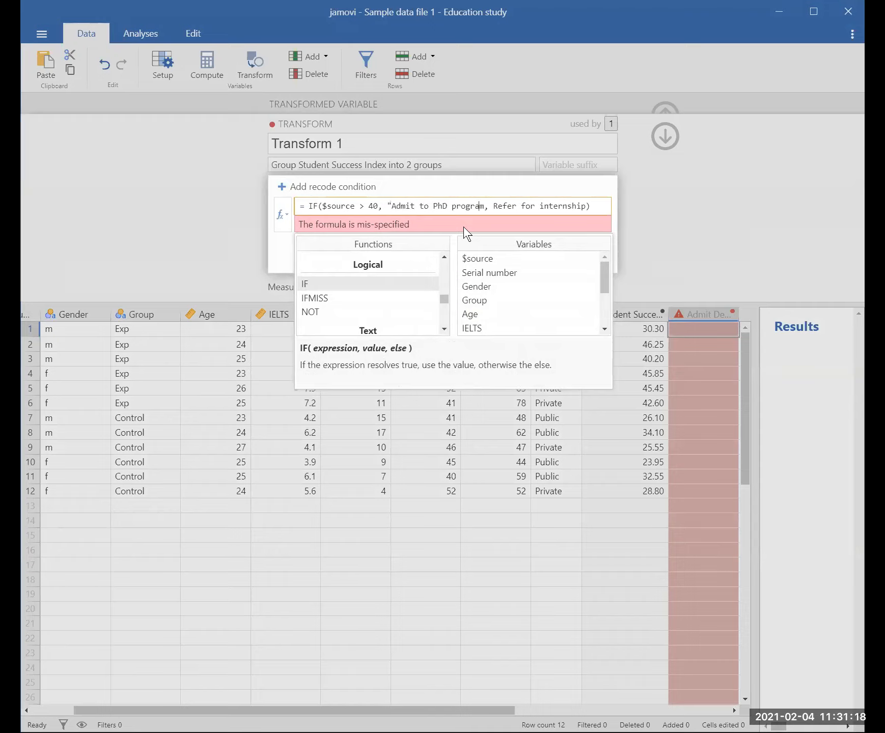
type("\"")
Enclose the text Refer for internship in double quotes and apply the IF formula
key("Right")
key("Right")
key("Left")
type("\", ")
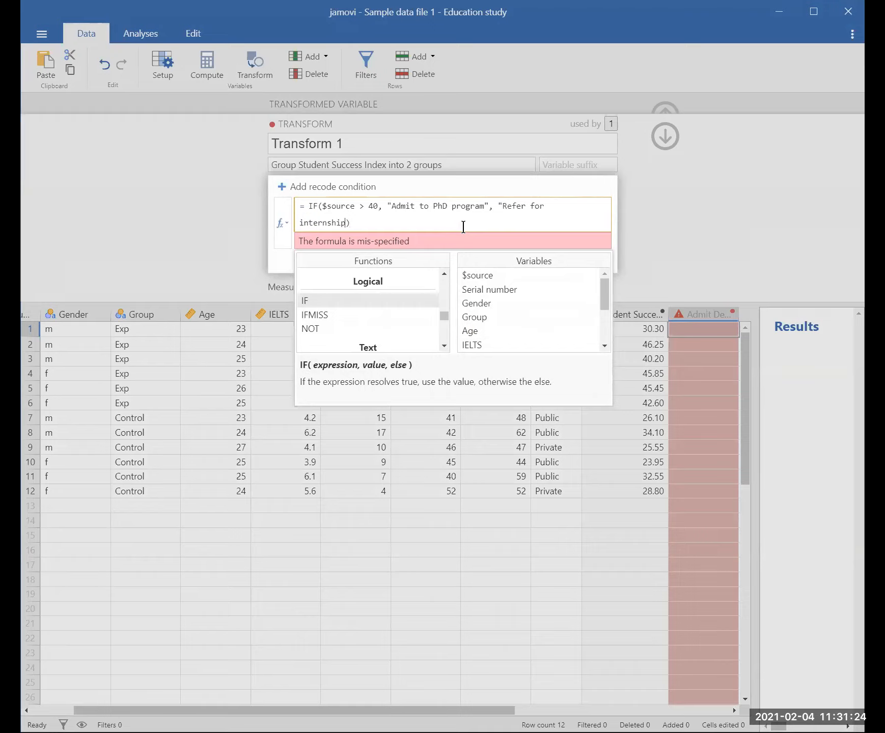
type("\"")
key("Return")
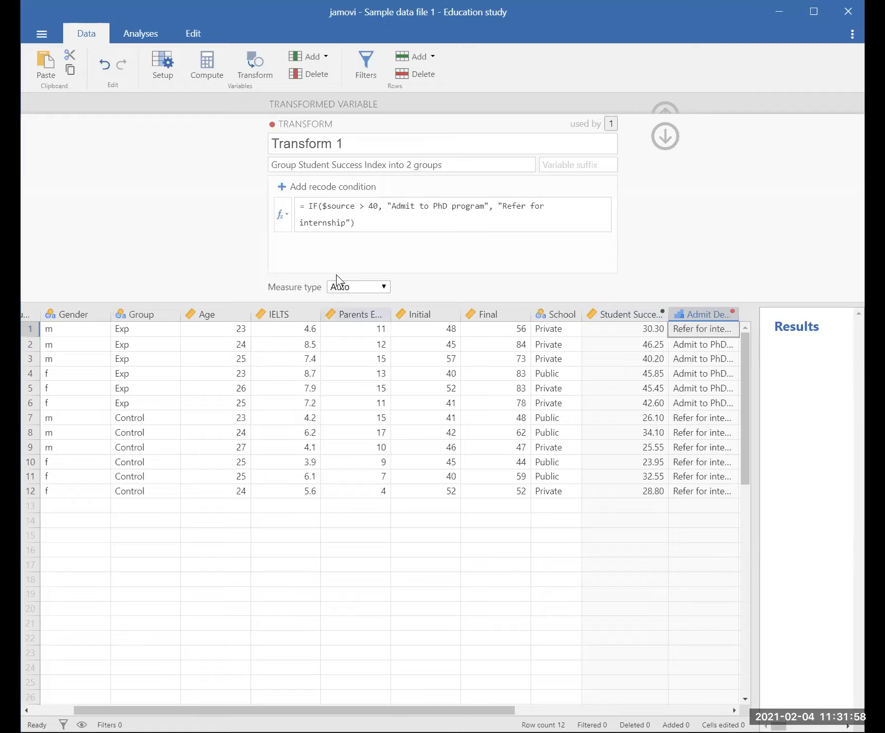
Browse the function list in the transform's formula editor and read the descriptions of LN and LOG10
left_click(285, 212)
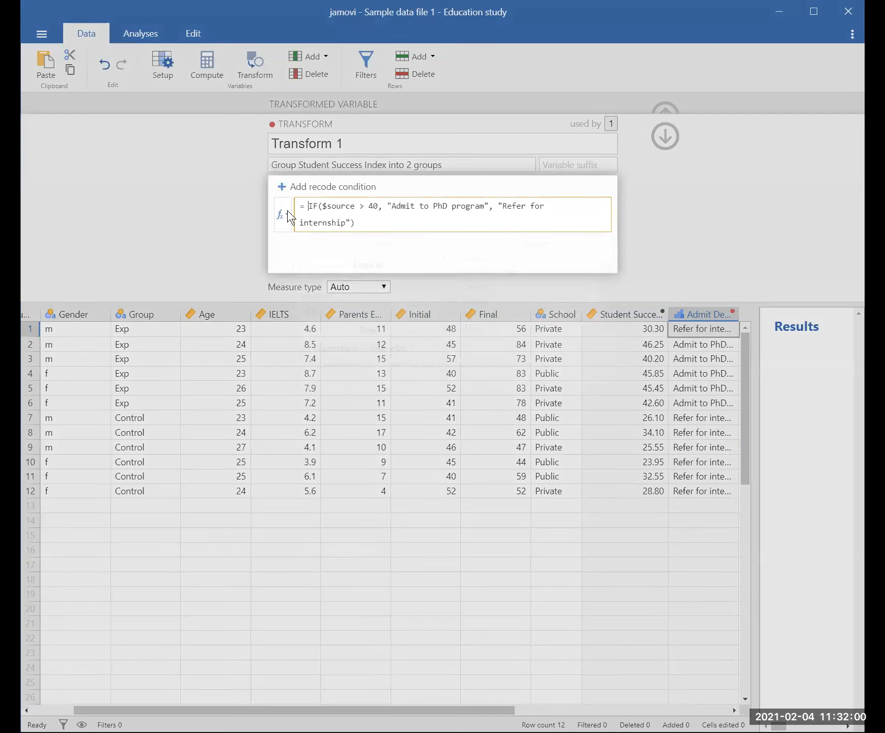
left_click(444, 329)
left_click(444, 329)
left_click(445, 330)
left_click(444, 330)
left_click(444, 258)
left_click(442, 258)
left_click(442, 257)
left_click(442, 257)
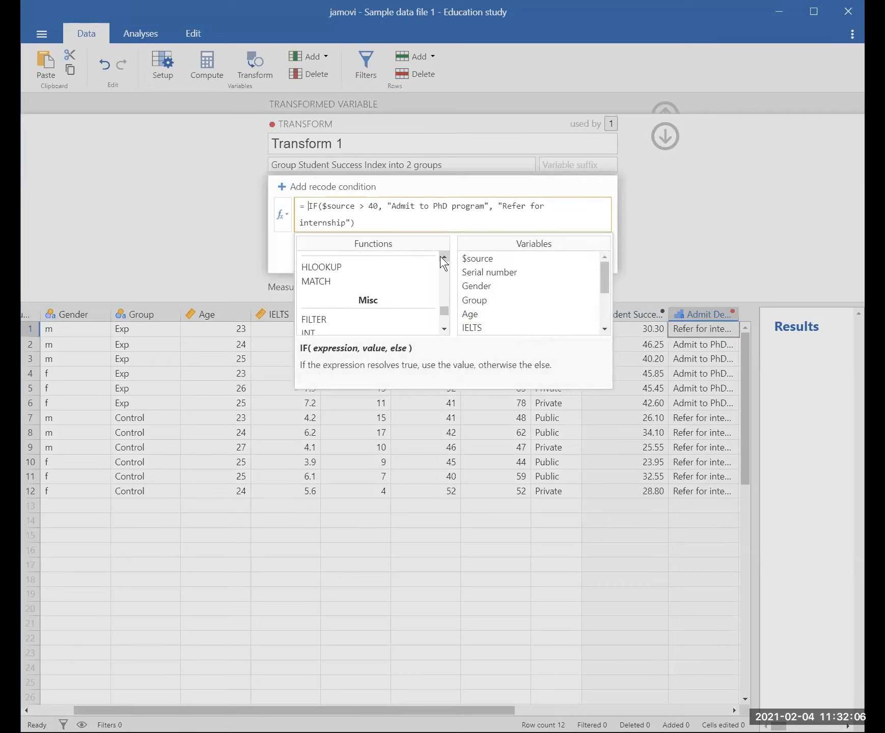
left_click(442, 258)
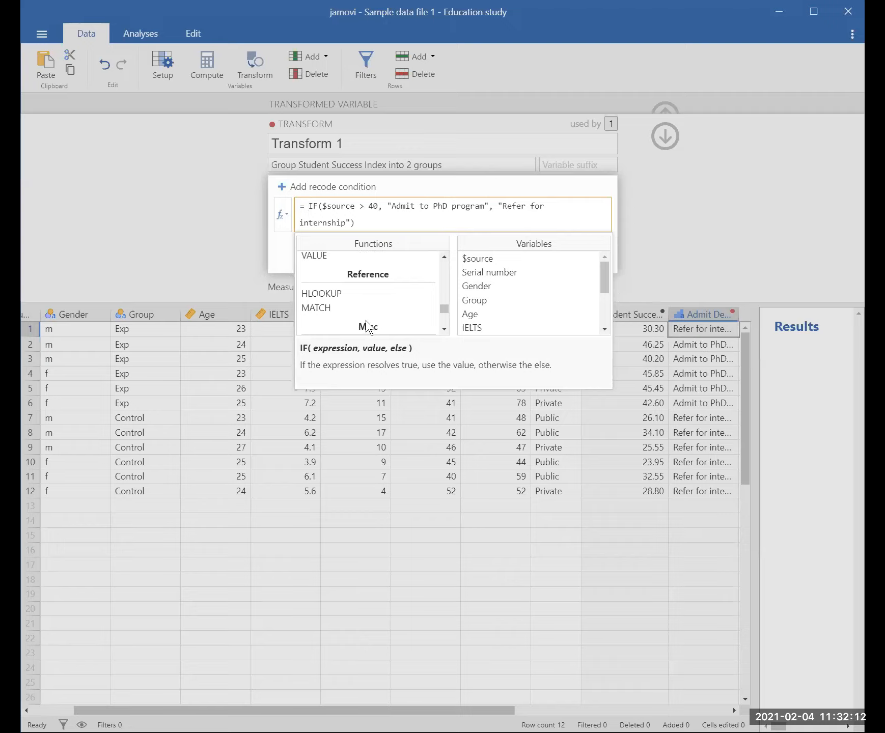
scroll(375, 297, "up", 3)
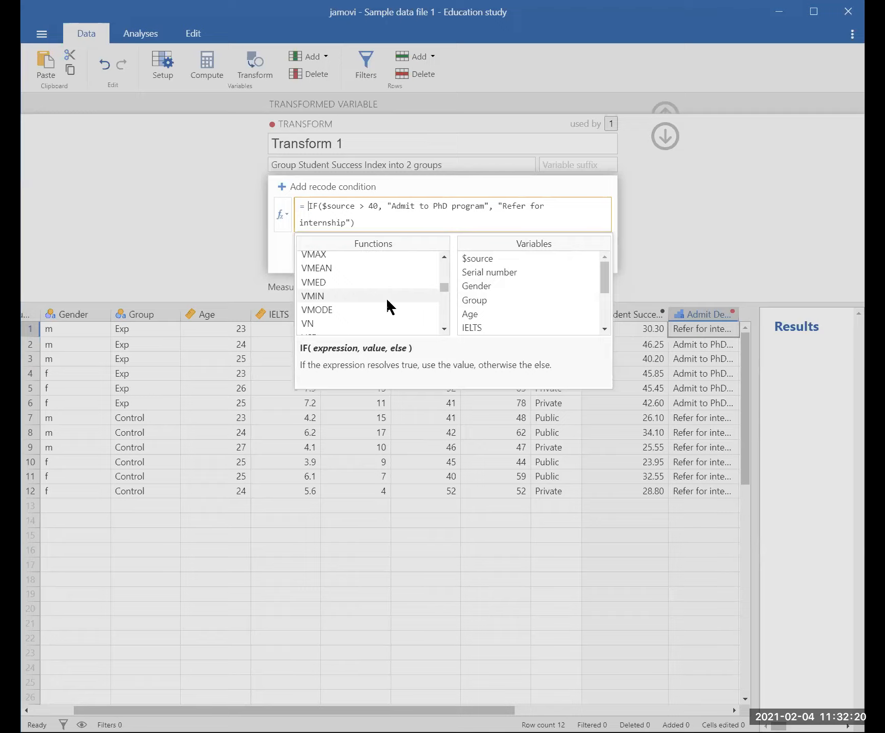
left_click_drag(445, 257, 444, 258)
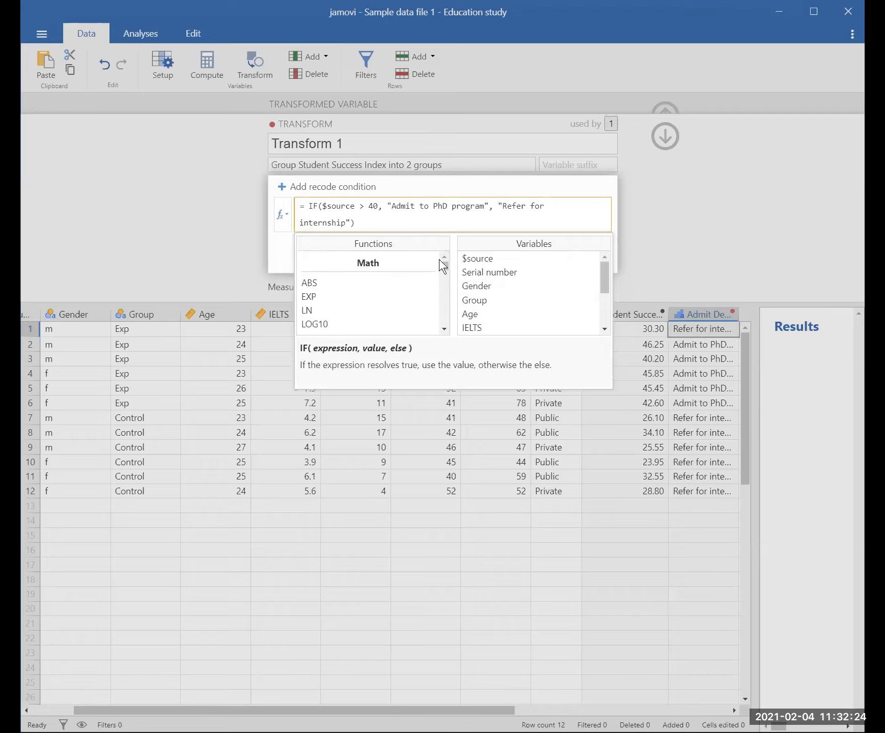
left_click(332, 312)
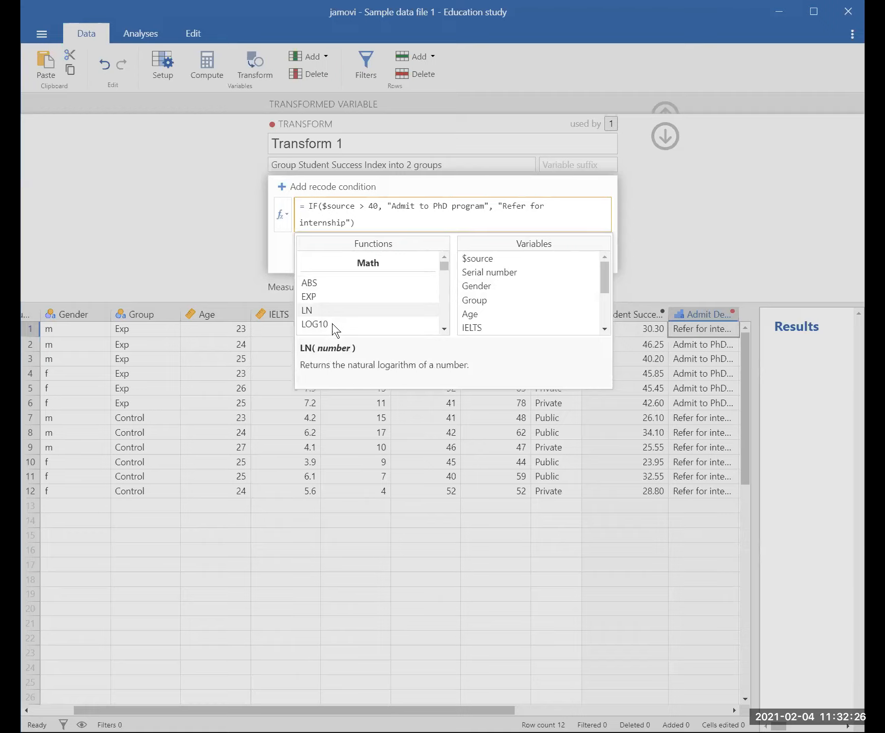
left_click(332, 326)
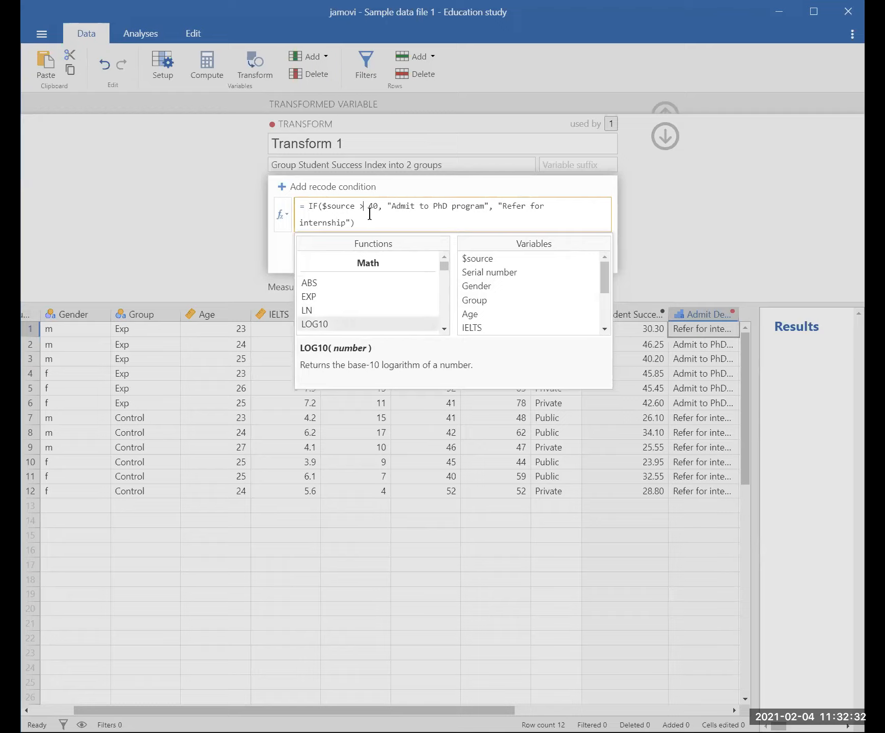
Try the == operator in place of > in the IF condition, and restore the > operator
key("BackSpace")
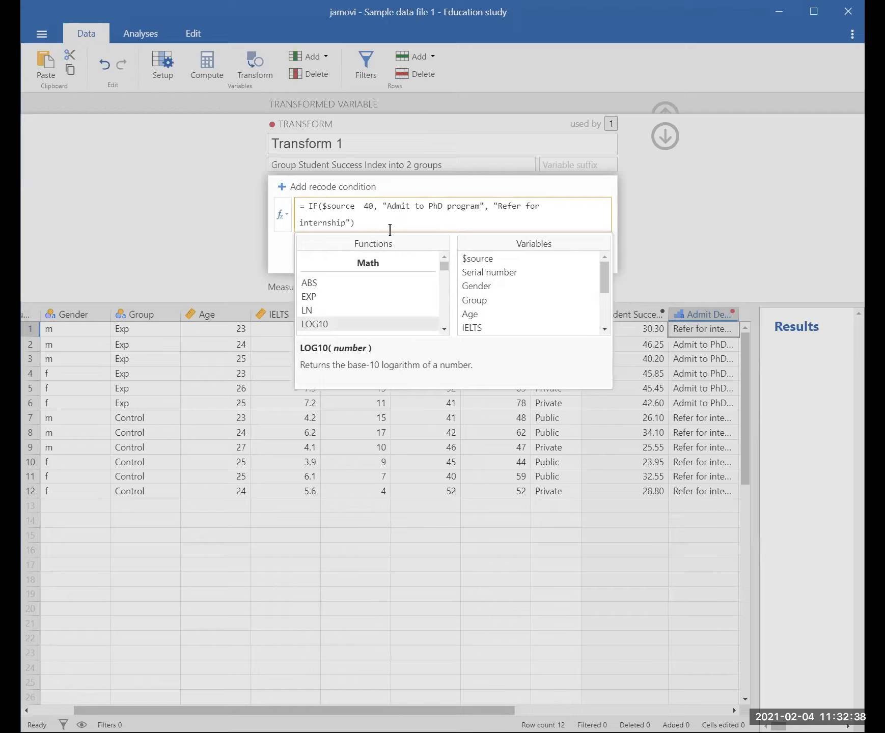
type("==")
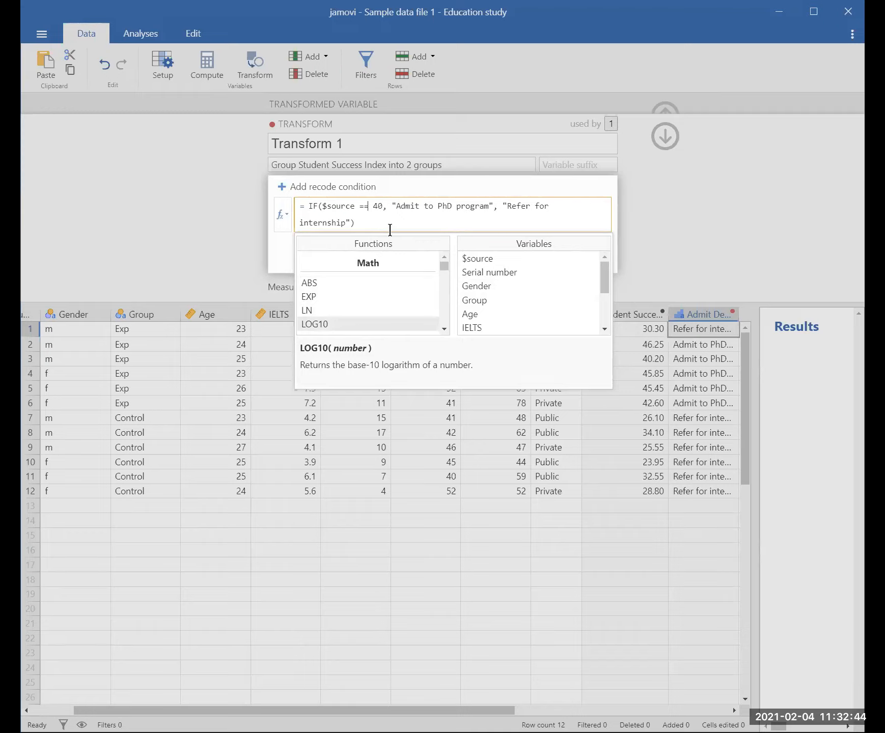
key("BackSpace")
key("BackSpace")
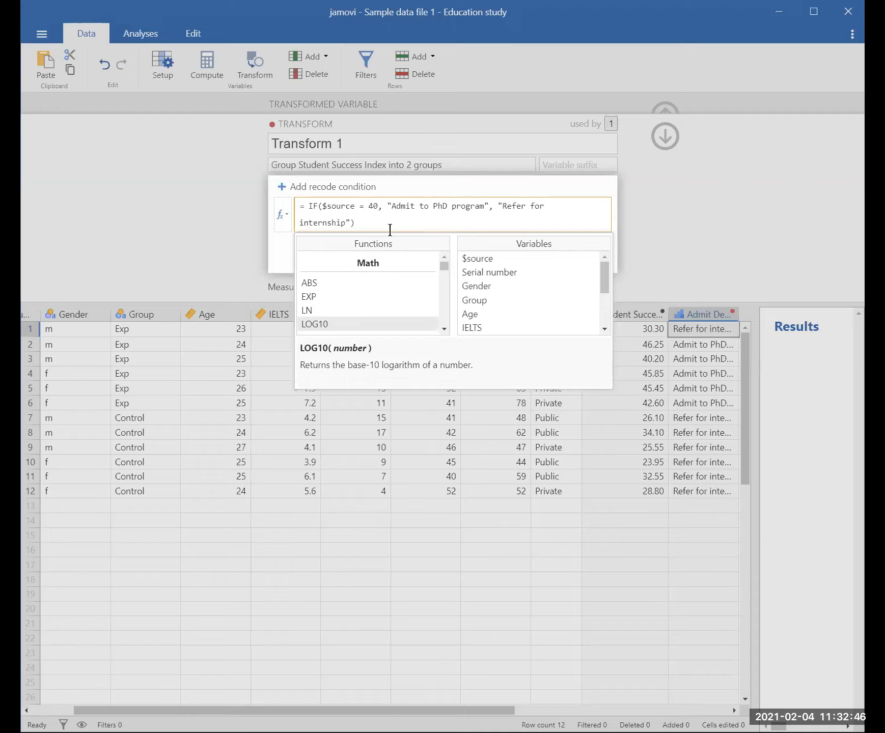
type(">")
left_click(634, 220)
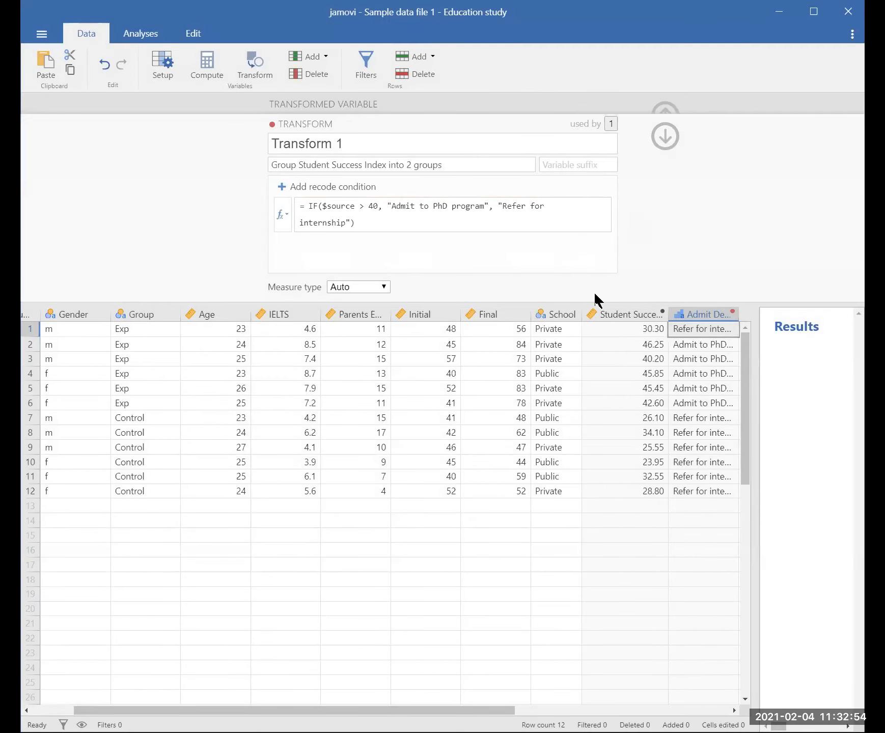
Review the formula of the Student Success Index computed variable
left_click(616, 313)
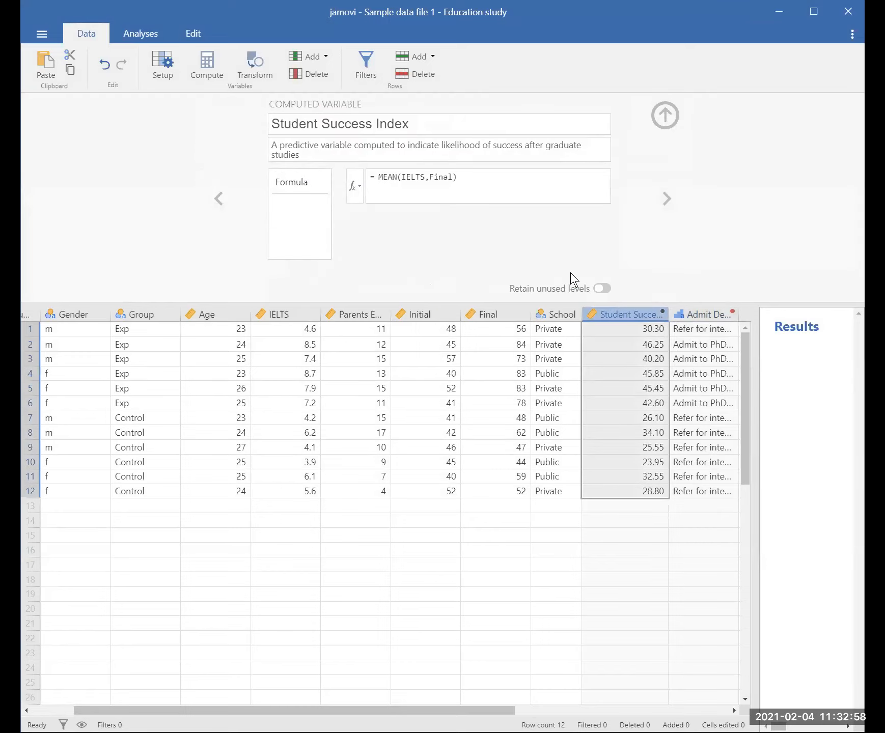
left_click(387, 176)
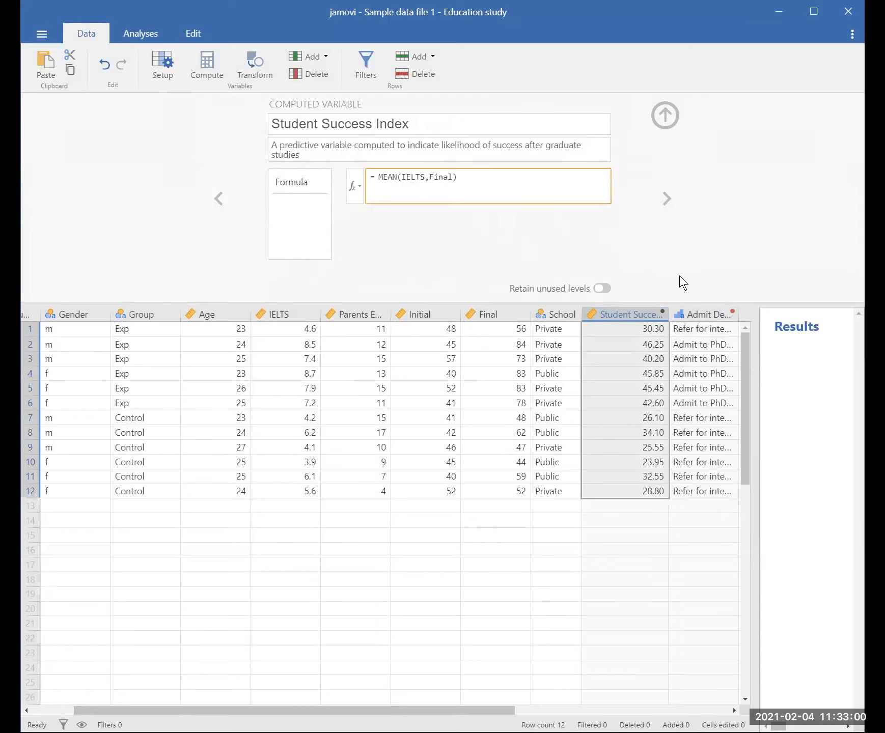
Try a recode condition in the Admit Decision transform that uses "Provide scholarship" if $source == 49, and remove it
left_click(697, 313)
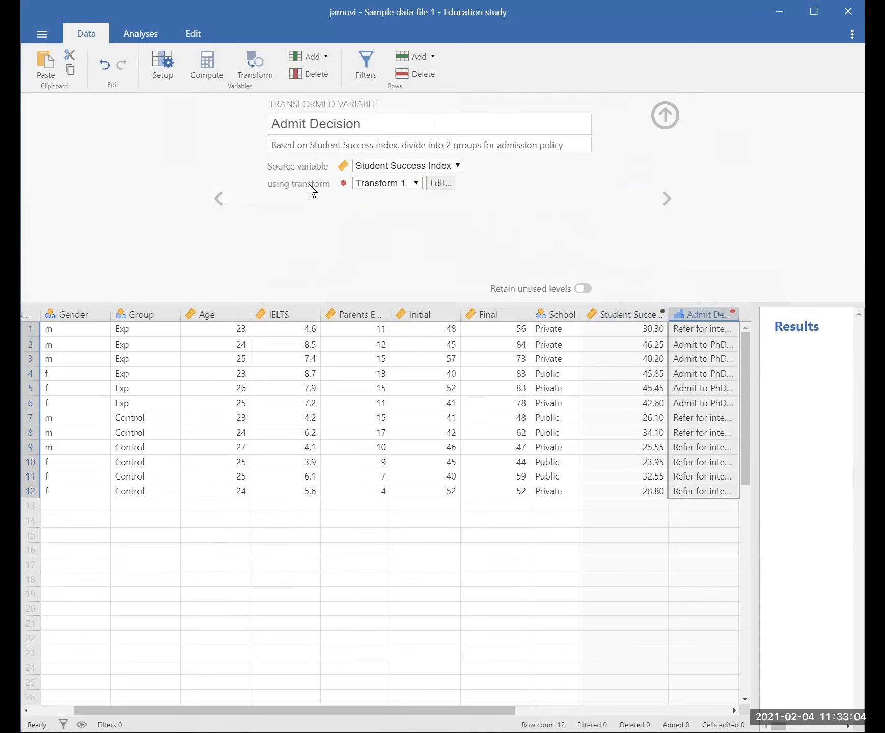
left_click(436, 184)
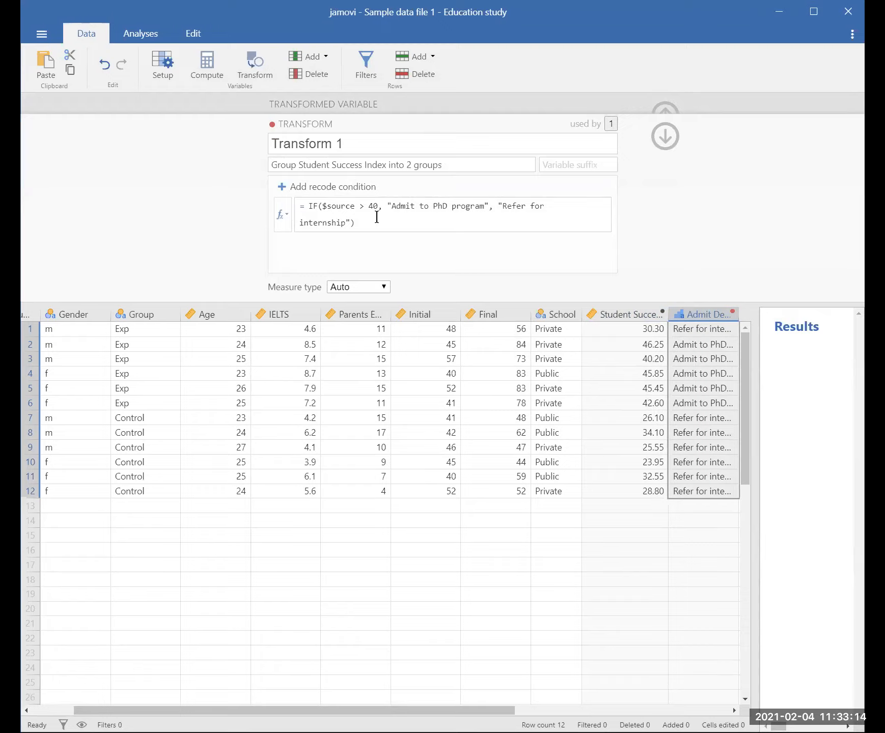
left_click(302, 190)
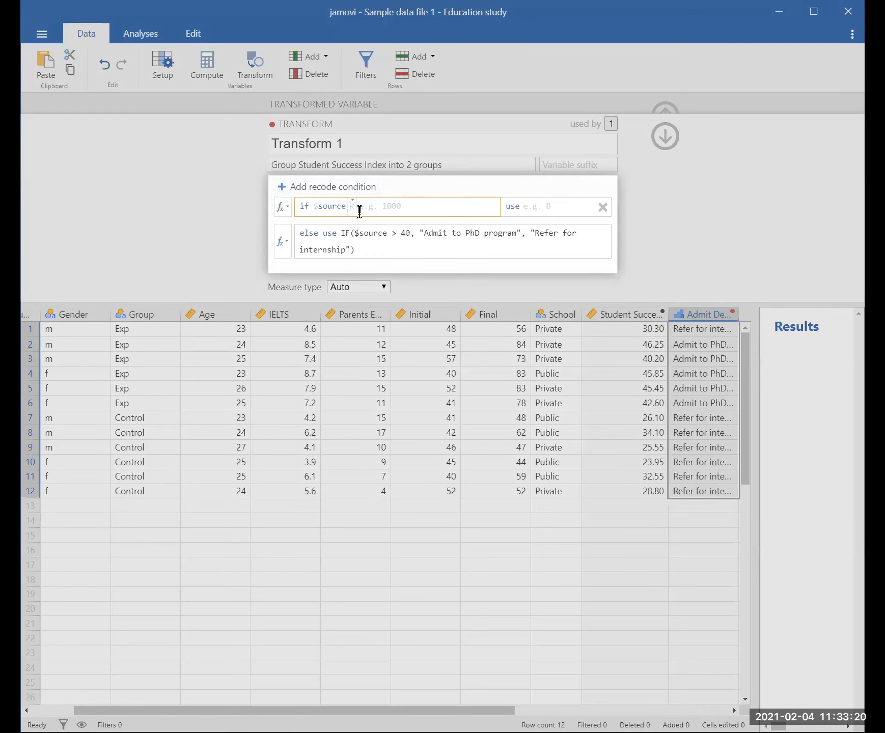
type("== 49")
type(", \"Provide scholarship\"")
left_click(603, 205)
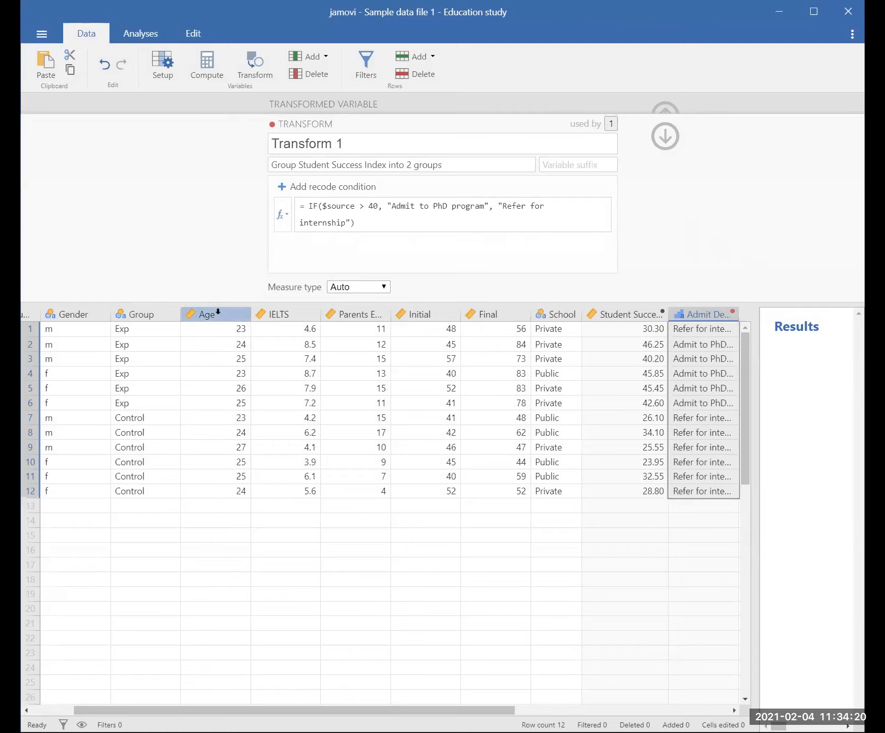
Create a transformed variable from Age named Age Groups, with the description "Age grouped into discrete age ranges"
left_click(214, 314)
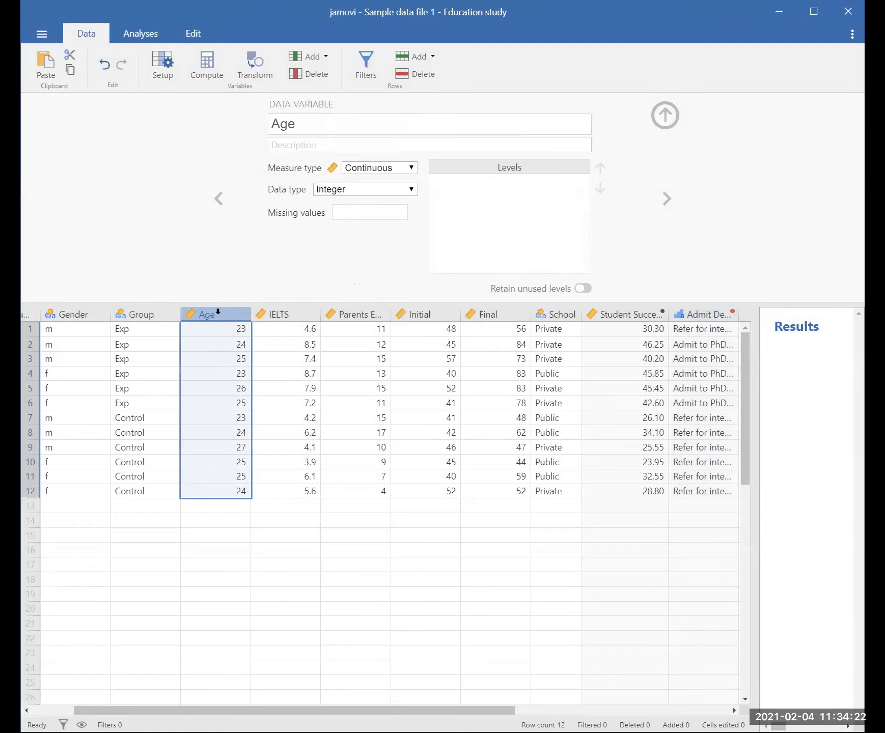
left_click(252, 65)
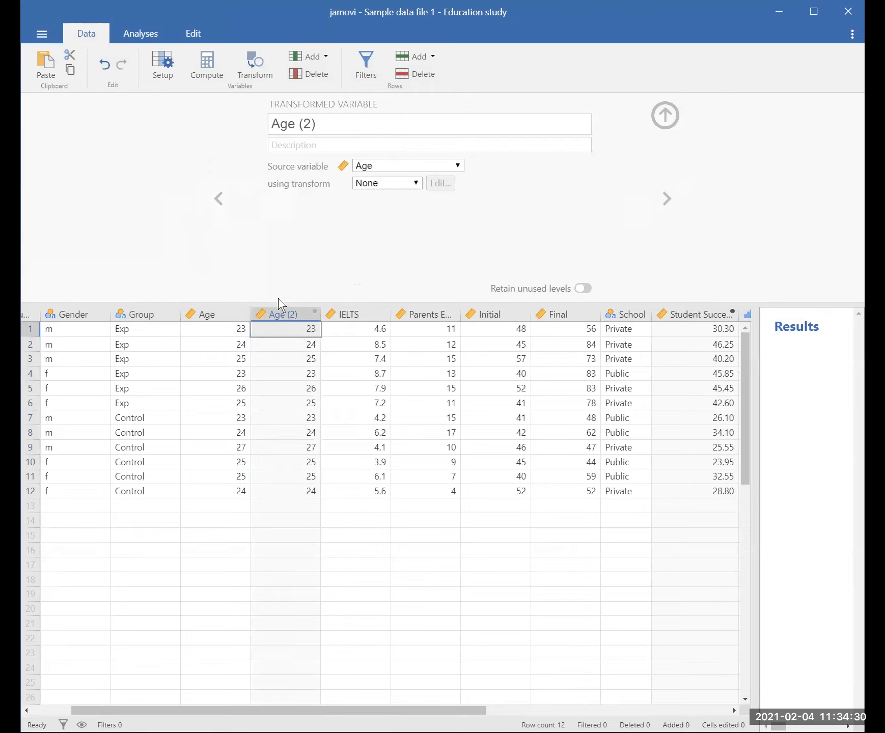
left_click(335, 126)
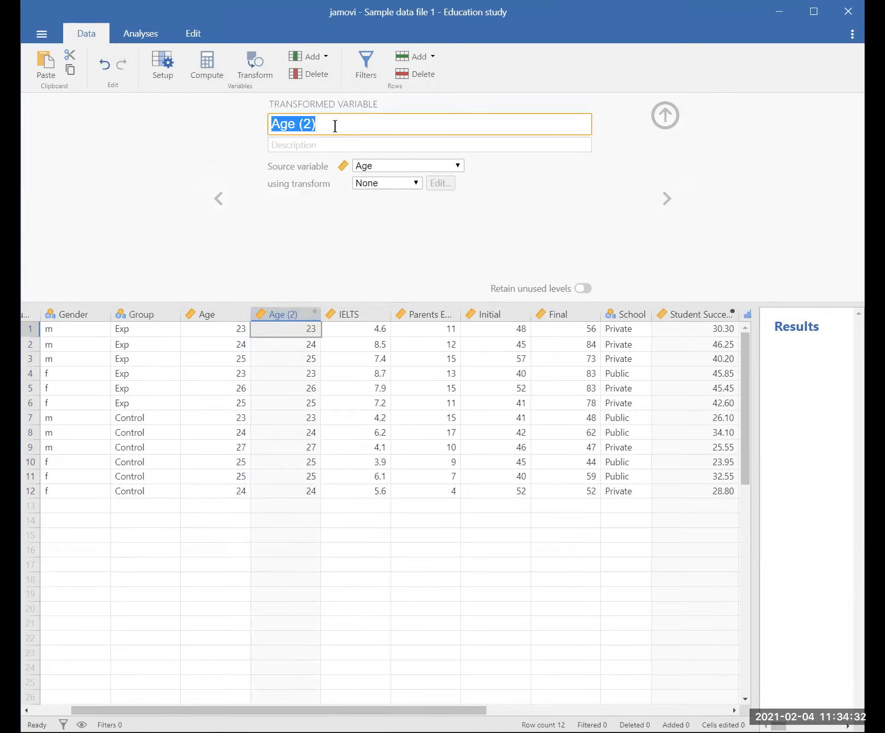
left_click(336, 127)
key("BackSpace")
key("BackSpace")
key("BackSpace")
type("Groups")
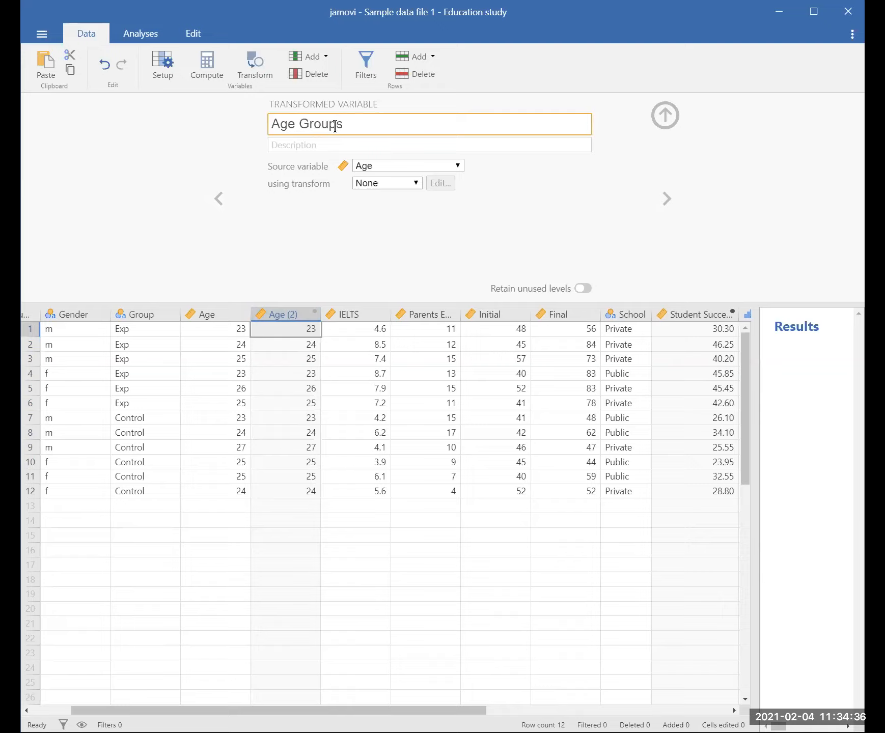
left_click(330, 142)
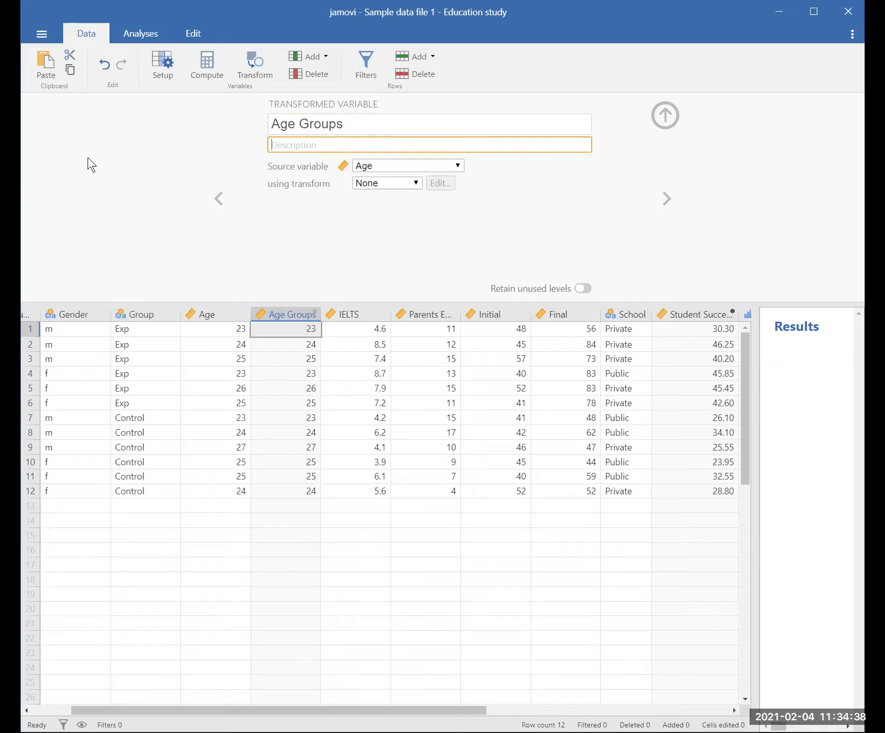
type("Age grouped into discrete age ranges")
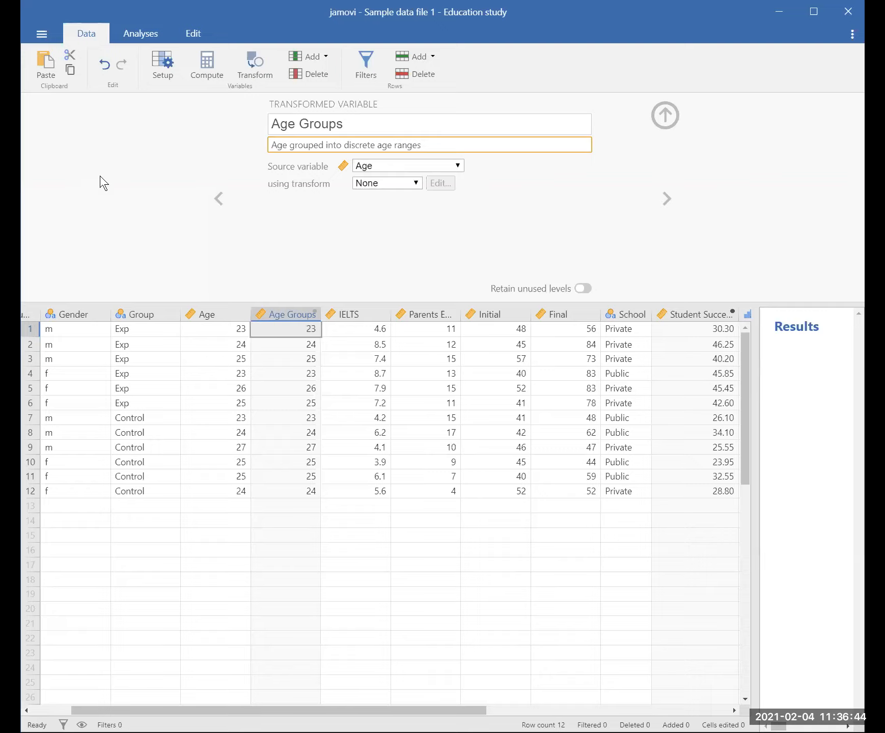
Create a new transform for Age Groups and describe it as "For age grouping"
left_click(416, 182)
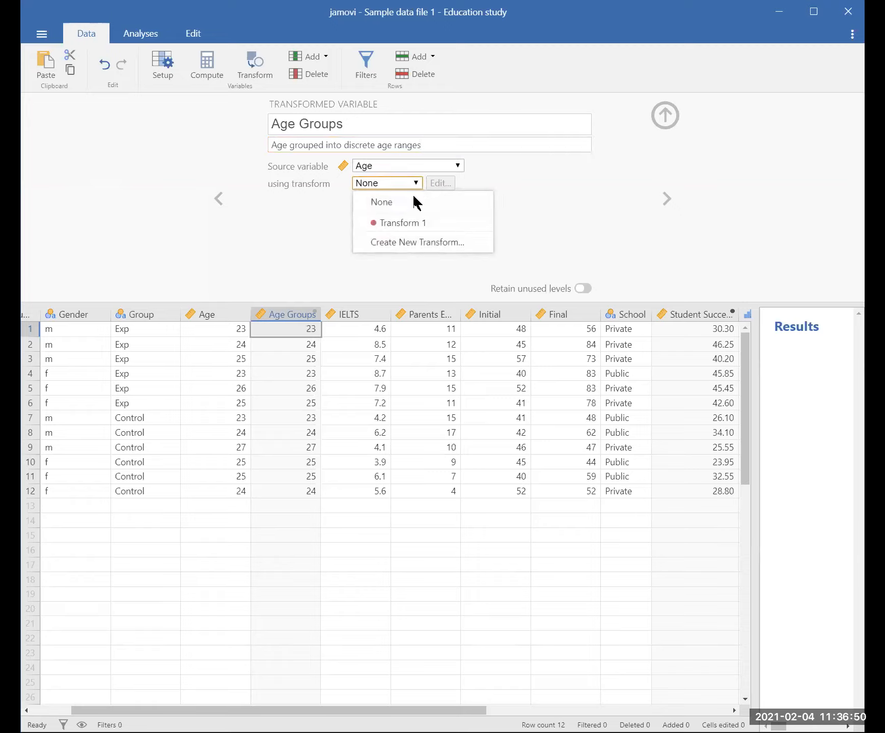
left_click(405, 243)
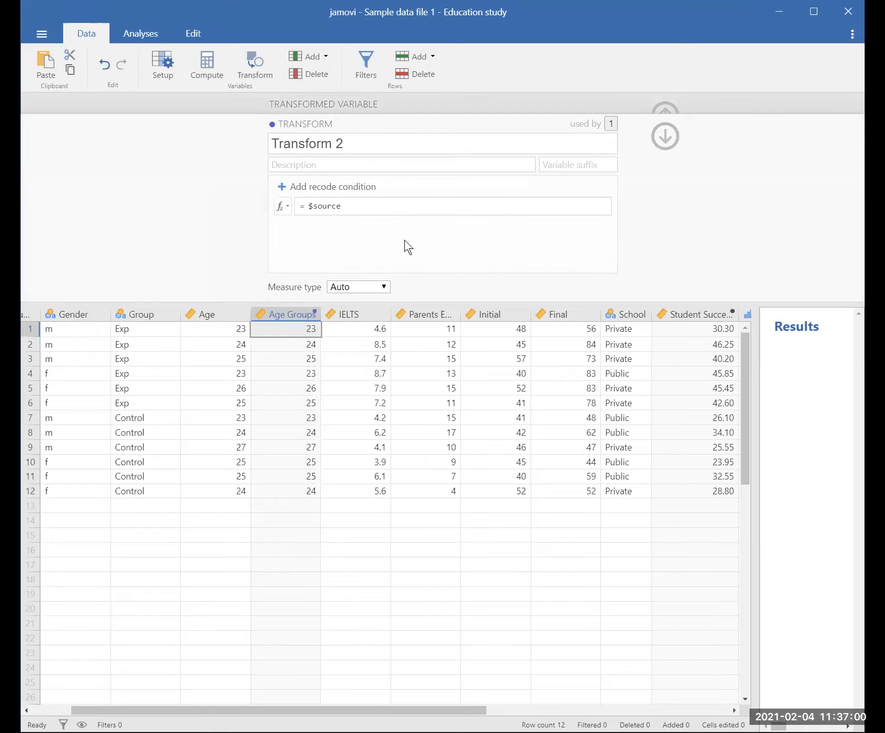
left_click(326, 163)
type("For age grouping")
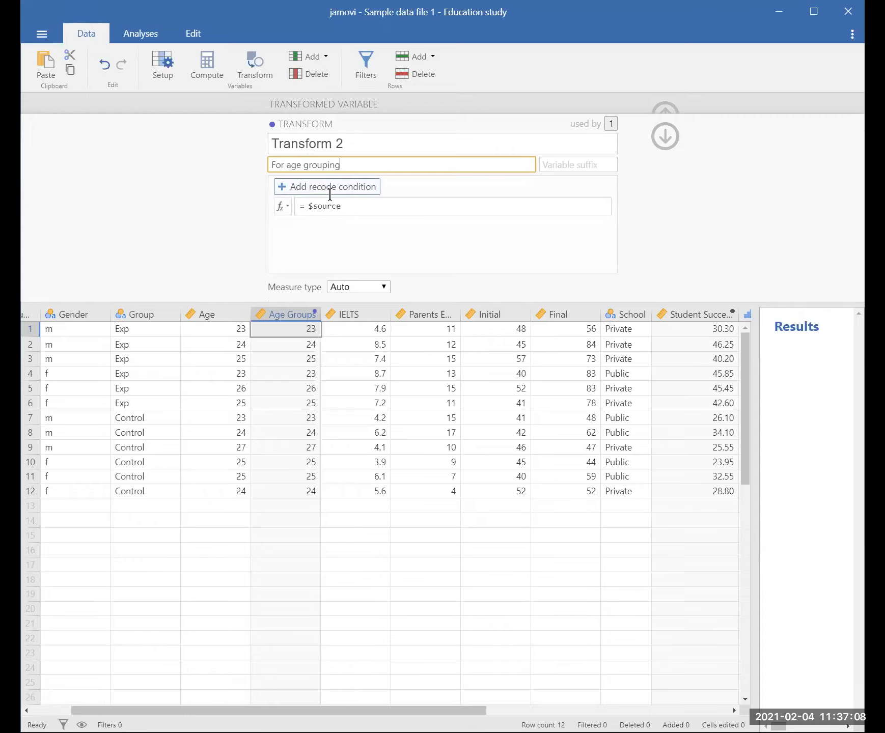
Extend the age grouping transform's formula to the condition $source <= 24
left_click(310, 207)
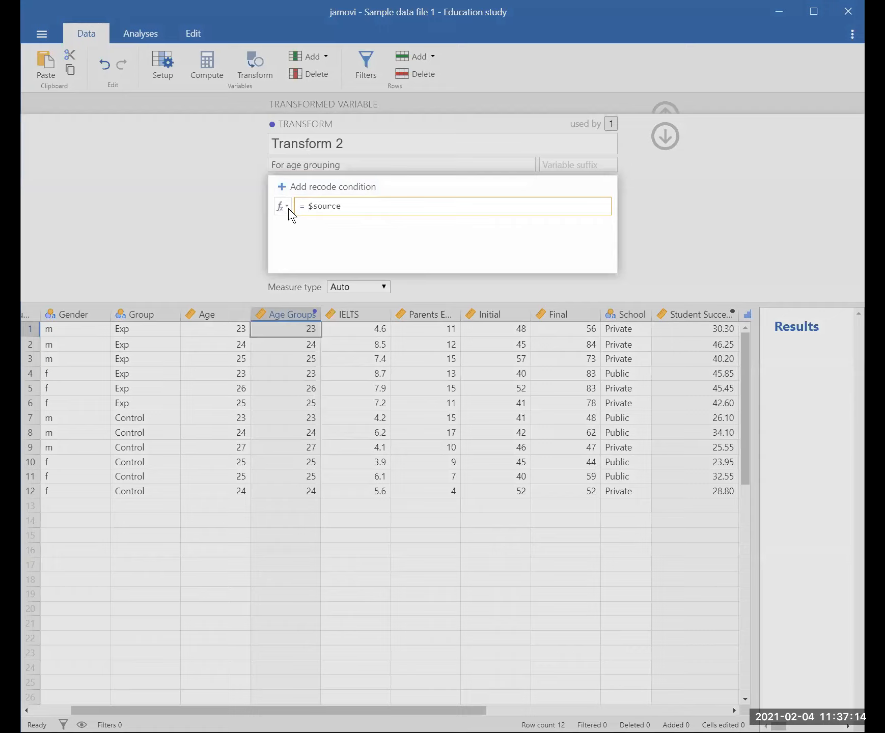
scroll(338, 262, "down", 5)
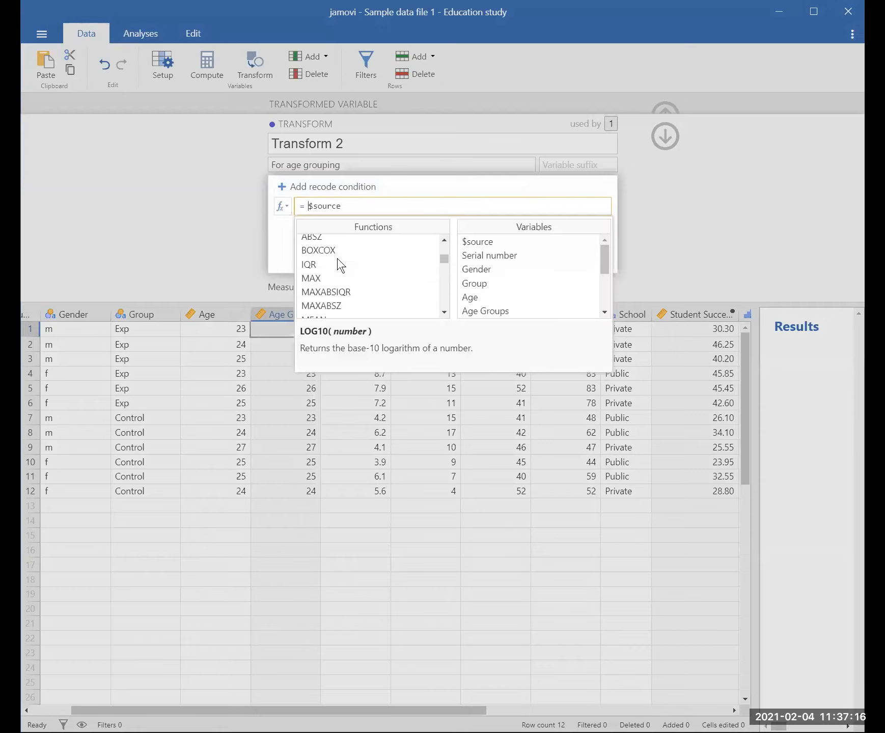
scroll(344, 247, "up", 3)
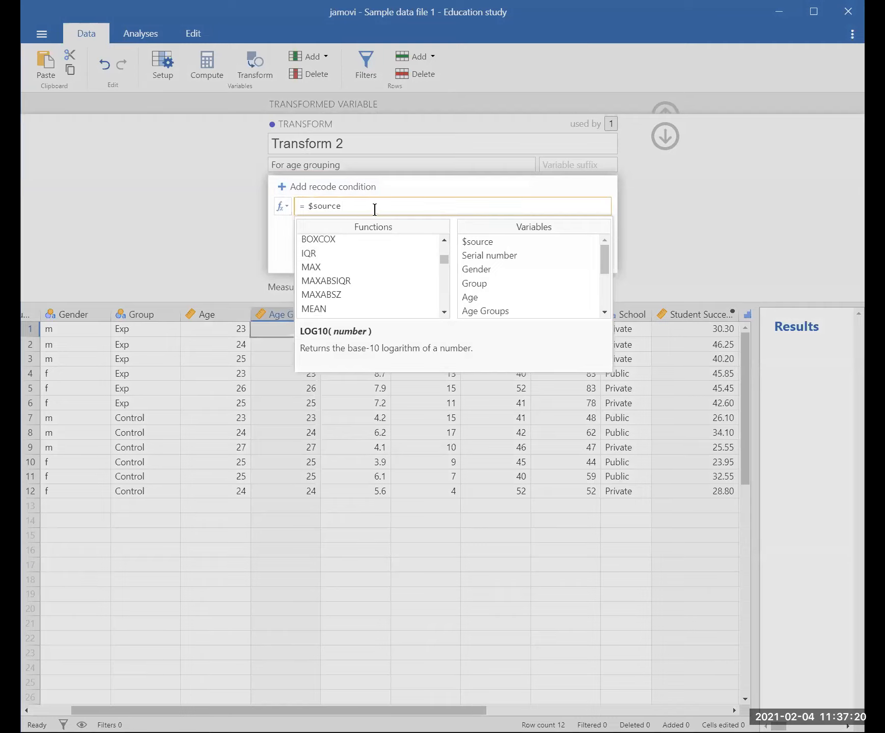
type("==")
key("BackSpace")
type("<=")
type("24")
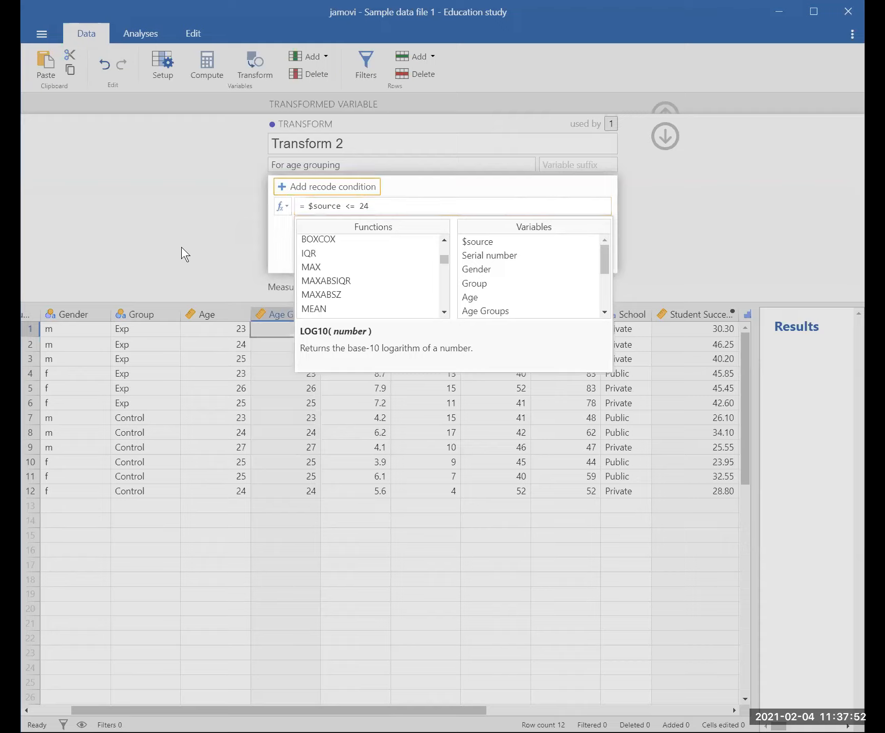
left_click(412, 198)
left_click(405, 202)
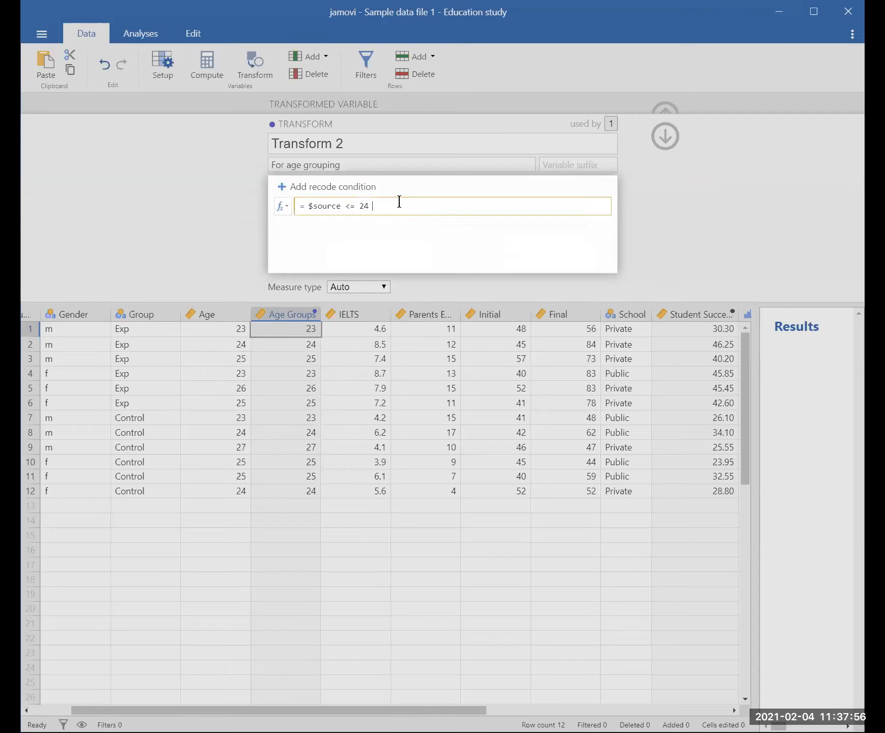
Wrap the $source <= 24 condition in an IF function that returns "Less than or equal to 24 years"
type(",")
key("BackSpace")
left_click(304, 209)
type("IF(")
key("End")
type(", \"Less than or equal to 24")
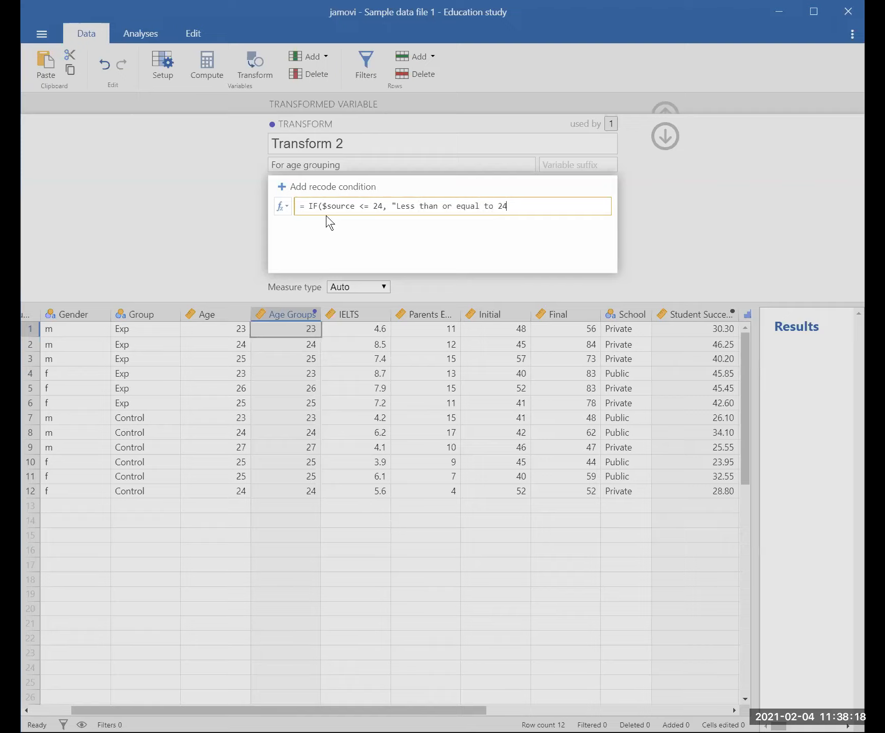
type(" years\")")
Add a recode condition that uses "Older than 24 years" if $source > 24, and apply the age grouping transform
left_click(325, 187)
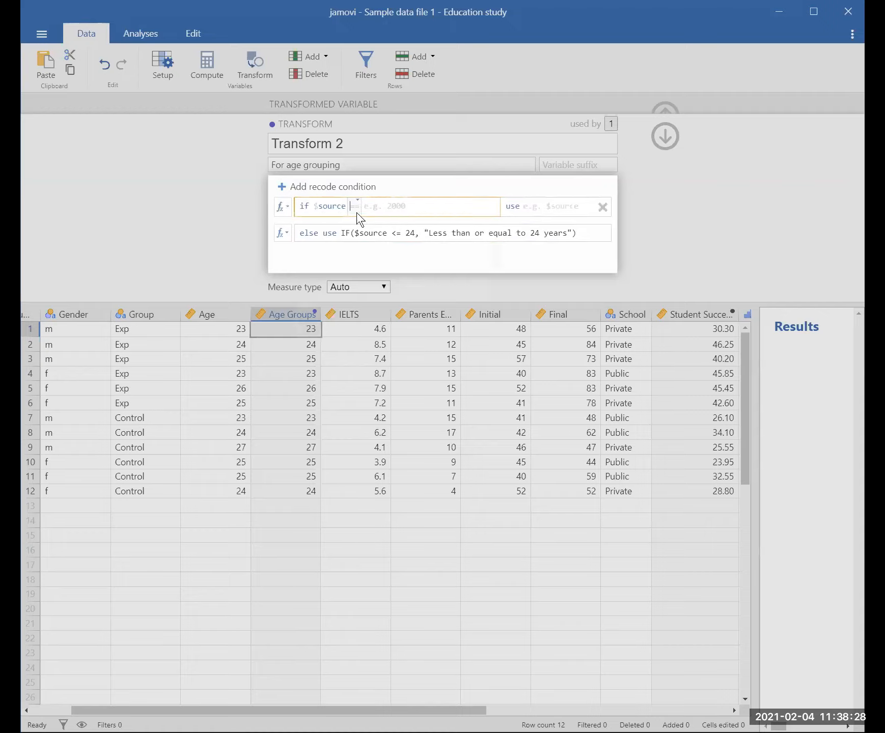
left_click(357, 213)
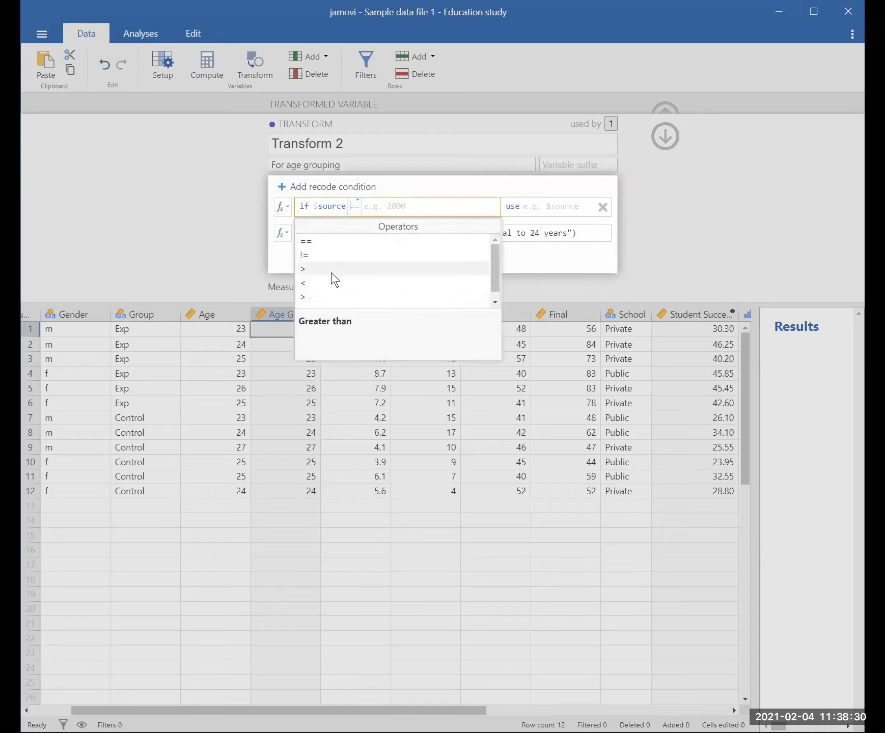
left_click(343, 262)
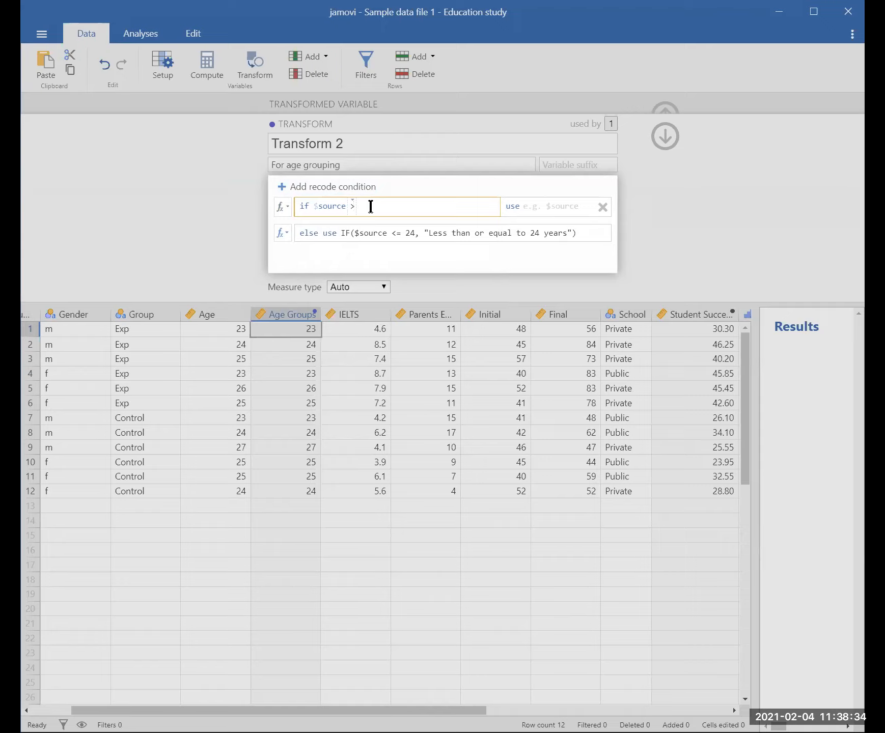
type("24")
left_click(561, 205)
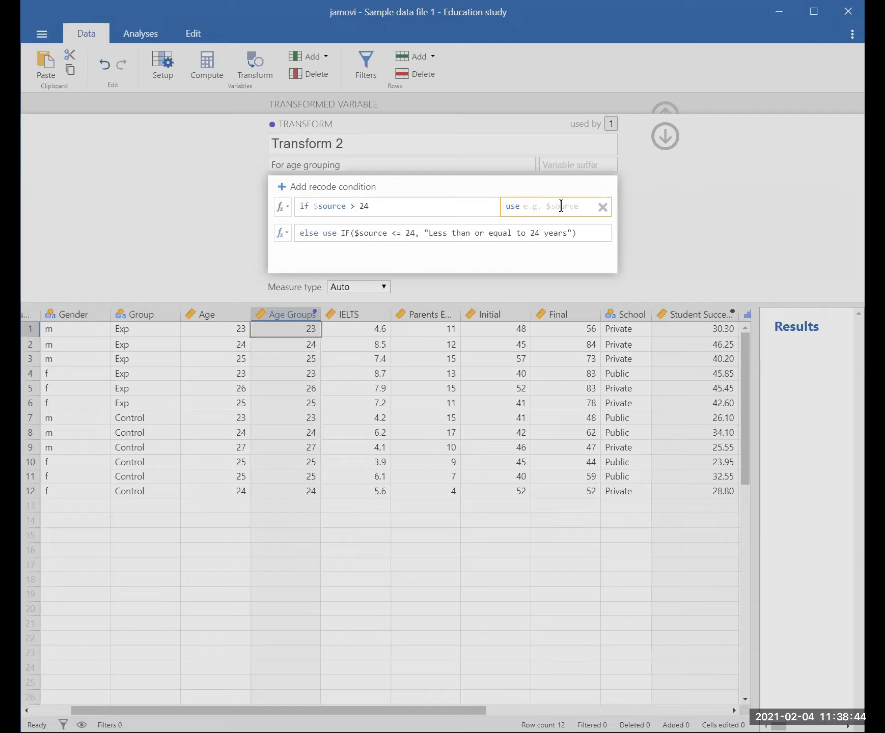
type("\"Older than 24")
type("\" years")
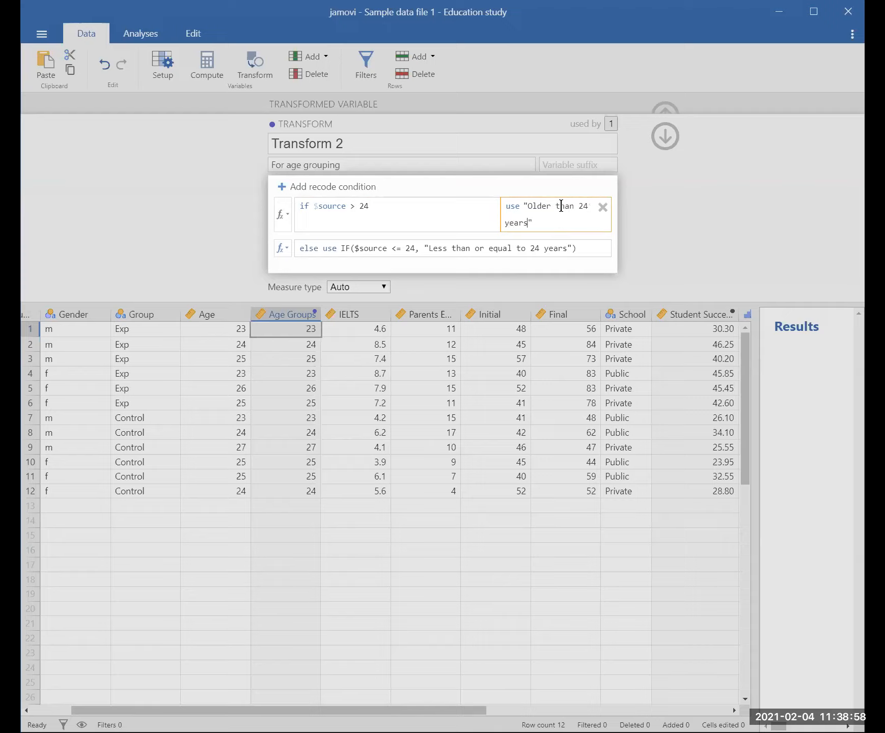
left_click(649, 212)
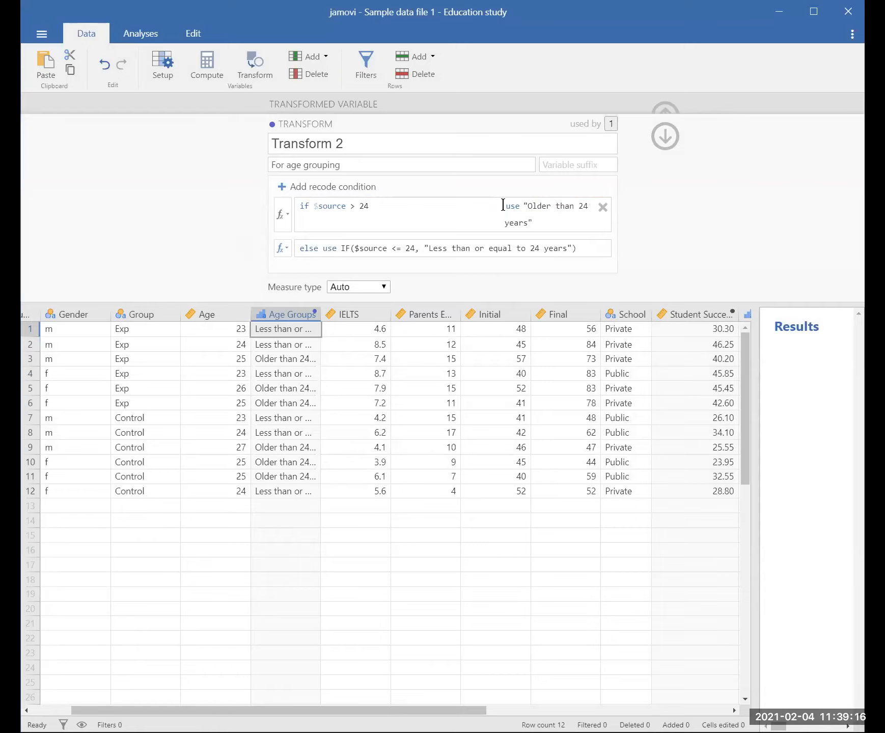
Add further blank recode conditions to the age grouping transform
left_click(336, 189)
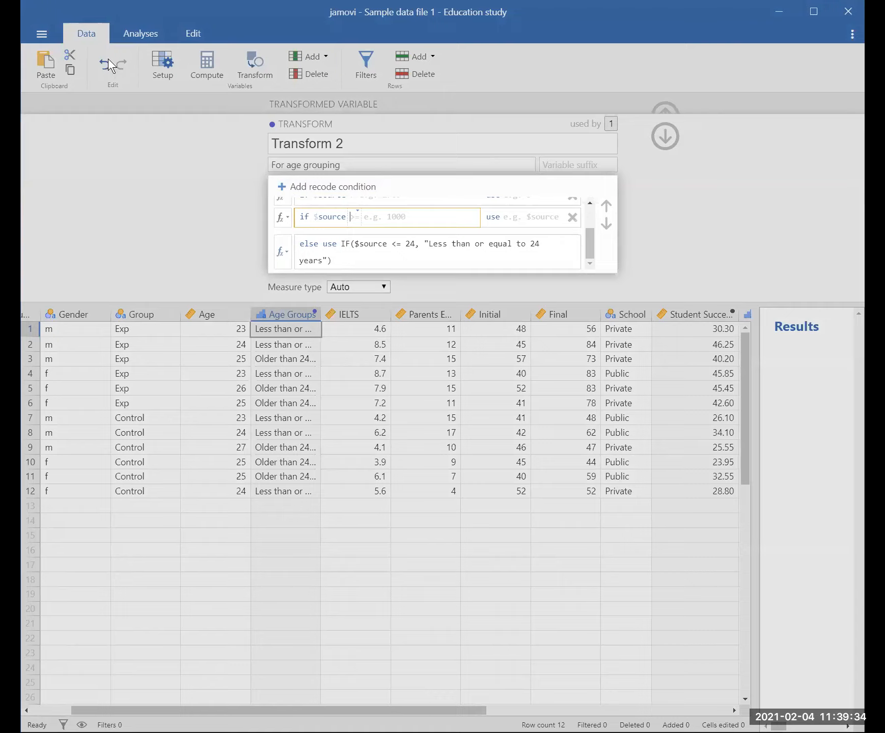
left_click(118, 175)
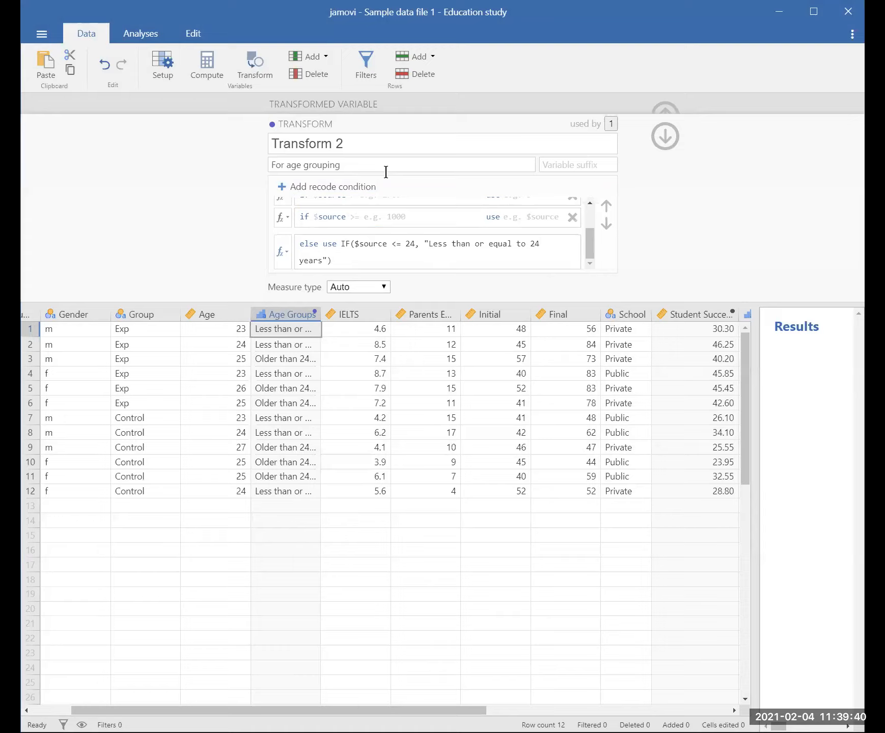
left_click(383, 291)
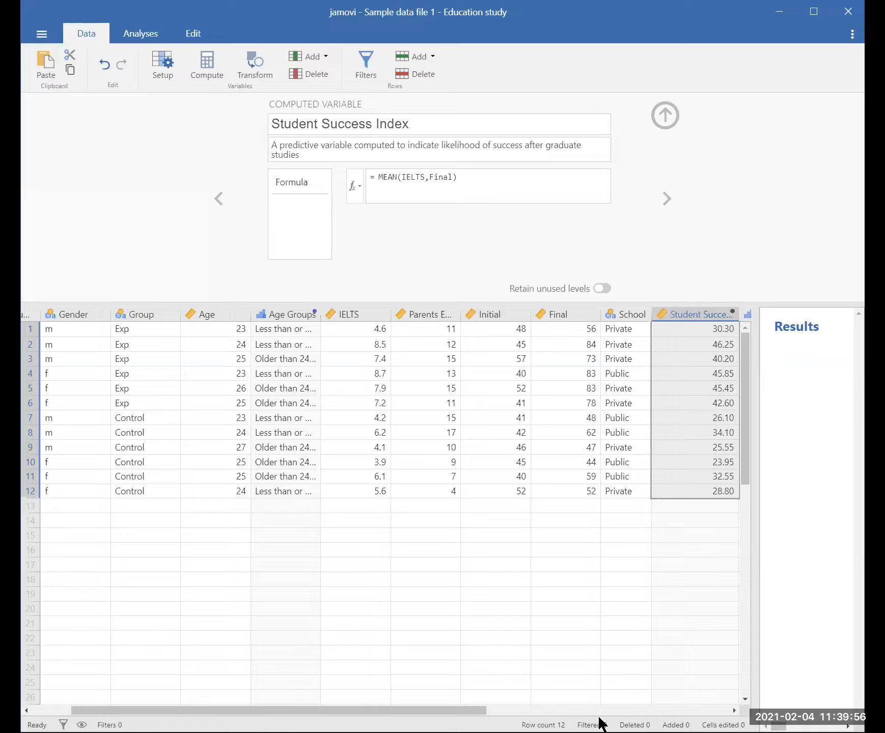
Switch to the PowerPoint slide show and advance through the points on the Basic descriptive statistics slide
key("alt+Tab")
left_click(668, 726)
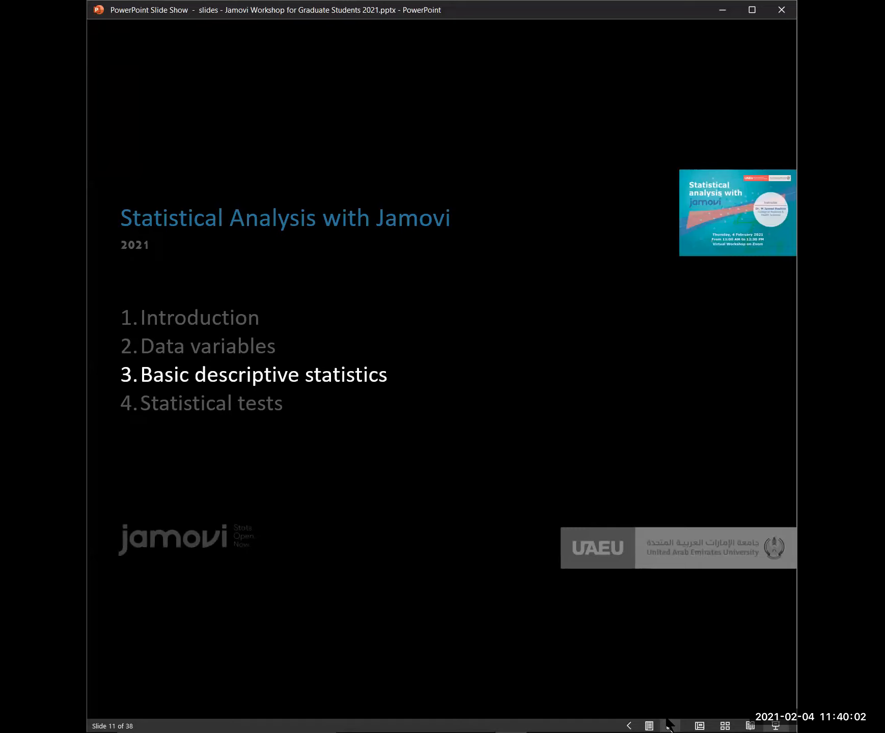
left_click(668, 724)
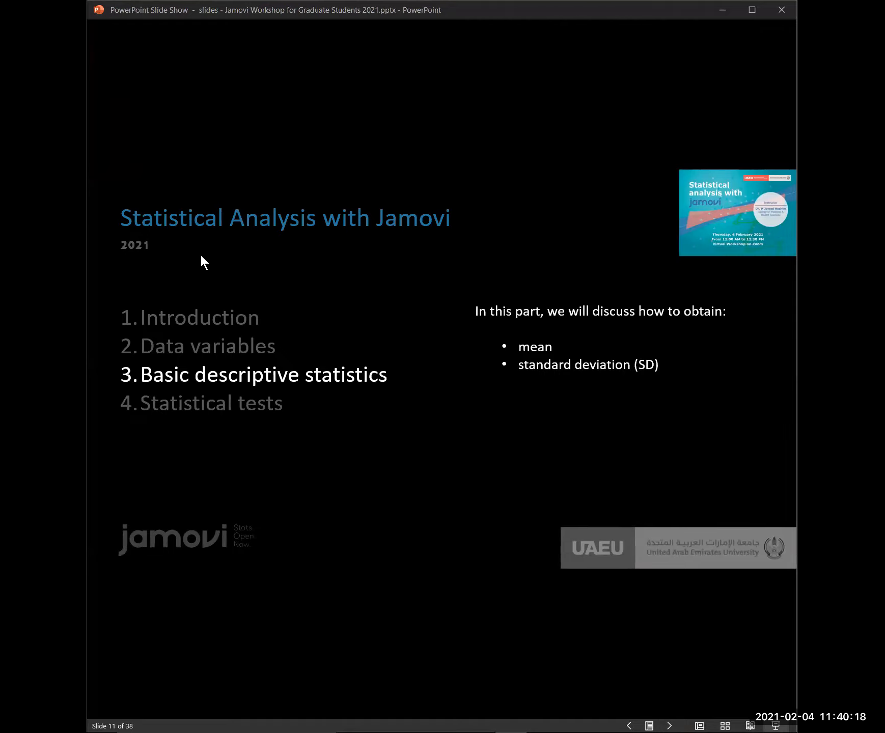
Switch back to jamovi and start a Descriptives analysis with the variable editor closed
left_click(715, 119)
left_click(659, 116)
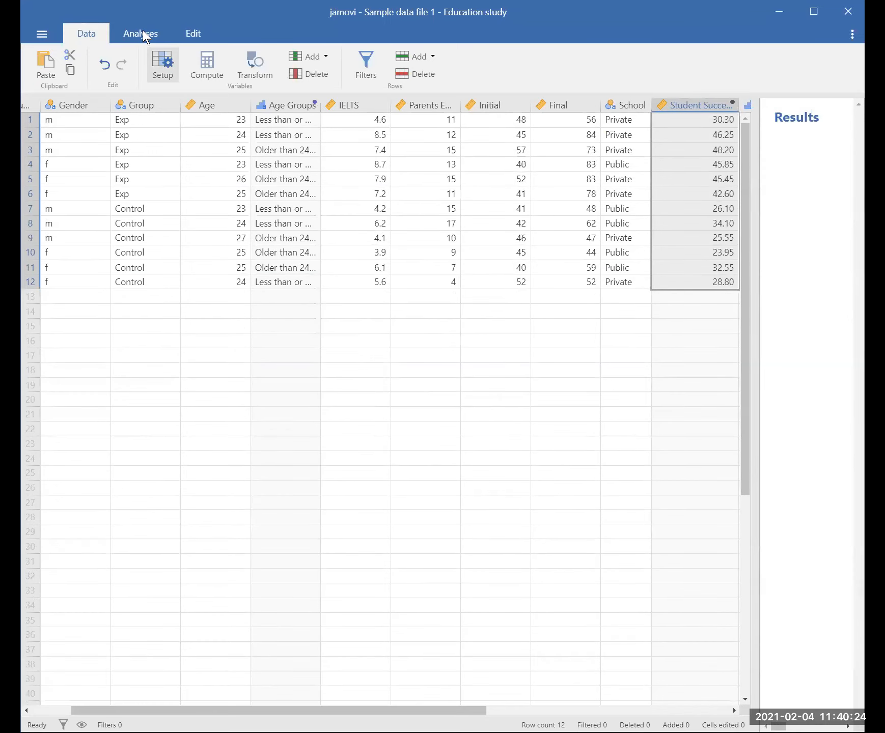
left_click(143, 32)
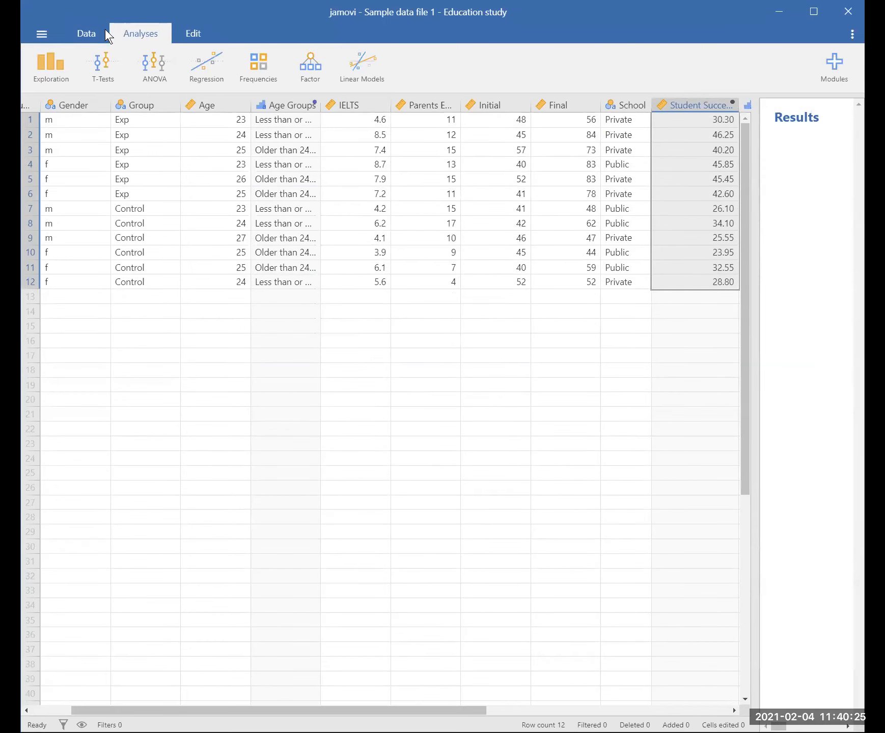
left_click(52, 72)
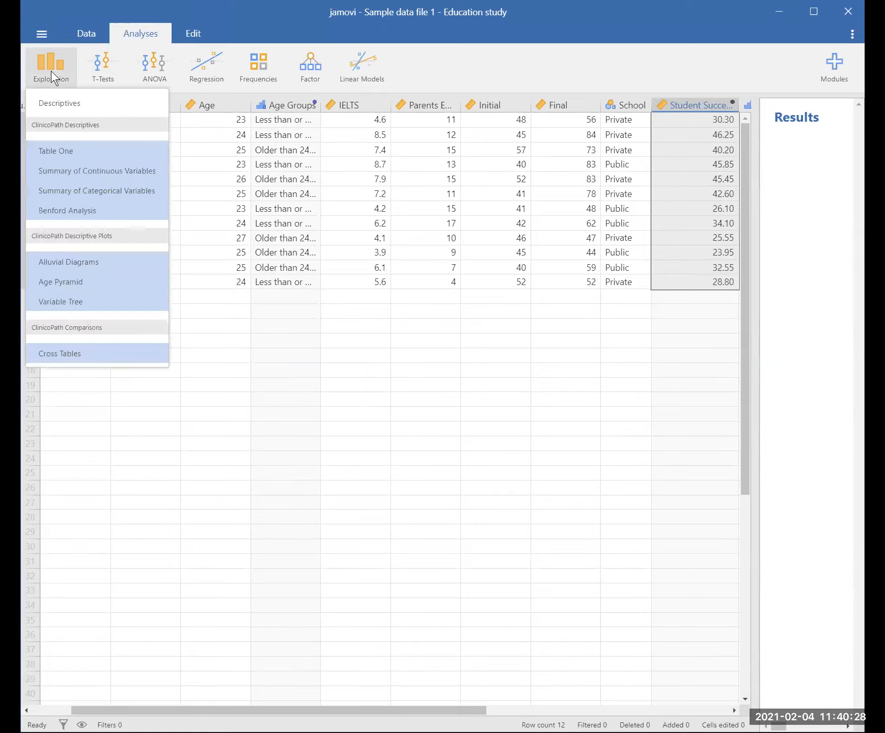
left_click(60, 104)
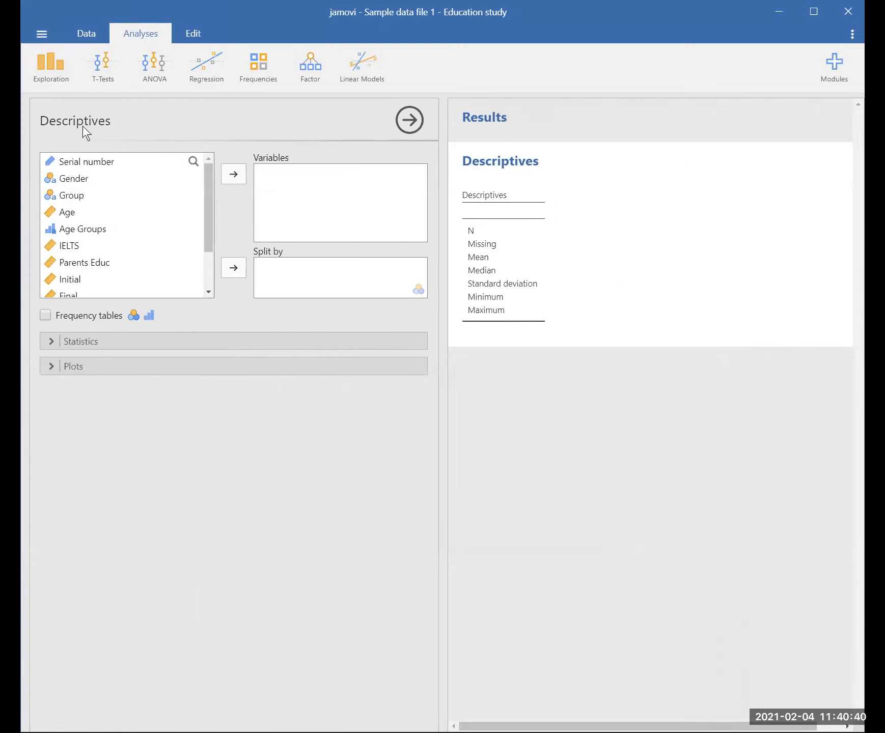
left_click(44, 73)
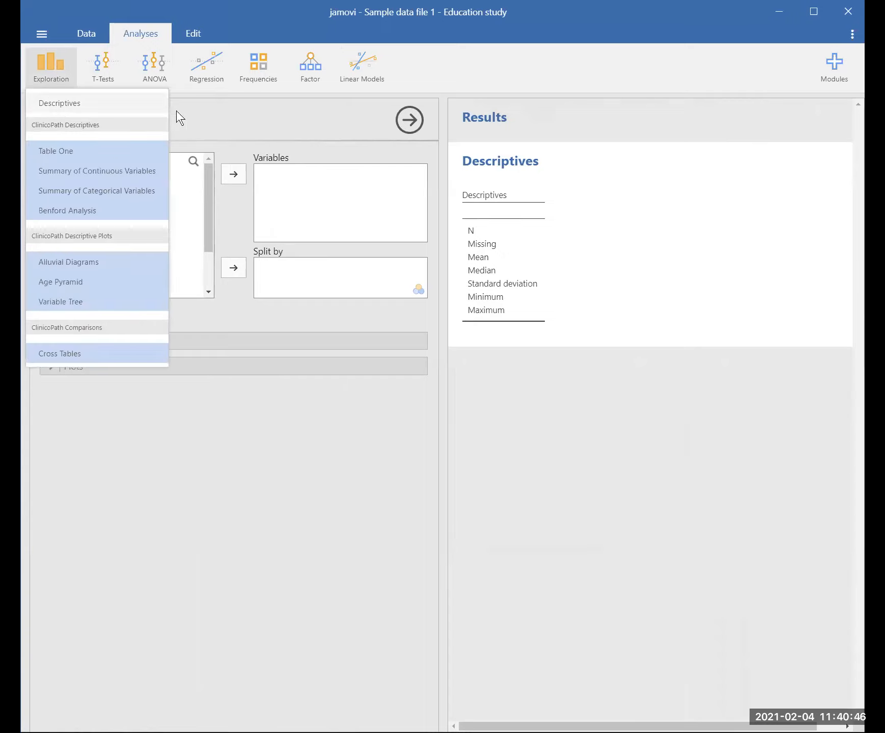
Add Age, IELTS, Initial, Final and Student Success Index as variables of the Descriptives analysis
left_click(207, 112)
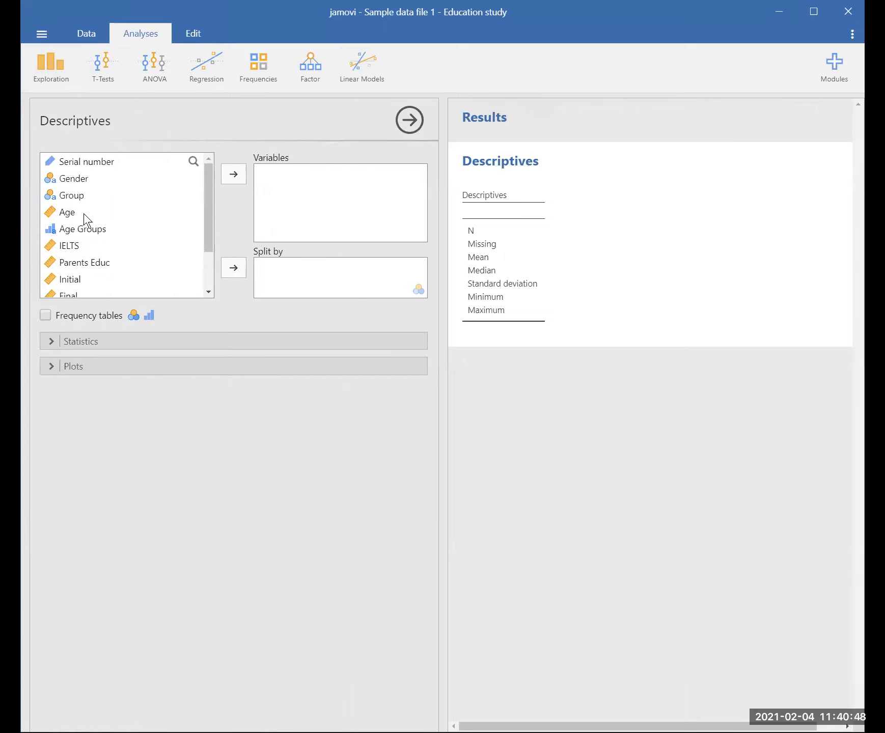
left_click(69, 214)
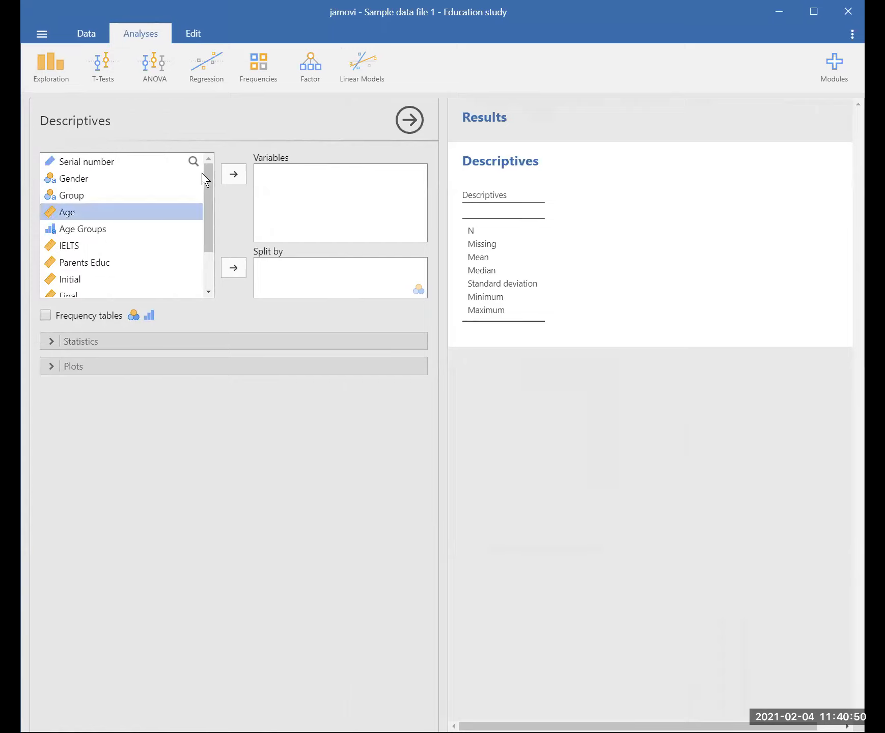
left_click(234, 174)
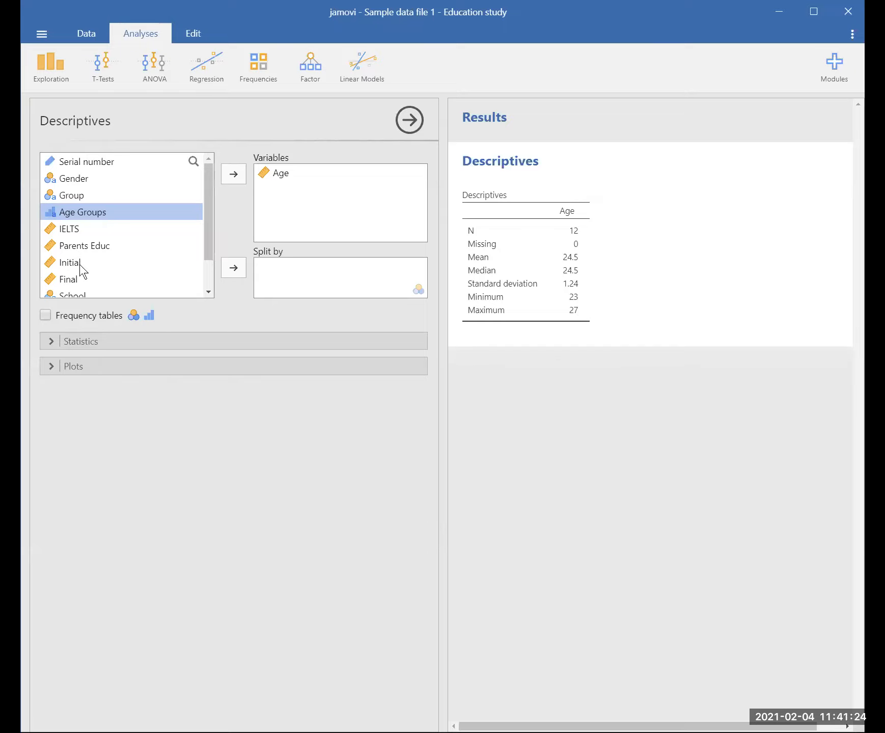
left_click(72, 231)
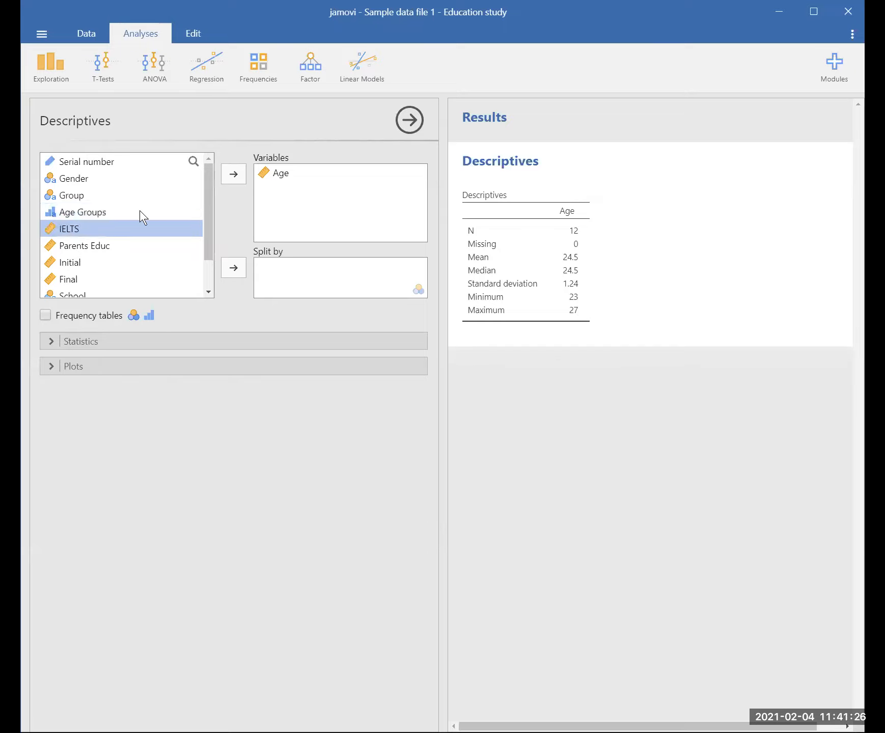
left_click(226, 177)
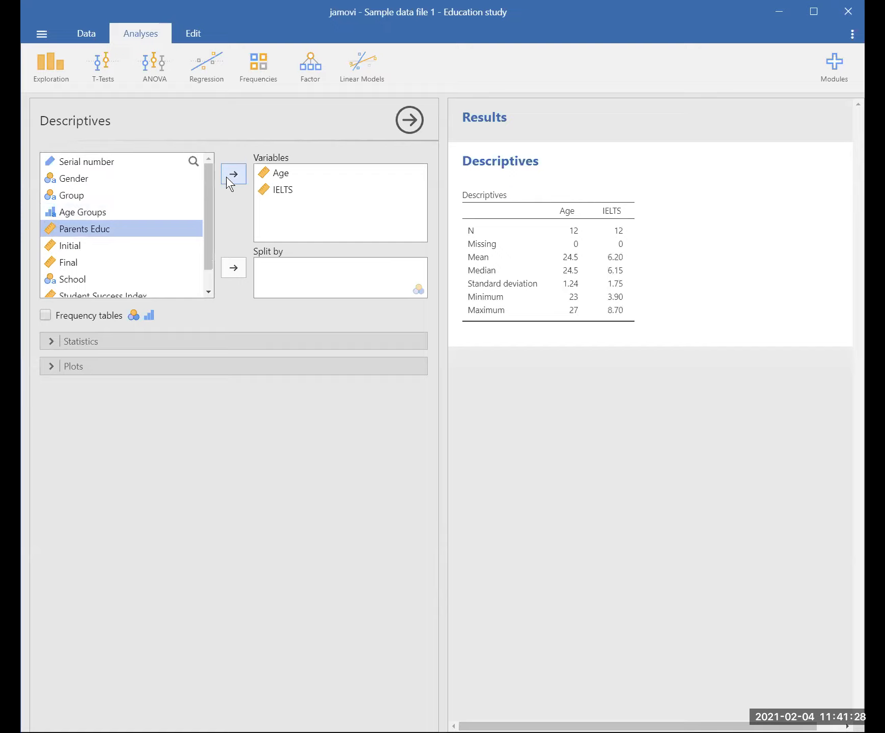
left_click(98, 245)
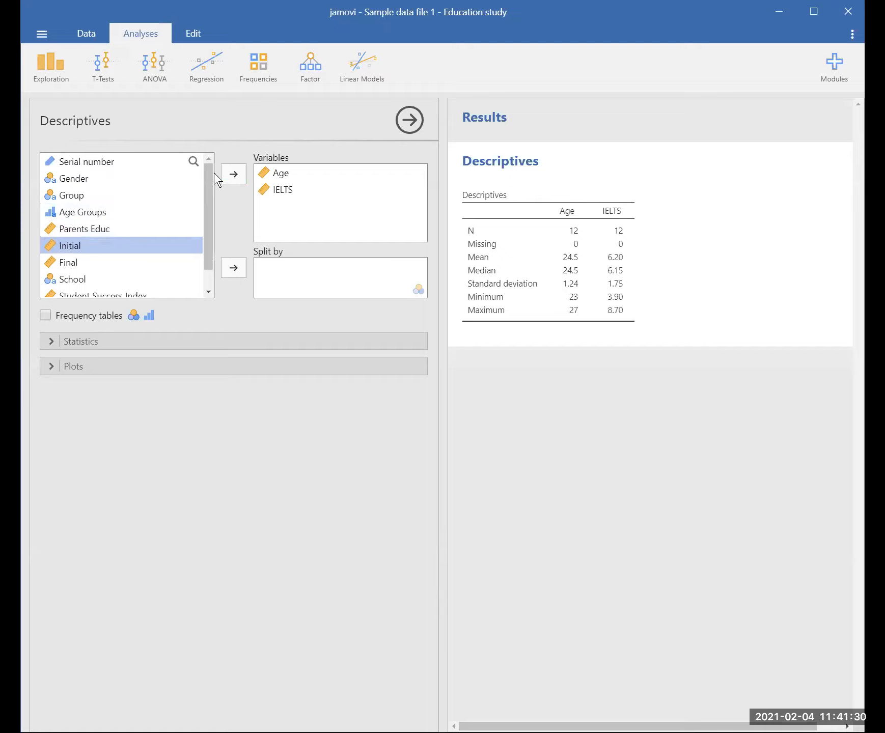
left_click(233, 176)
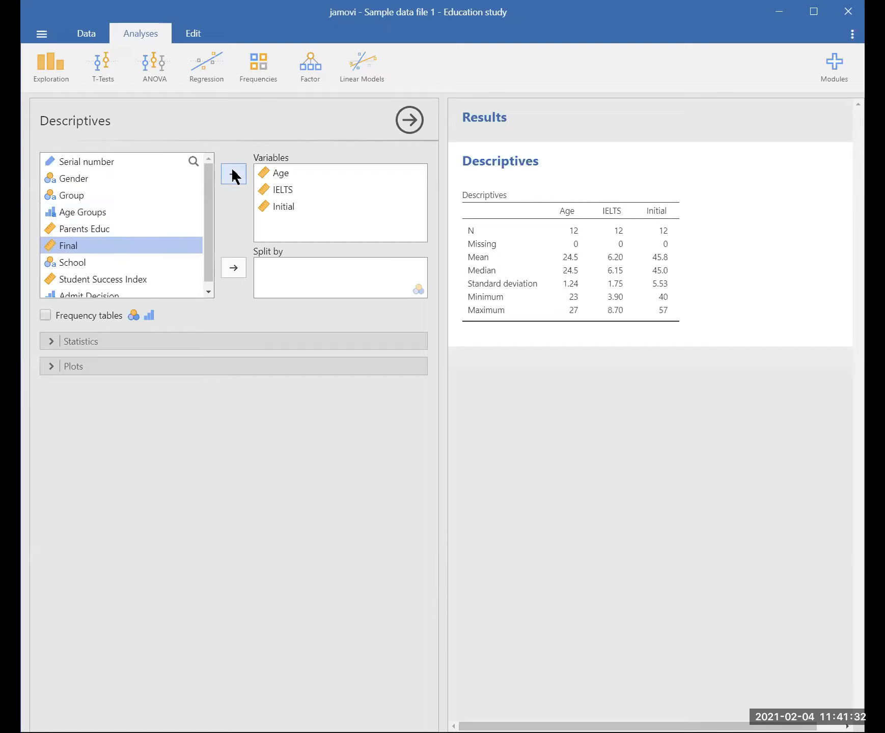
left_click(237, 171)
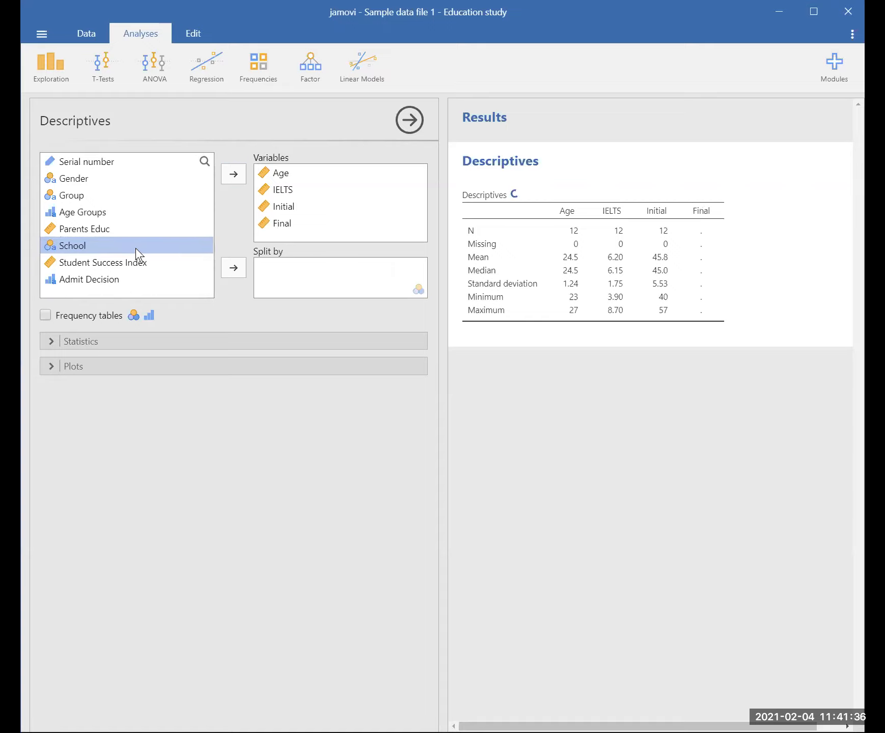
left_click(123, 261)
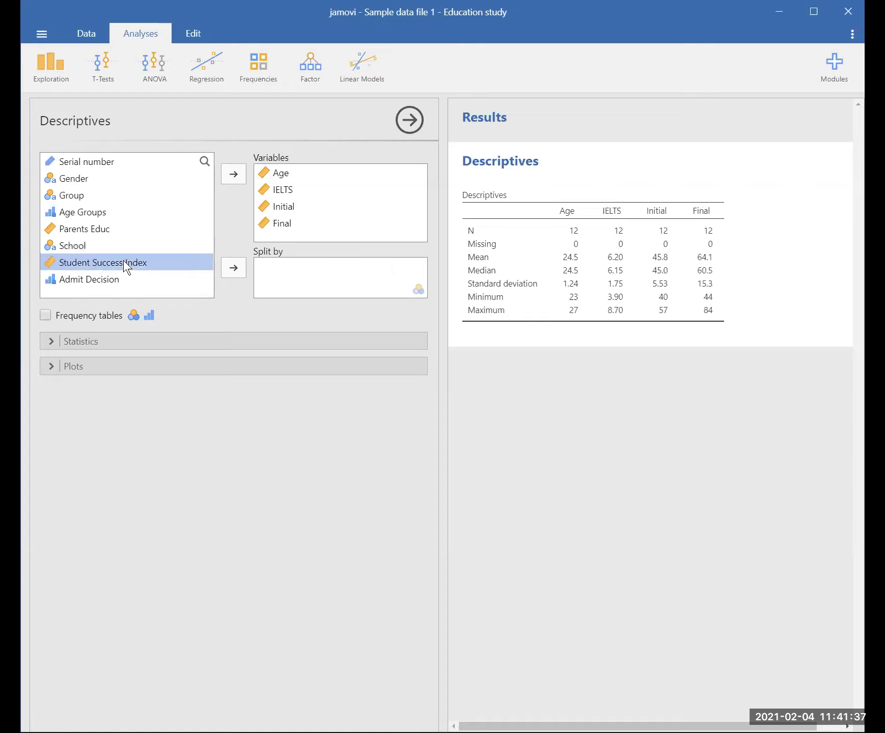
left_click(229, 181)
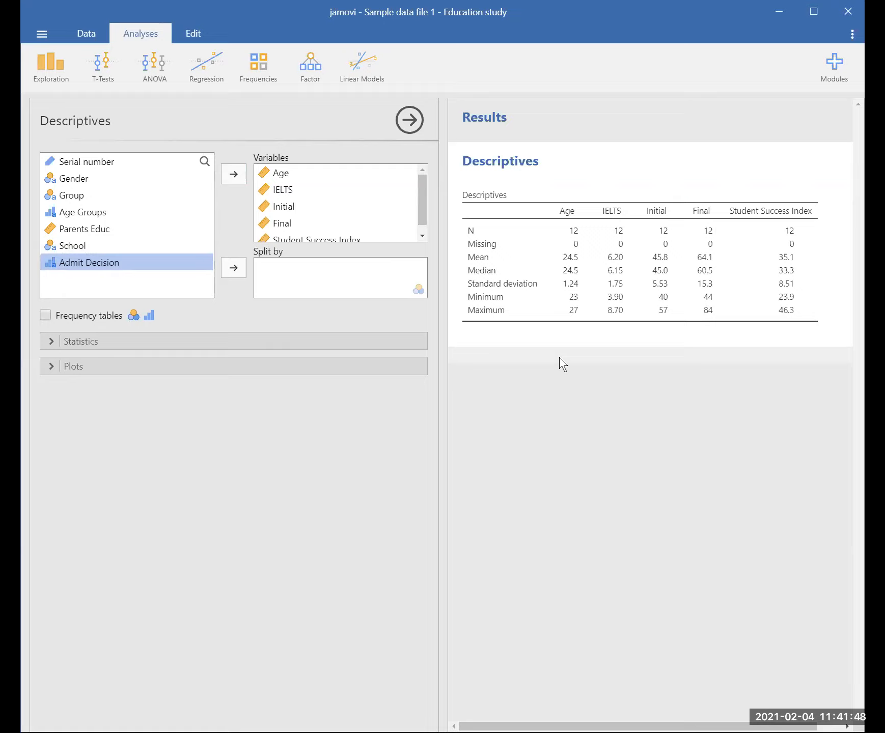
Split the descriptive statistics by Group
left_click(78, 199)
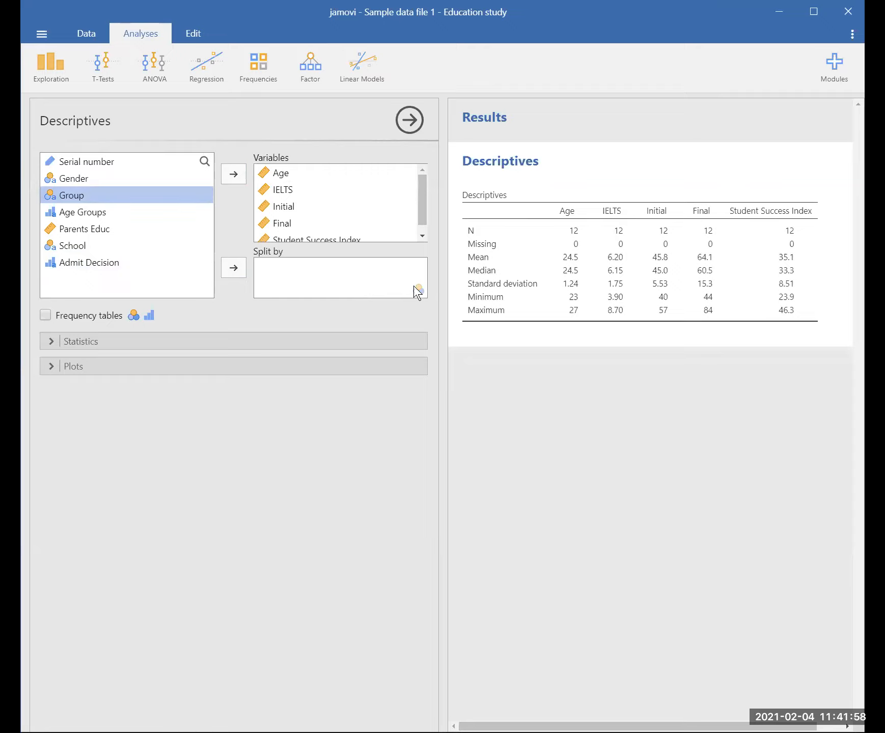
left_click(97, 232)
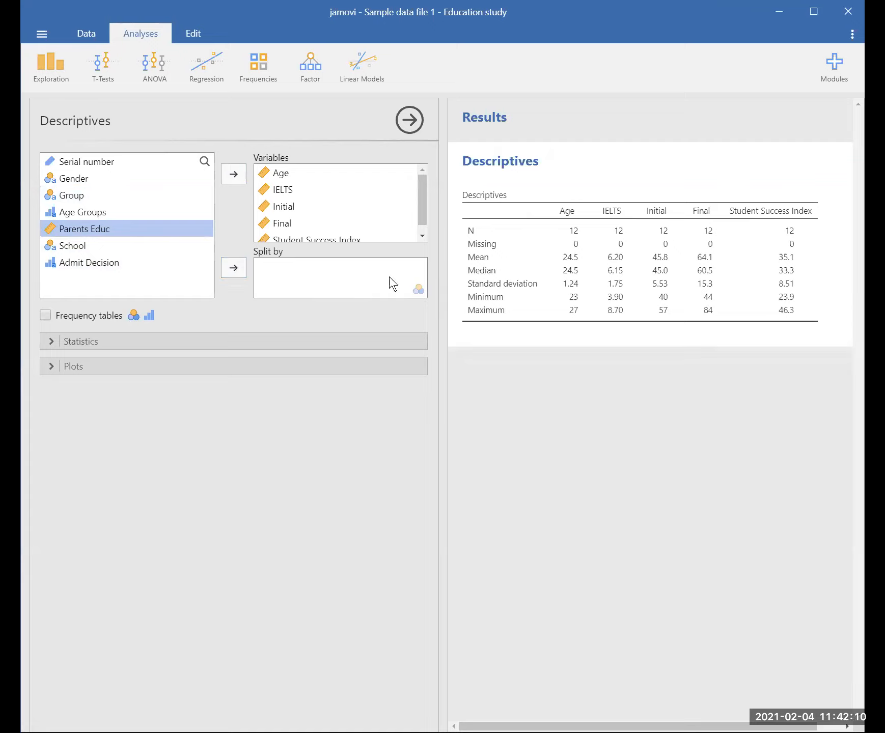
left_click(91, 196)
left_click(232, 266)
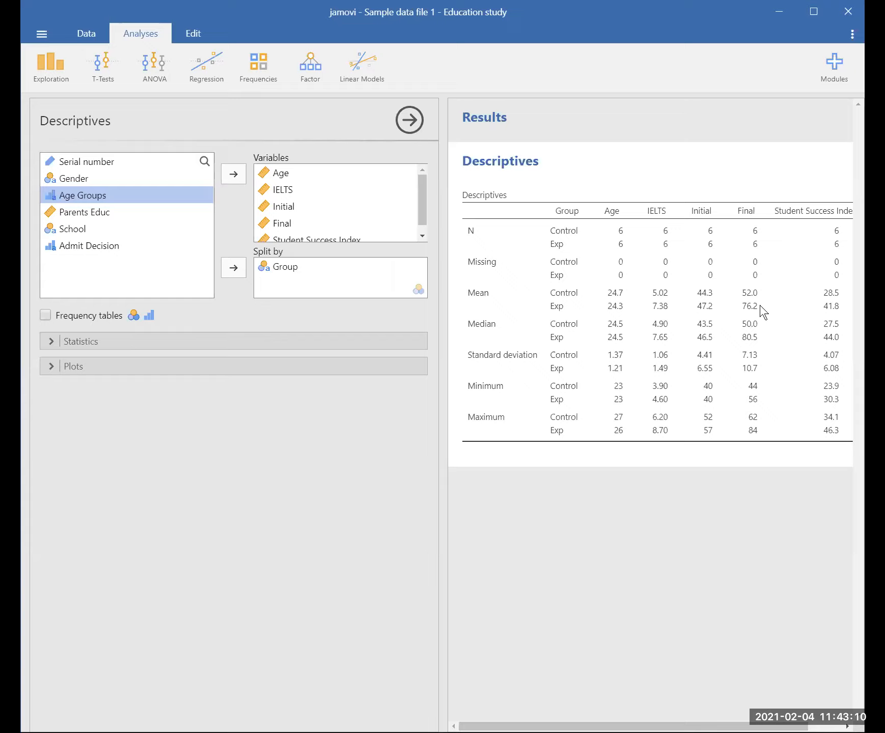
Remove the Group split and clear all variables from the Descriptives analysis
left_click(279, 270)
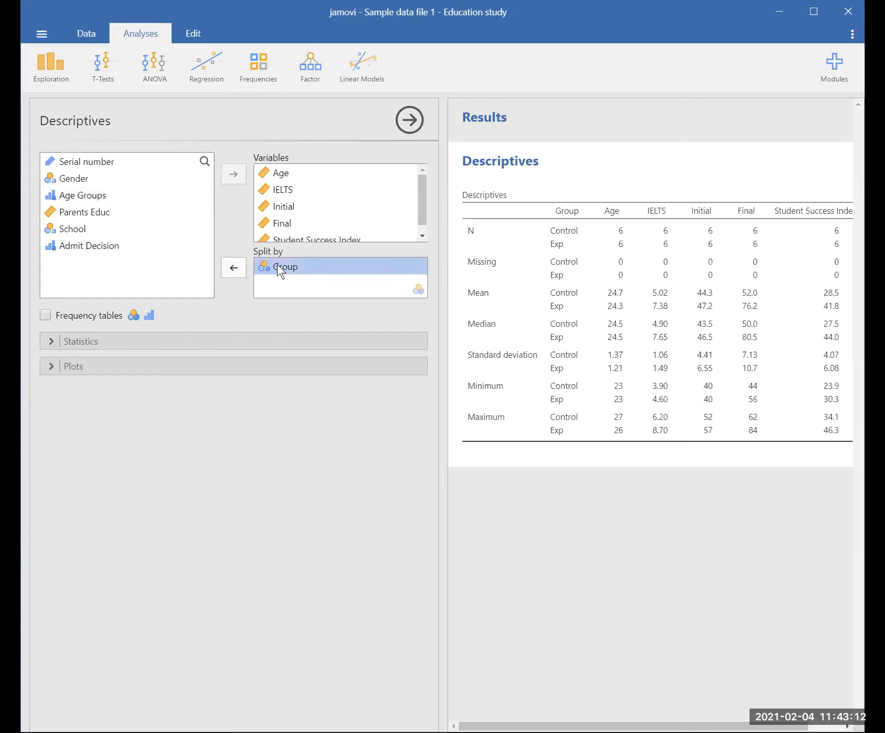
left_click(234, 268)
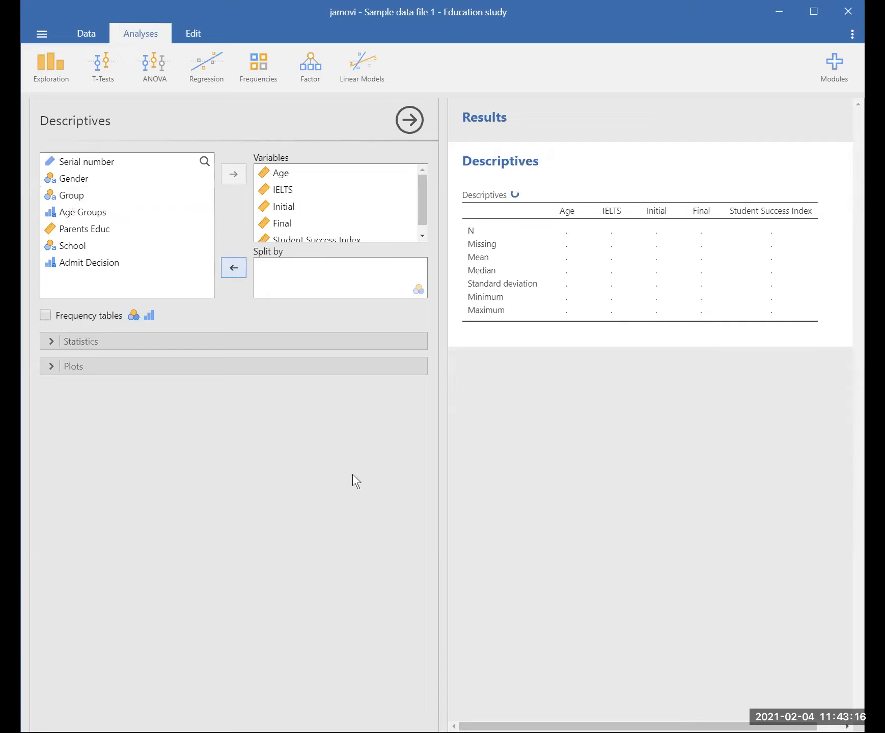
left_click(315, 238)
left_click(228, 175)
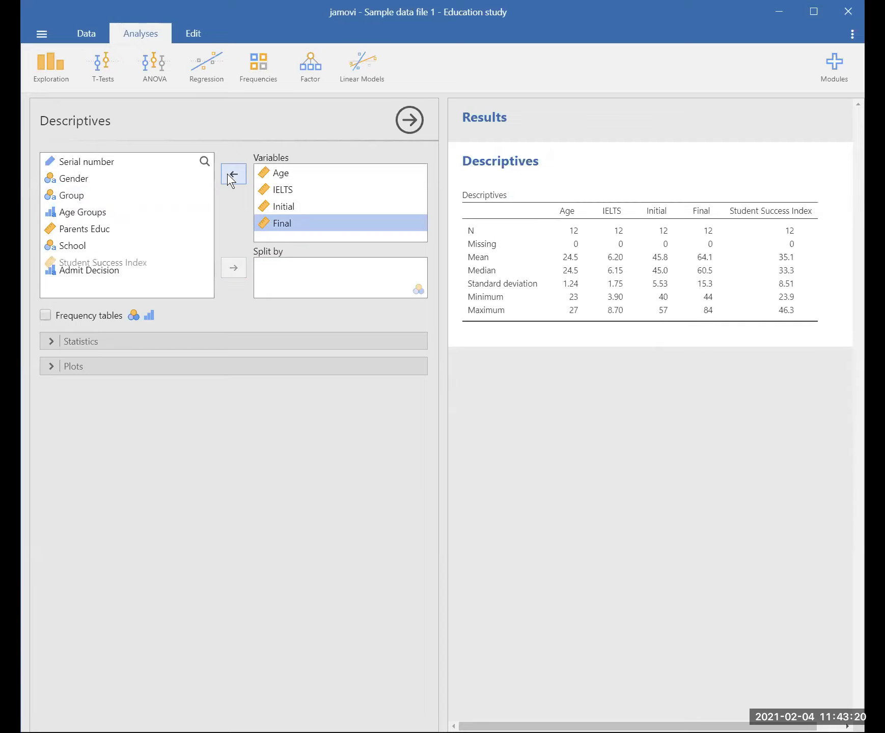
left_click(228, 175)
left_click(228, 175)
left_click(227, 174)
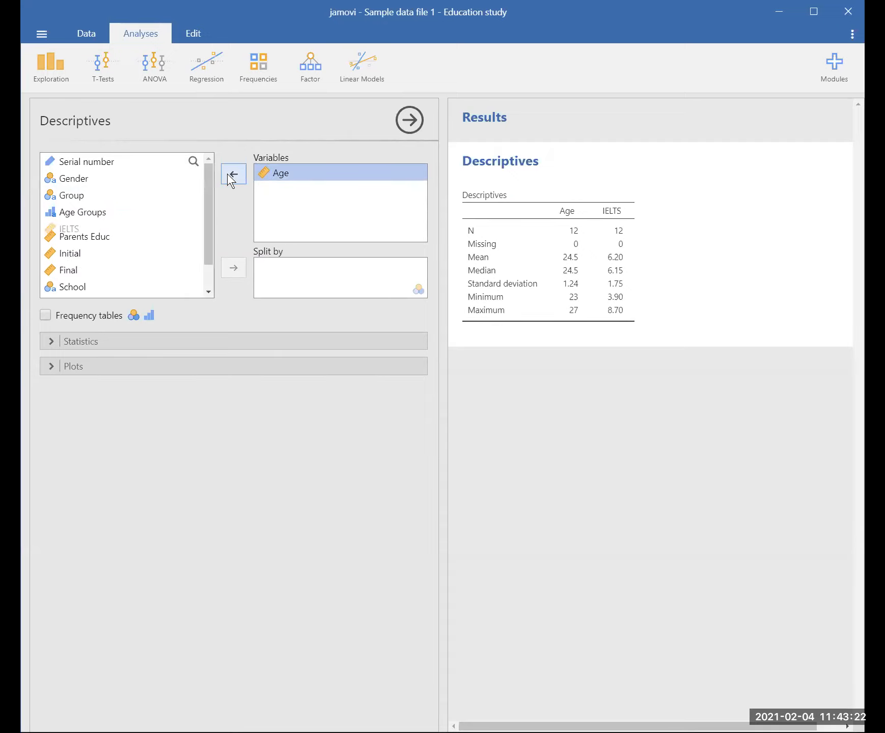
left_click(227, 174)
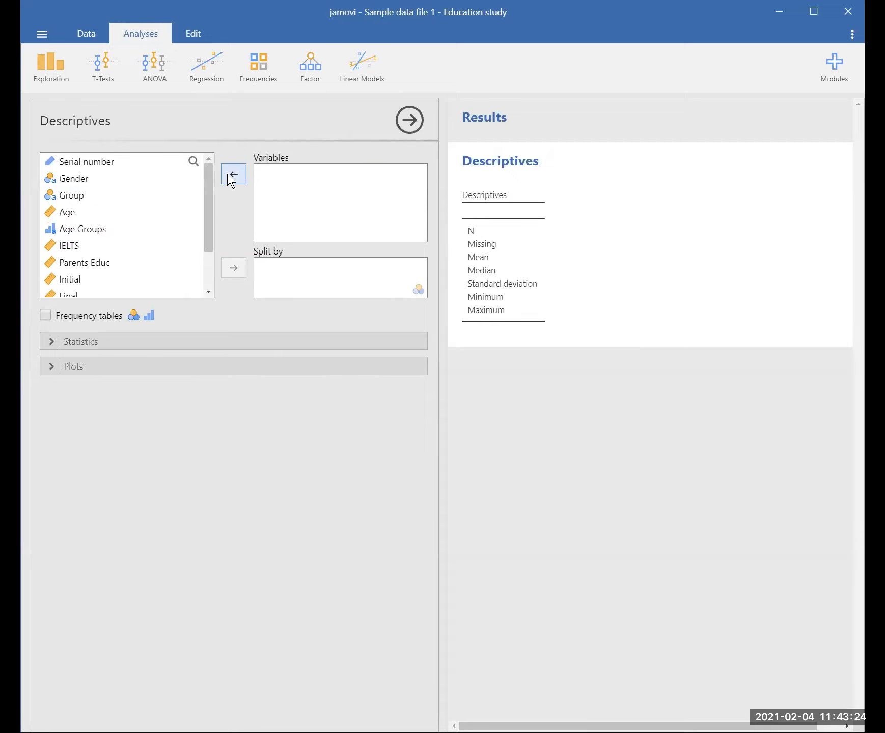
Analyse Group as the variable, with a frequency table and a bar plot but no histogram
left_click(74, 198)
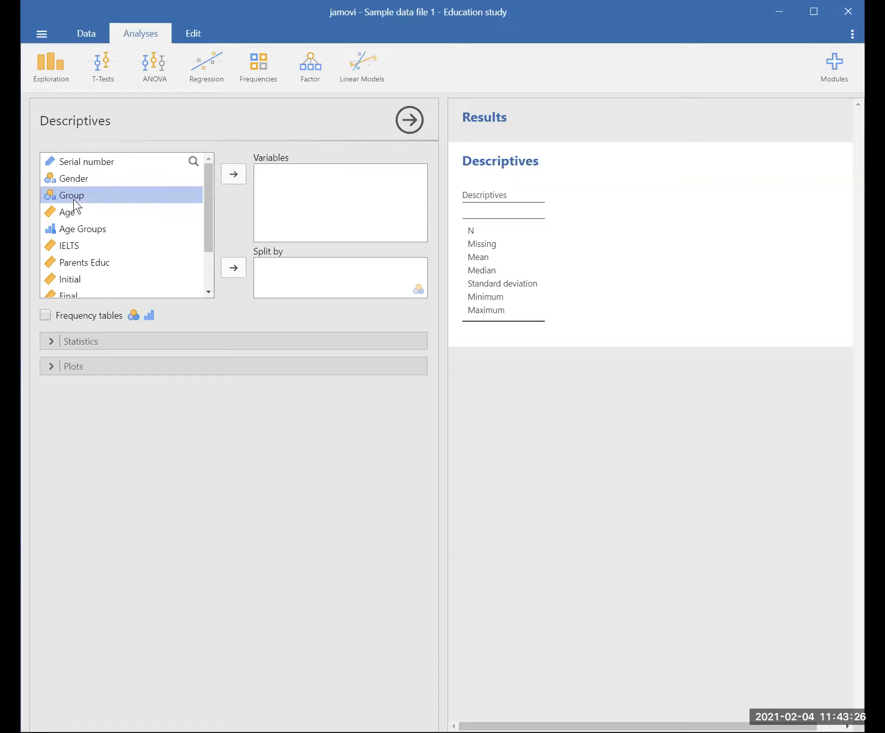
left_click(230, 172)
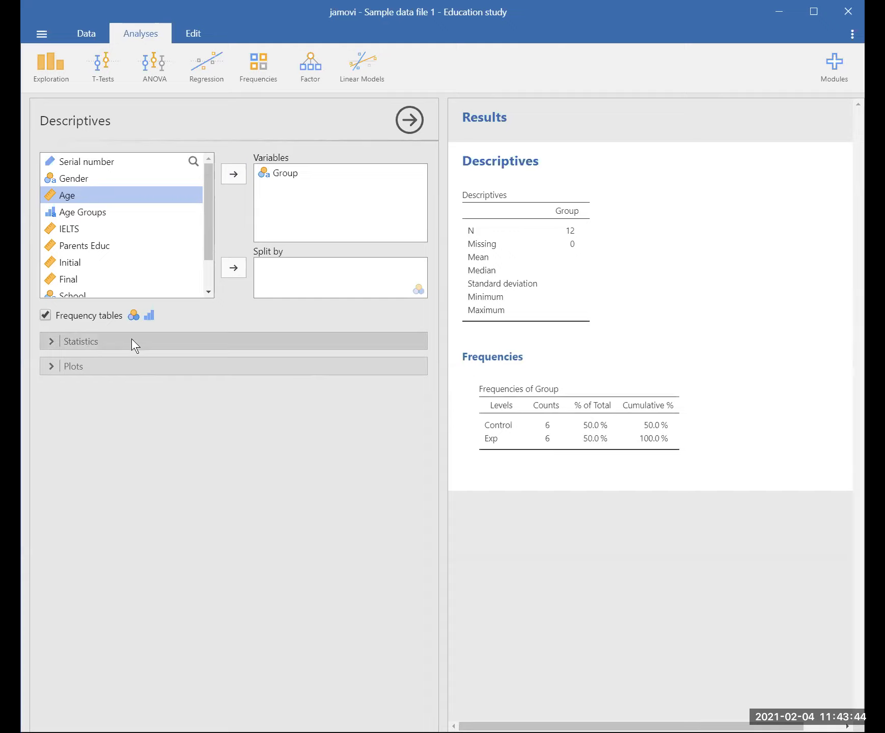
left_click(56, 362)
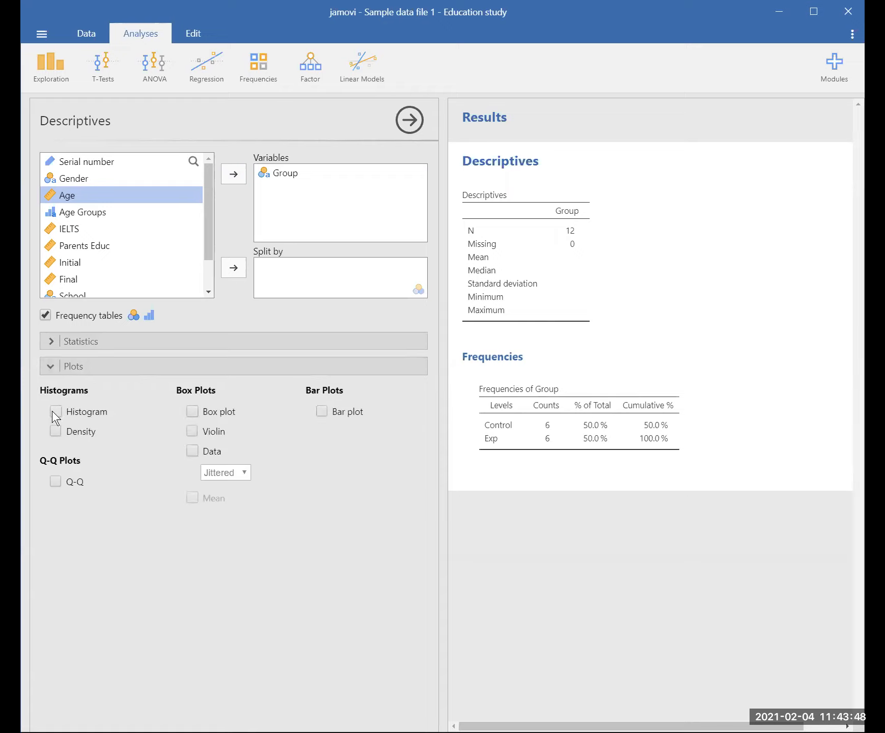
left_click(53, 412)
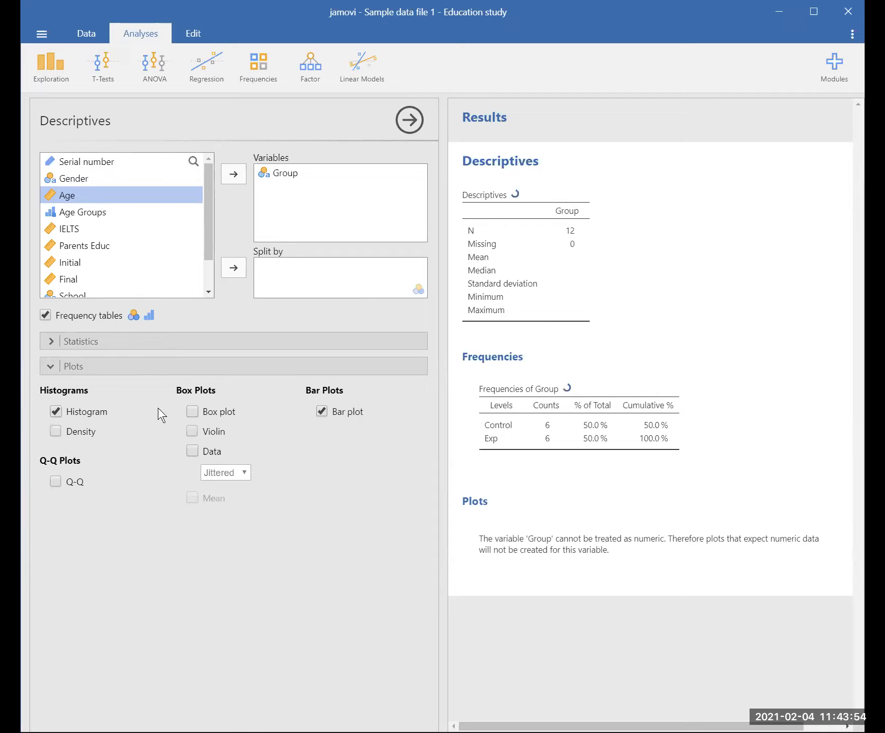
left_click(56, 411)
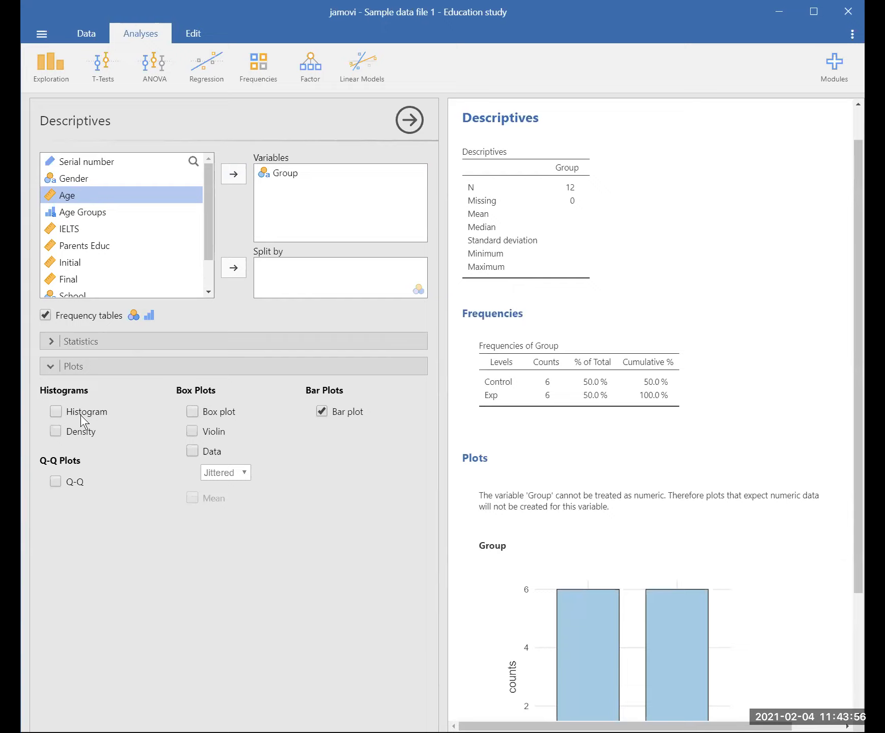
scroll(762, 541, "down", 2)
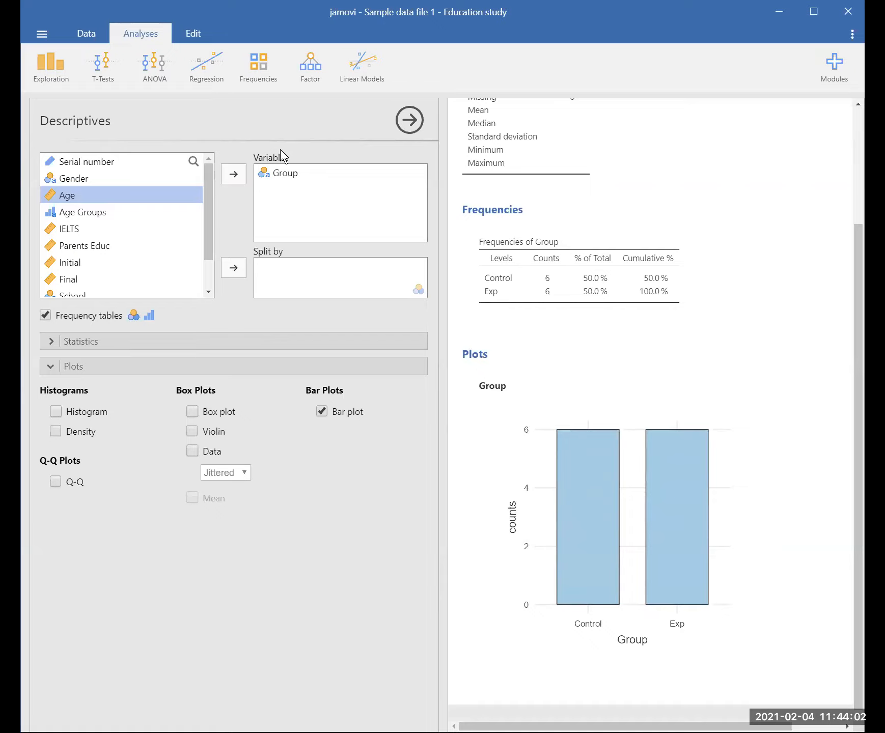
Replace Group with Gender as the analysed variable
left_click(275, 171)
left_click(231, 173)
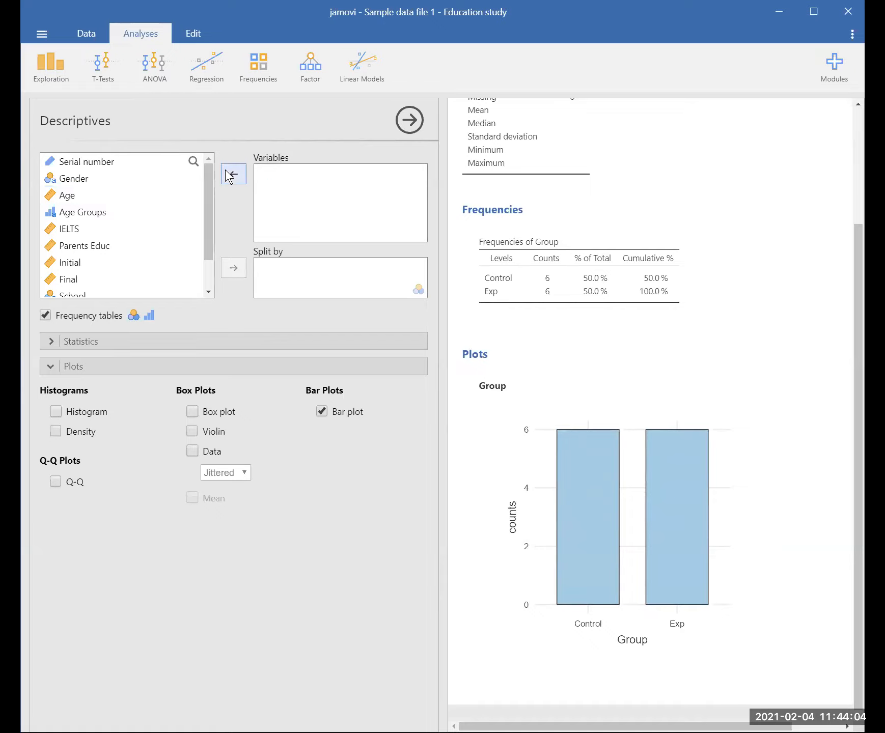
left_click(137, 182)
left_click(233, 173)
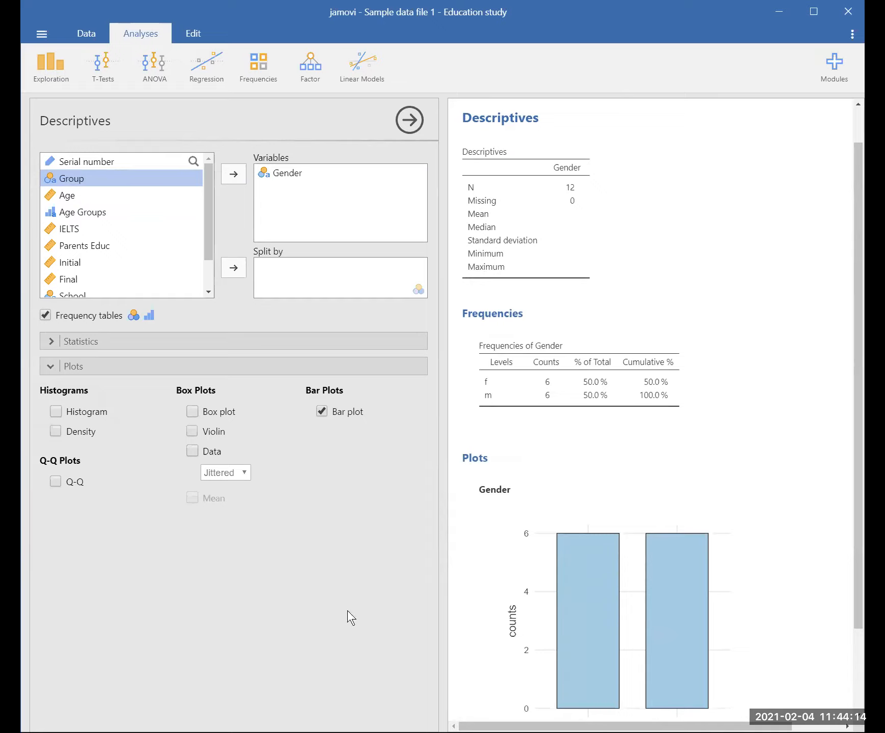
Turn off the bar plot and remove Gender from the analysed variables
left_click(323, 410)
left_click(260, 173)
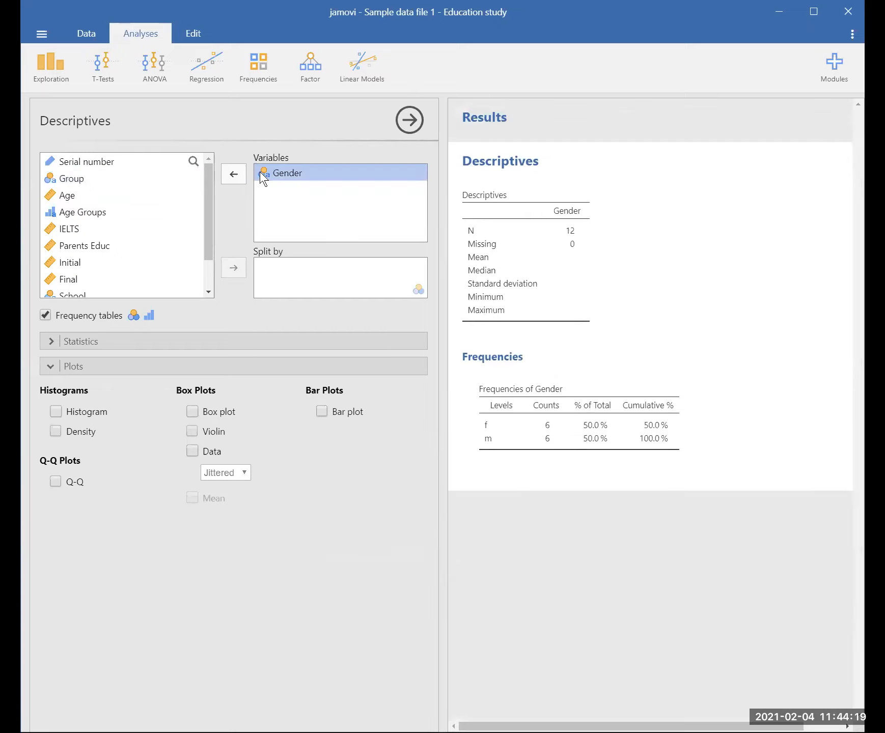
left_click(224, 177)
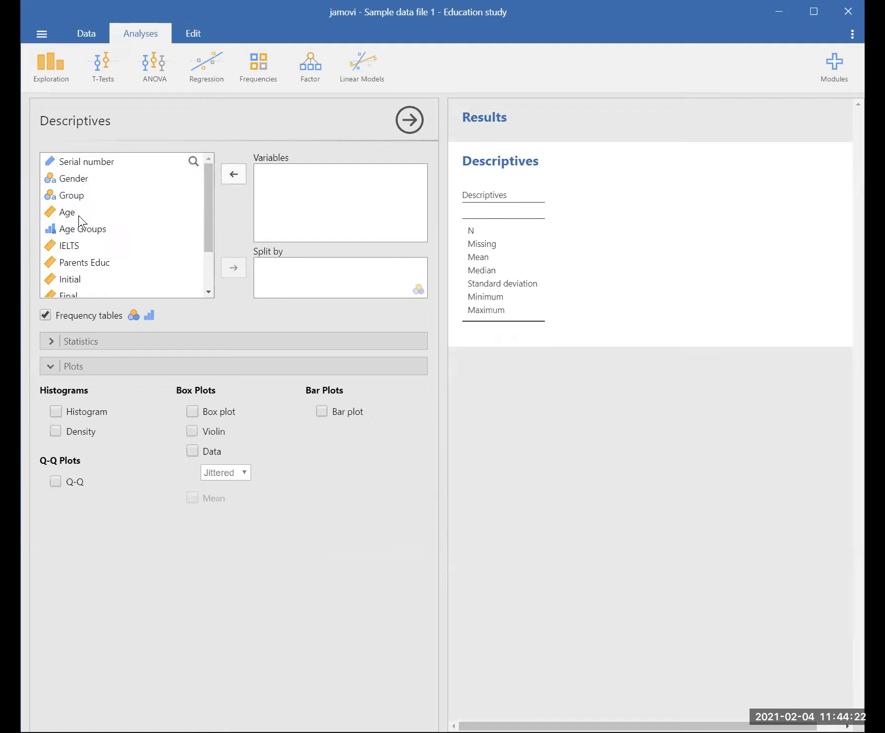
Add Age and IELTS as the analysed variables and turn off the frequency tables
left_click(77, 216)
left_click(233, 176)
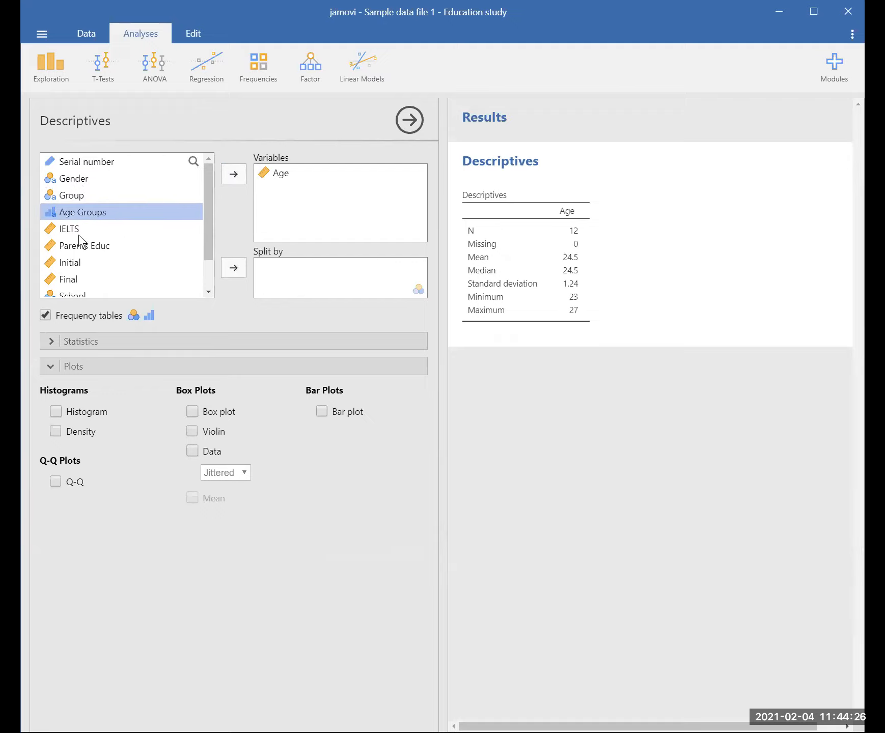
left_click(79, 234)
left_click(232, 178)
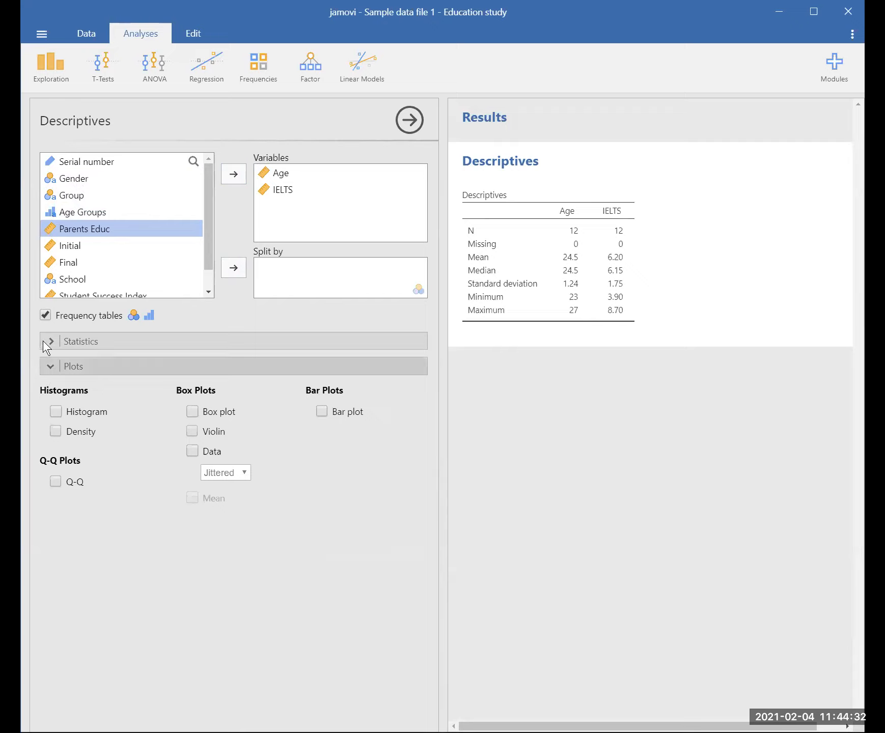
left_click(46, 315)
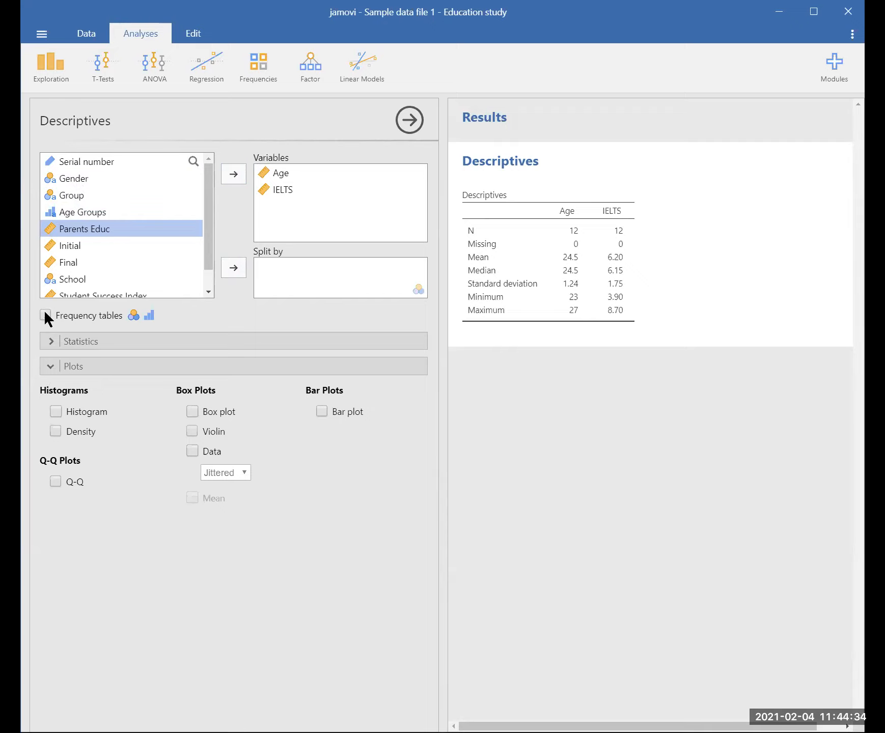
Exclude Missing, Median, Minimum and Maximum from the statistics, keeping N, Mean and Std. deviation
left_click(47, 345)
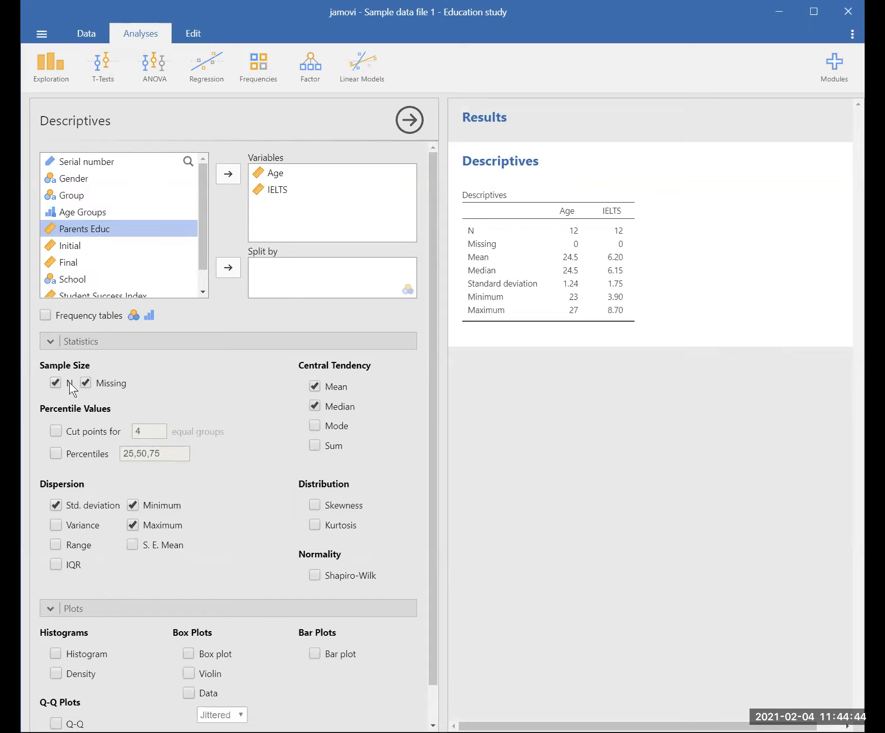
left_click(84, 384)
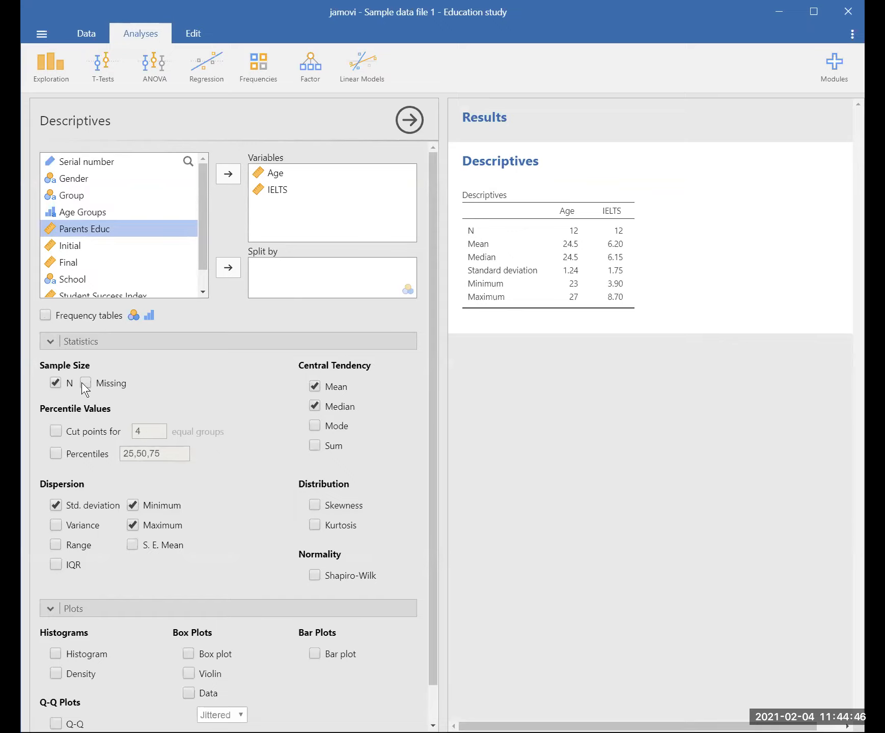
left_click(313, 404)
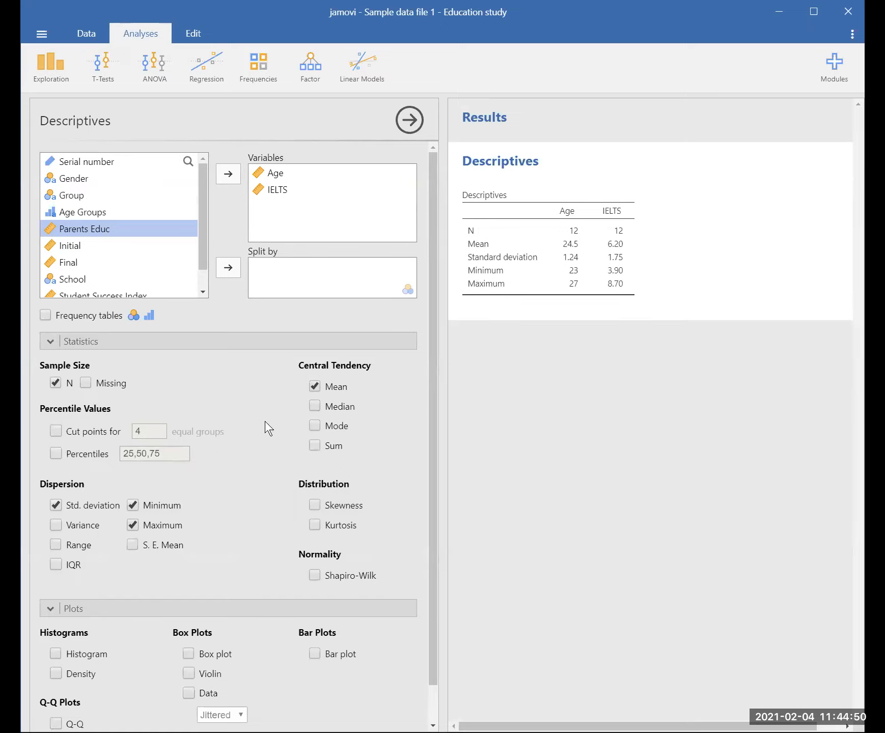
left_click(138, 502)
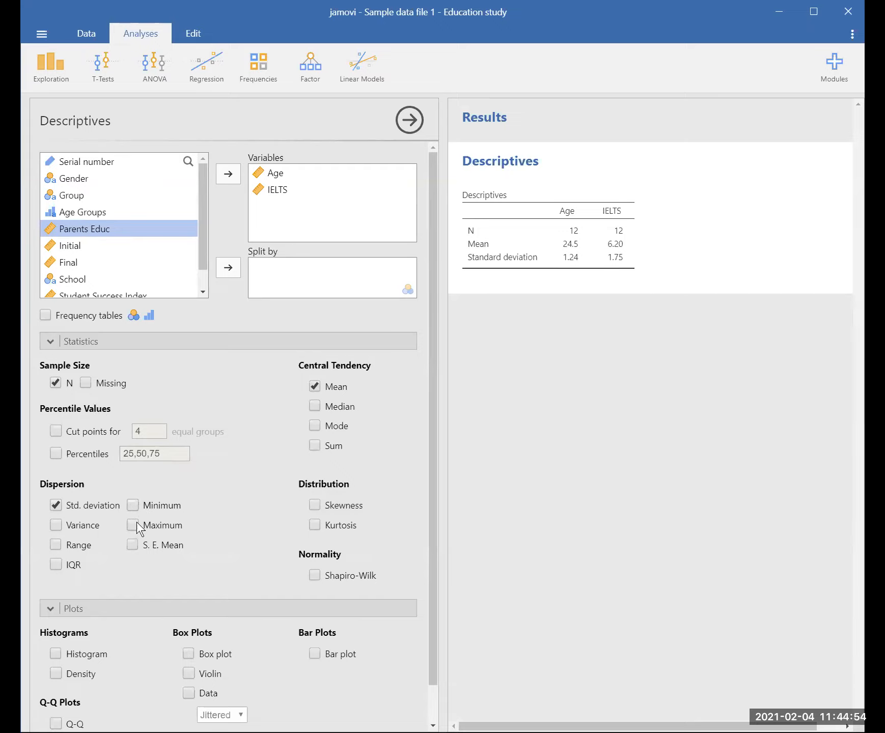
Include Minimum, Maximum and cut points for 4 equal groups in the statistics, and exclude Mean, Mode, Sum and Std. deviation
left_click(136, 522)
left_click(131, 507)
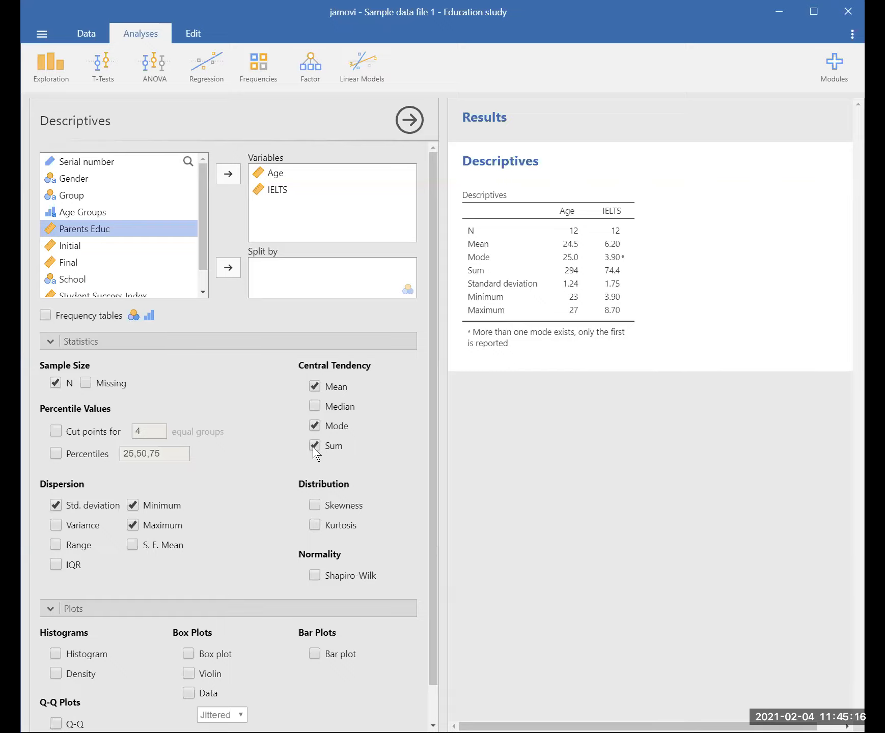
left_click(313, 426)
left_click(316, 386)
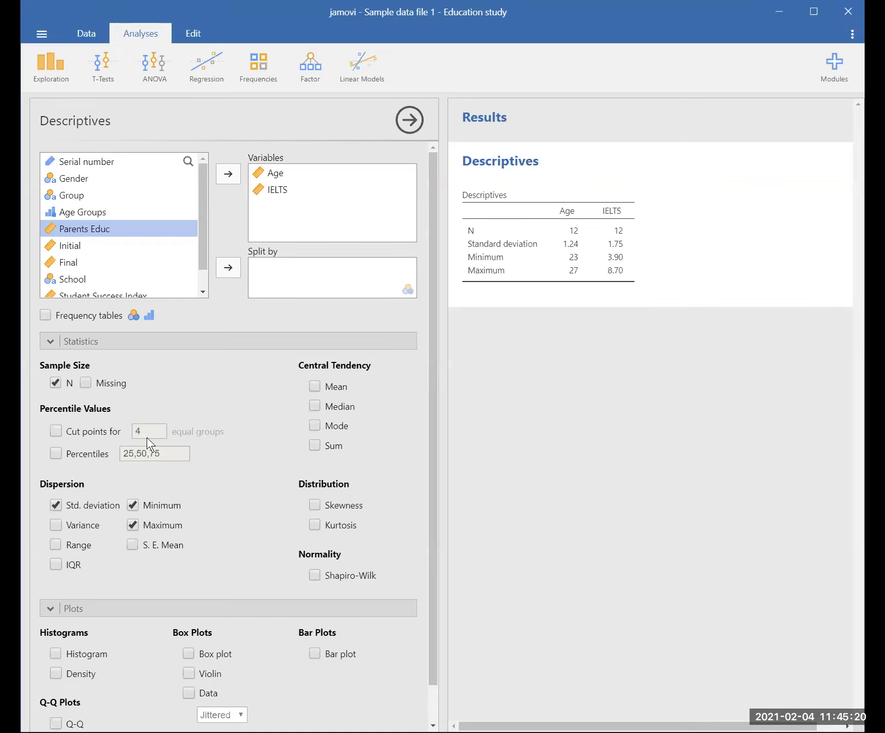
left_click(60, 508)
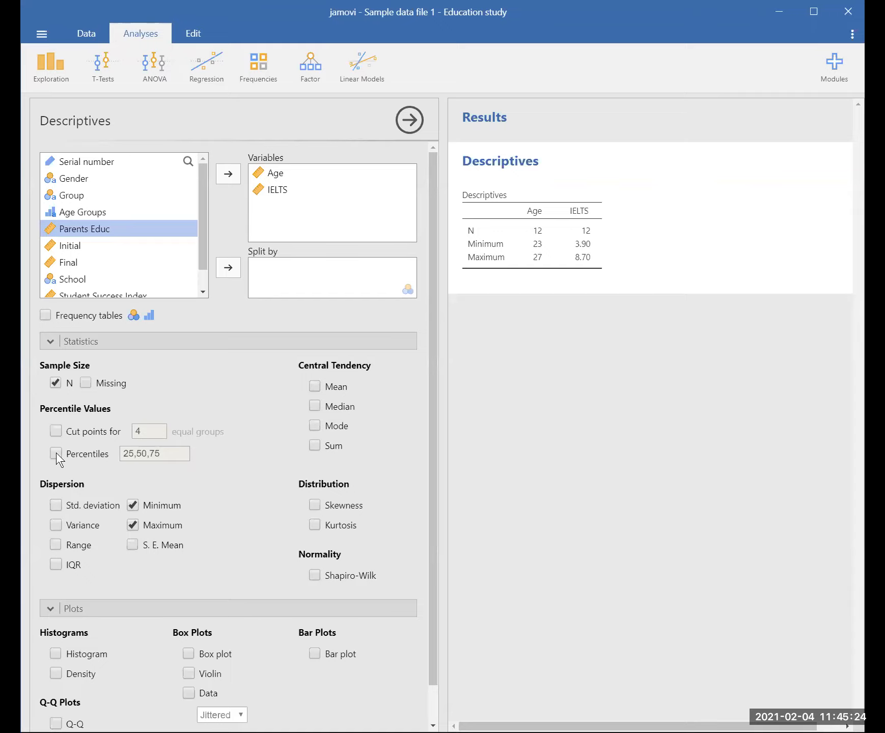
left_click(56, 428)
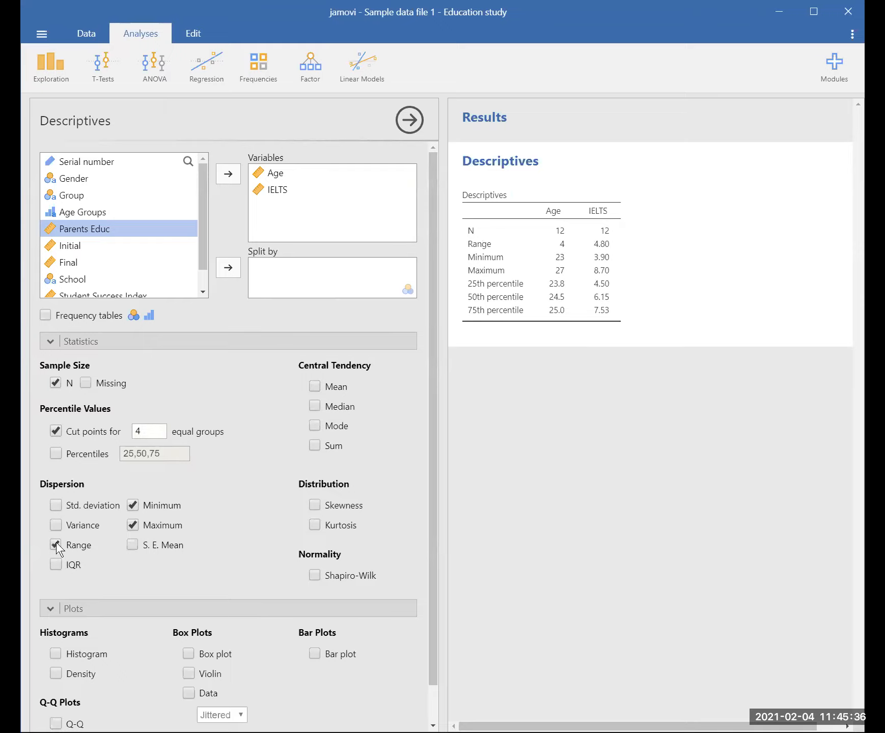
Try Range and IQR among the dispersion statistics and exclude both again
left_click(52, 565)
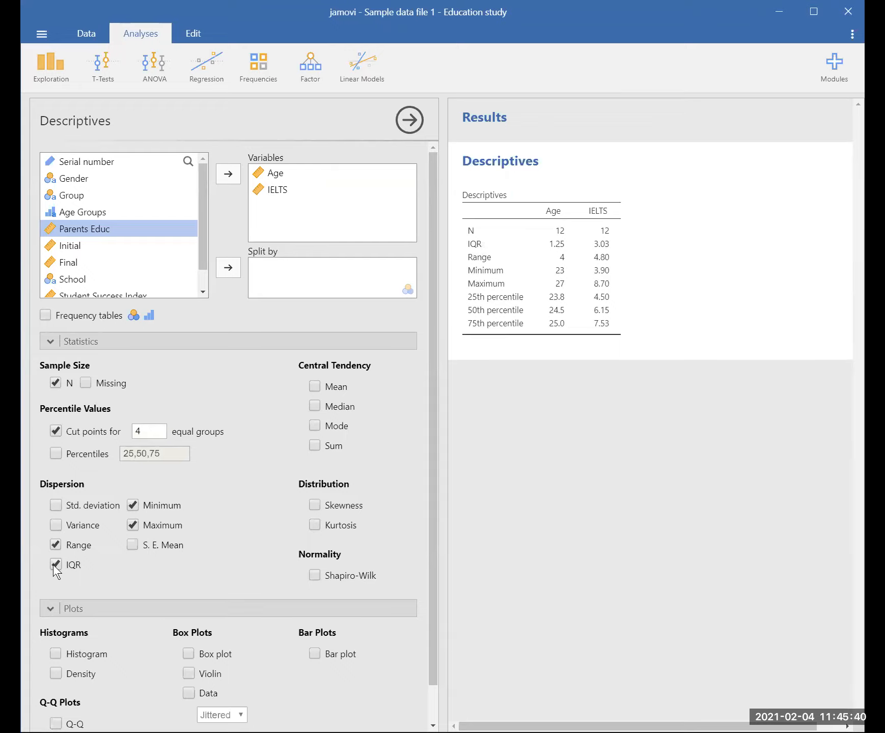
left_click(54, 564)
left_click(58, 542)
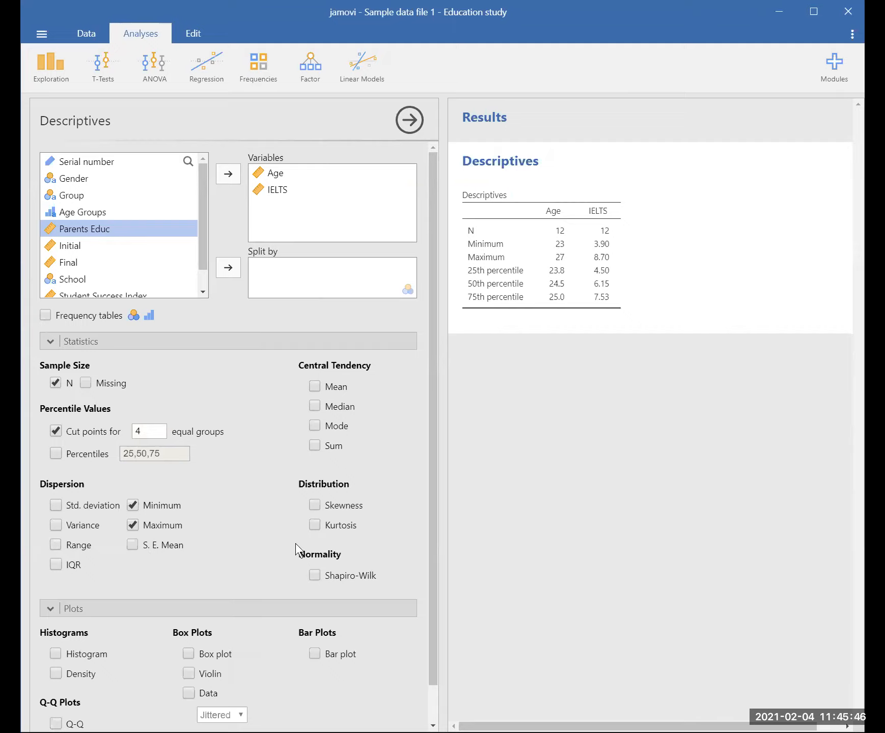
Add Skewness to the statistics and plot histograms with density curves for Age and IELTS
left_click(313, 507)
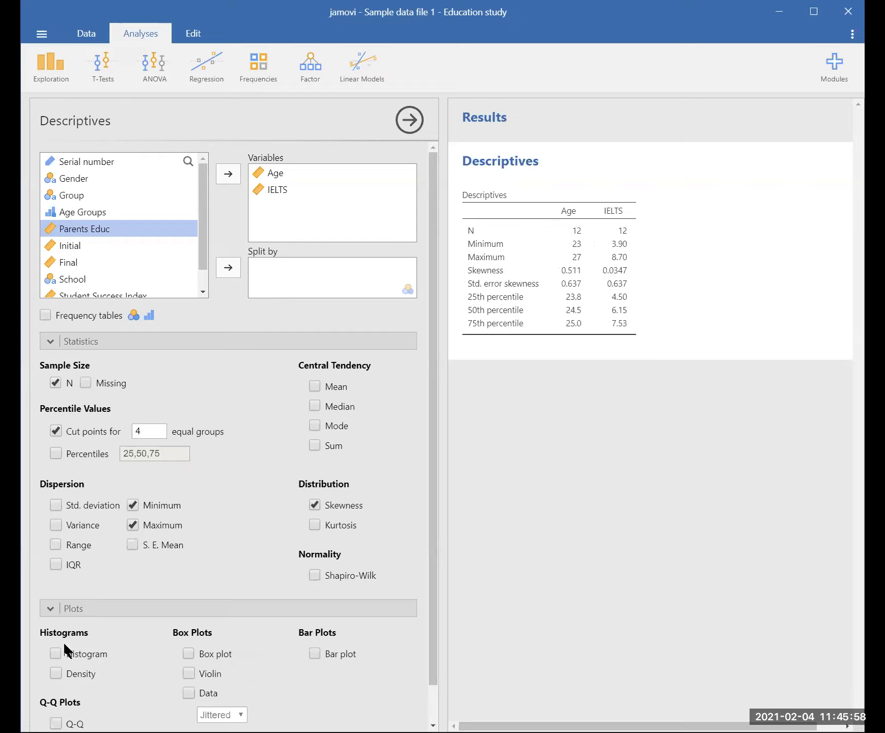
left_click(56, 656)
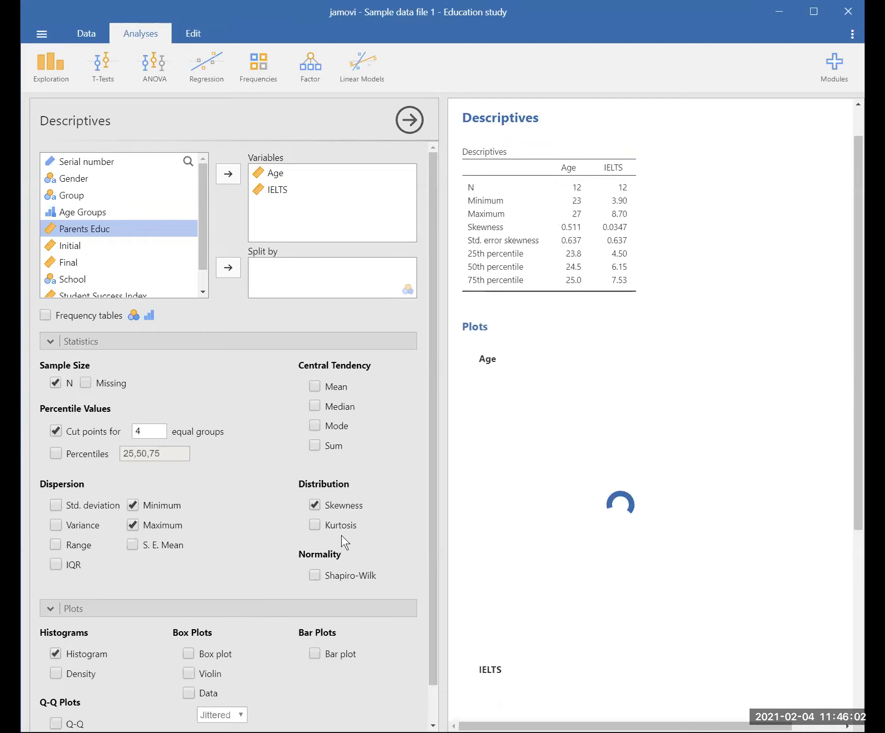
scroll(340, 535, "down", 2)
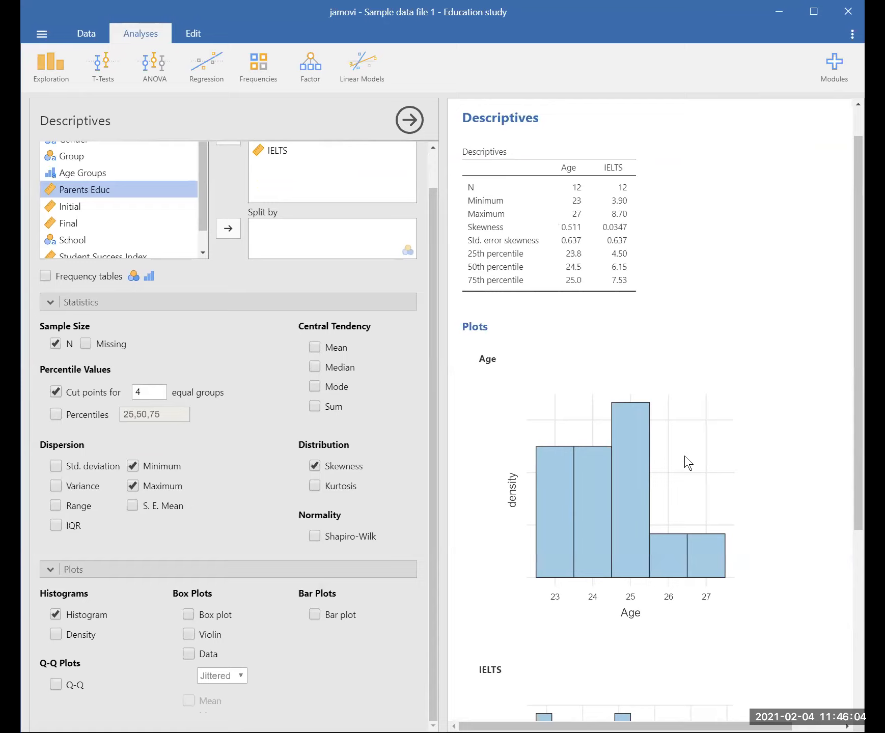
scroll(686, 462, "down", 5)
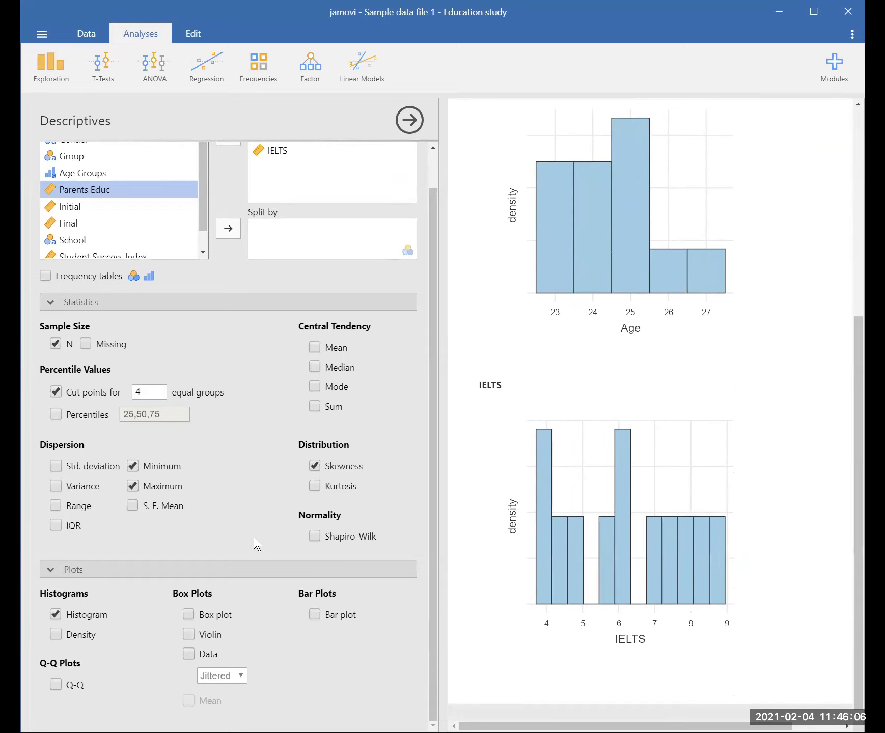
left_click(56, 634)
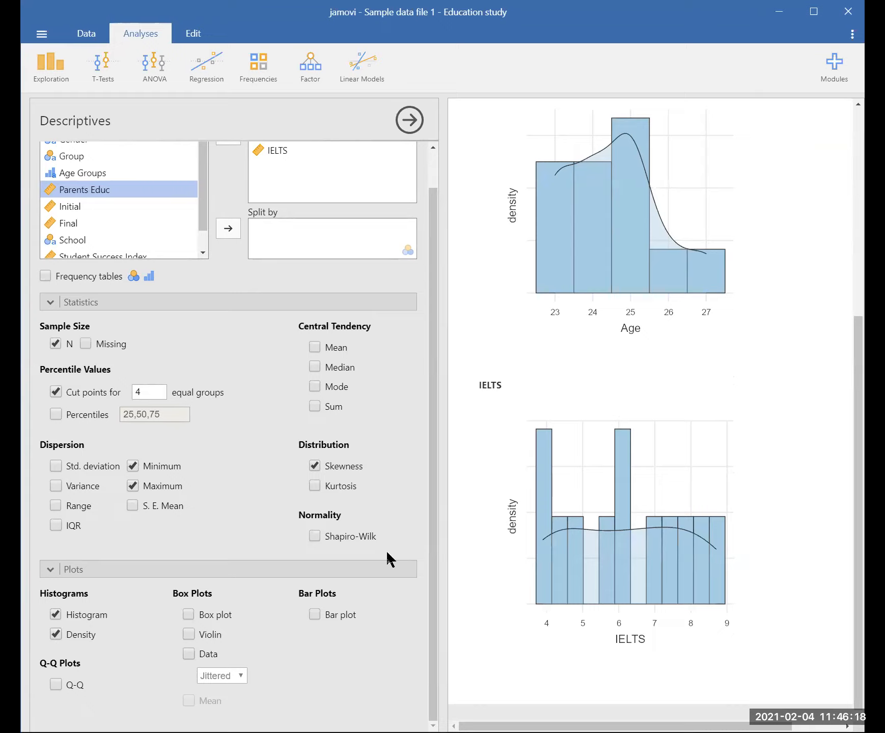
Add Initial and Final to the analysed variables and review their histograms and skewness
left_click(56, 208)
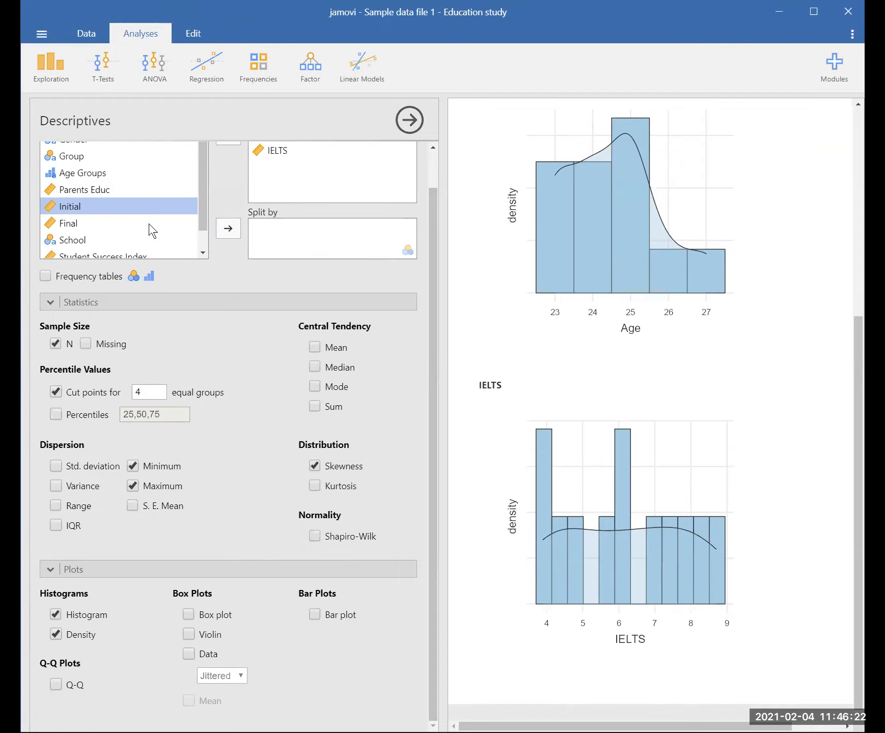
scroll(221, 176, "up", 1)
left_click(228, 174)
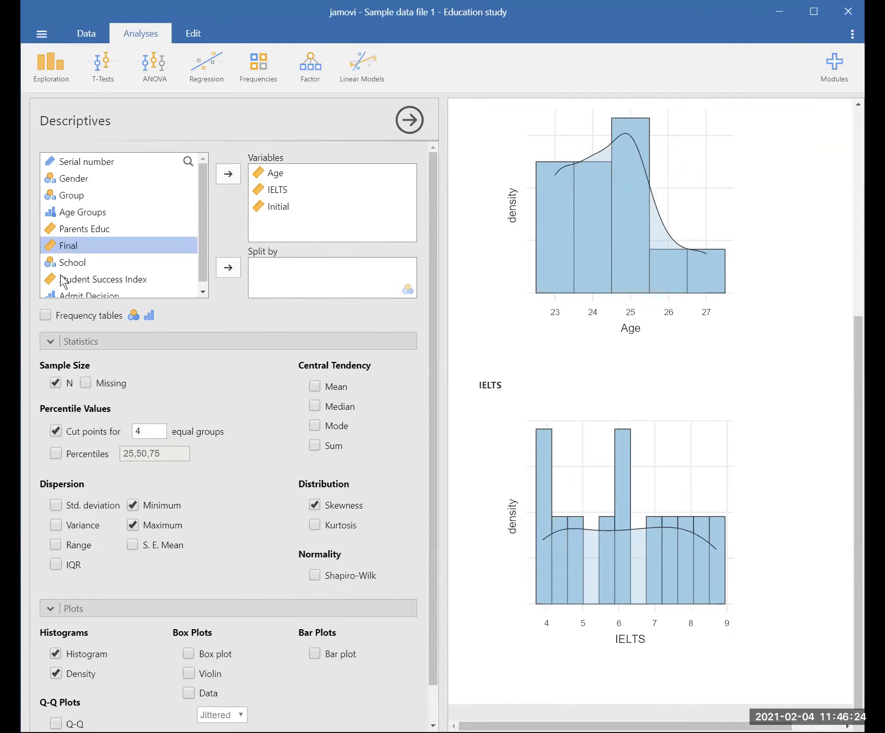
left_click(228, 174)
scroll(617, 407, "down", 5)
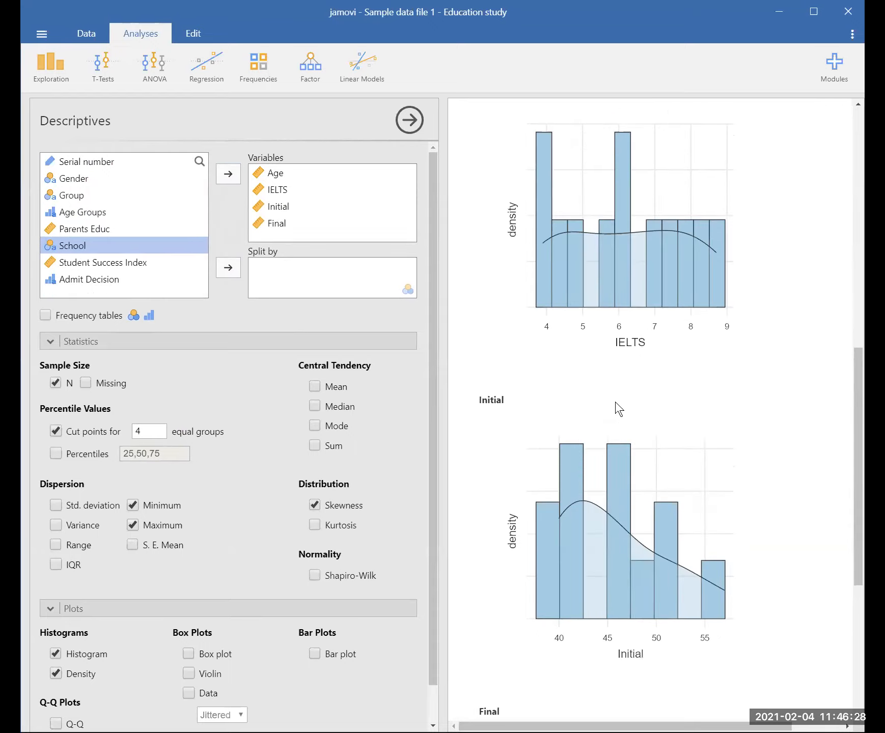
scroll(616, 407, "down", 3)
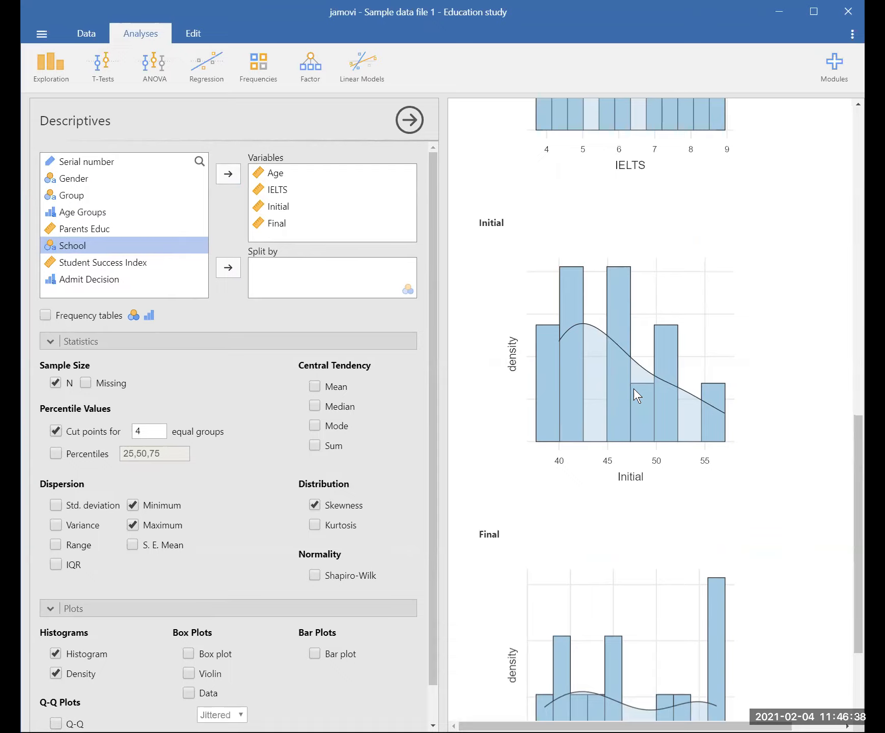
scroll(634, 388, "up", 10)
scroll(634, 388, "up", 5)
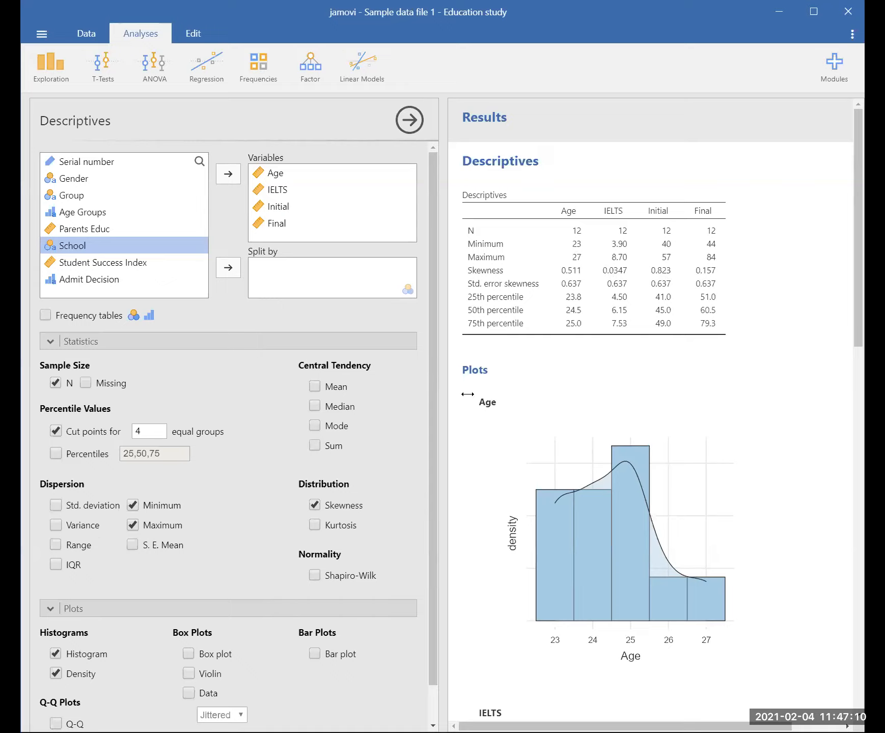
Try Kurtosis among the distribution statistics, then exclude it and add the Shapiro-Wilk normality test
left_click(315, 525)
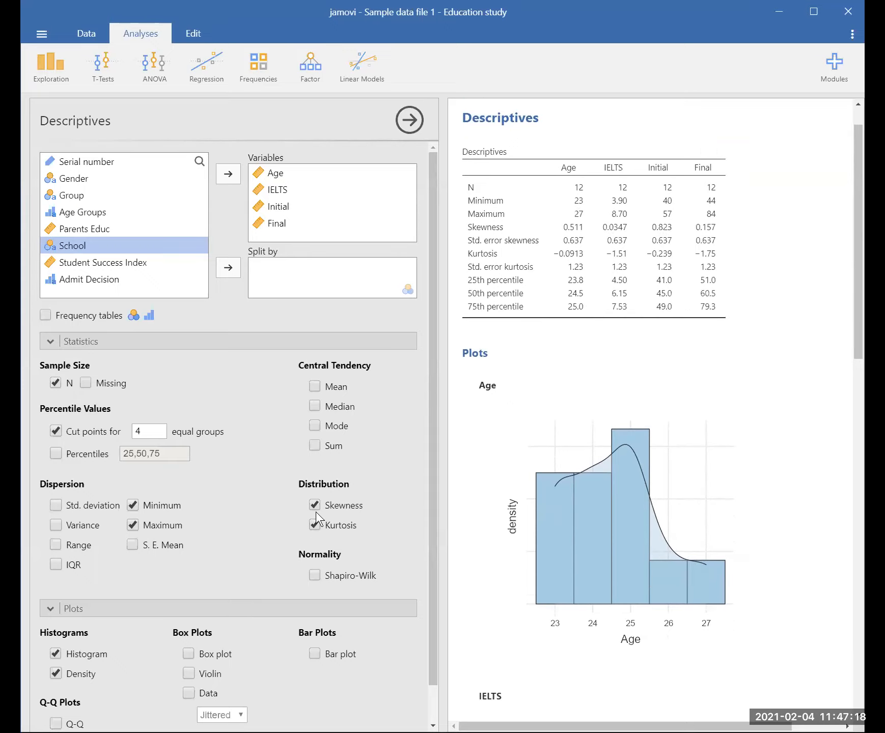
left_click(315, 576)
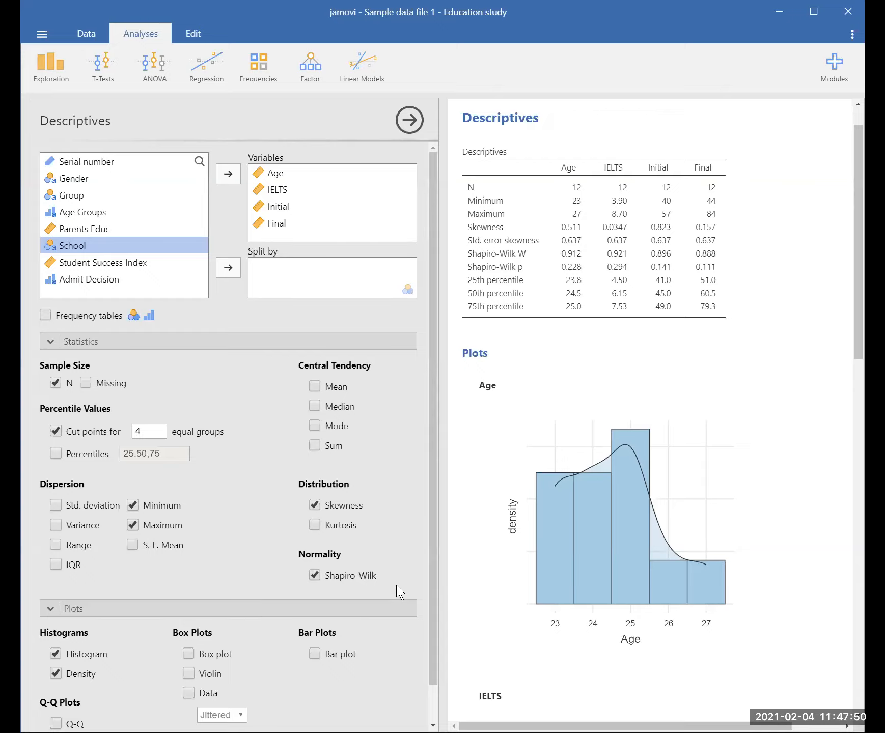
Produce Q-Q plots for the variables, compare them with the histograms, and turn the Q-Q plots off
scroll(399, 592, "down", 1)
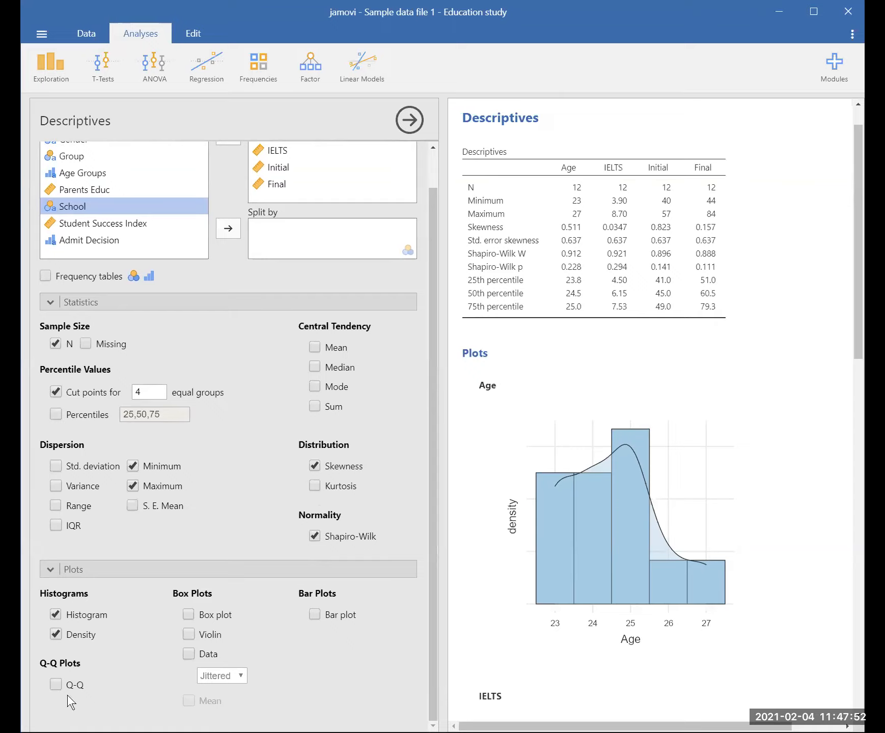
left_click(56, 685)
scroll(620, 572, "down", 15)
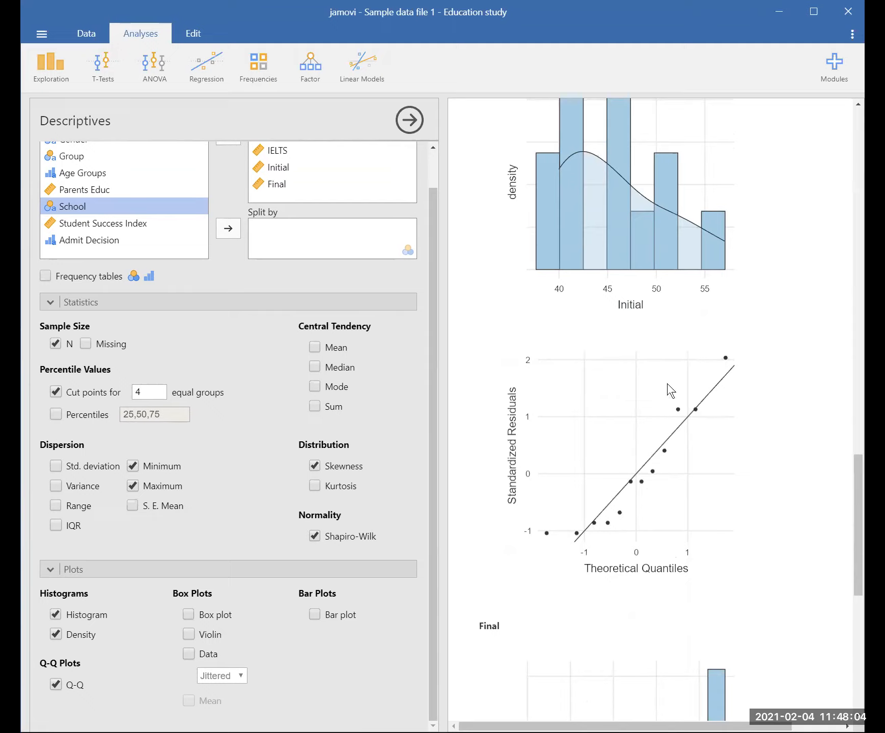
scroll(642, 372, "up", 3)
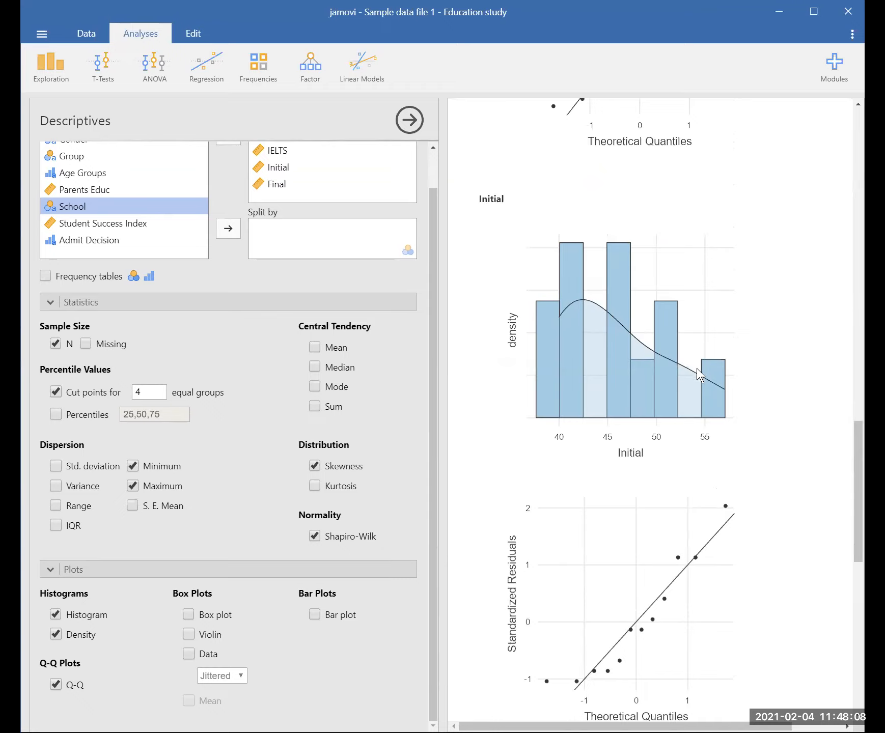
scroll(736, 421, "down", 8)
scroll(737, 422, "down", 4)
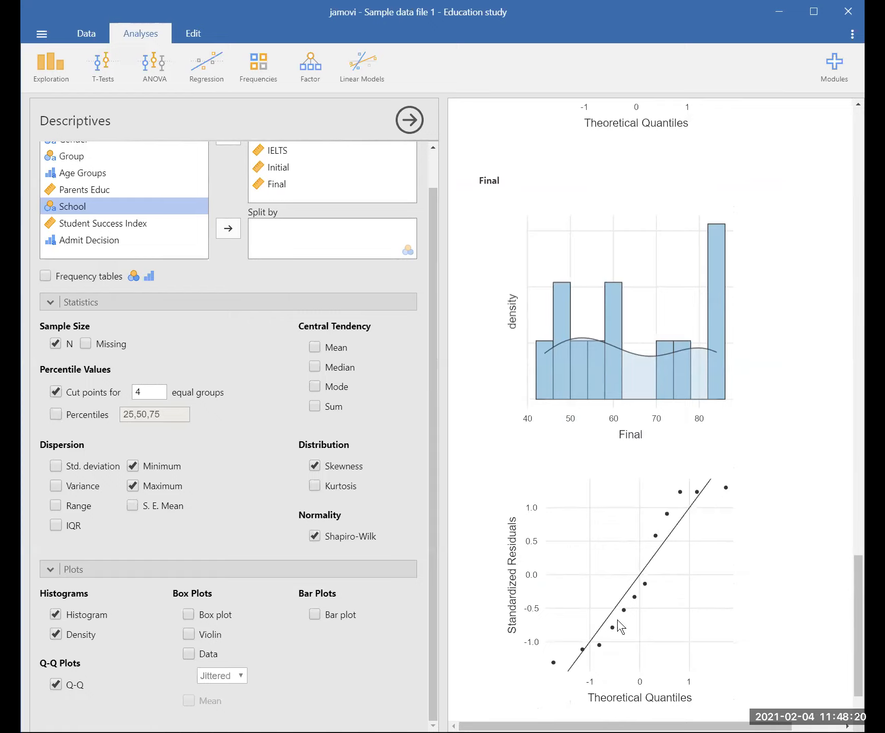
scroll(619, 627, "down", 2)
scroll(620, 626, "up", 12)
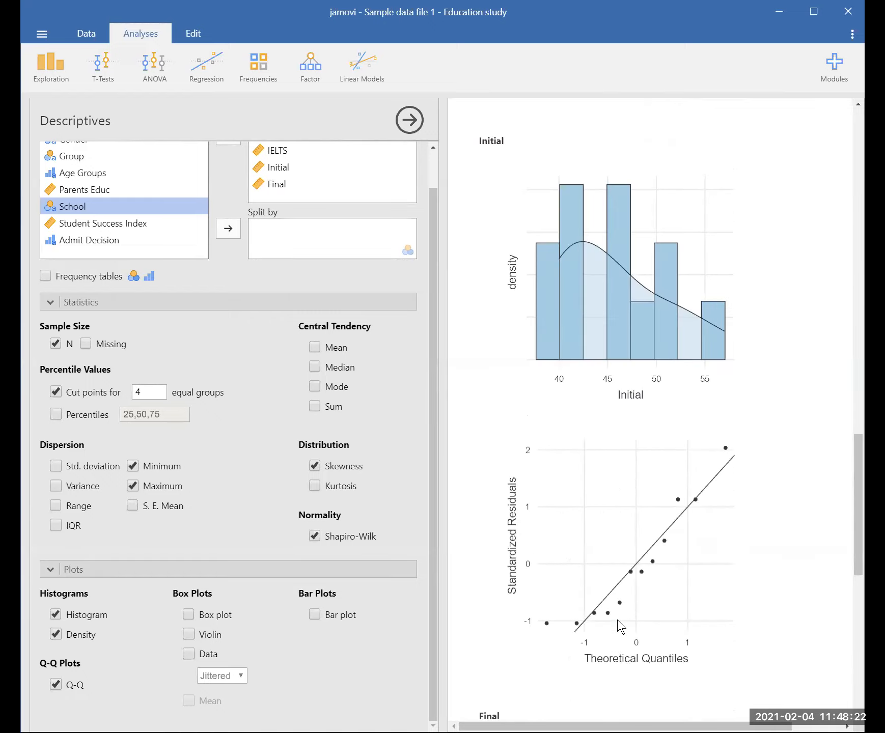
scroll(618, 621, "up", 12)
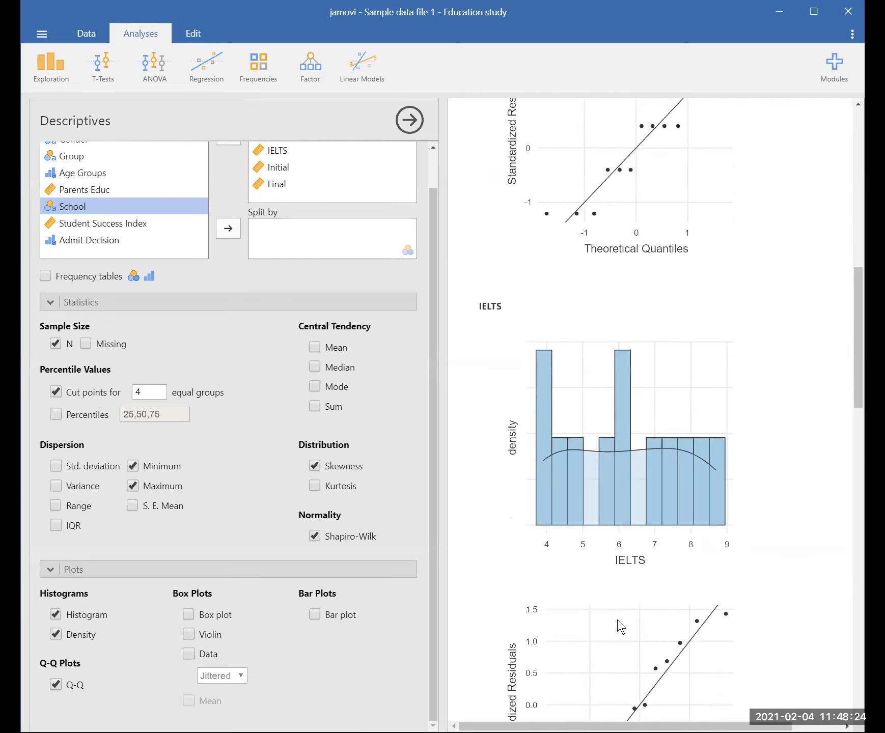
scroll(617, 619, "up", 5)
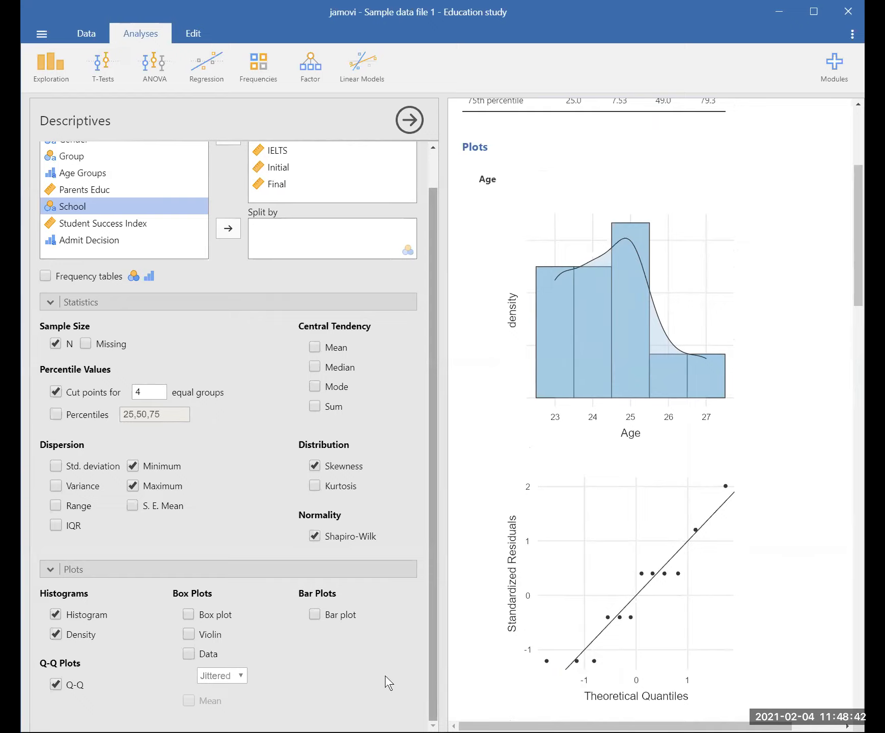
left_click(56, 686)
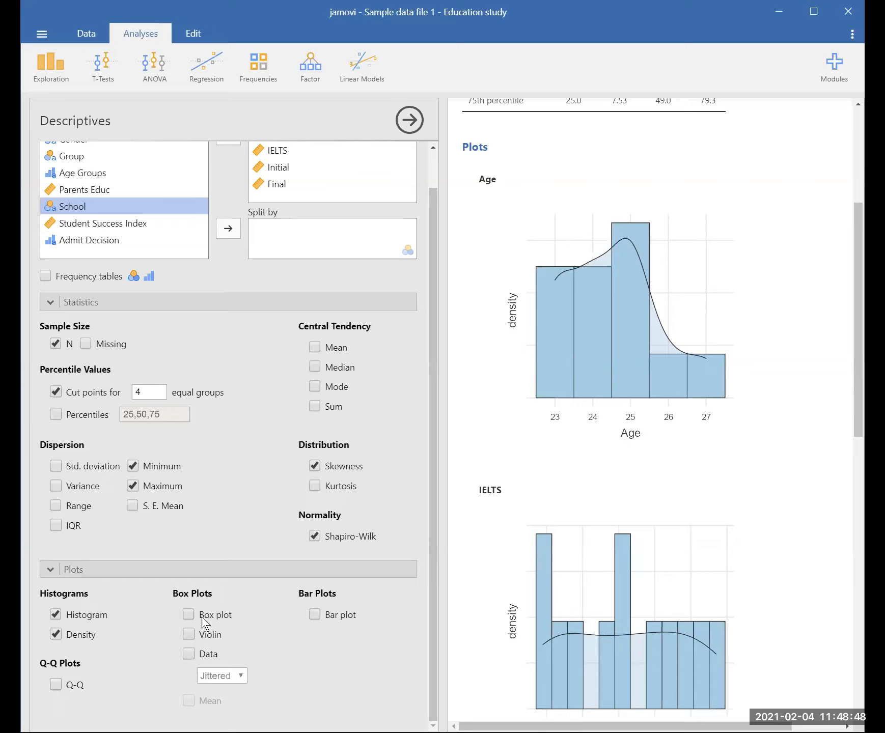
Produce box plots for the variables, examine the one for Age, and turn the box plots off
left_click(189, 615)
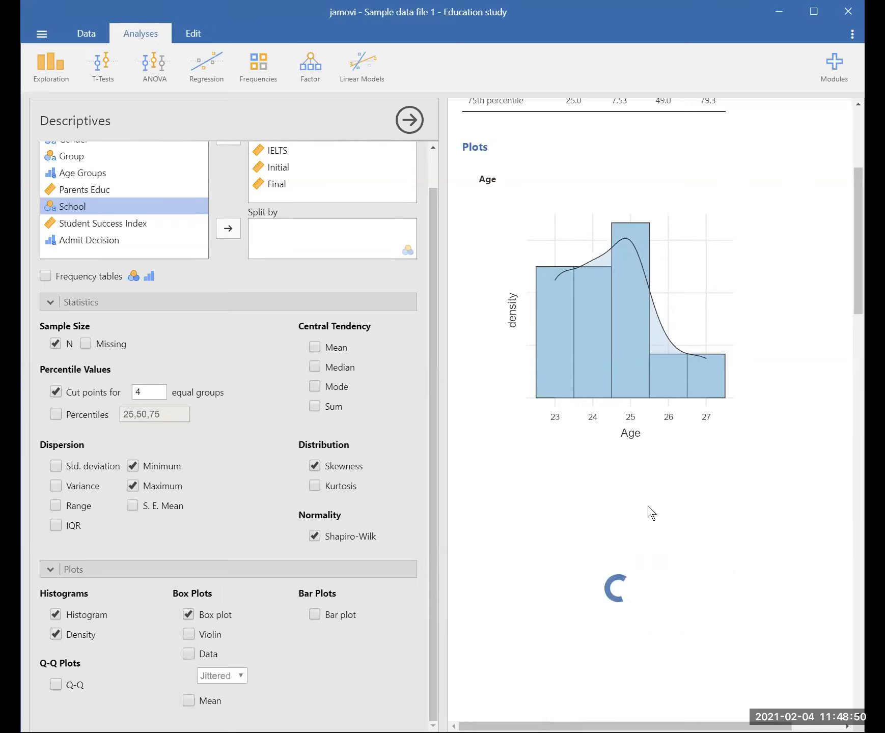
scroll(648, 507, "down", 3)
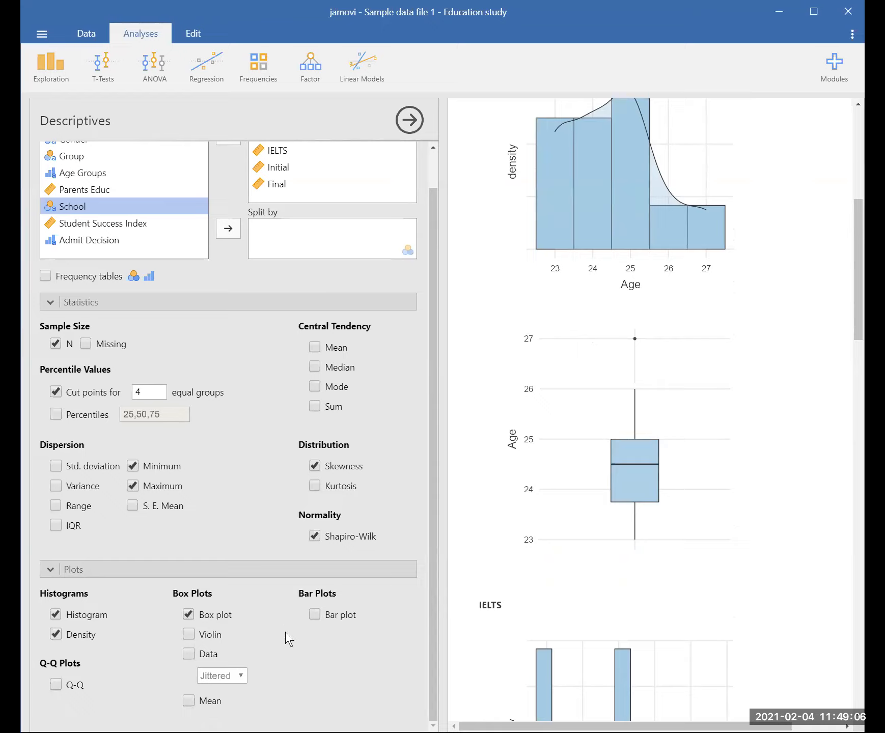
left_click(188, 615)
Plot the individual data points of the variables, try the Stacked arrangement, and set it back to Jittered
left_click(189, 655)
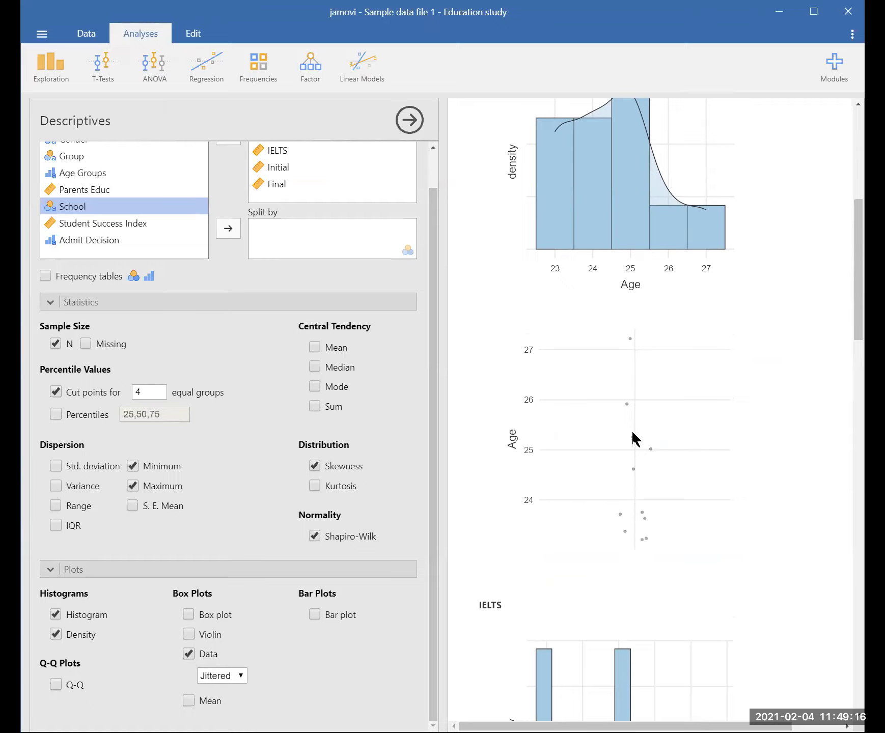
scroll(632, 439, "down", 10)
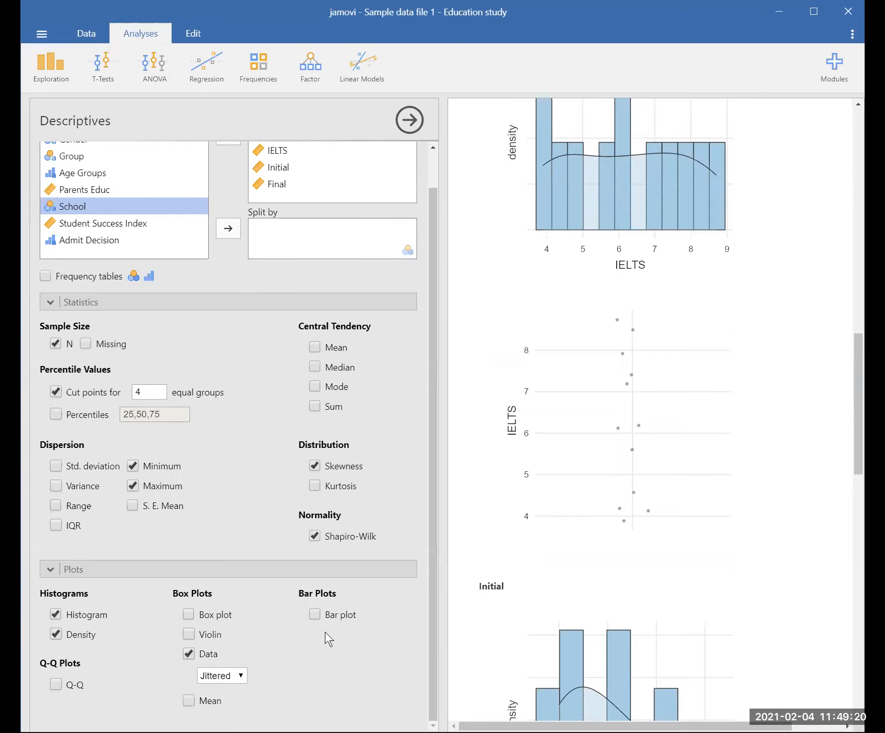
left_click(241, 676)
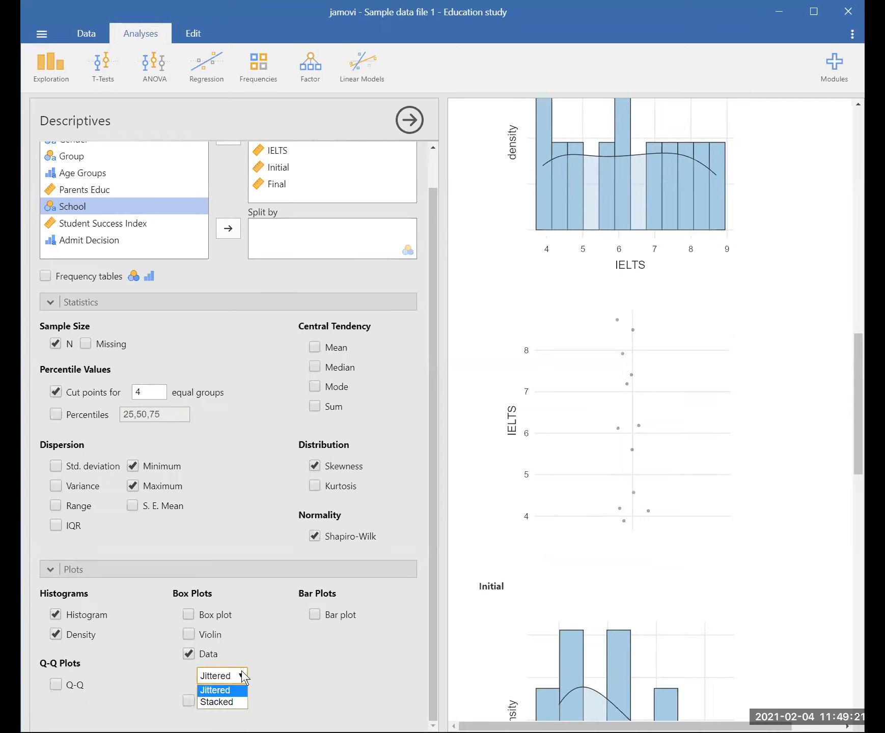
left_click(233, 703)
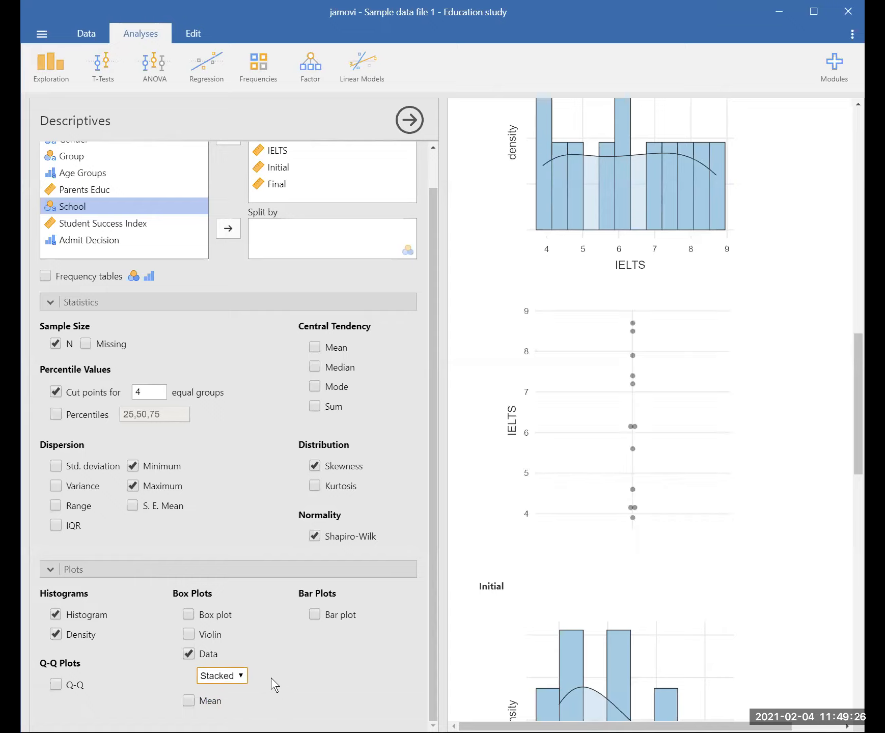
left_click(239, 674)
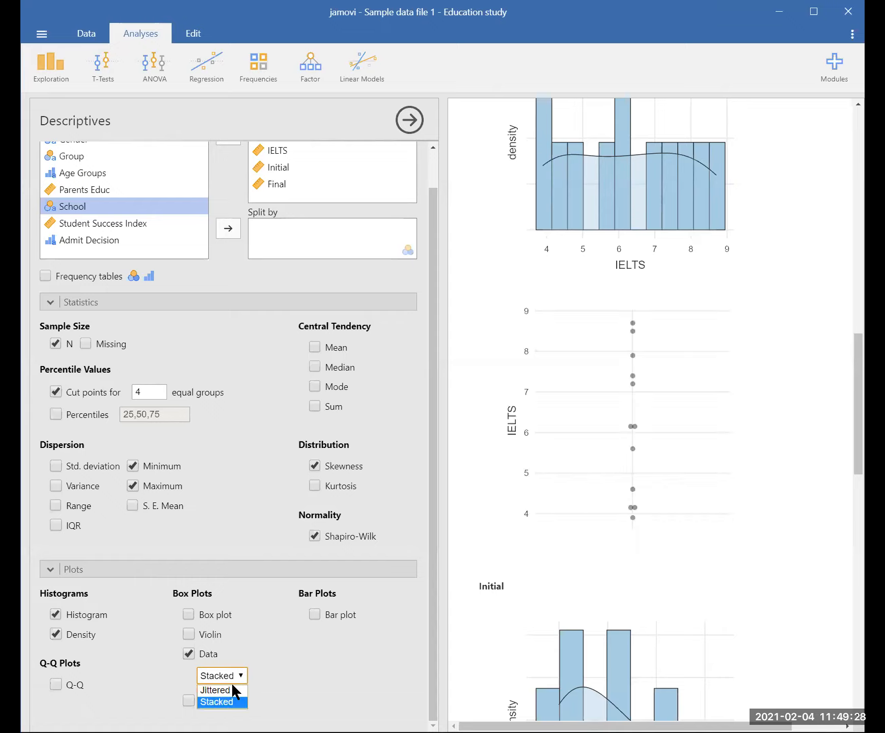
left_click(231, 690)
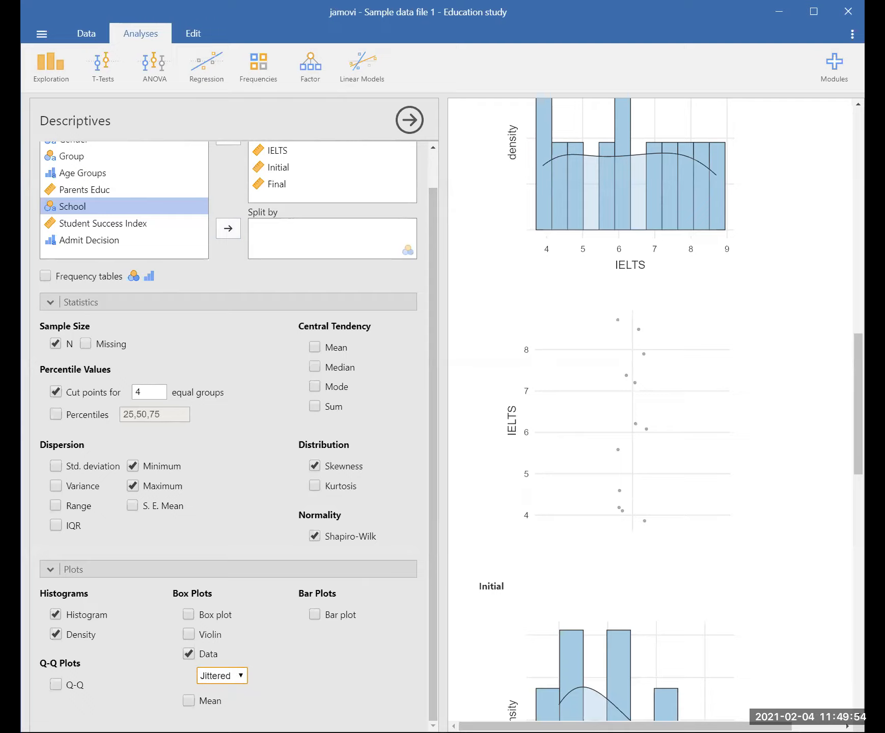
Switch to the PowerPoint slide show on statistical analysis with jamovi
key("alt+Tab")
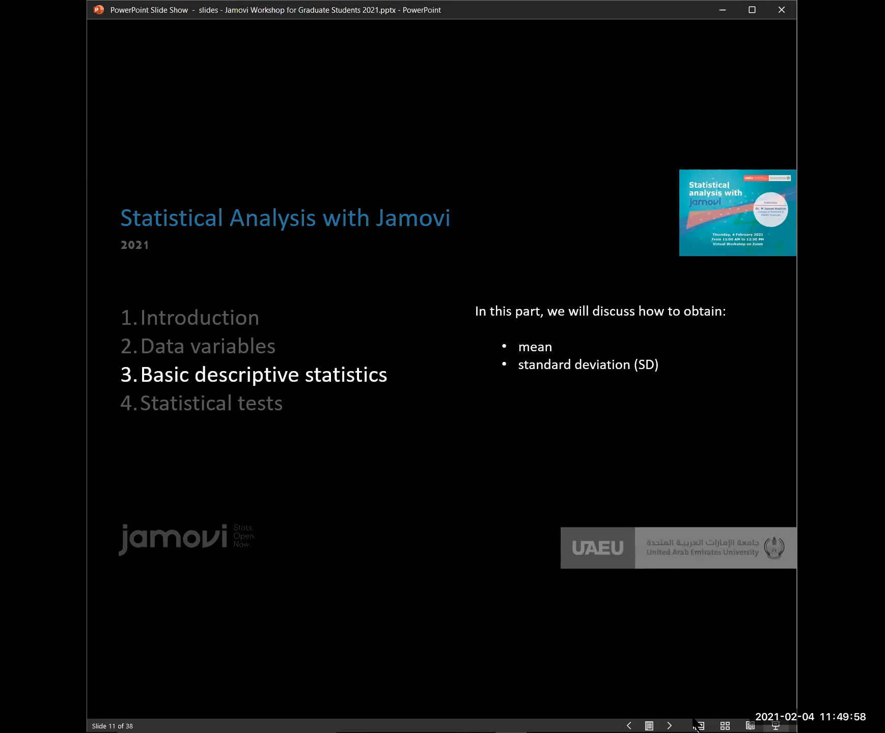
Advance the slide show past the descriptive statistics and sample size slides and reveal the before-and-after study estimates on the Bayesian approach slide
left_click(671, 724)
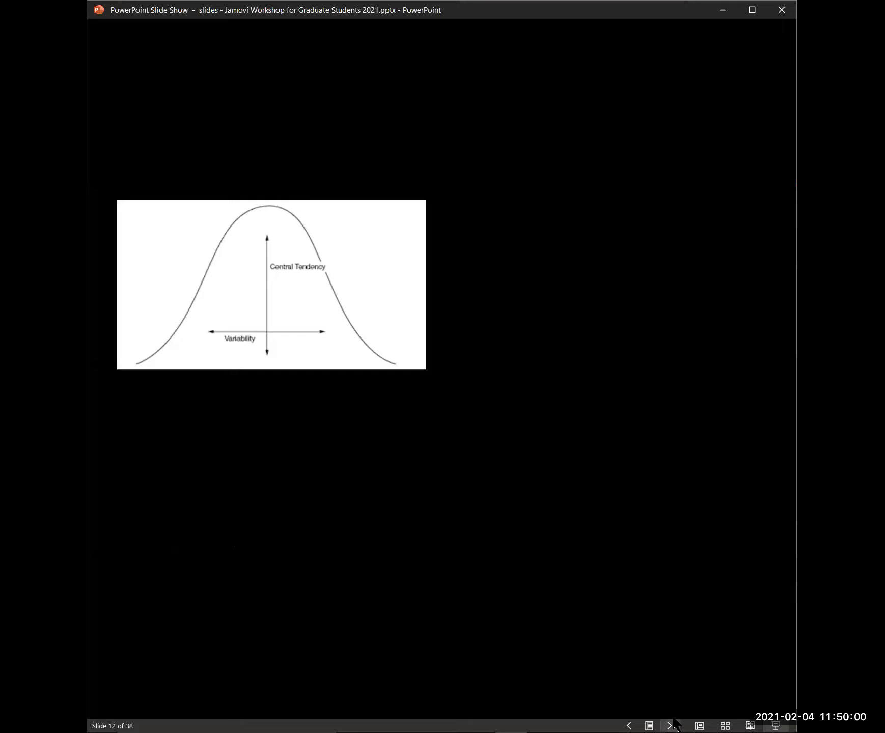
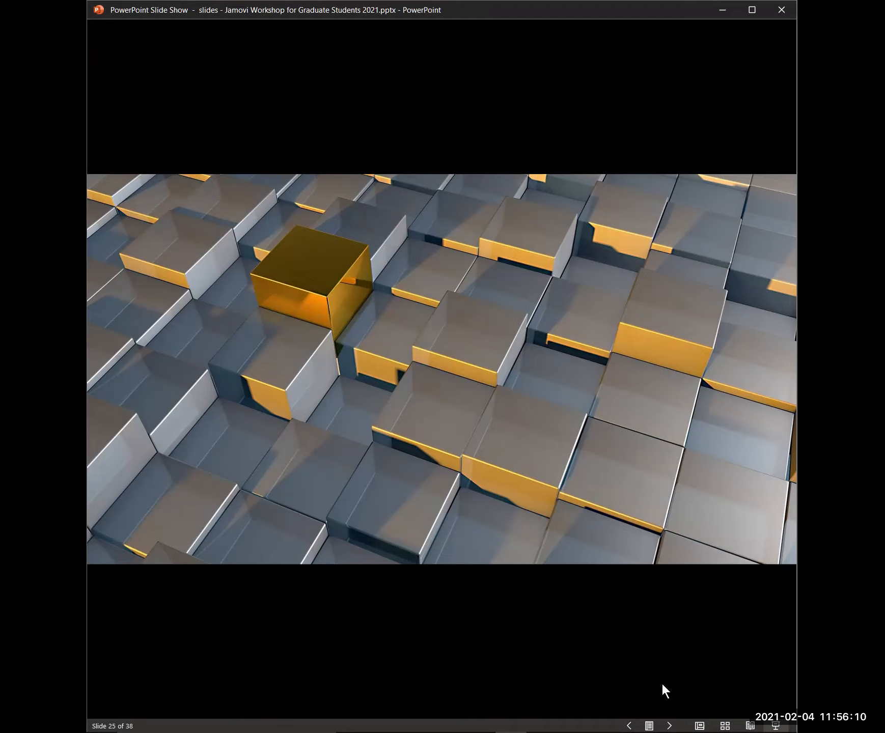
left_click(668, 725)
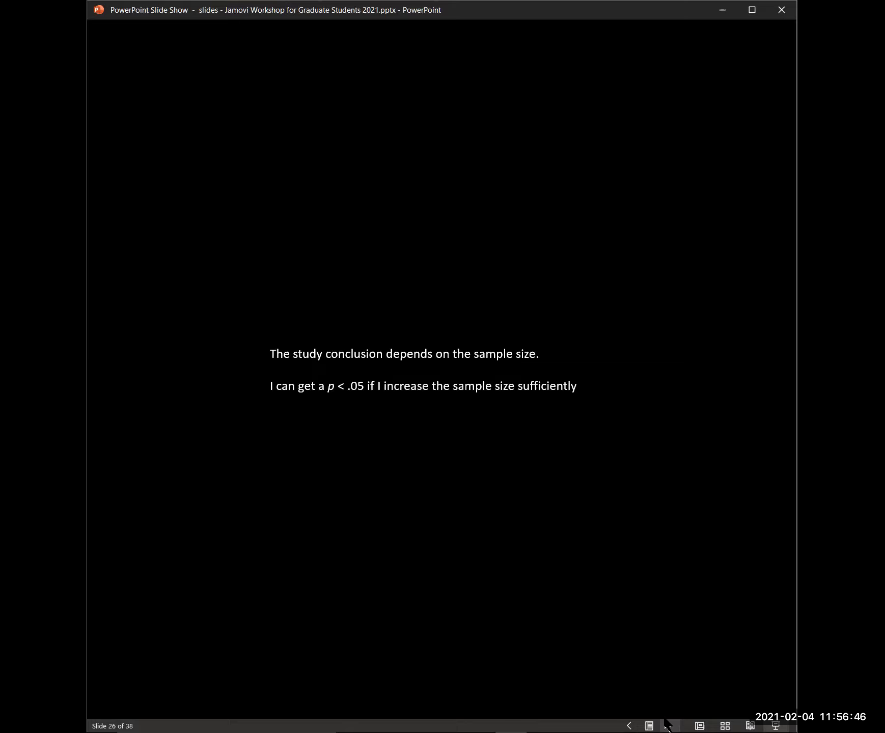
left_click(667, 726)
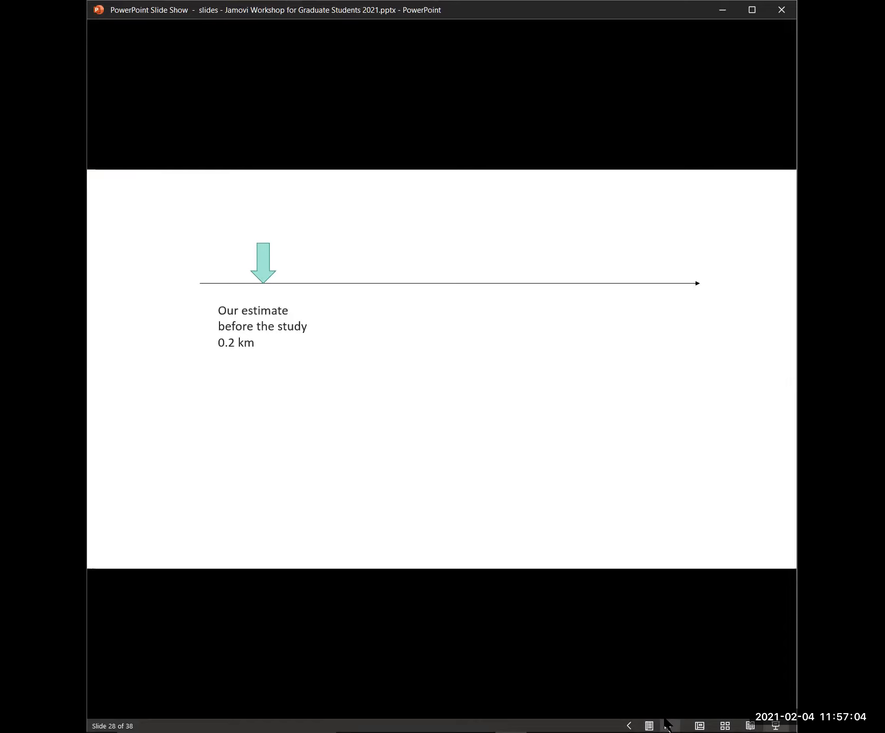
left_click(666, 724)
left_click(666, 724)
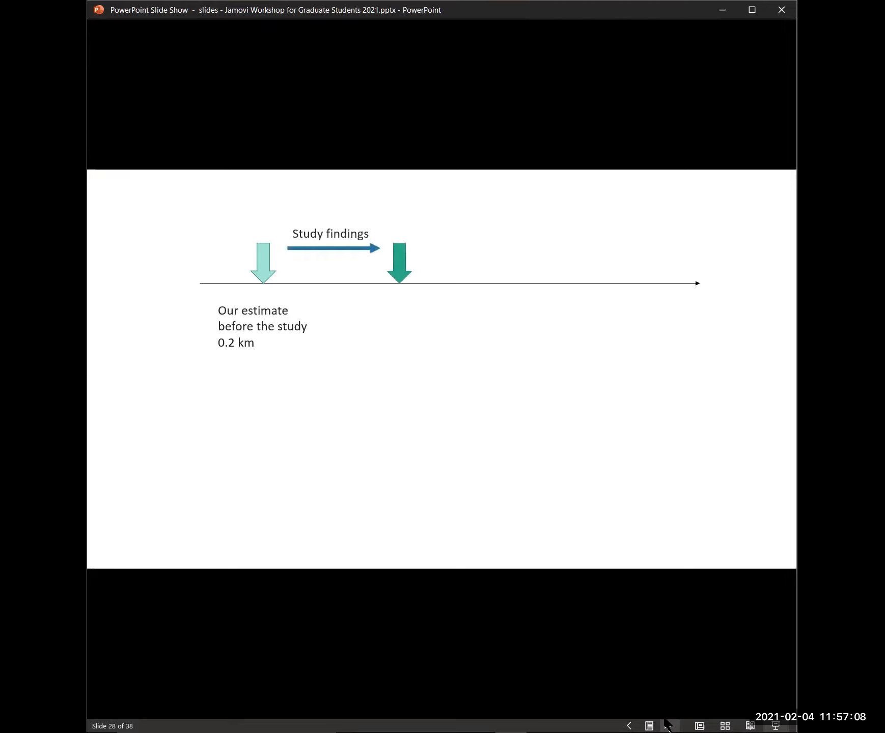
left_click(666, 724)
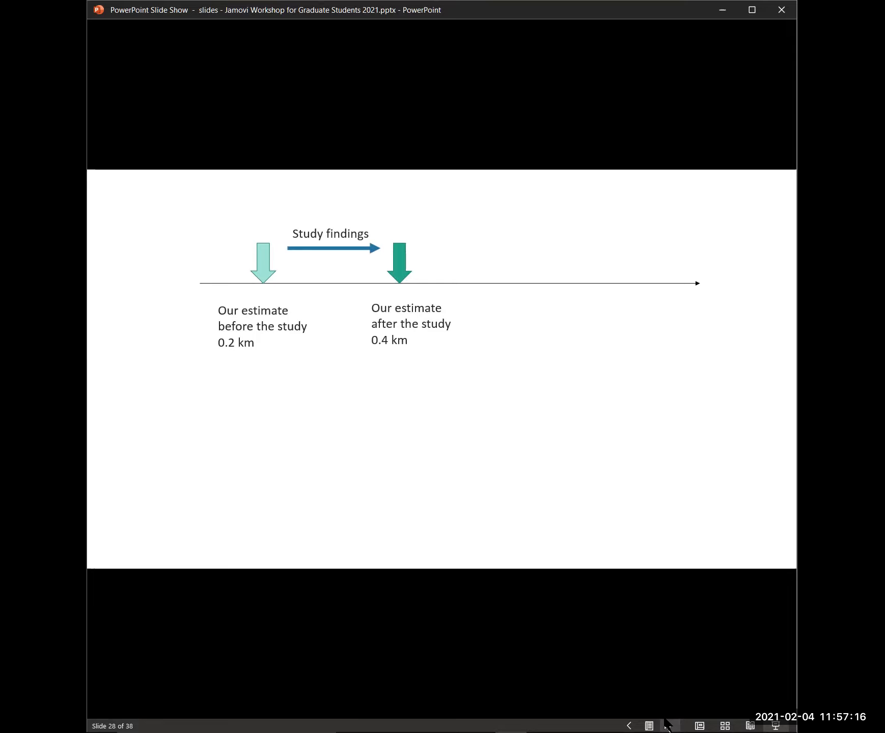
left_click(667, 725)
left_click(666, 725)
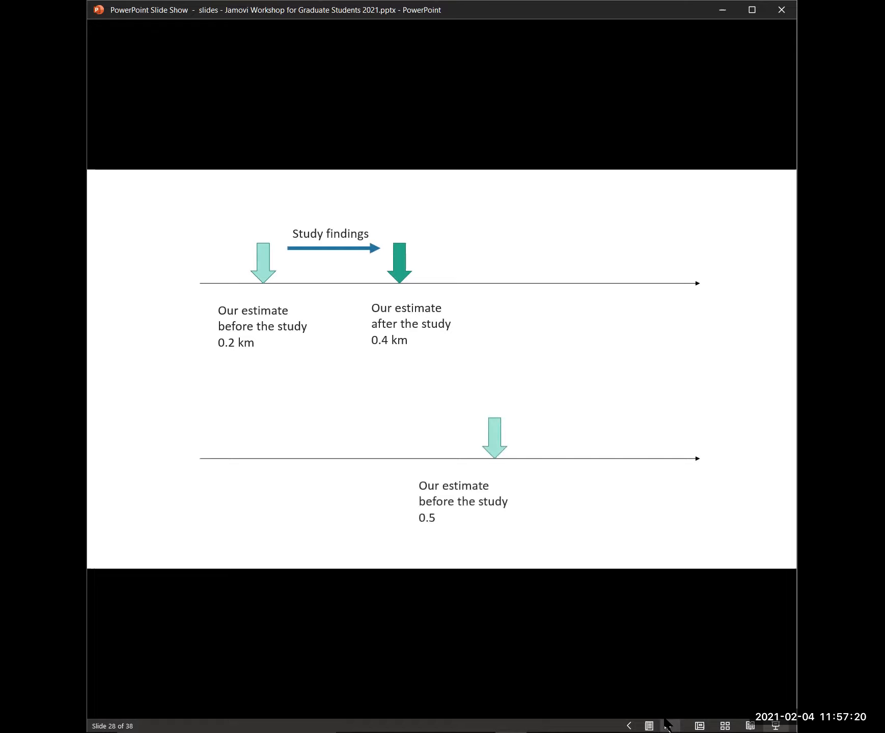
left_click(666, 725)
left_click(666, 725)
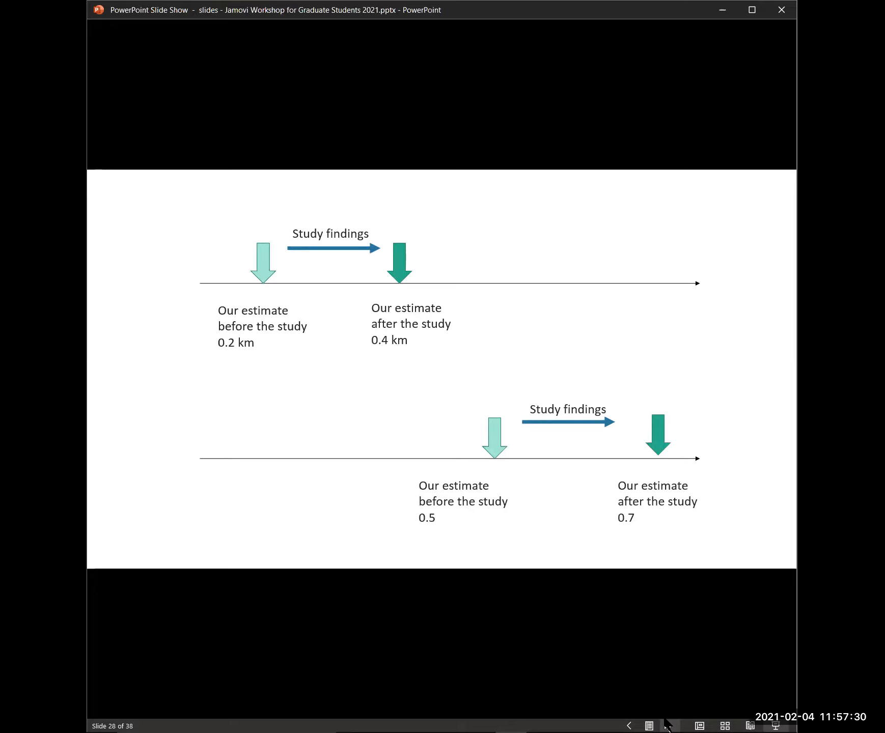
key("Right")
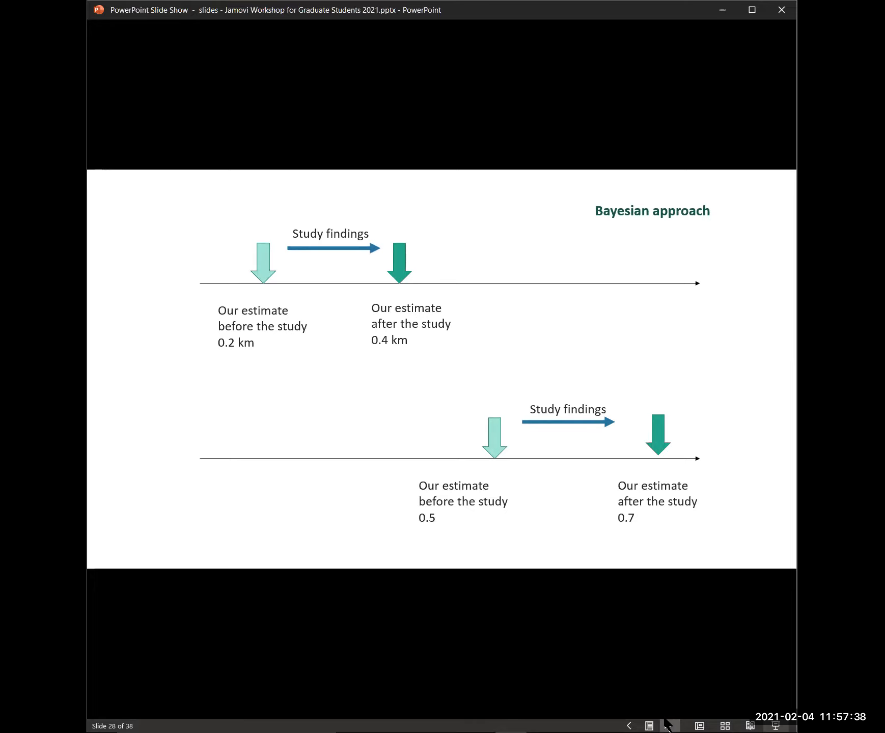
Go through the slides on Bayes factor interpretation, p values versus effect size, and the effect size measures including the e value
left_click(668, 725)
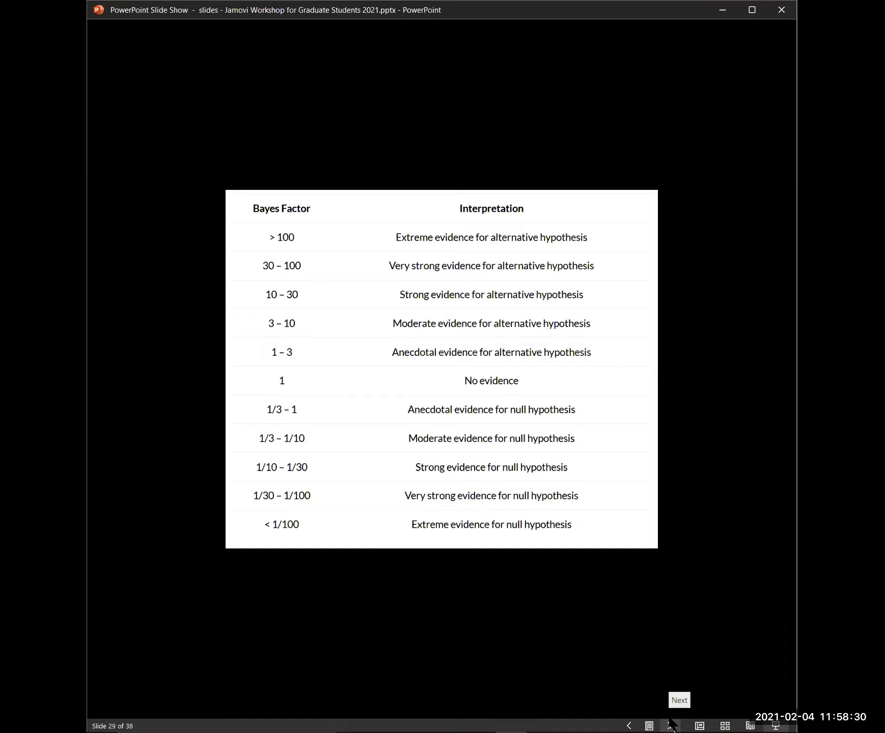
left_click(670, 720)
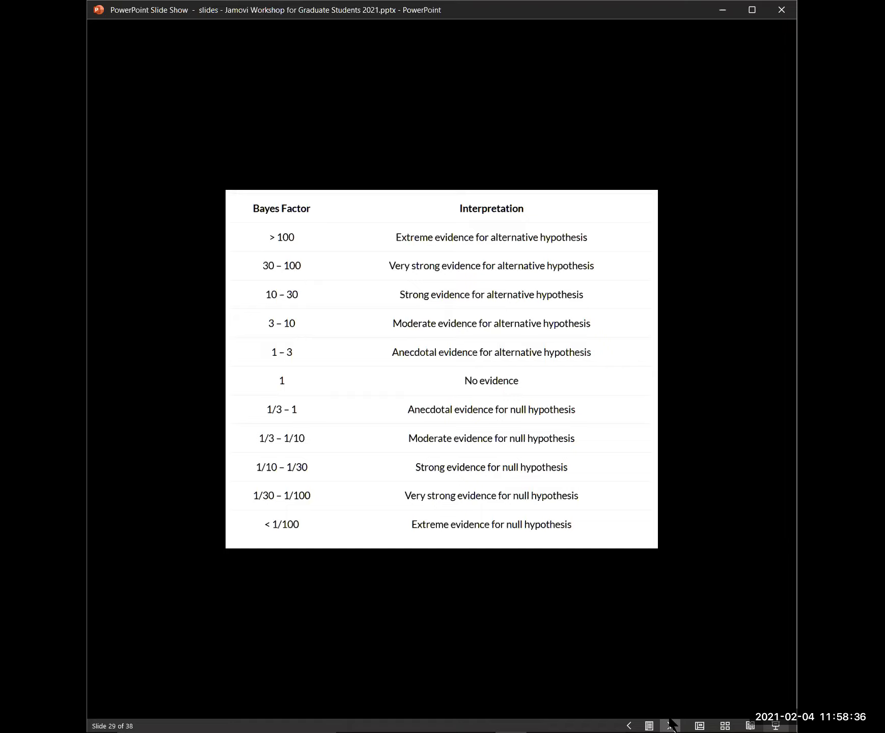
left_click(670, 725)
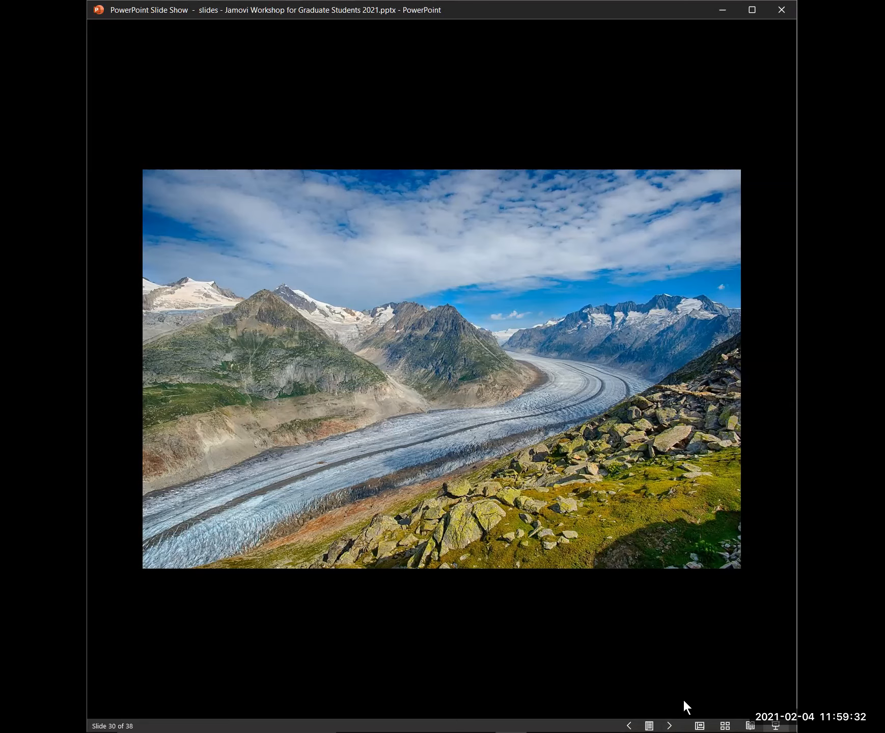
left_click(686, 681)
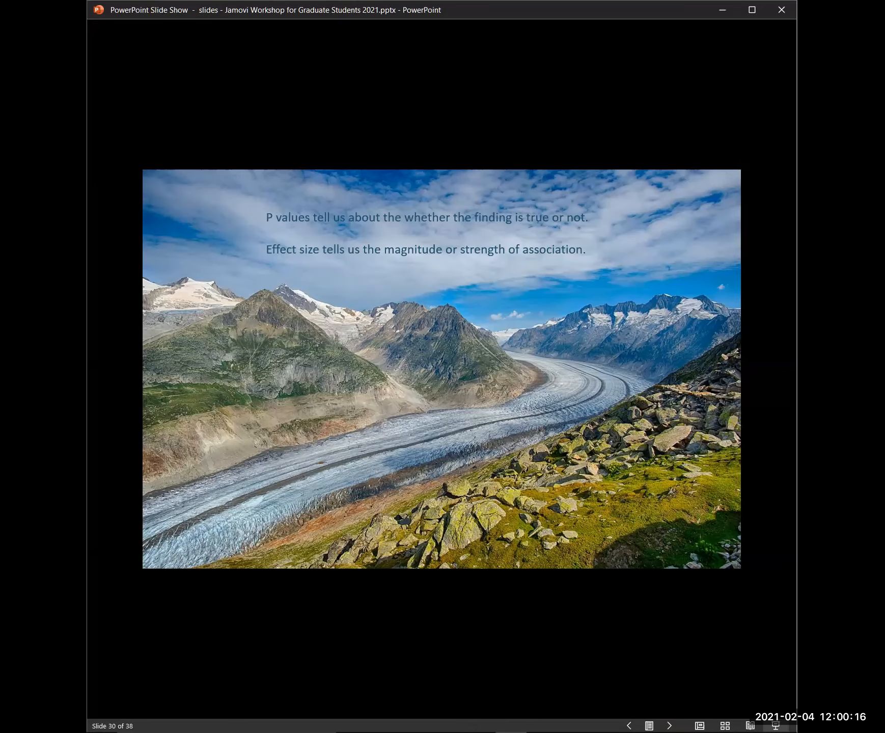
key("Right")
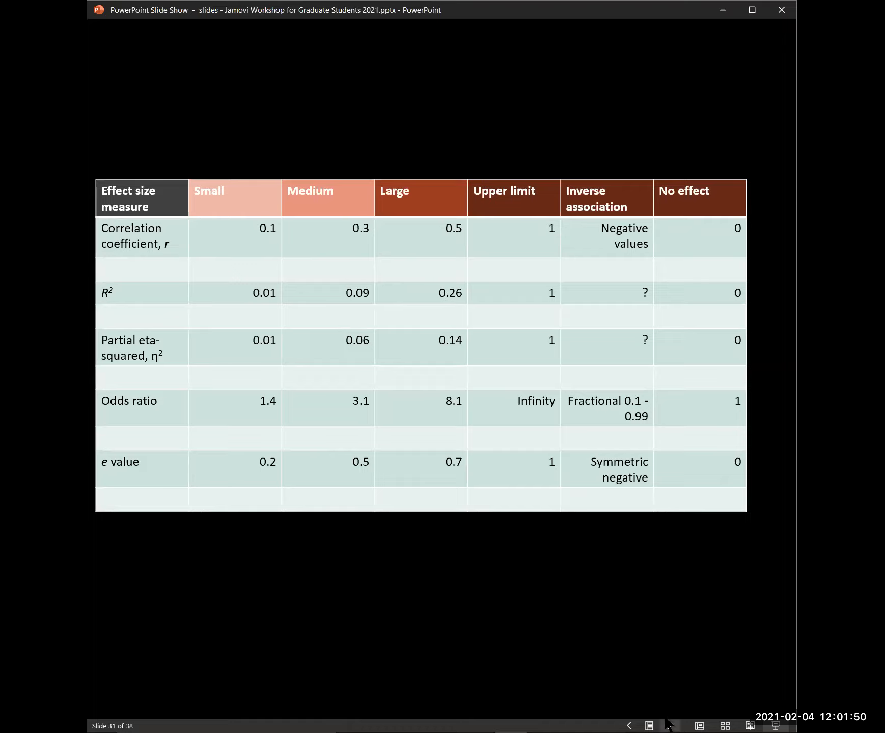
left_click(667, 722)
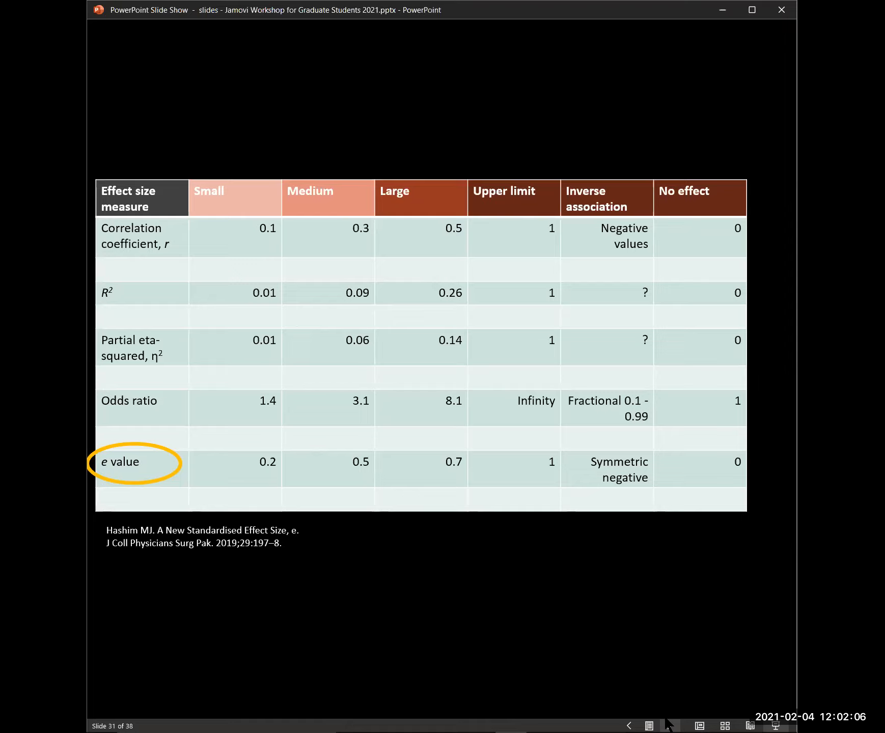
left_click(668, 724)
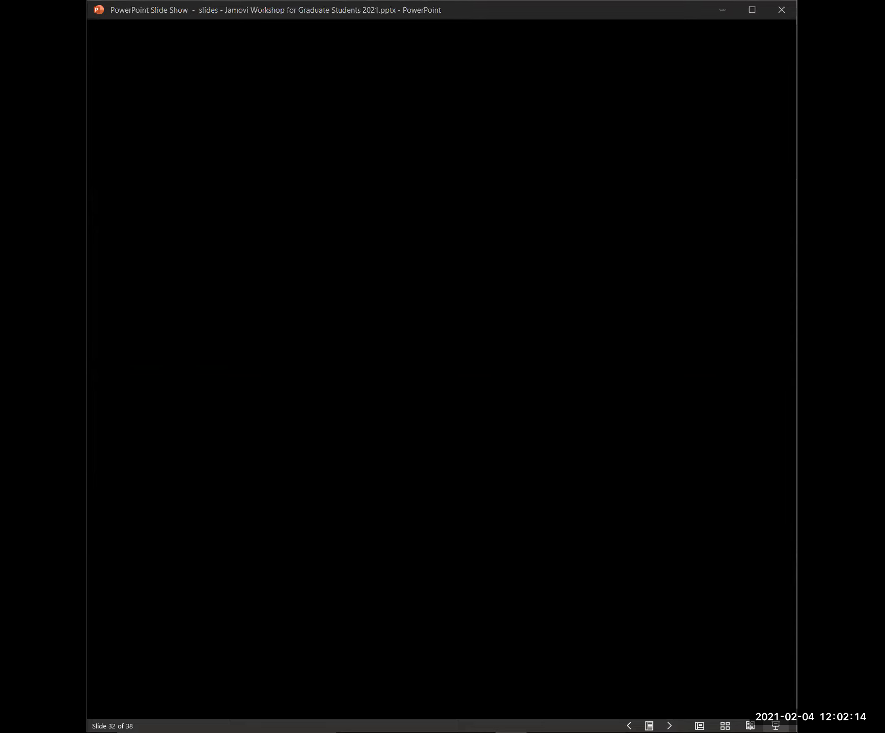
Switch back to jamovi and remove the Descriptives analysis from the results
key("alt+Tab")
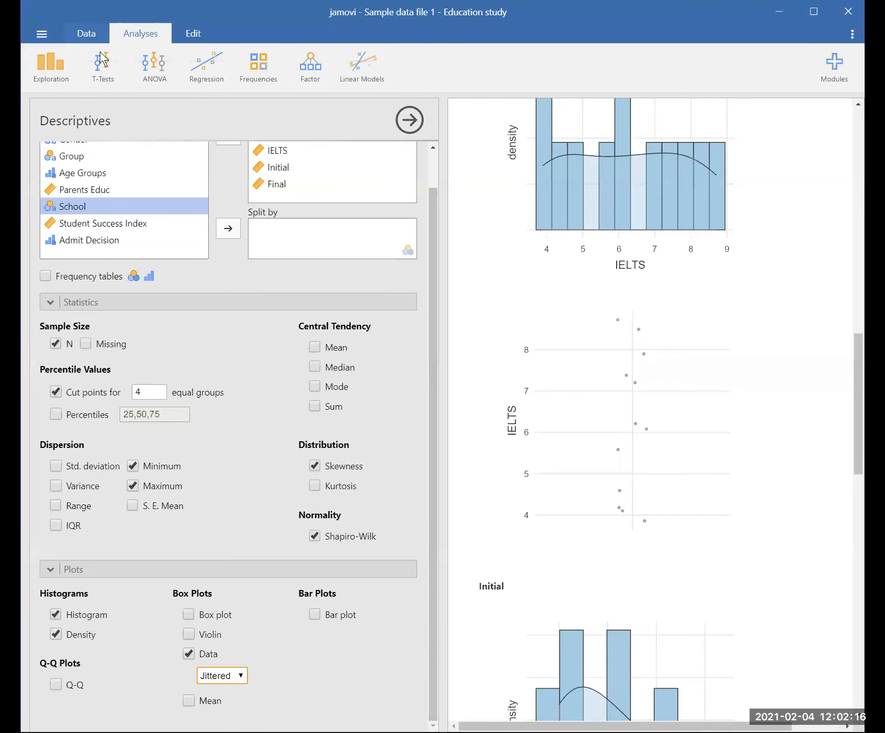
left_click(482, 312)
scroll(487, 274, "up", 15)
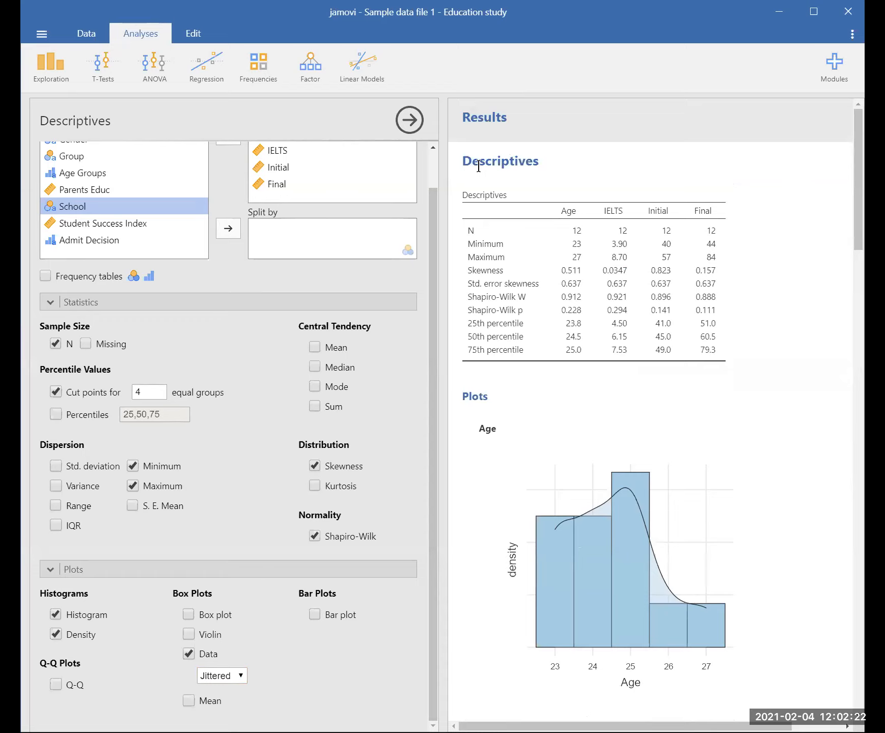
left_click(479, 166)
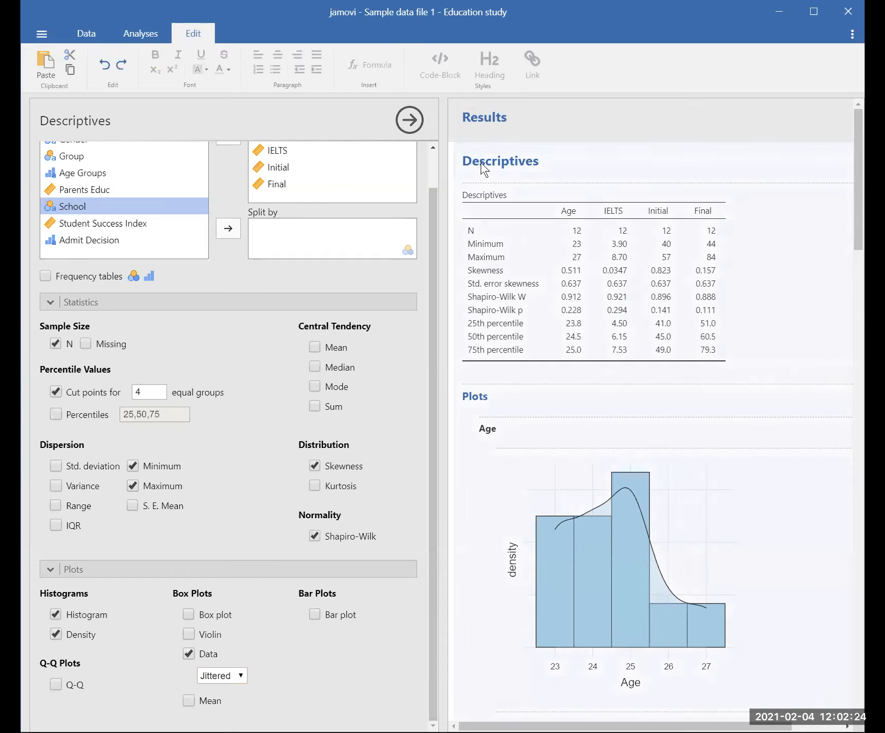
right_click(481, 162)
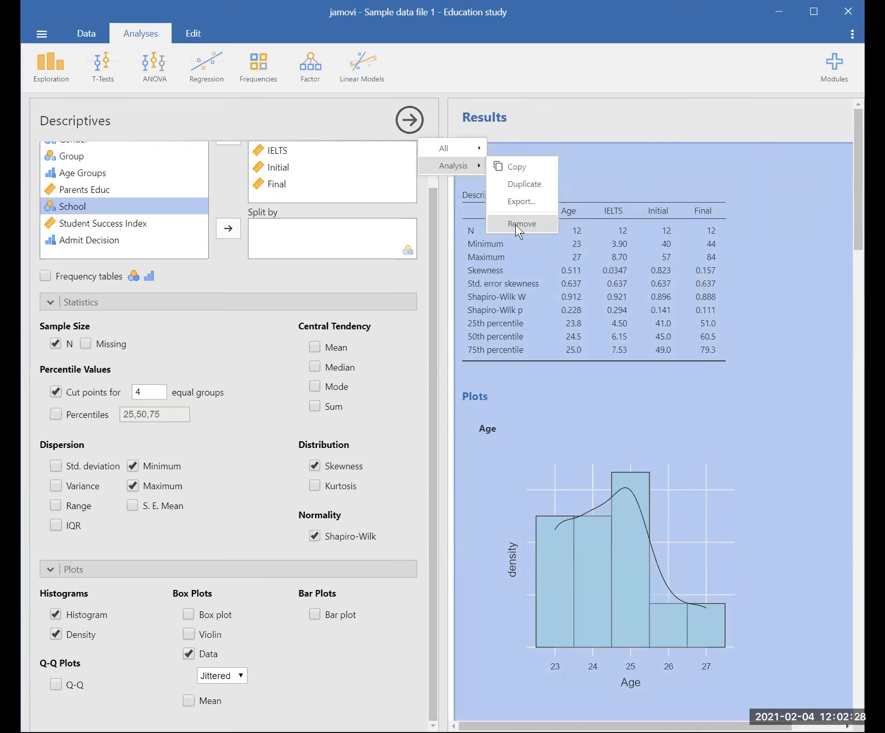
left_click(515, 224)
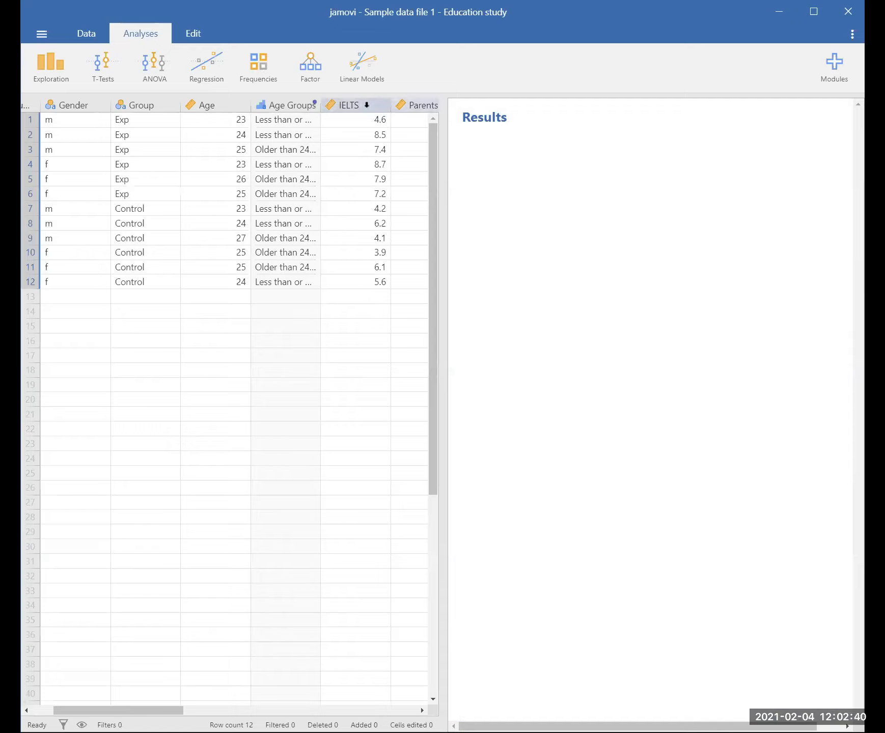
Widen the data area slightly and narrow the IELTS column
mouse_move(444, 306)
left_mouse_down()
mouse_move(508, 310)
mouse_move(452, 310)
left_mouse_up()
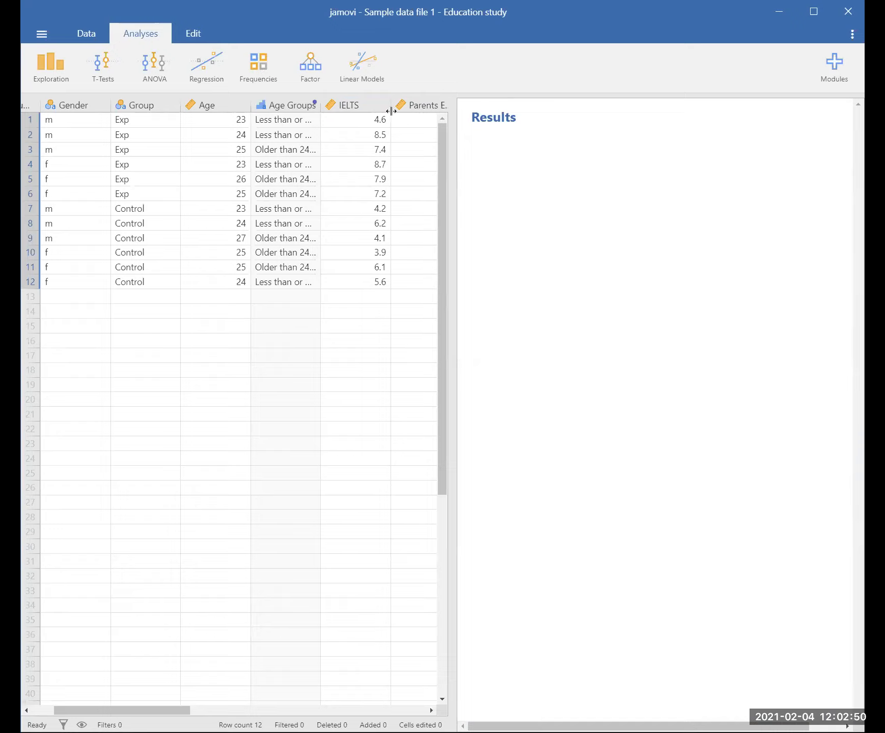
left_click_drag(390, 108, 375, 108)
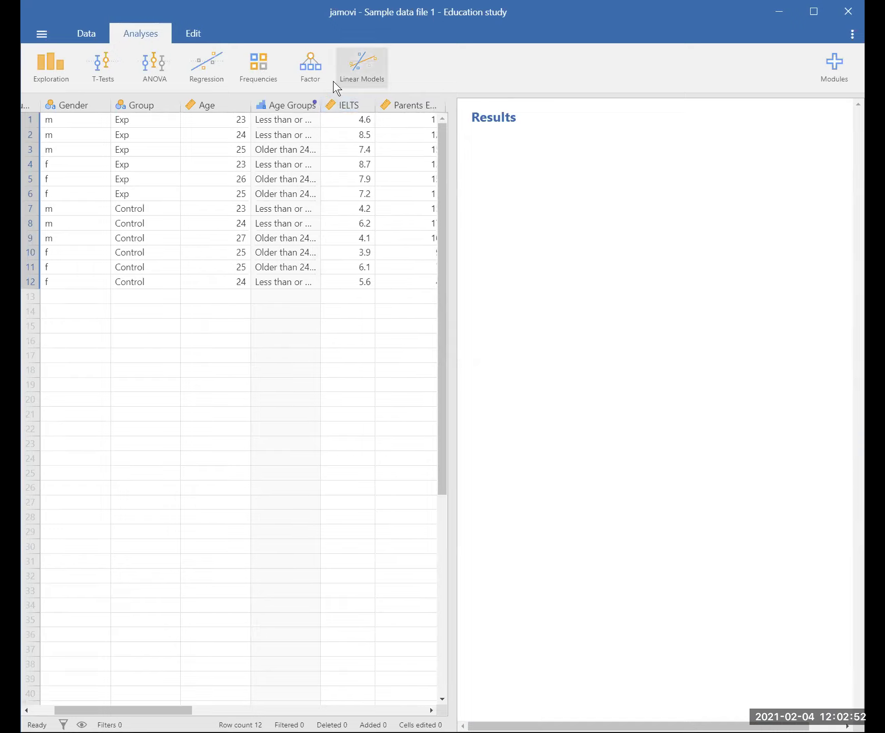
Create a Correlation Matrix analysis for the variables Initial and Final
left_click(206, 64)
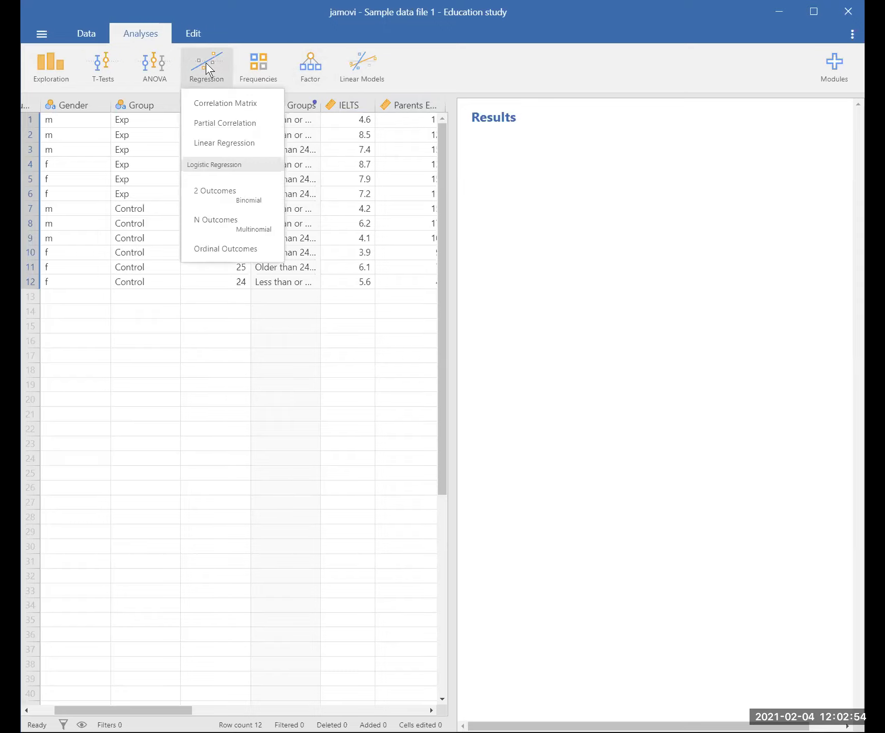
left_click(221, 105)
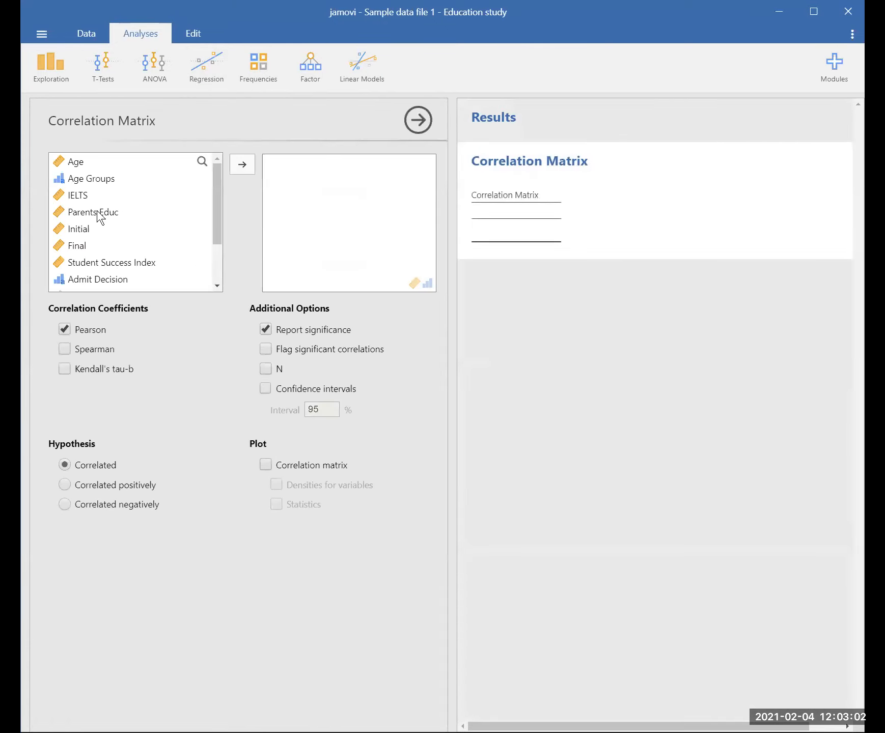
left_click(83, 224)
left_click(239, 162)
left_click(241, 165)
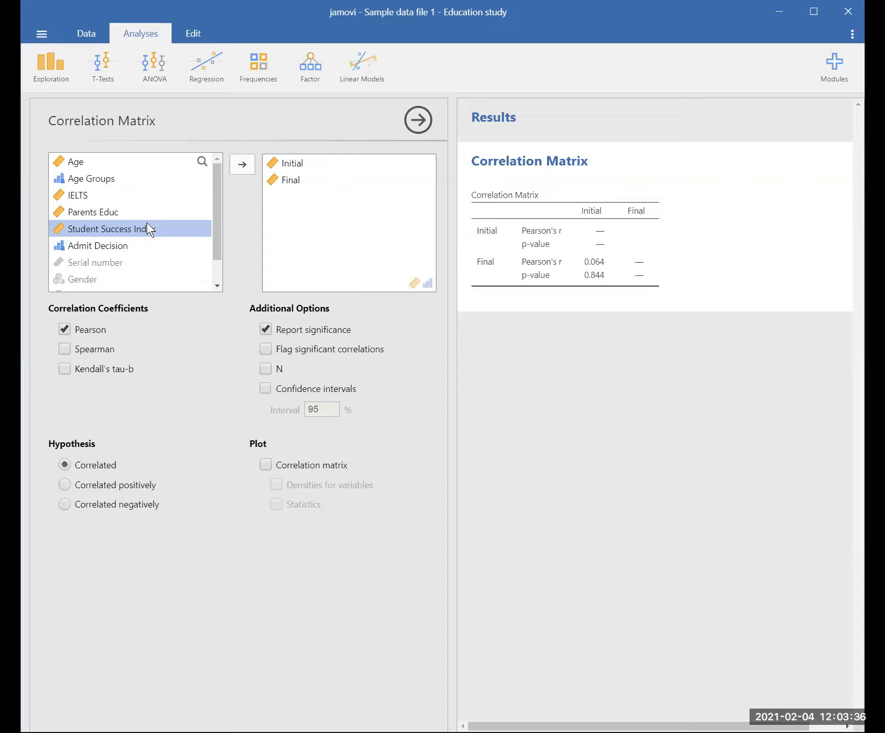
Add IELTS to the correlation matrix and include the correlation matrix plot
left_click(83, 197)
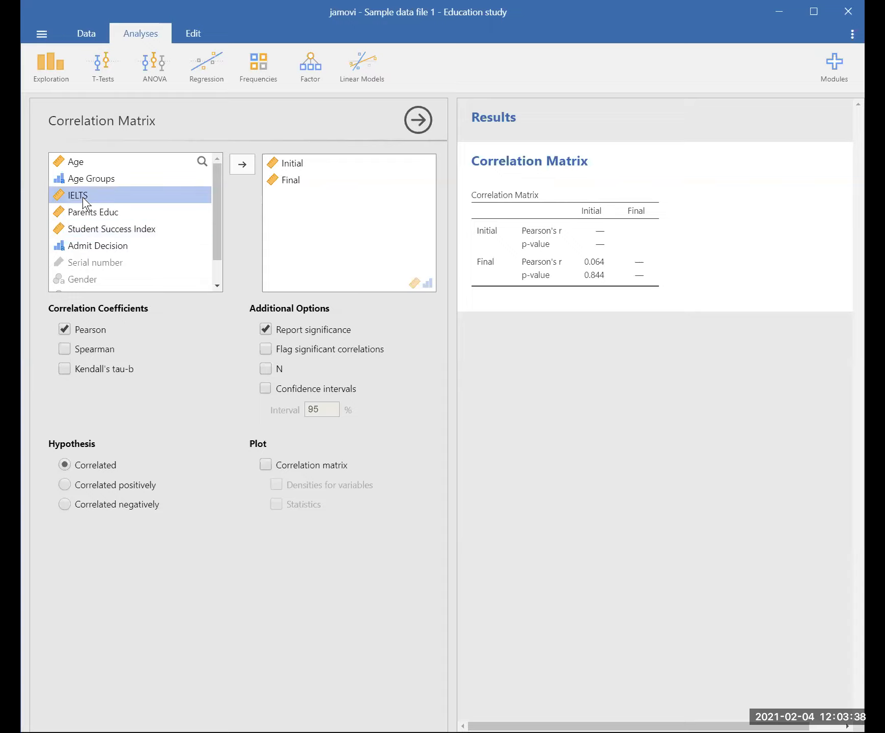
left_click(241, 164)
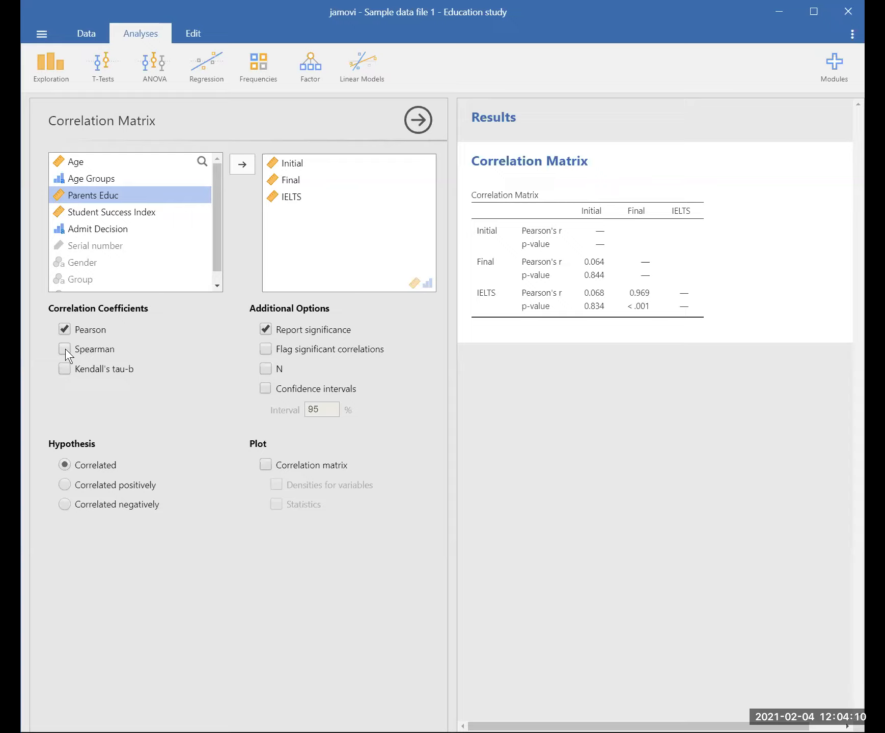
left_click(267, 464)
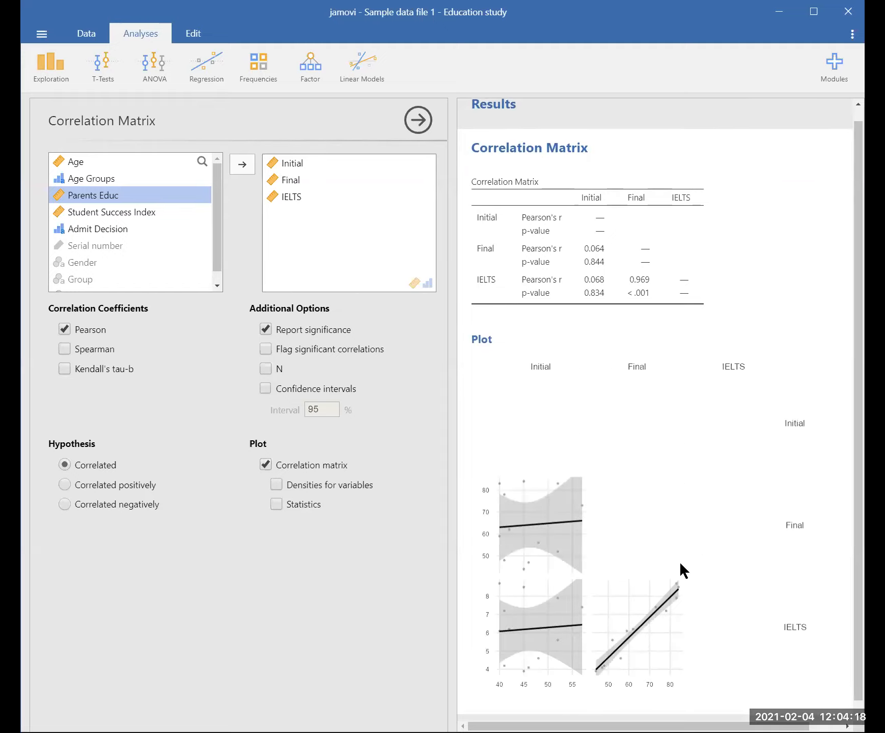
scroll(679, 562, "down", 1)
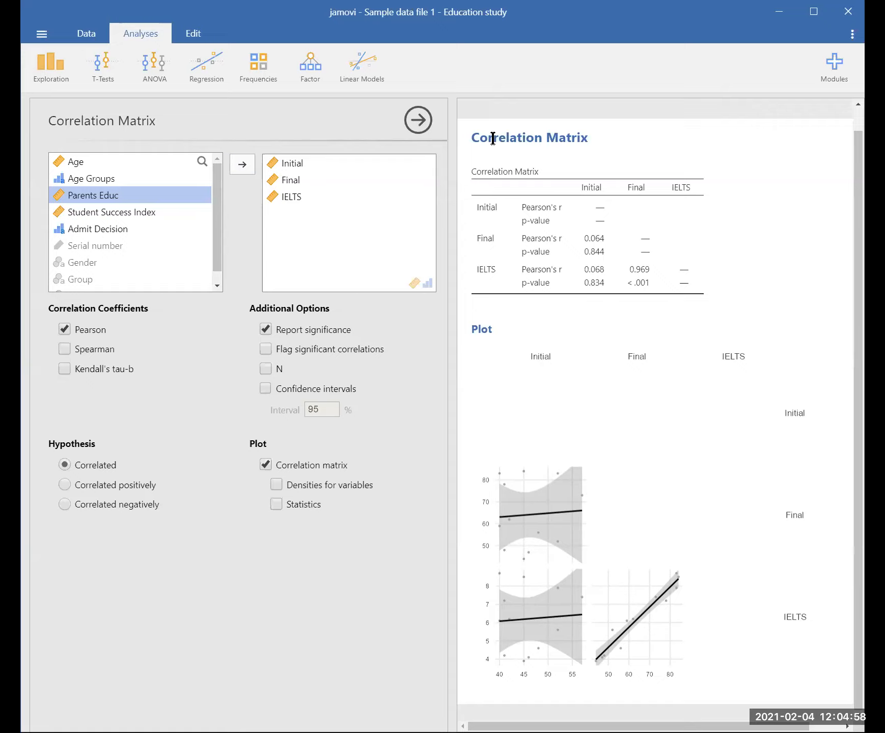
Create a new Descriptives analysis for Gender and Group with frequency tables
left_click(52, 71)
left_click(56, 105)
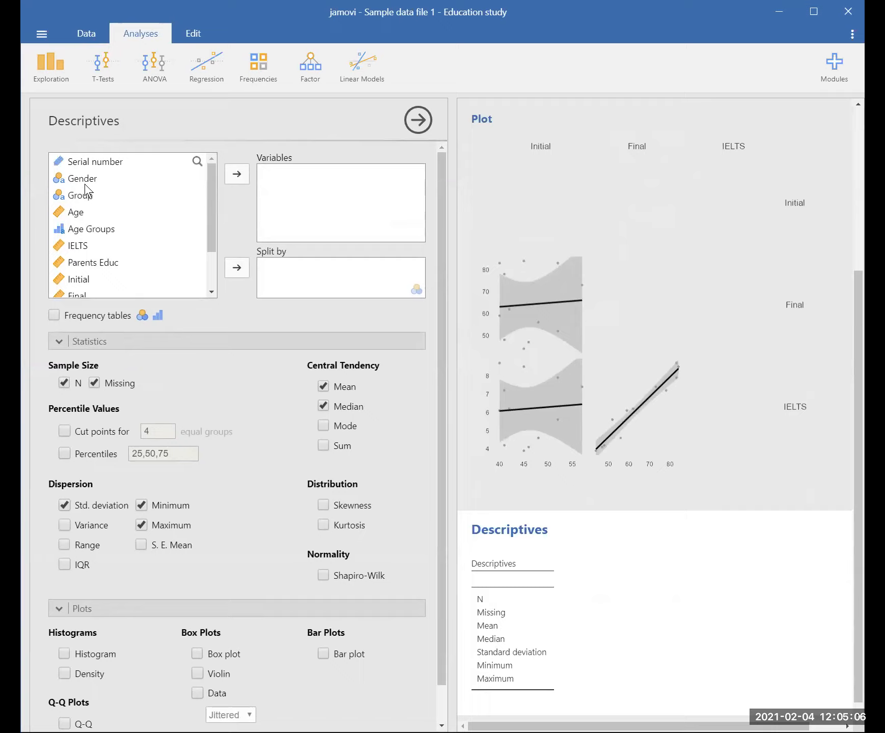
left_click(83, 180)
left_click(237, 174)
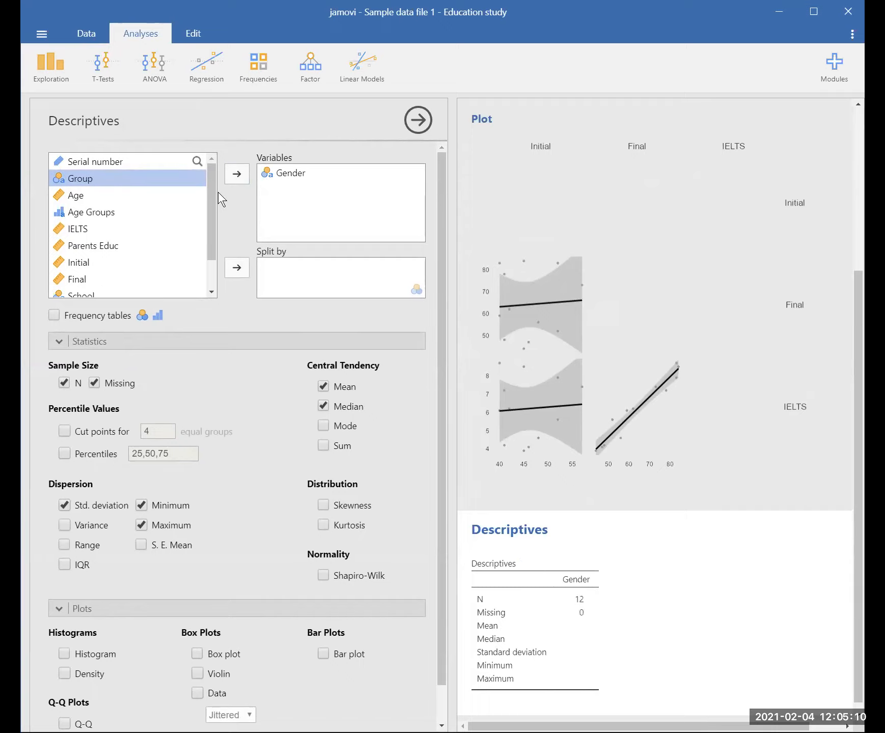
left_click(237, 180)
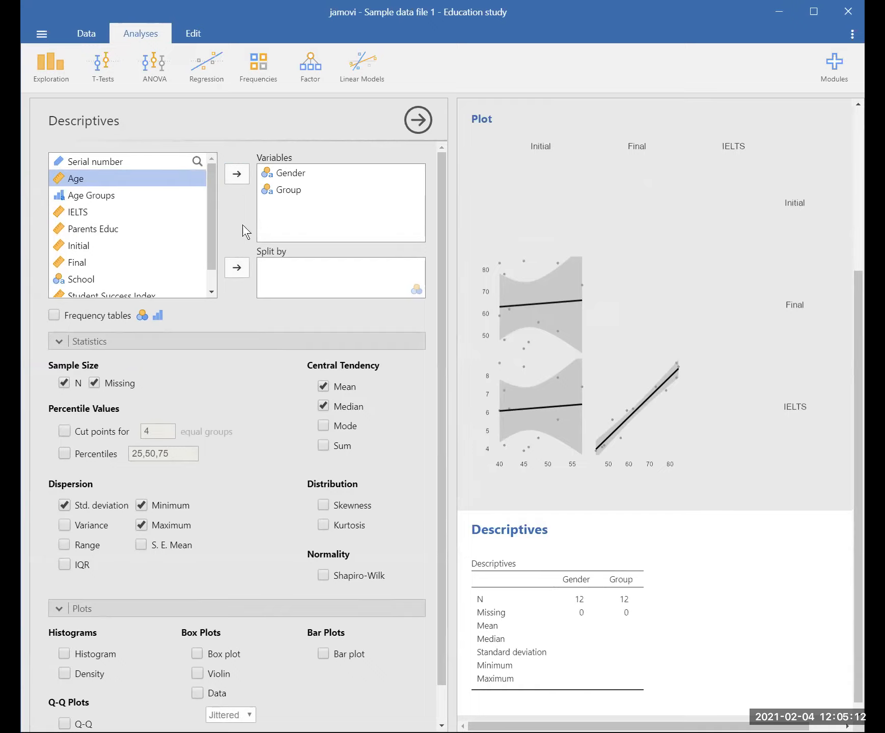
scroll(187, 339, "down", 1)
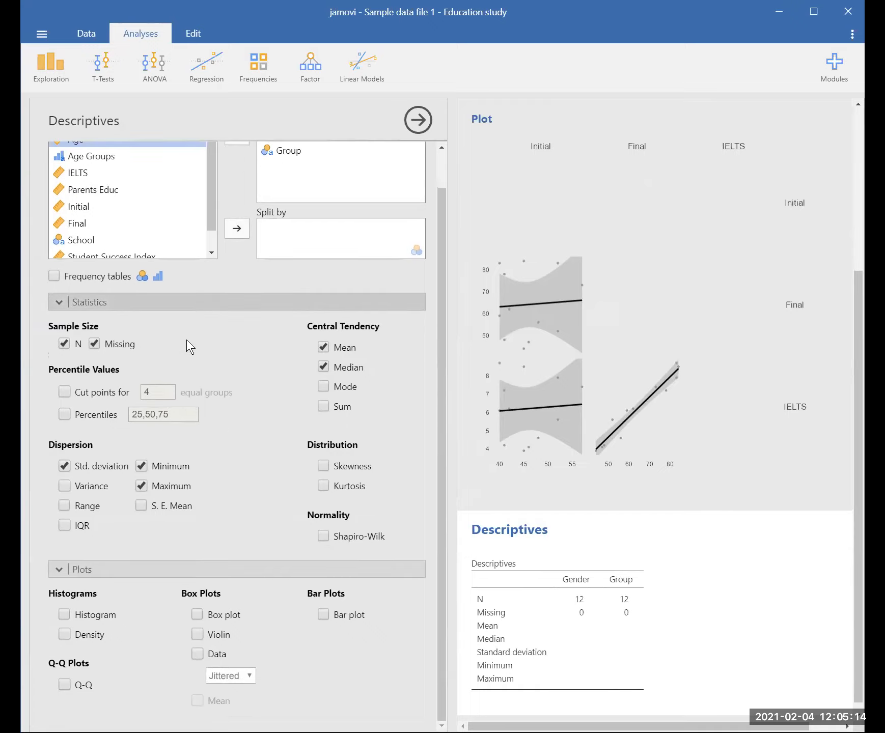
left_click(54, 277)
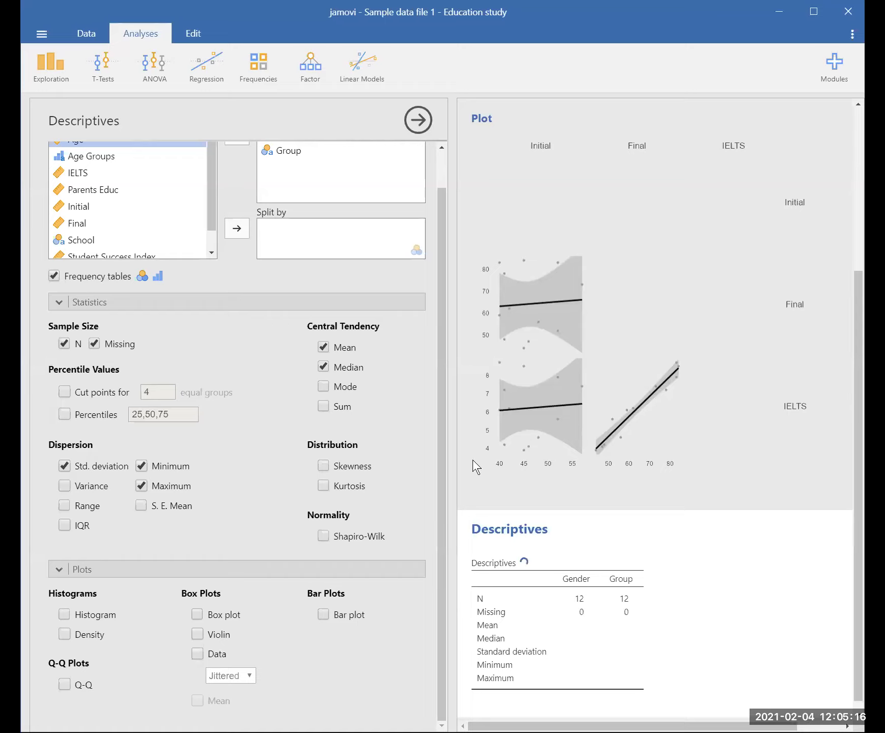
Create an independent samples contingency table with Group as rows and Gender as columns, including the odds ratio with confidence intervals
scroll(602, 510, "down", 5)
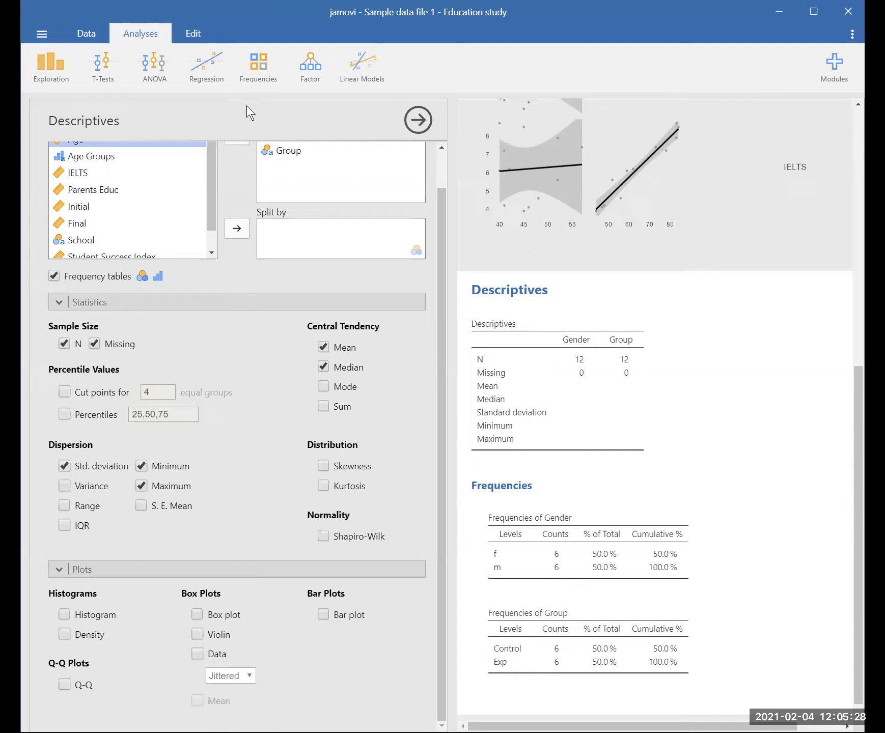
left_click(259, 70)
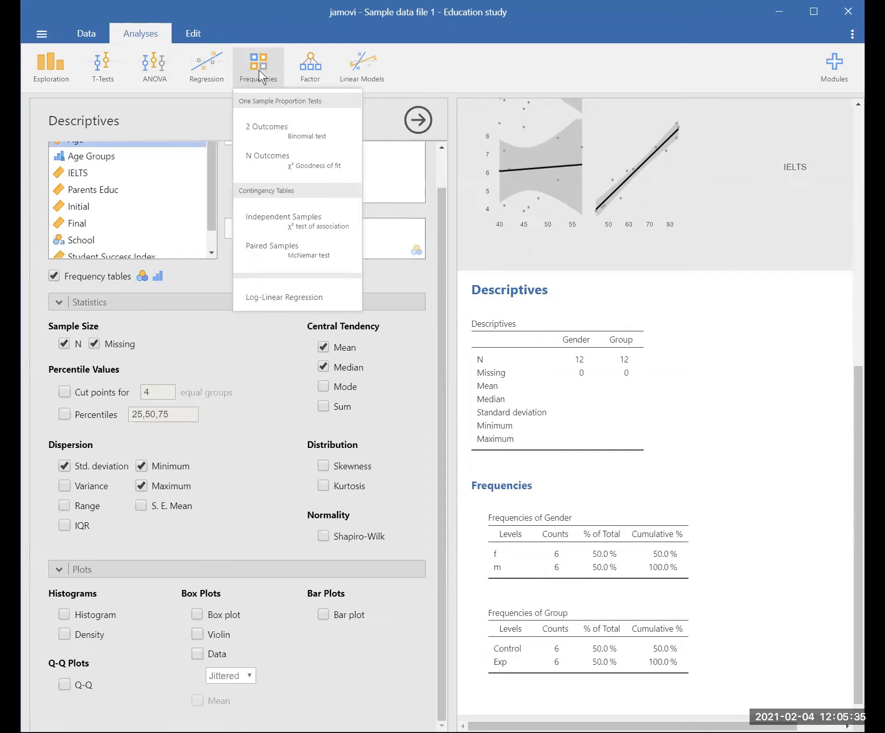
left_click(300, 232)
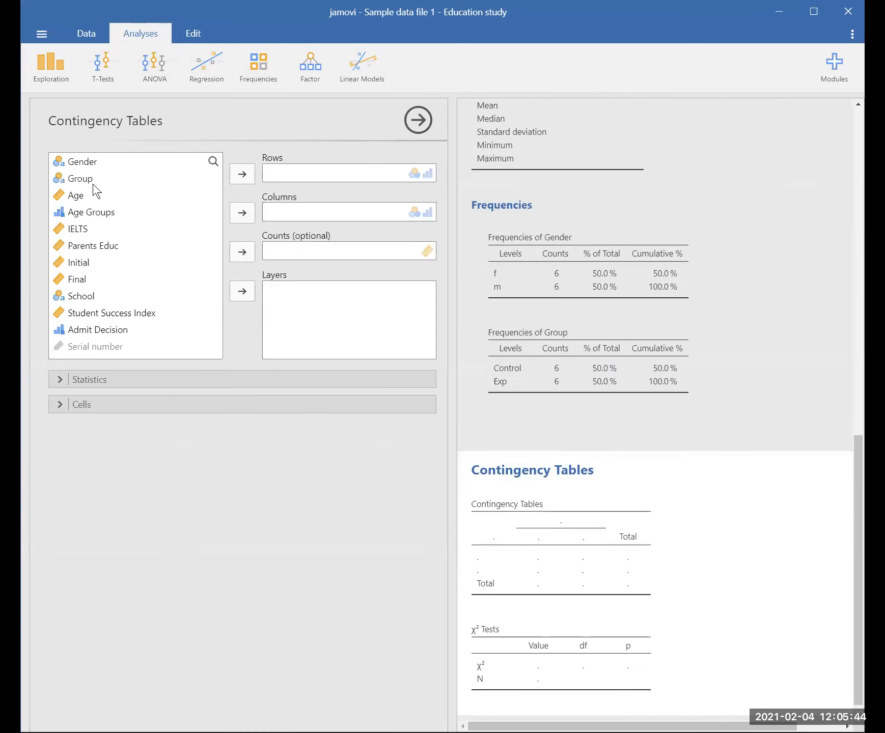
left_click(93, 180)
left_click(239, 173)
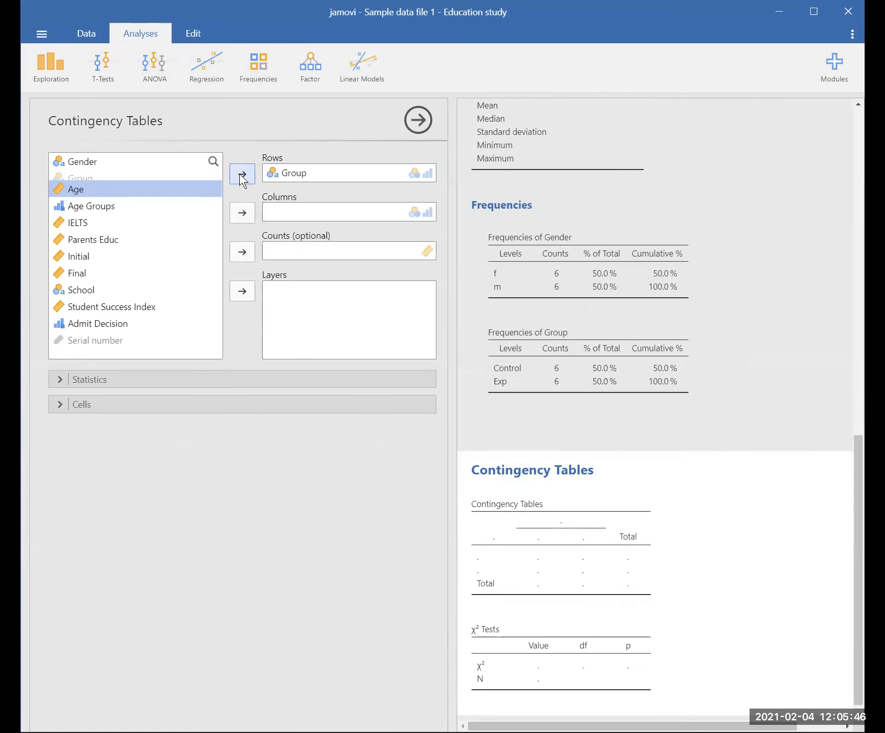
left_click(131, 161)
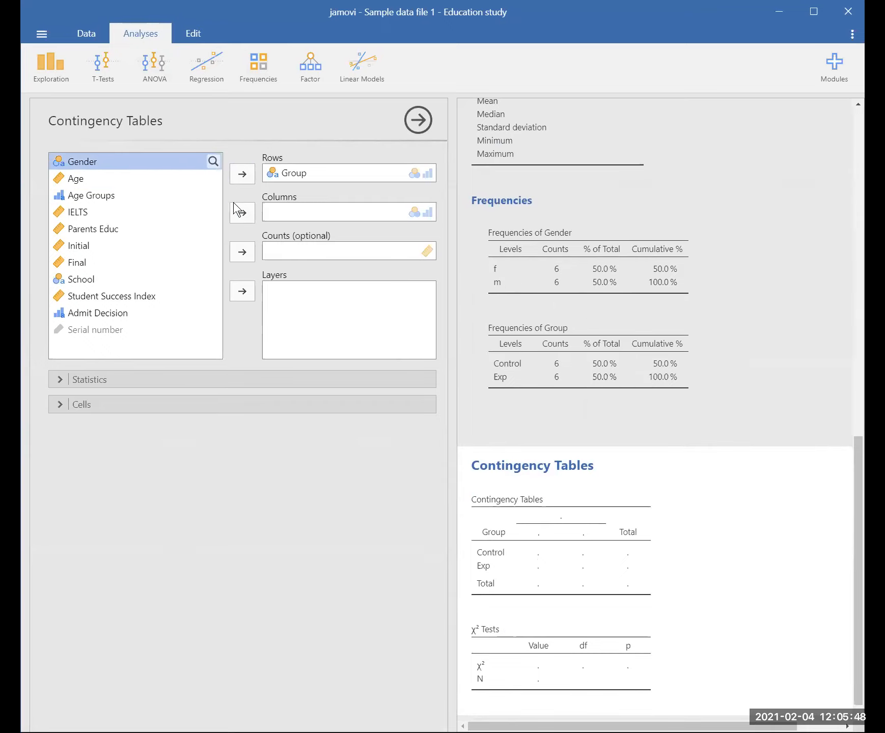
left_click(244, 213)
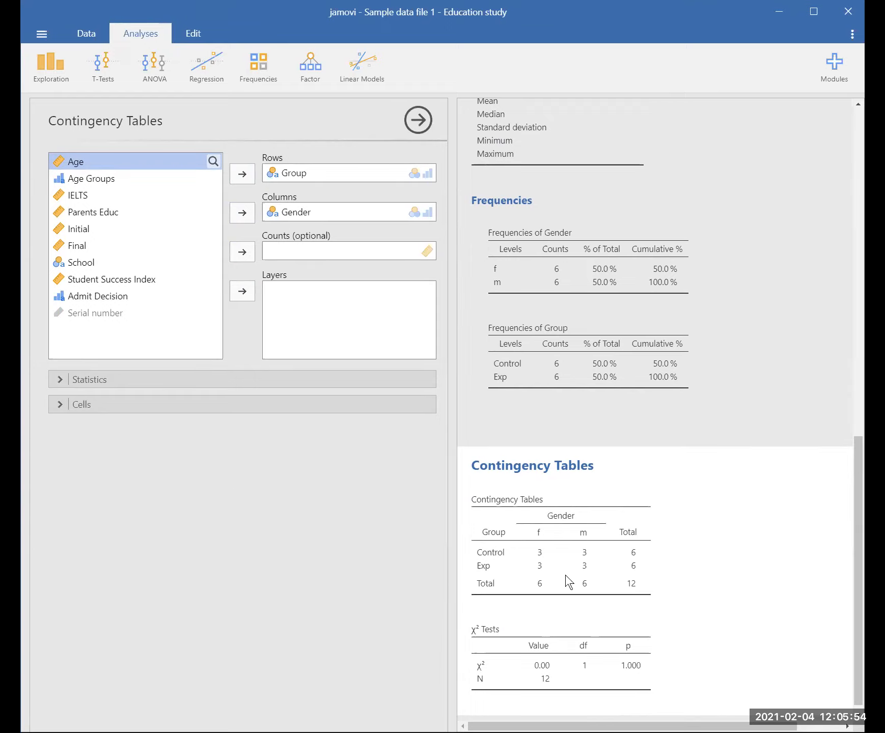
left_click(58, 384)
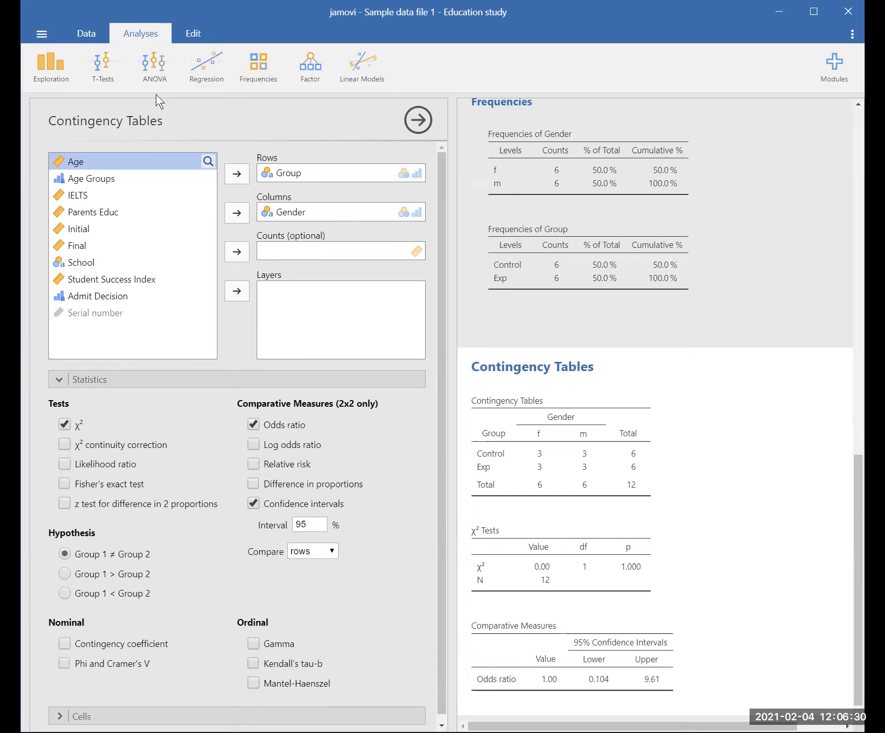
Create a Paired Samples T-Test comparing the variables Initial and Final
left_click(105, 72)
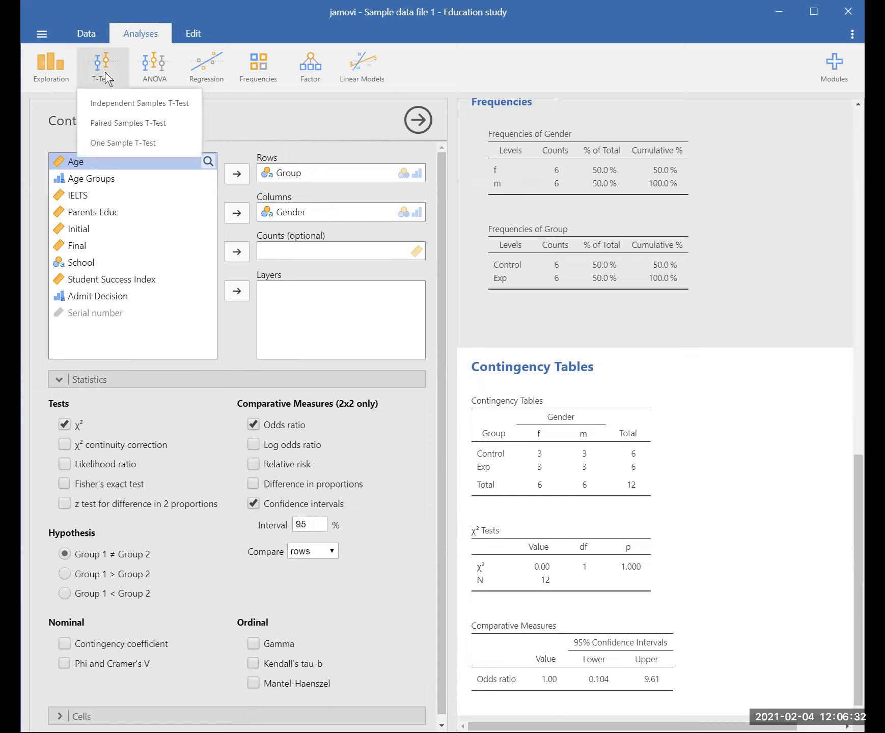
left_click(123, 123)
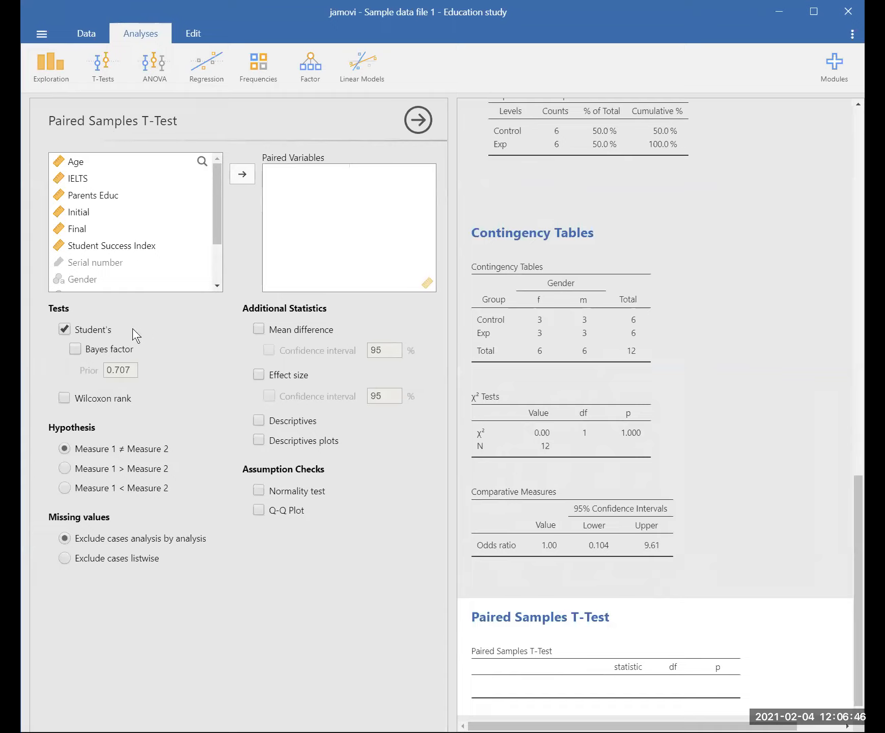
left_click(77, 216)
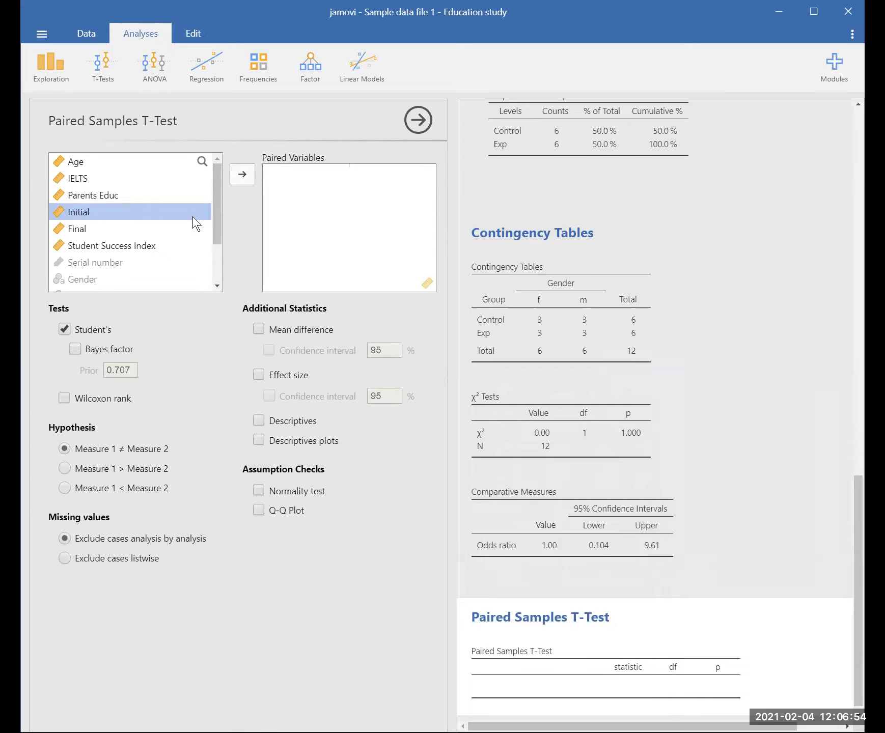
left_click(232, 177)
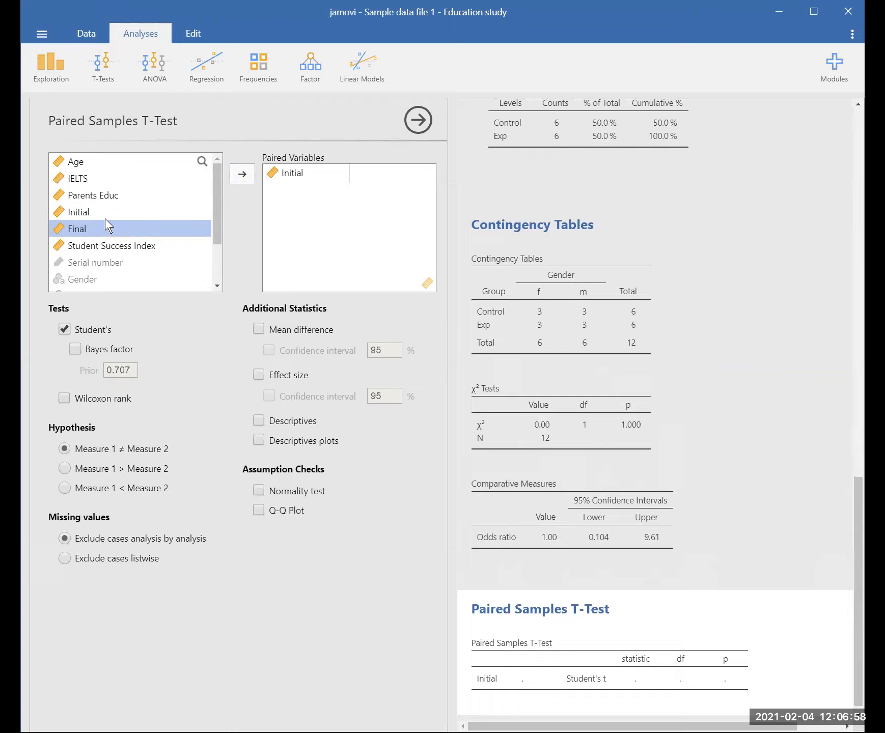
left_click(242, 175)
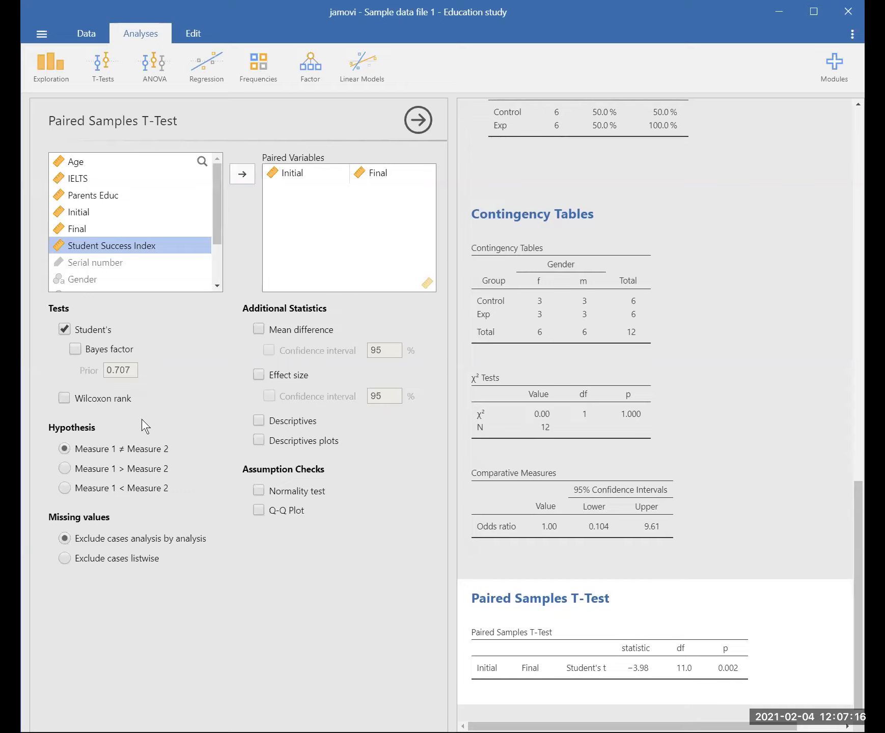
Add descriptives, descriptives plots and the Bayes factor to the paired samples t-test, and review its results
left_click(259, 422)
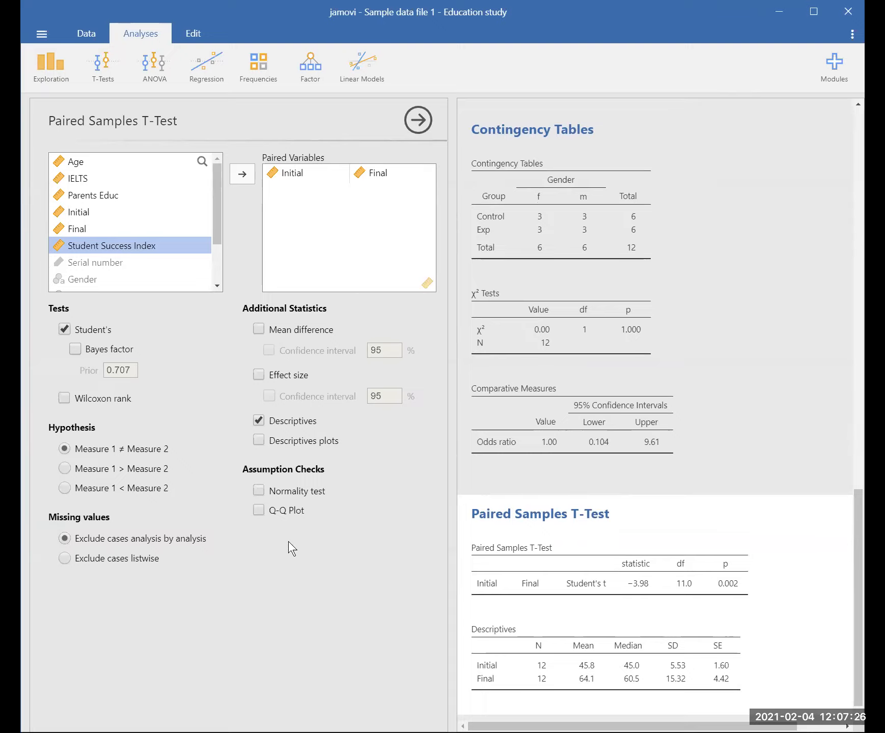
left_click(258, 441)
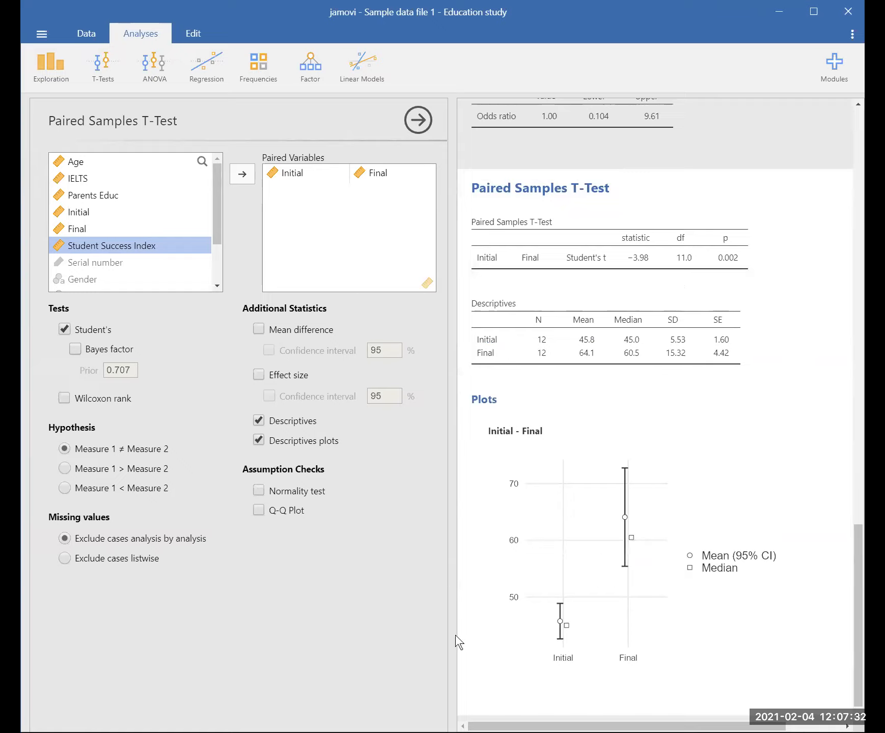
left_click(77, 349)
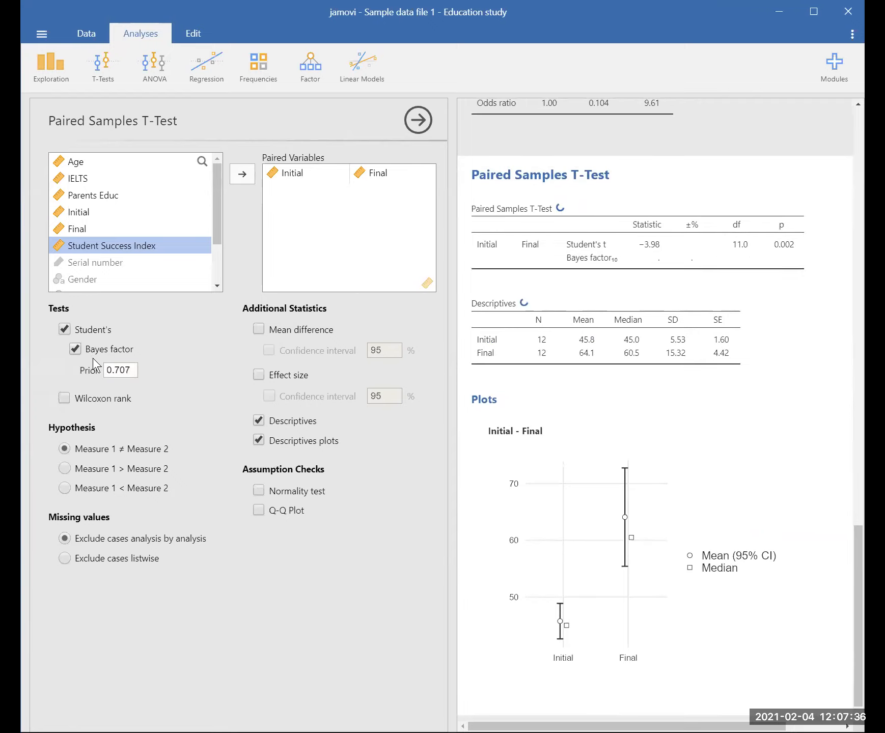
left_click(112, 371)
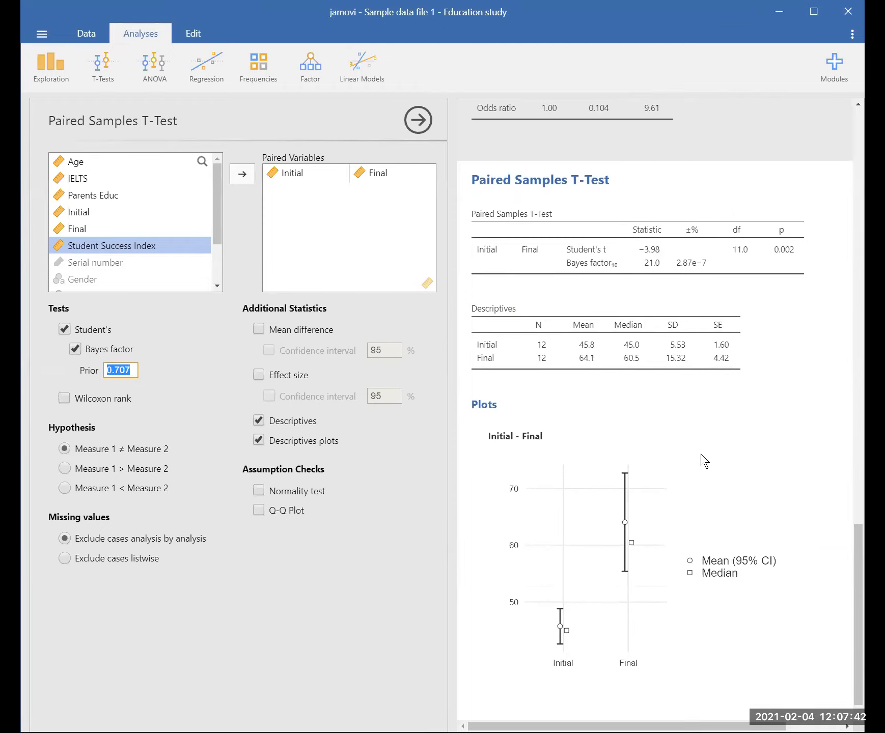
scroll(704, 461, "up", 3)
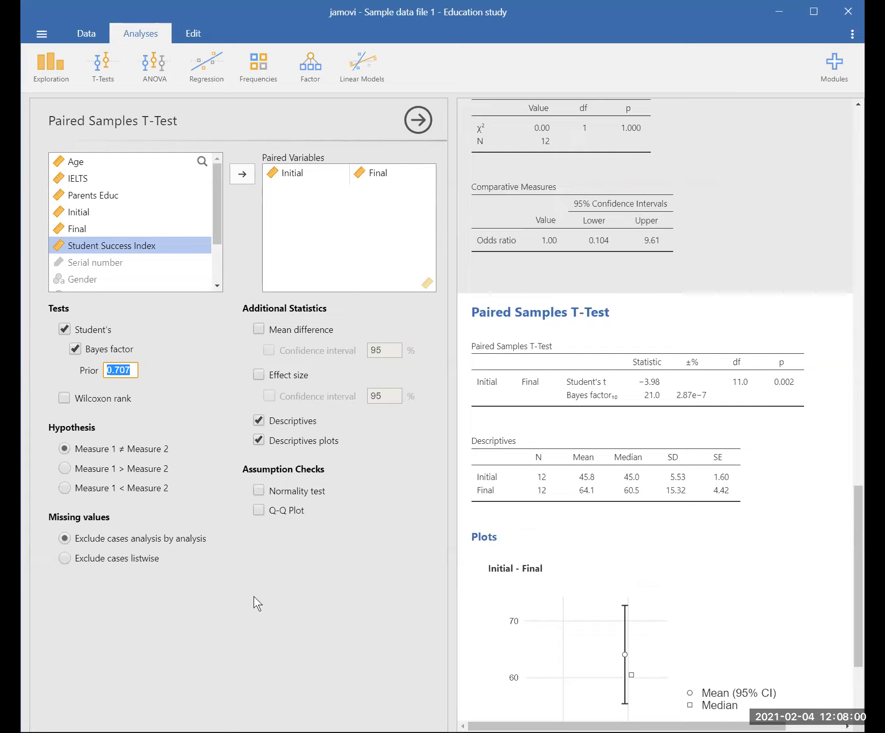
Create an Independent Samples T-Test of Age grouped by Gender, including the descriptives table
left_click(100, 74)
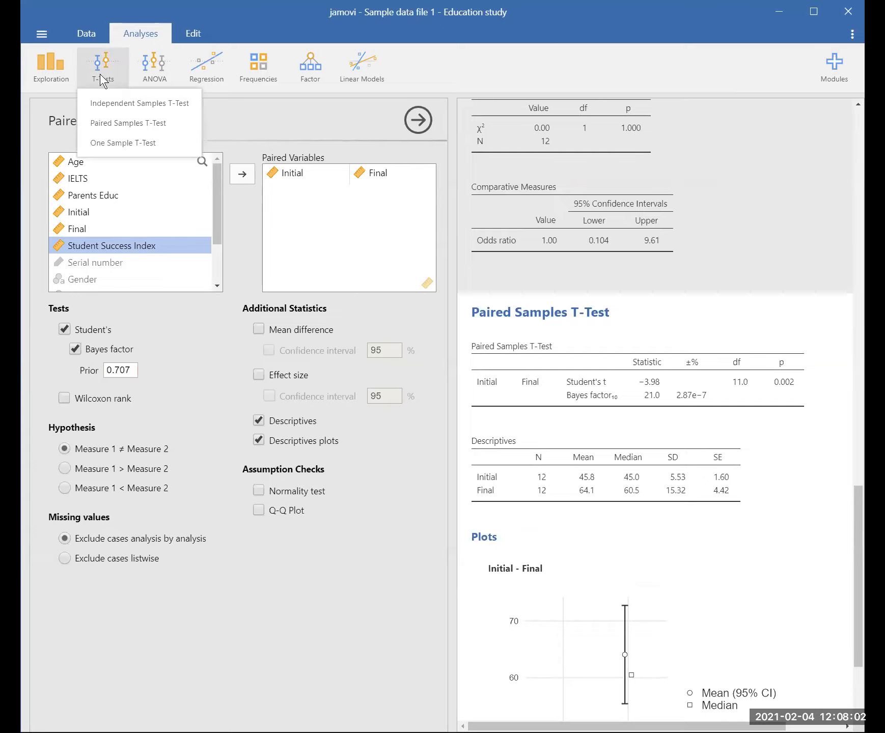
left_click(100, 102)
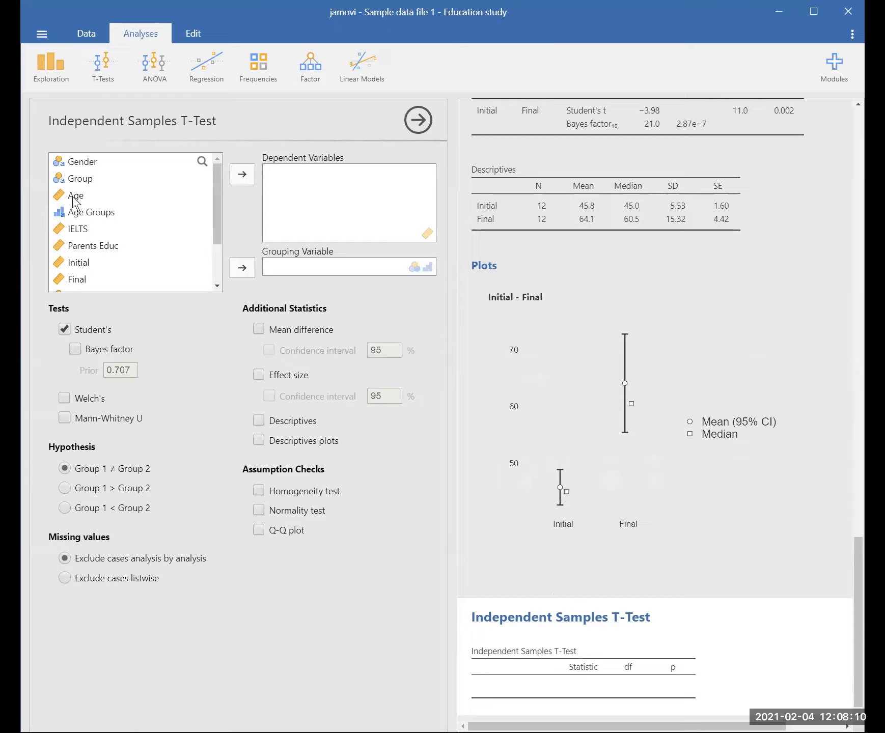
left_click(75, 198)
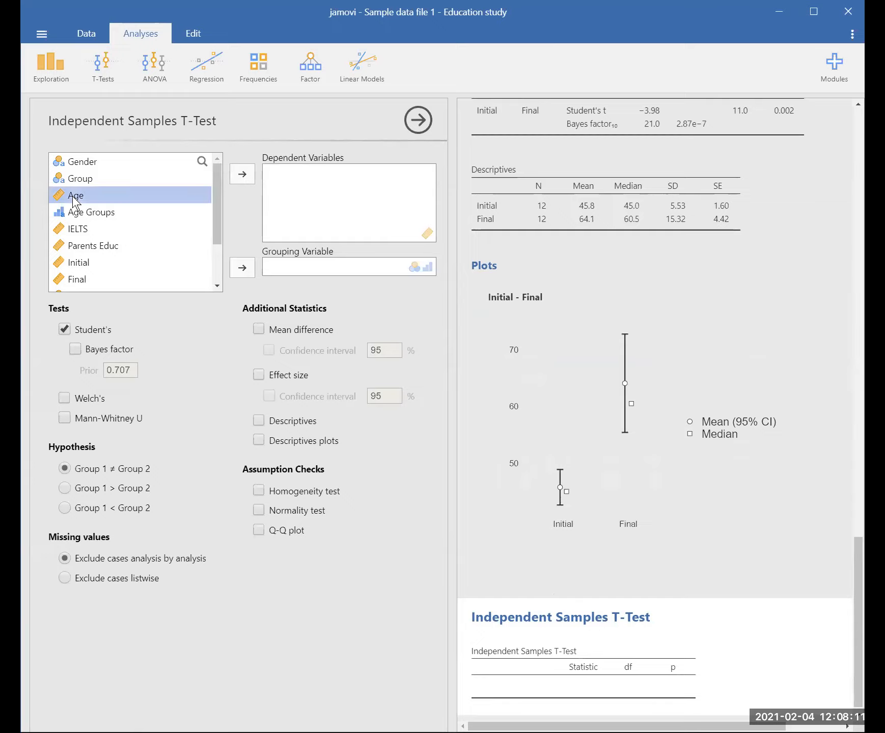
left_click(248, 176)
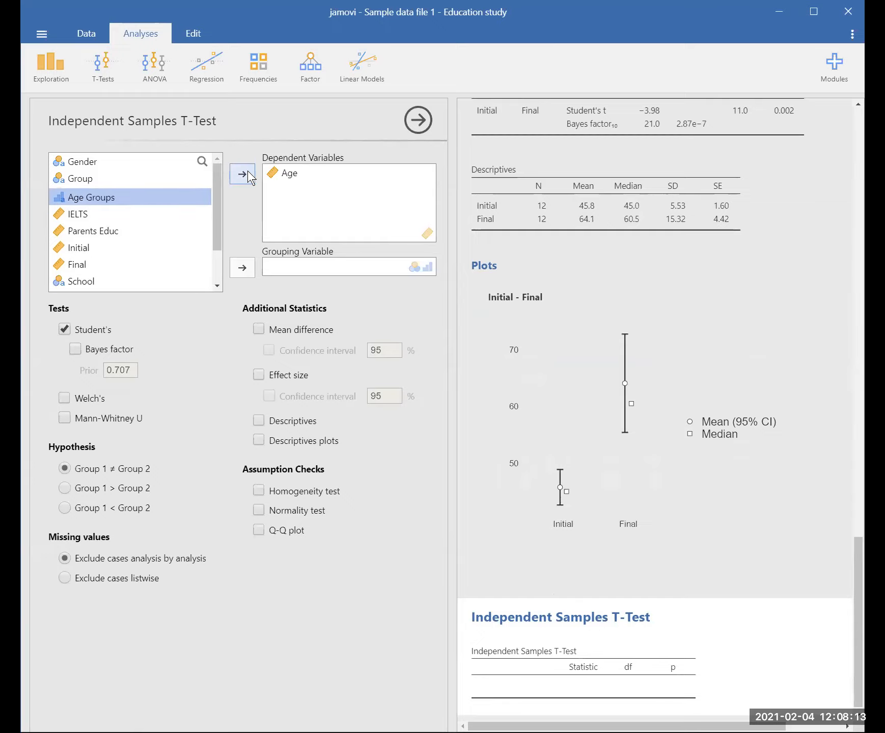
left_click(87, 161)
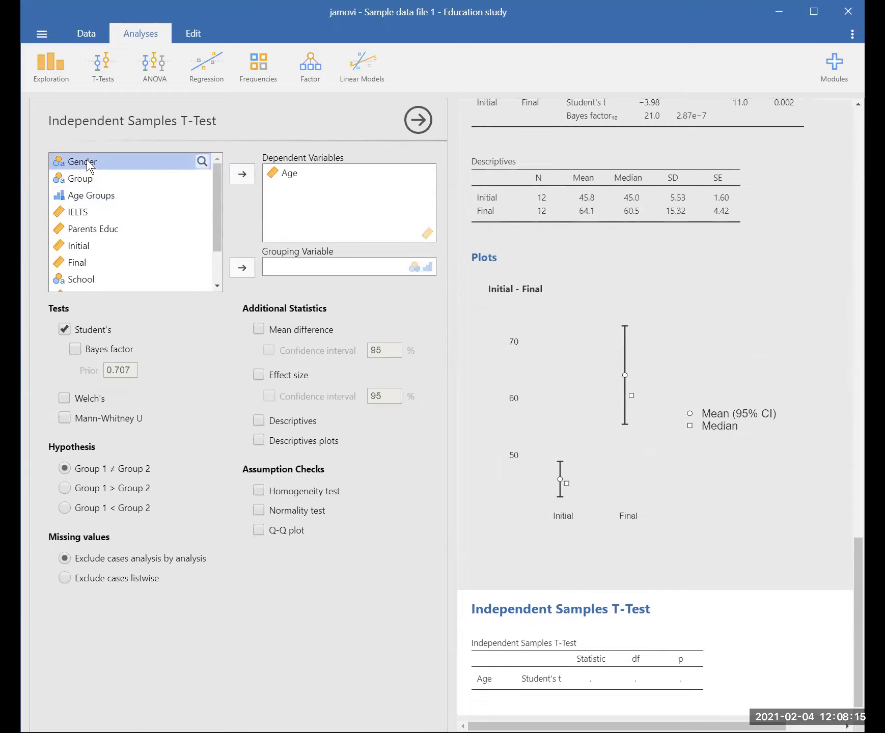
left_click(236, 262)
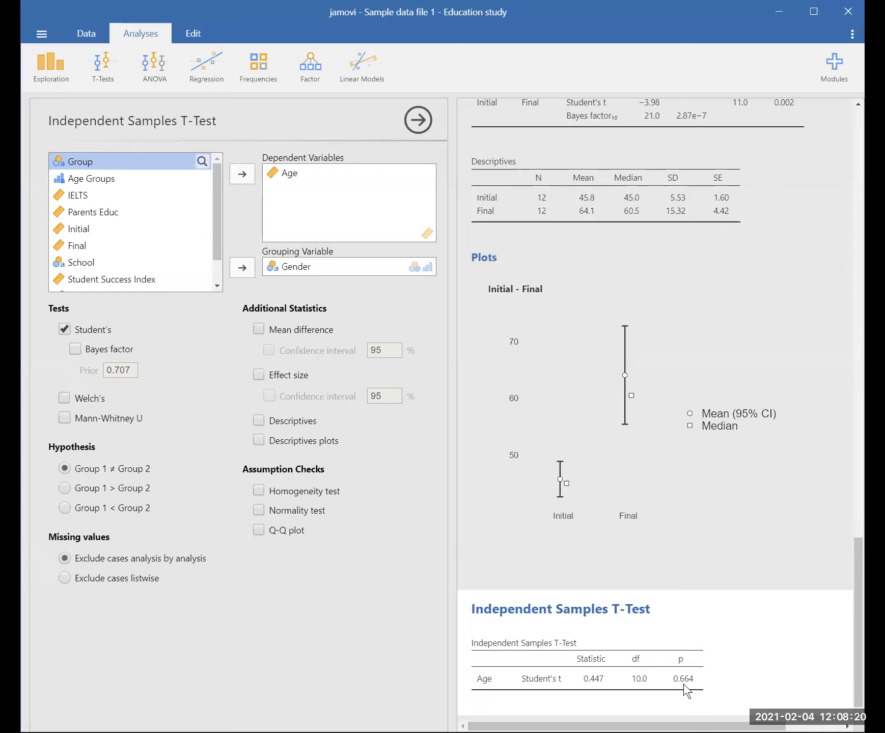
left_click(260, 421)
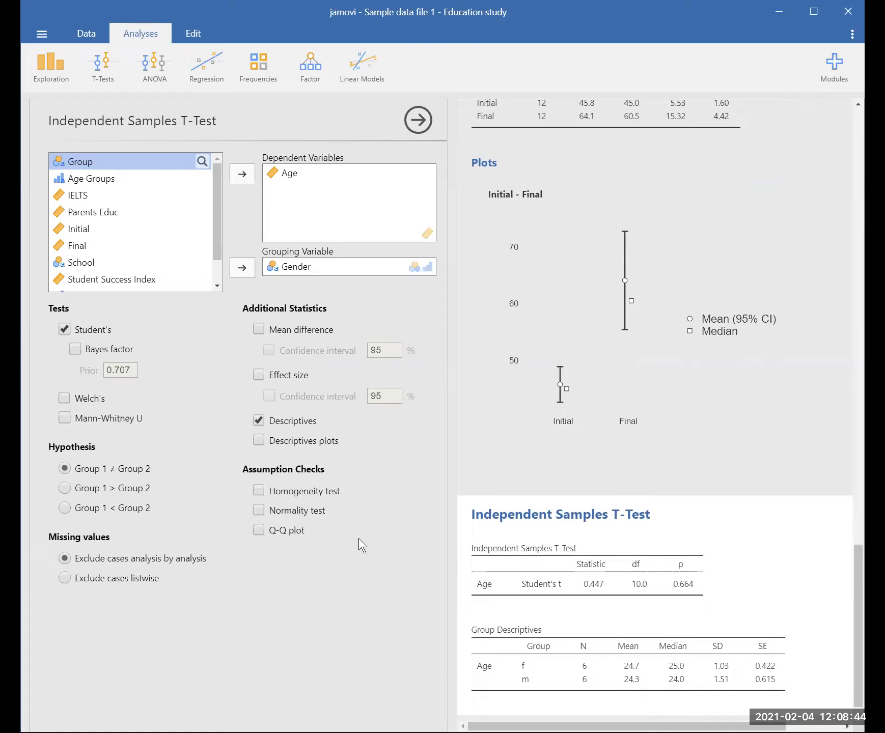
Create a One-Way ANOVA with Final as the dependent variable and Age Groups as the grouping variable
left_click(155, 81)
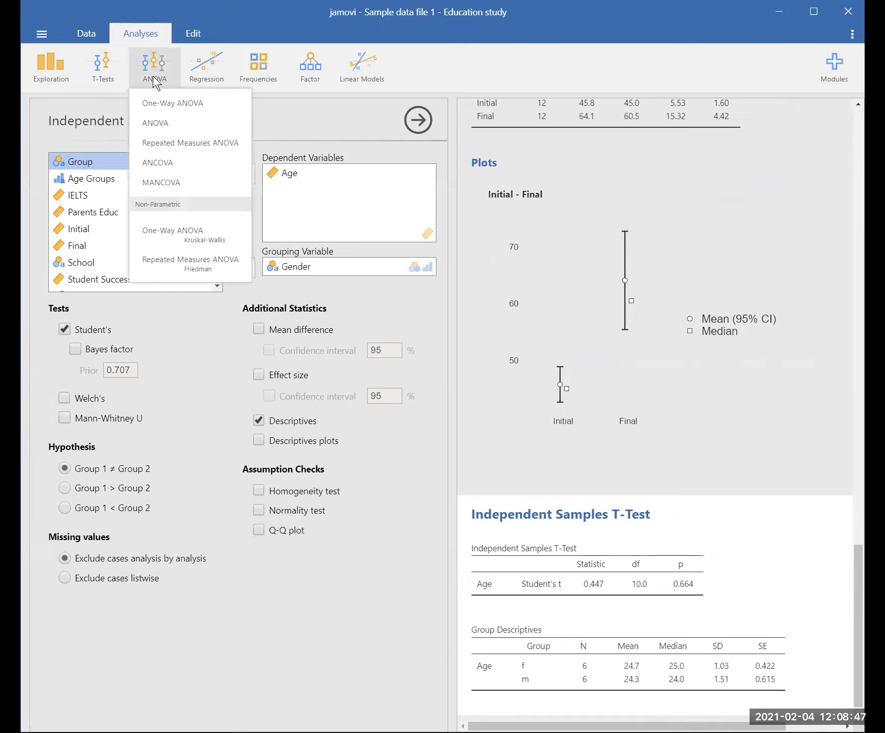
left_click(156, 102)
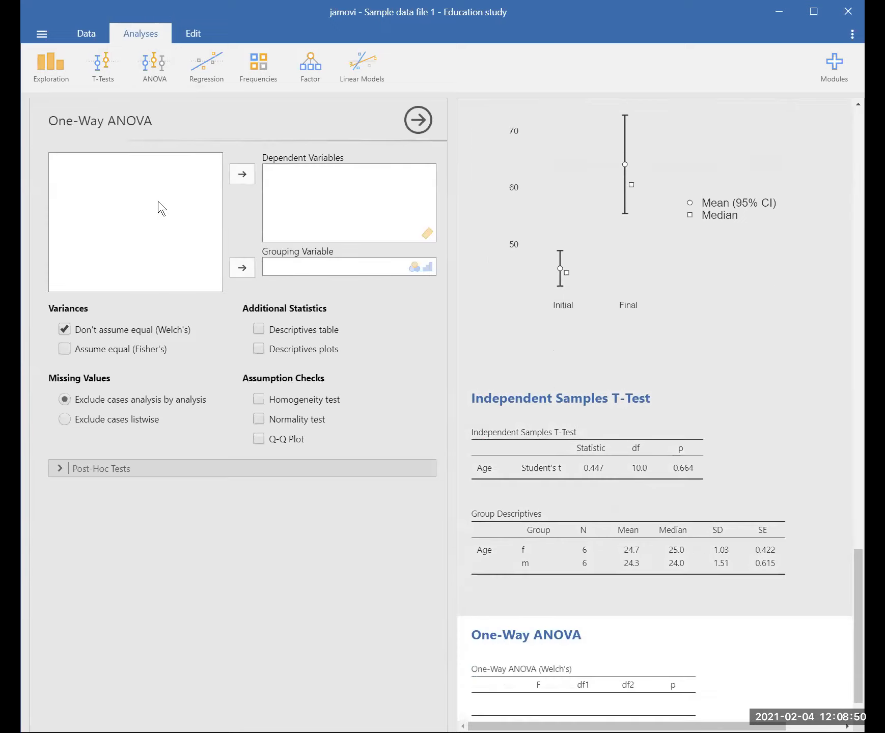
mouse_move(217, 203)
left_mouse_down()
mouse_move(212, 266)
mouse_move(209, 180)
left_mouse_up()
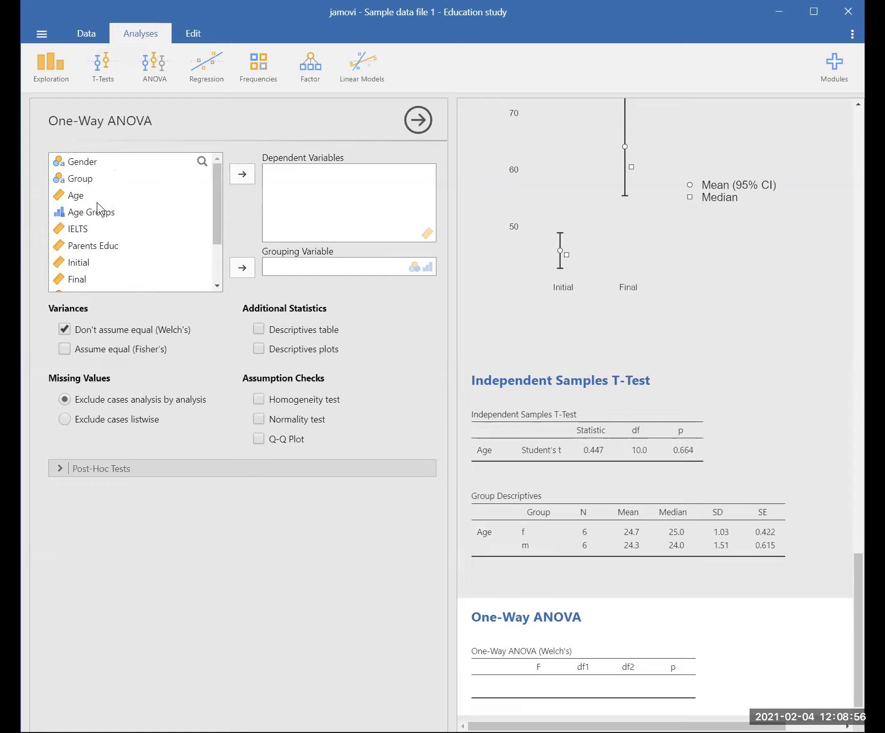
left_click(94, 217)
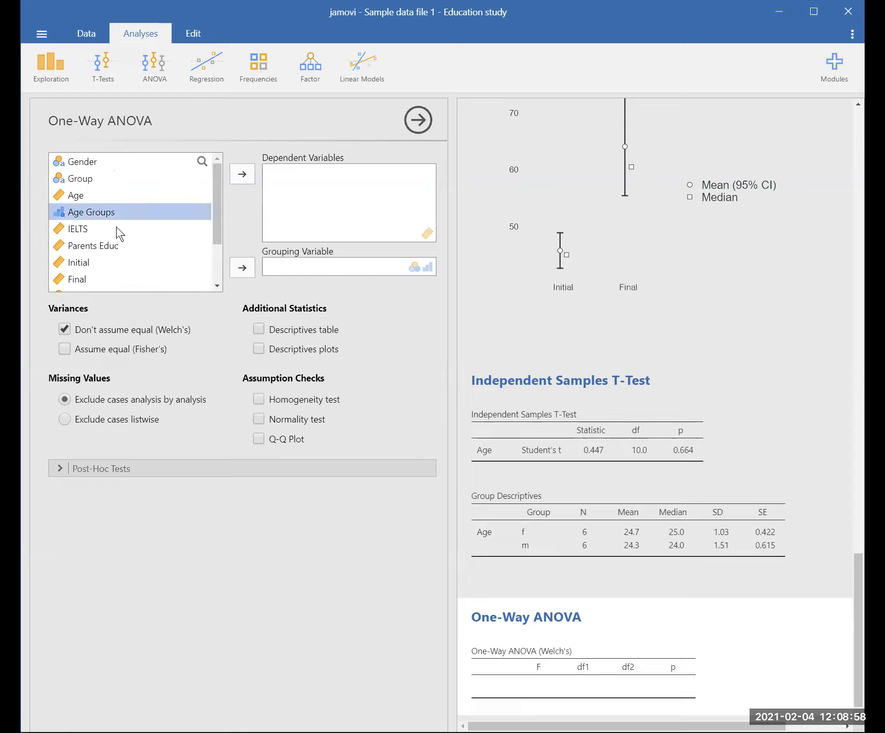
left_click(239, 273)
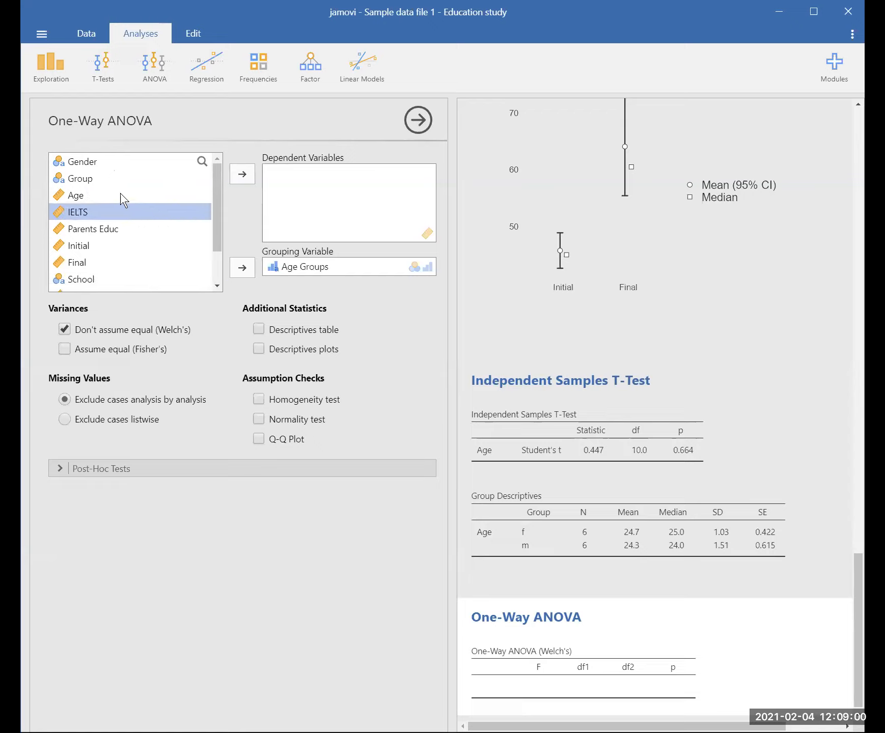
left_click(83, 269)
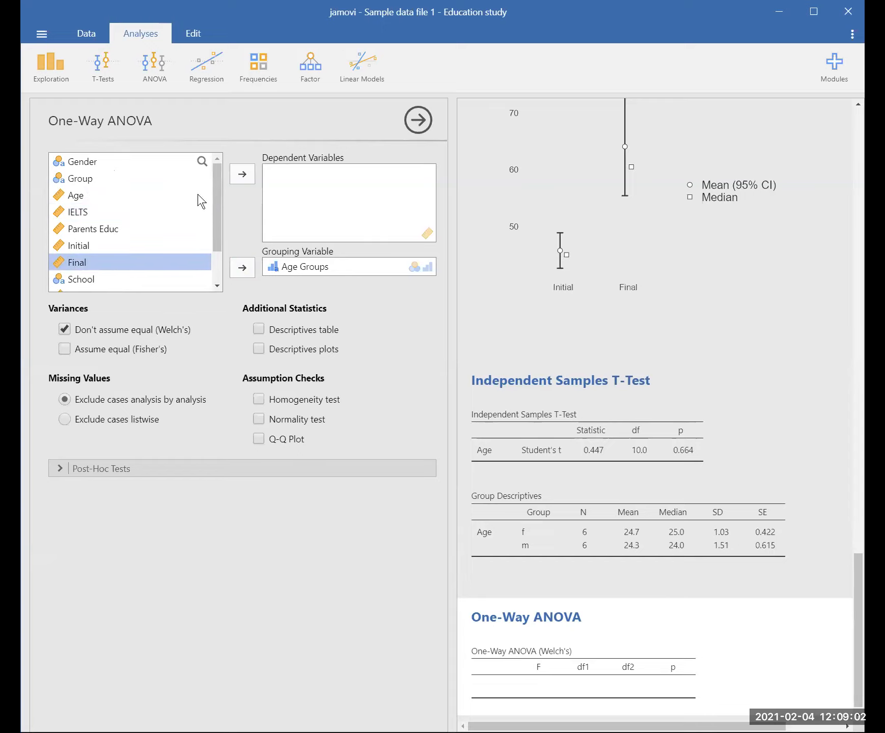
left_click(241, 174)
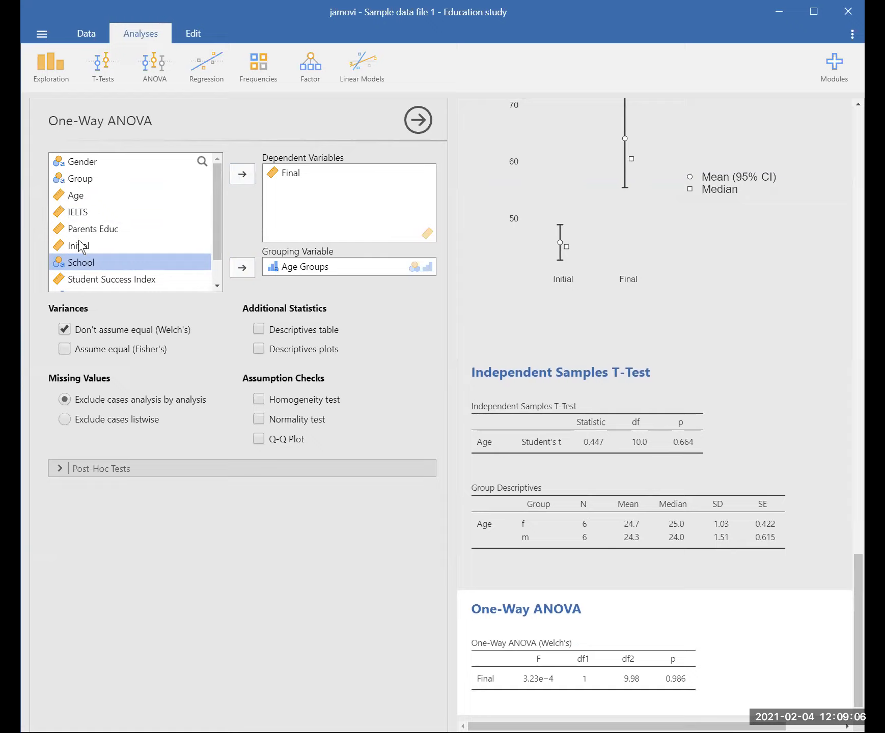
Switch the ANOVA's grouping variable to Group and include the descriptives table and descriptives plots
left_click(81, 180)
left_click(240, 269)
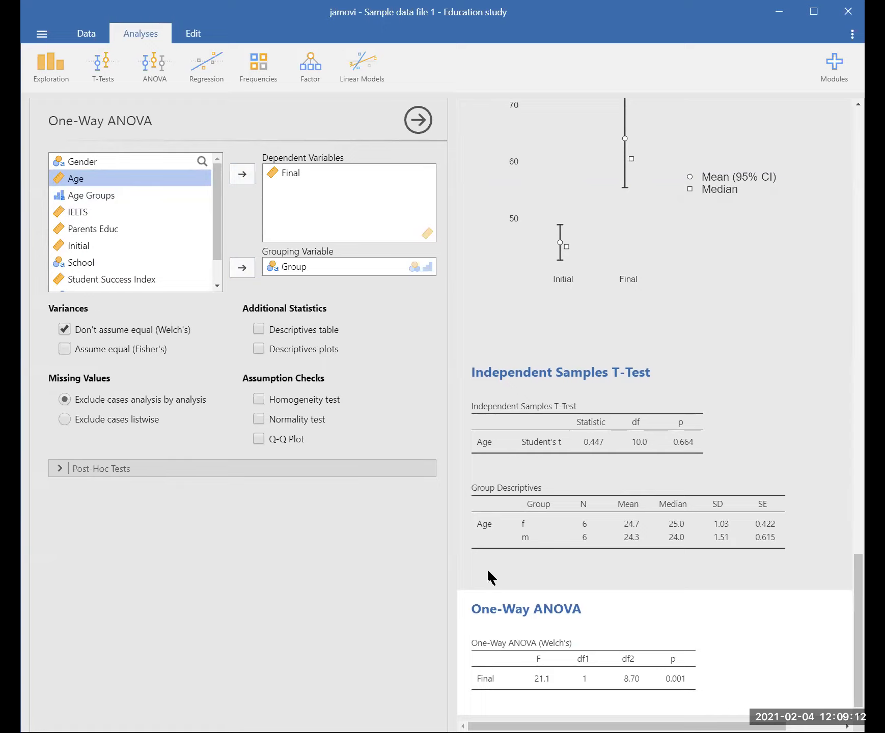
left_click(258, 331)
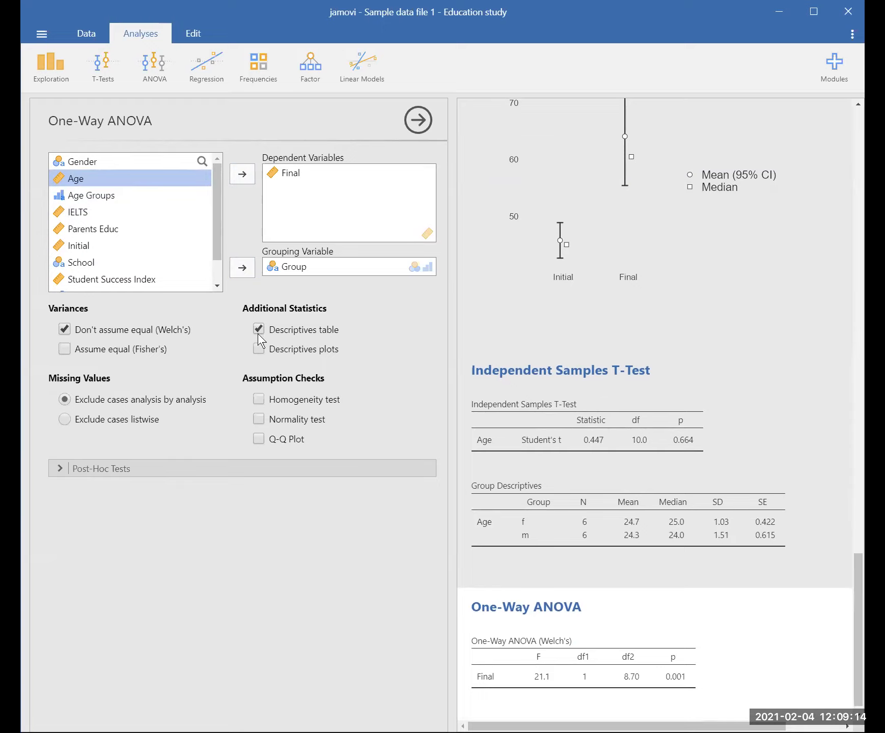
left_click(258, 349)
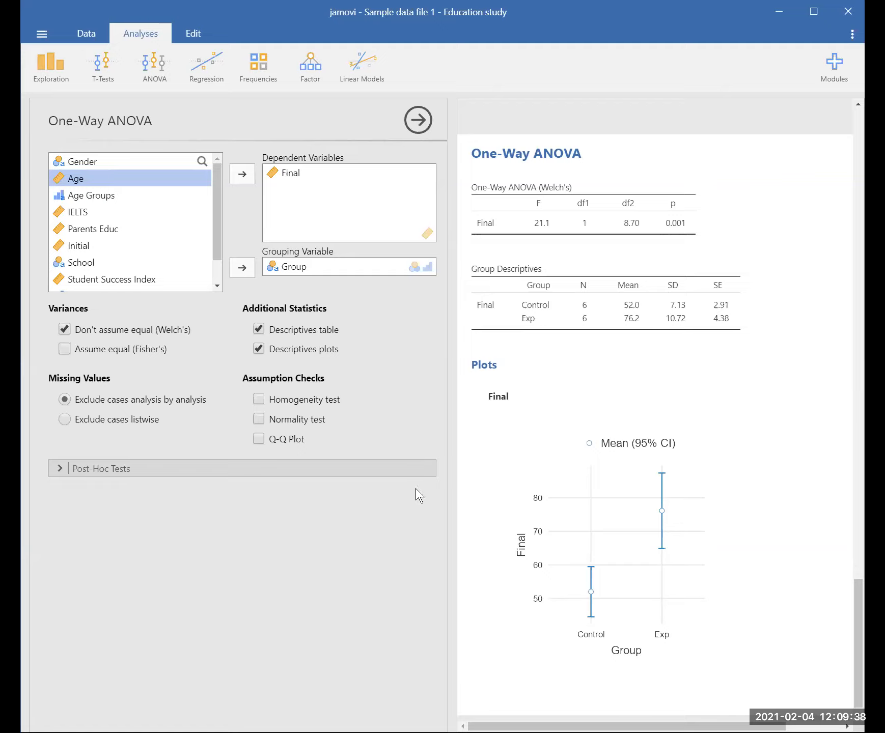
right_click(650, 566)
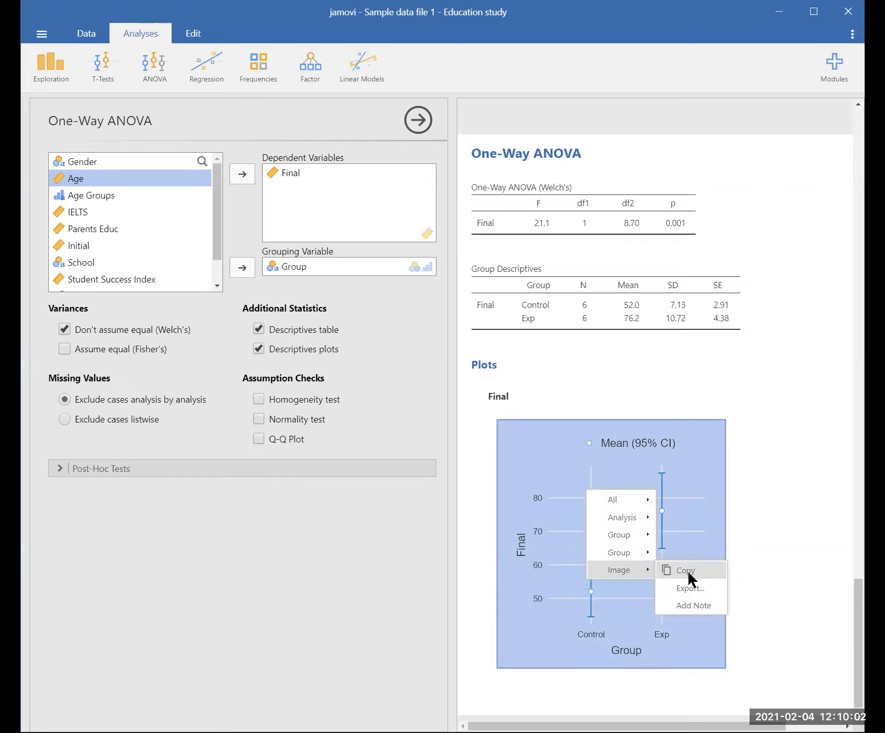
left_click(301, 606)
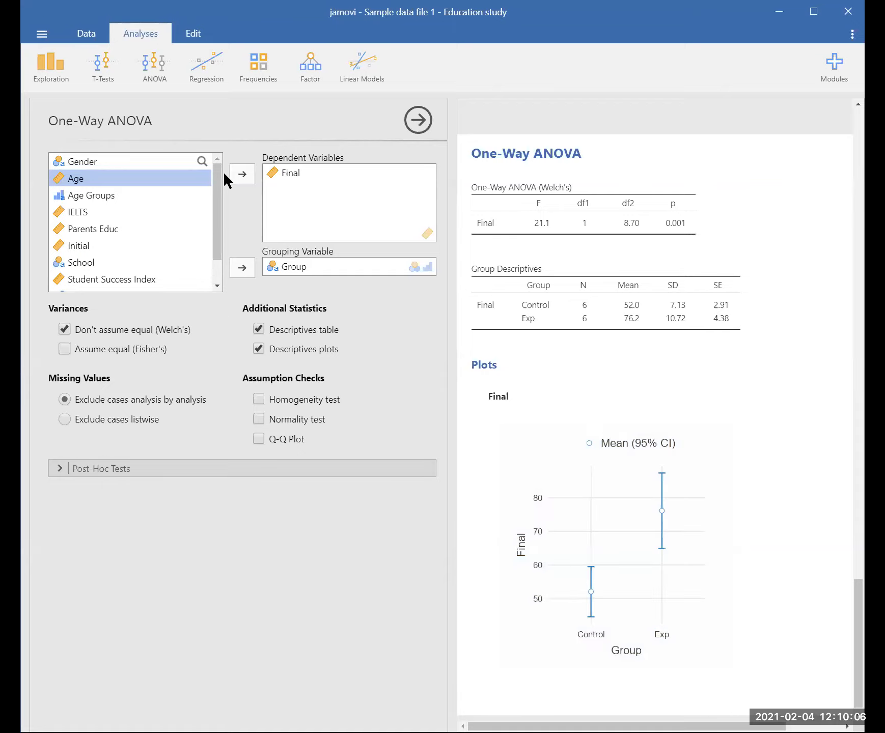
Create a Linear Regression with Final as the dependent variable
left_click(213, 65)
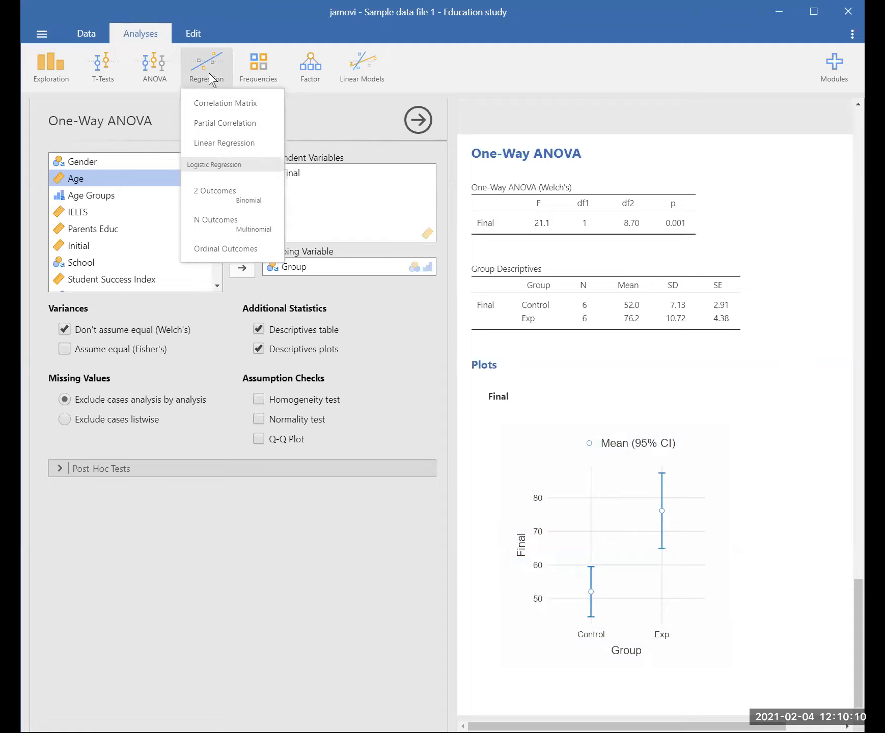
left_click(239, 138)
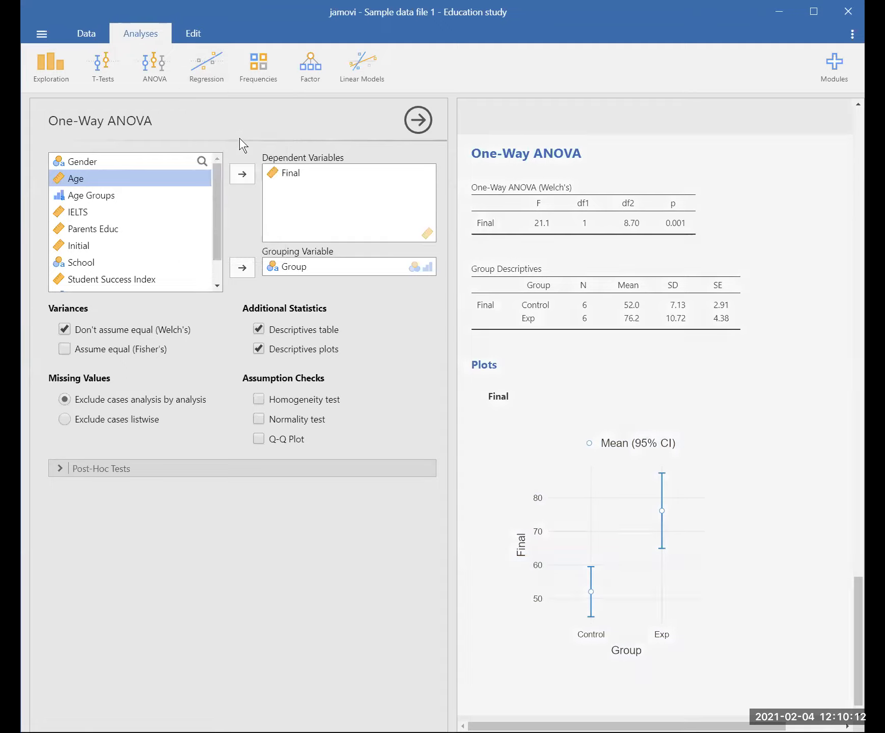
left_click(211, 78)
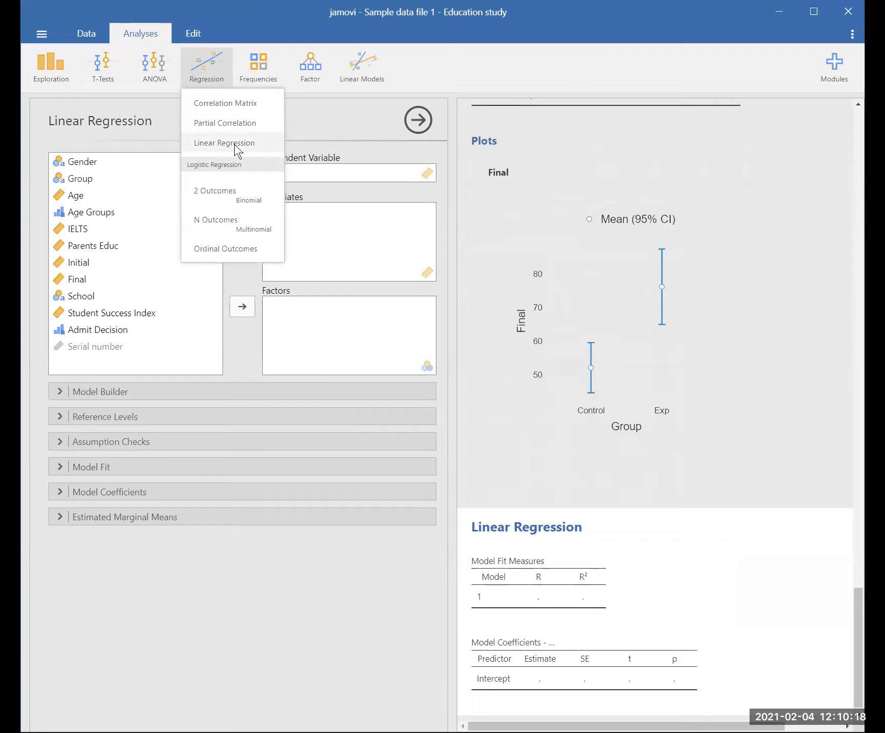
left_click(265, 576)
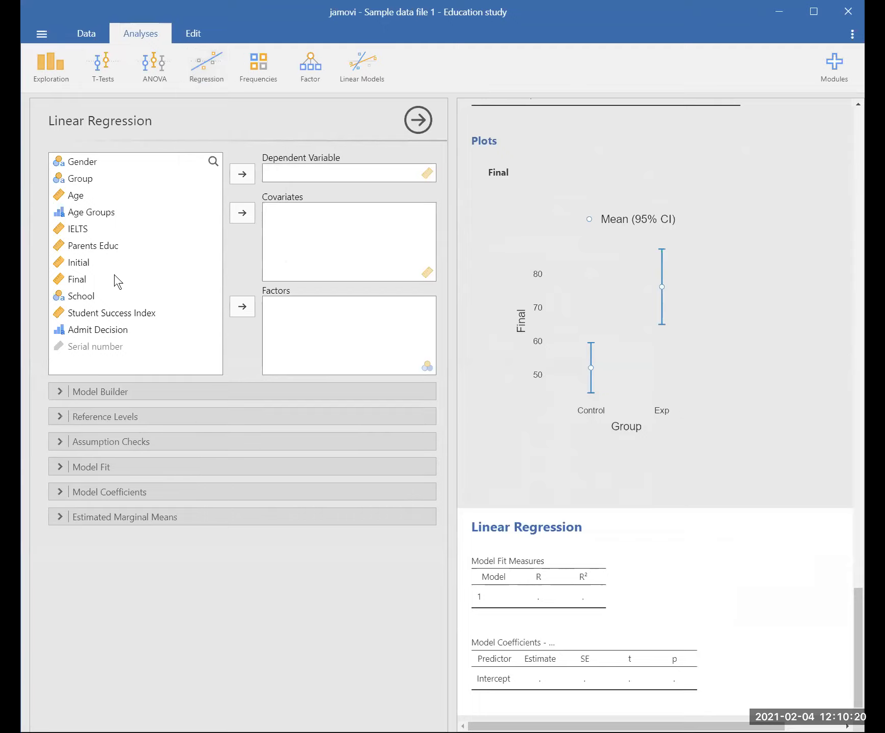
left_click(81, 278)
left_click(242, 174)
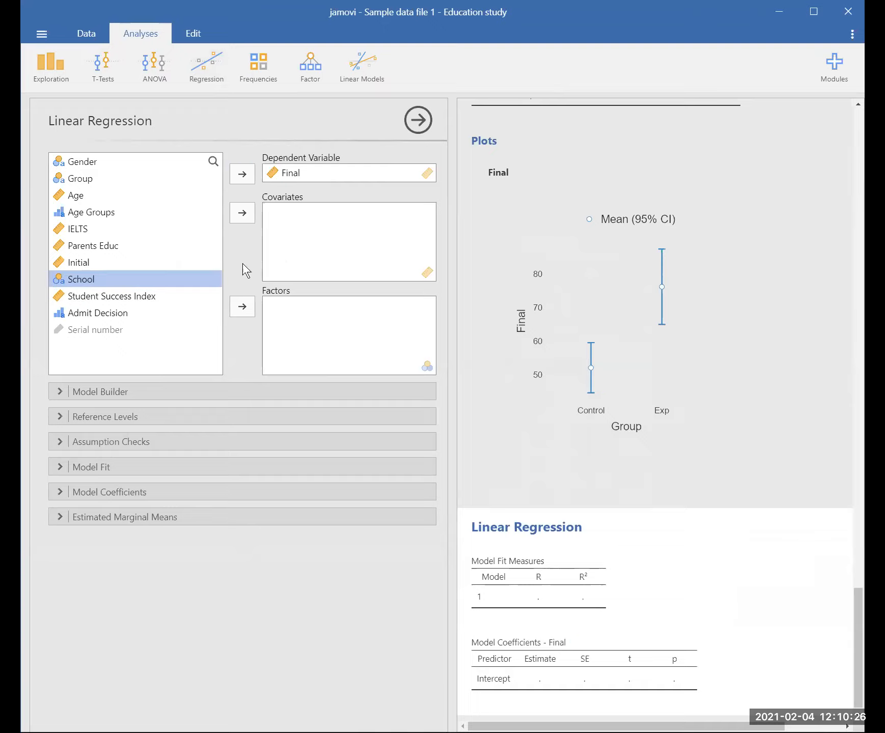
Add Age, IELTS, Parents Educ and Initial as covariates of the linear regression
left_click(77, 195)
left_click(241, 213)
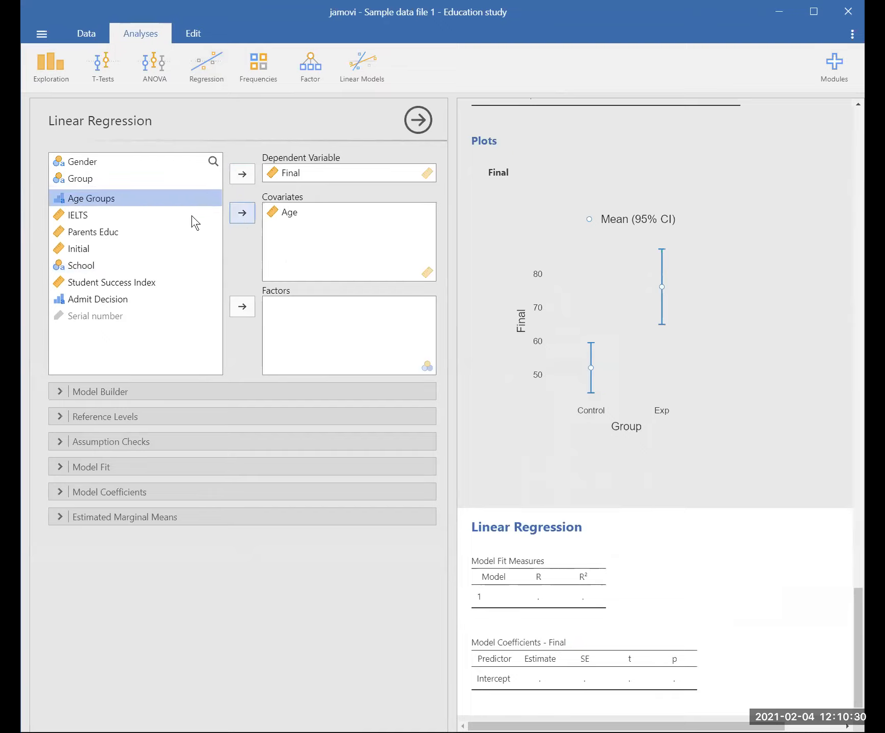
left_click(176, 212)
left_click(245, 213)
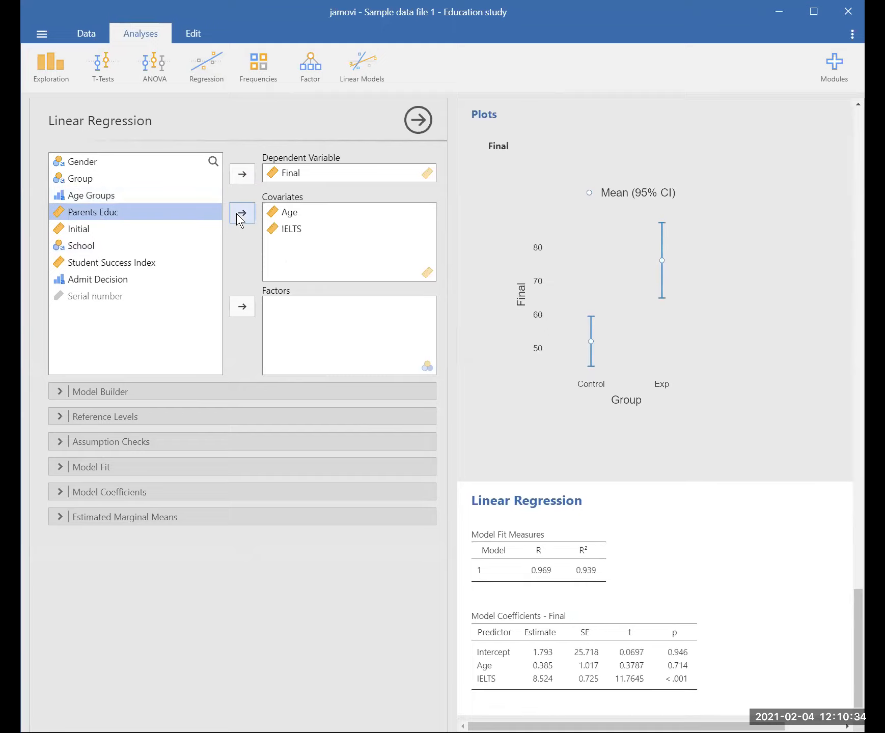
left_click(237, 214)
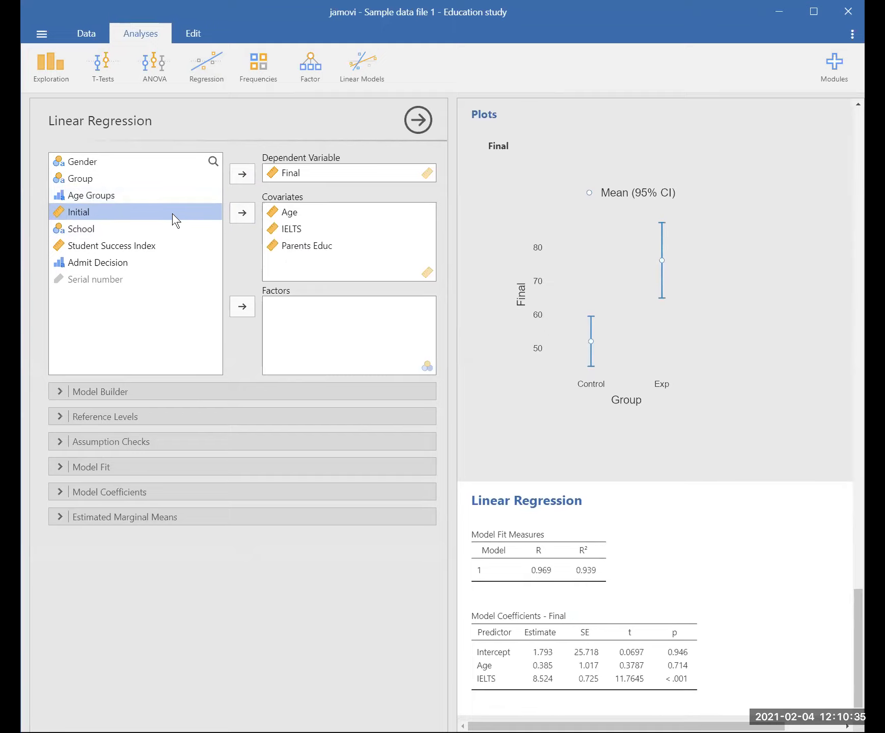
left_click(235, 218)
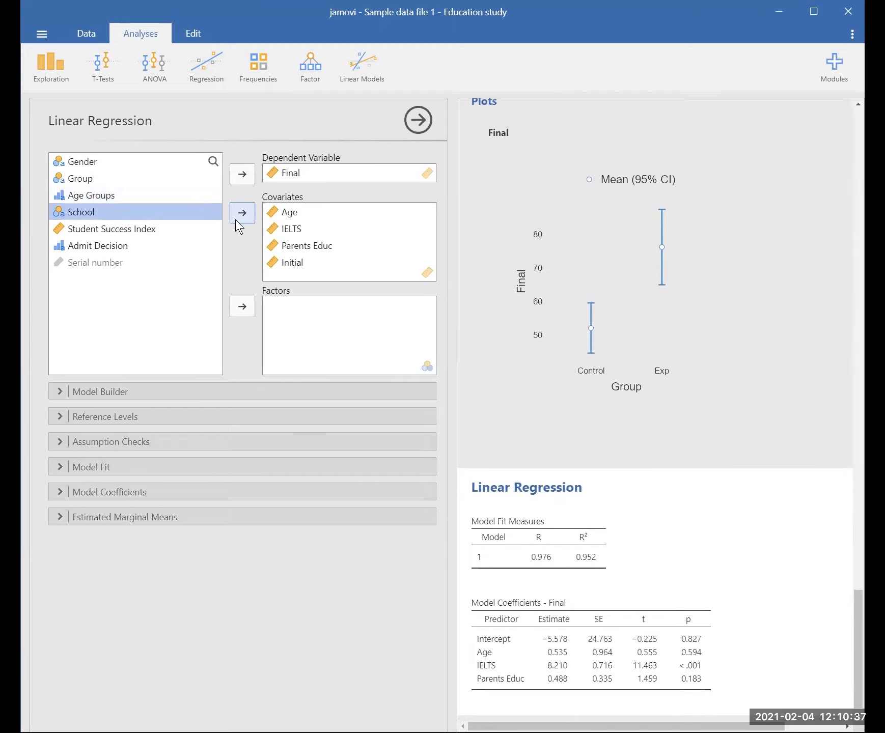
Add Group and Gender as factors of the linear regression and review the model coefficients
left_click(103, 179)
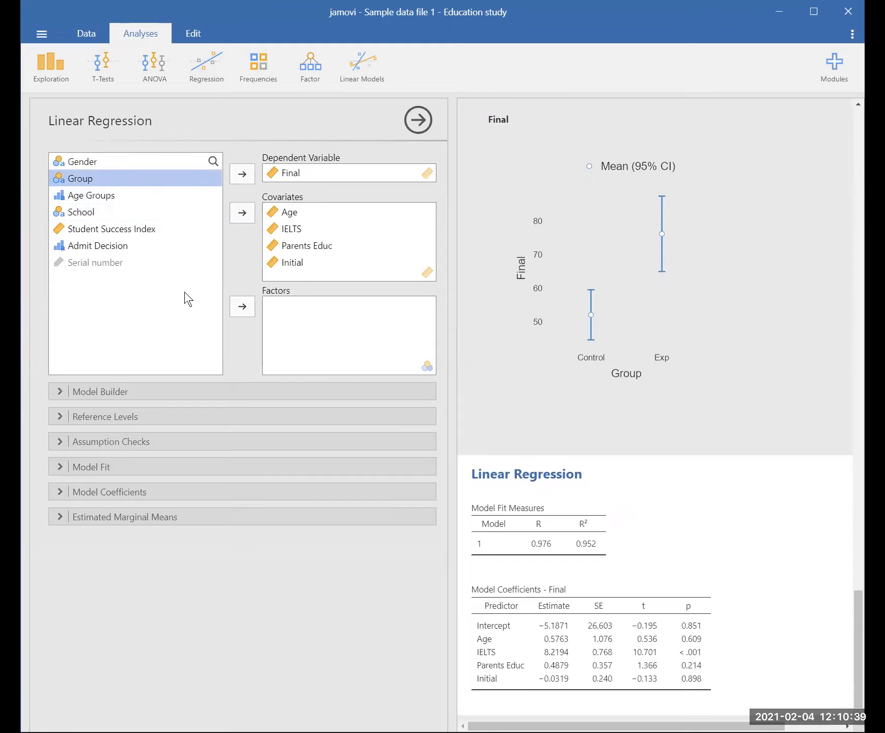
left_click(242, 306)
left_click(110, 163)
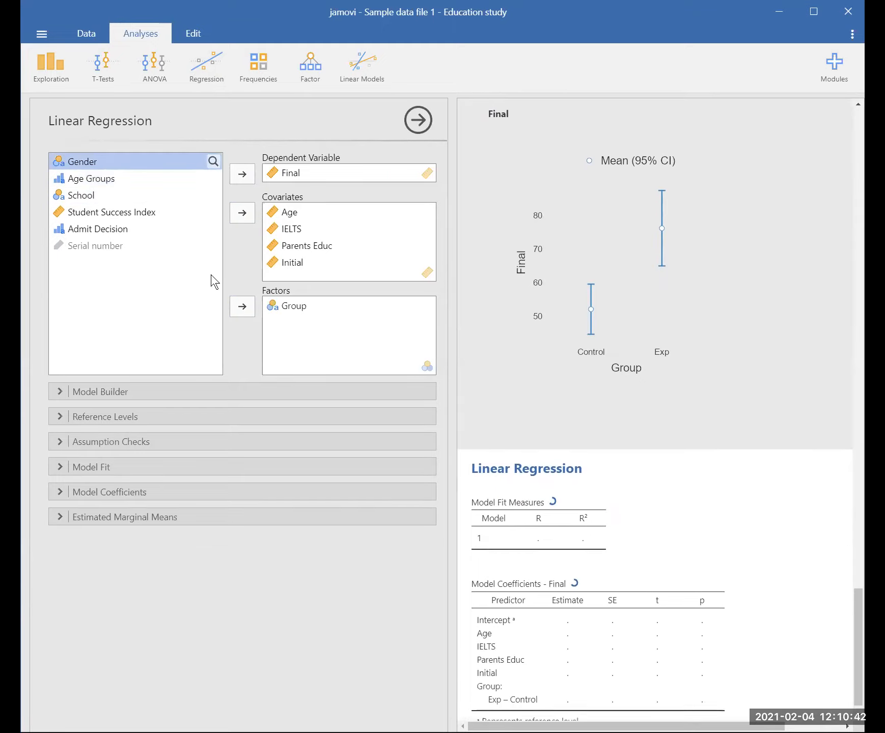
left_click(242, 307)
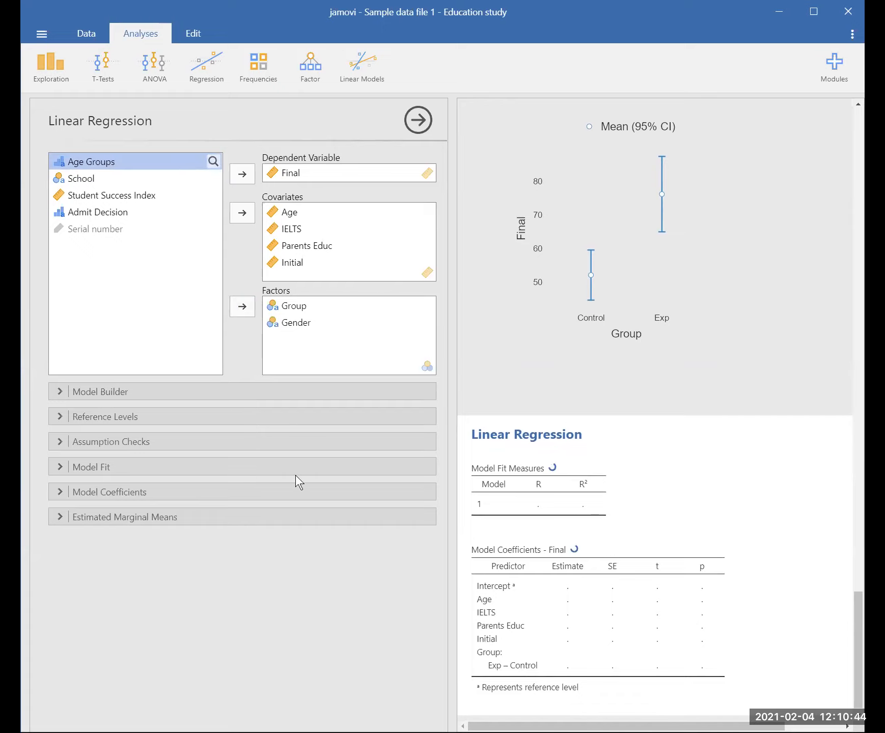
scroll(730, 597, "down", 2)
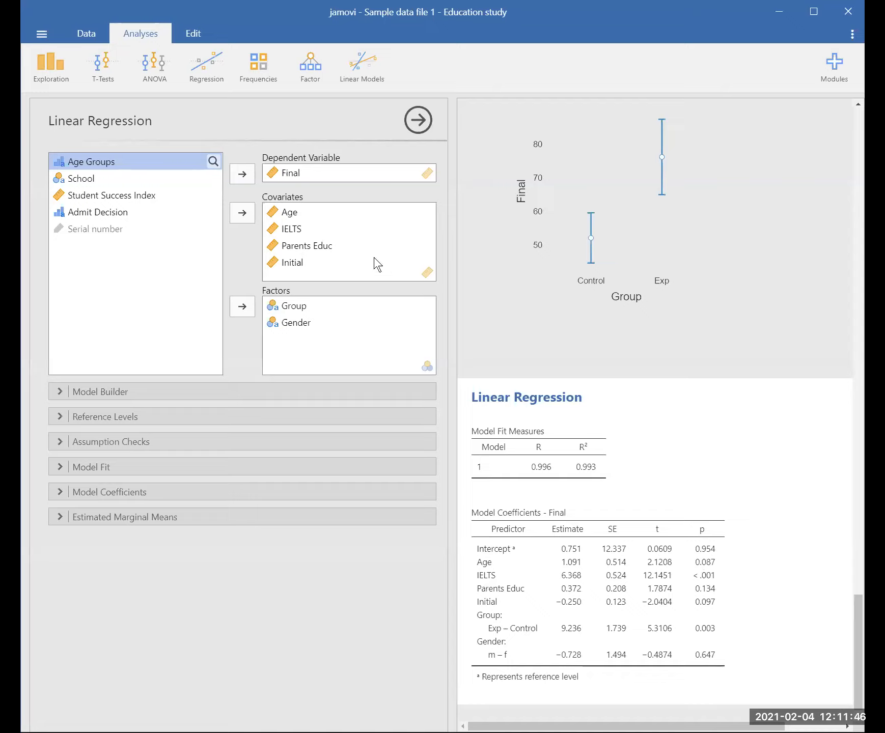
Remove Age from the covariates and Gender from the factors of the linear regression
left_click(290, 214)
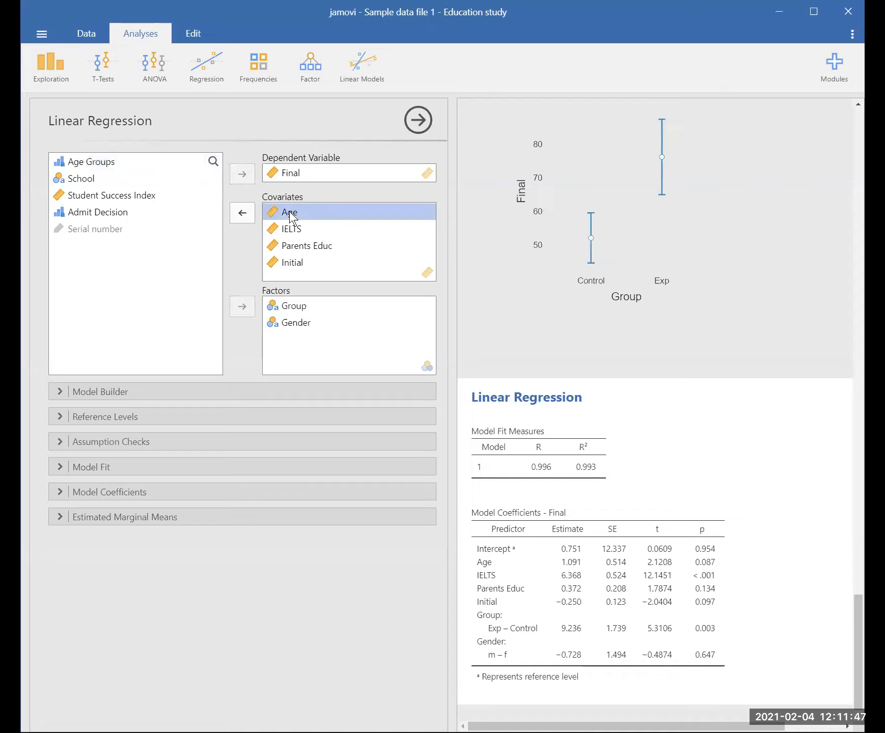
left_click(244, 210)
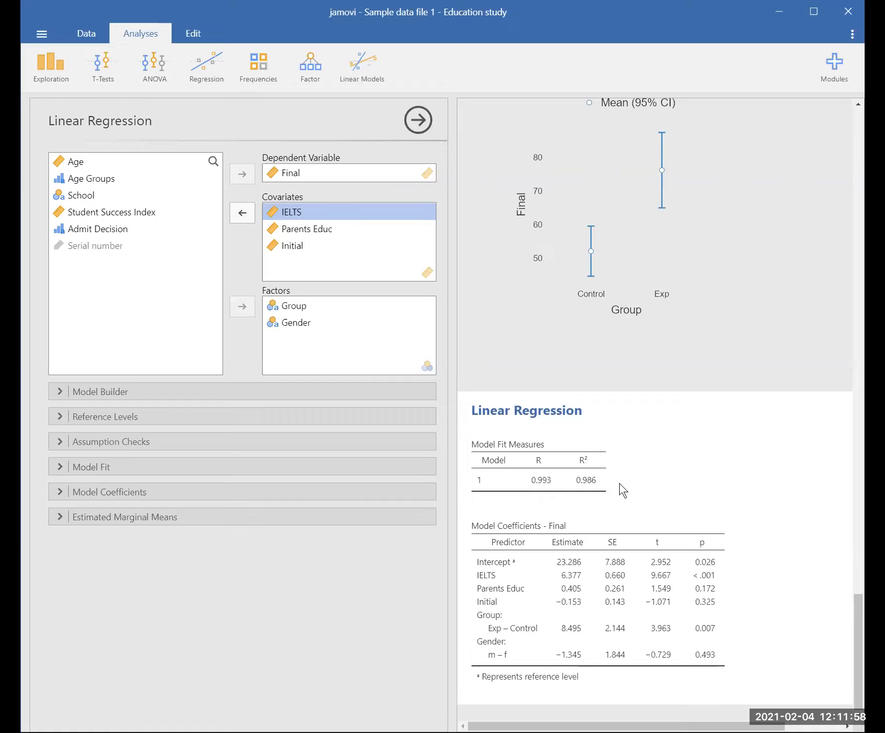
left_click(284, 323)
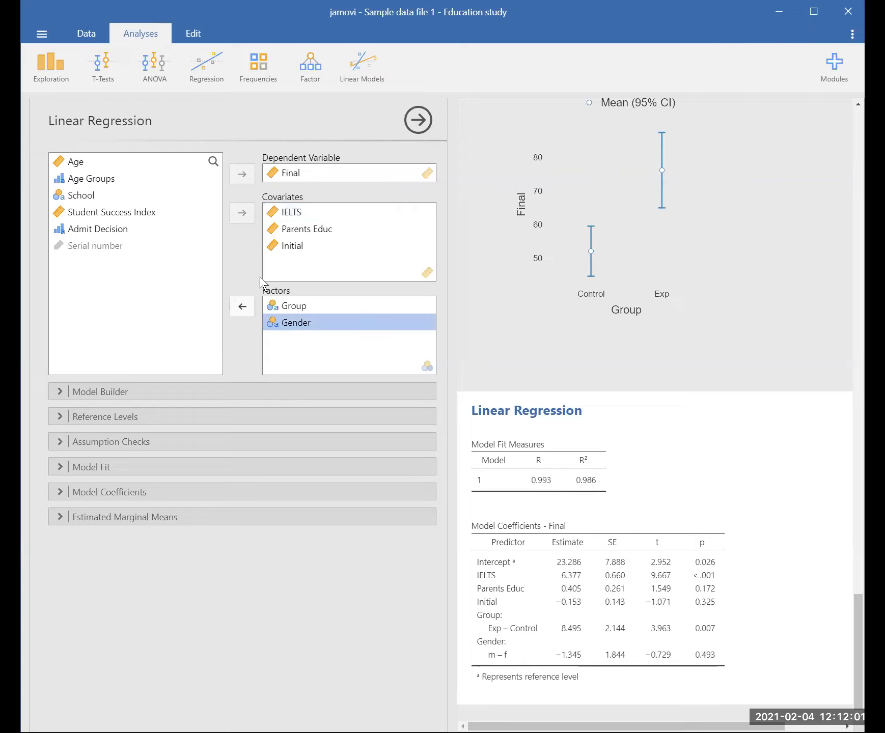
left_click(242, 306)
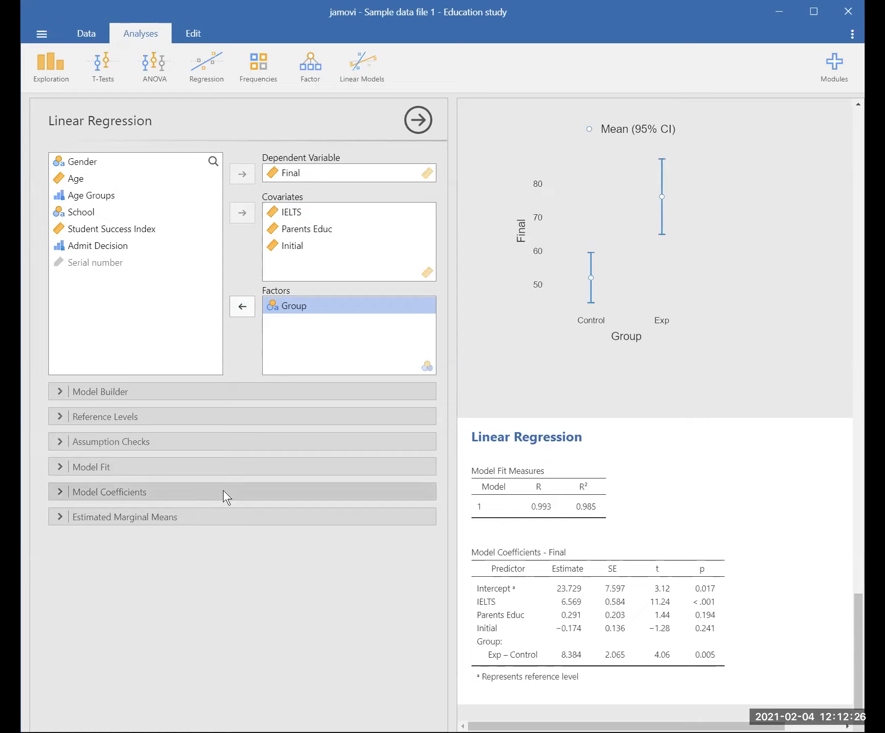
Move Parents Educ below Initial in Block 1 of the Model Builder, and remove it from the covariates
left_click(56, 388)
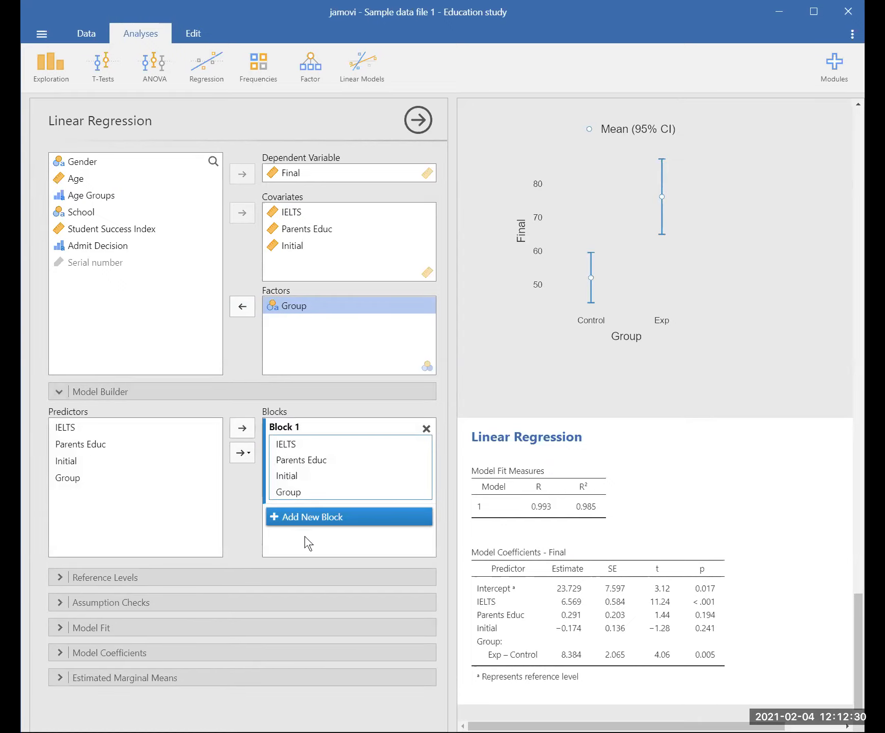
left_click(73, 479)
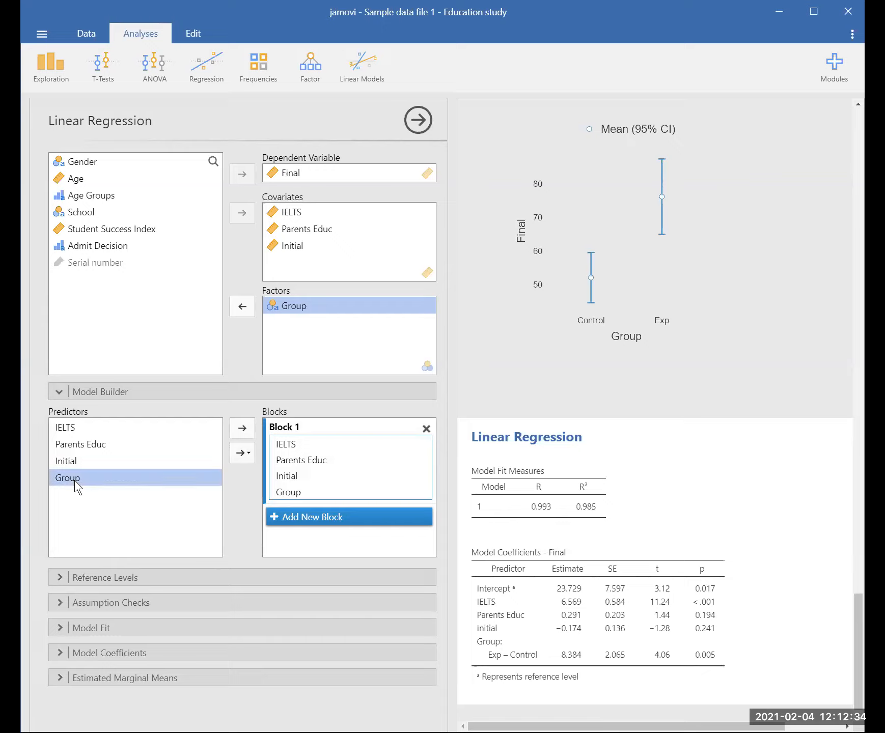
left_click(81, 446)
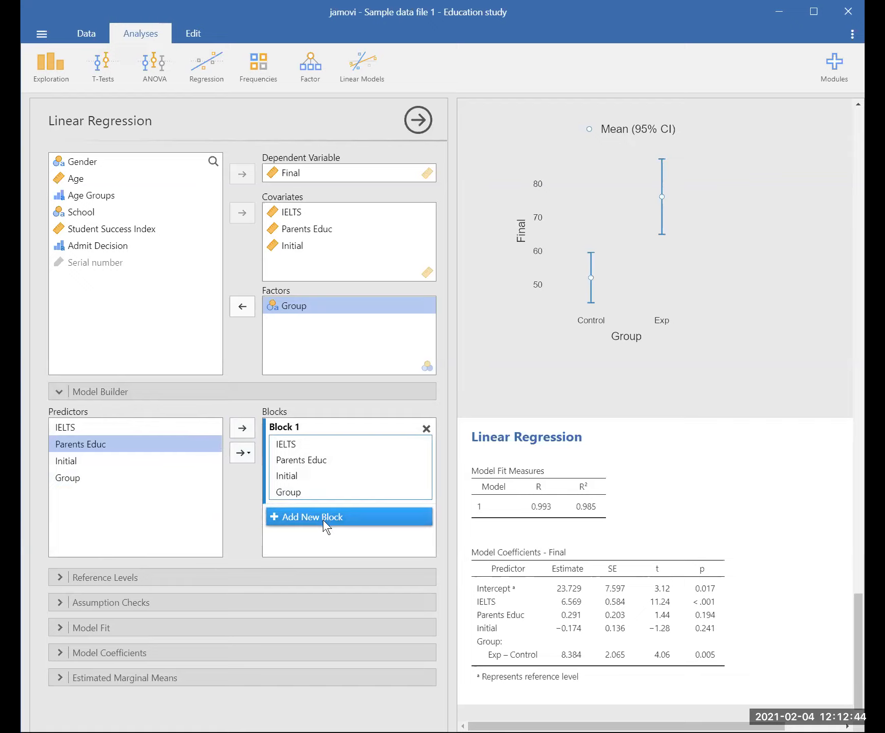
left_click(305, 461)
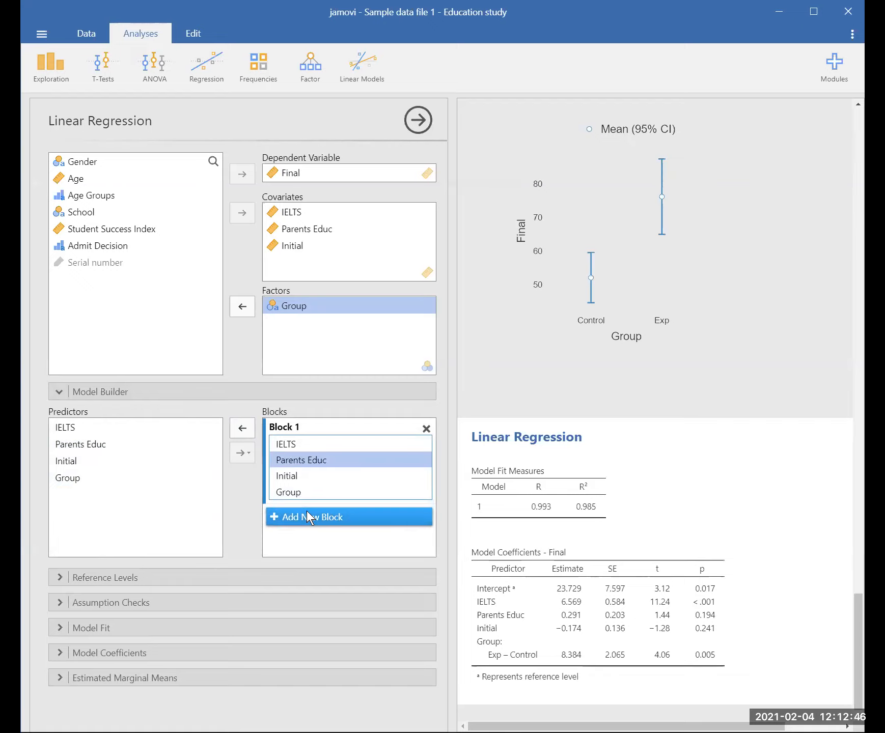
left_click_drag(297, 462, 298, 482)
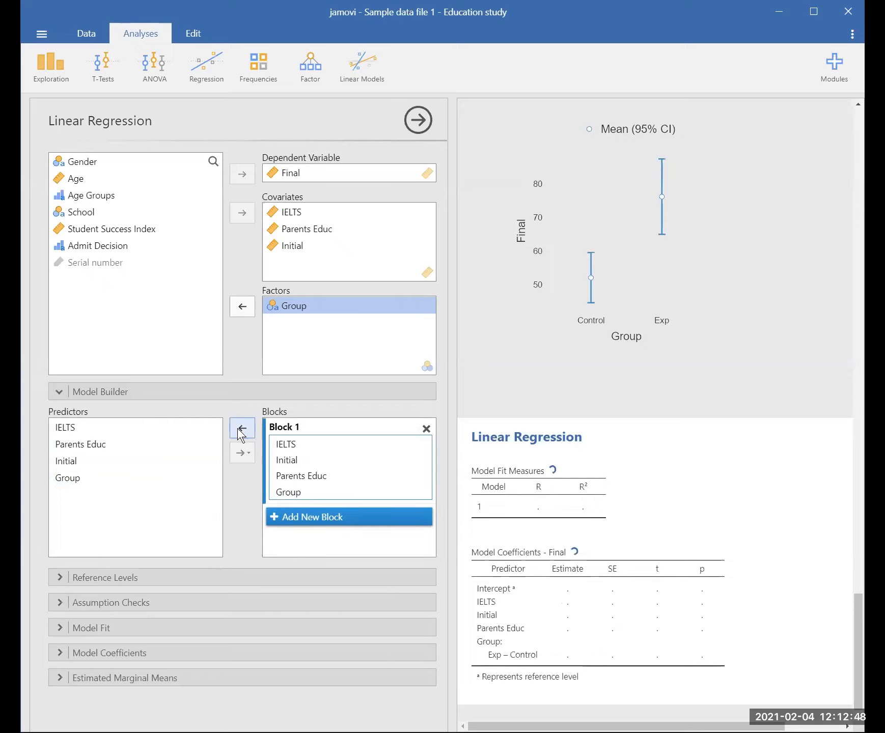
left_click(318, 482)
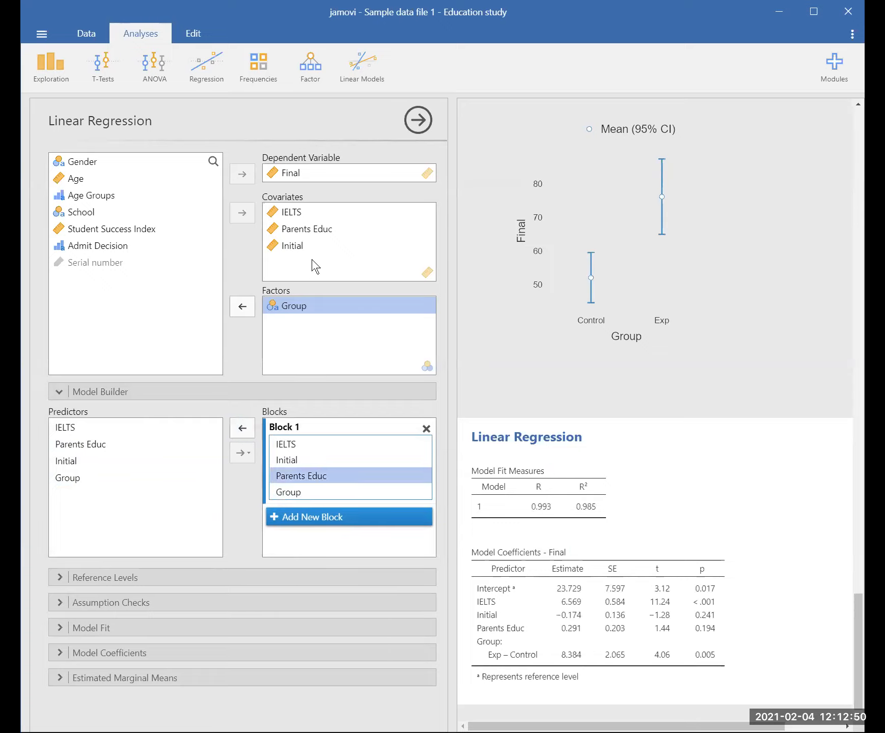
left_click(312, 231)
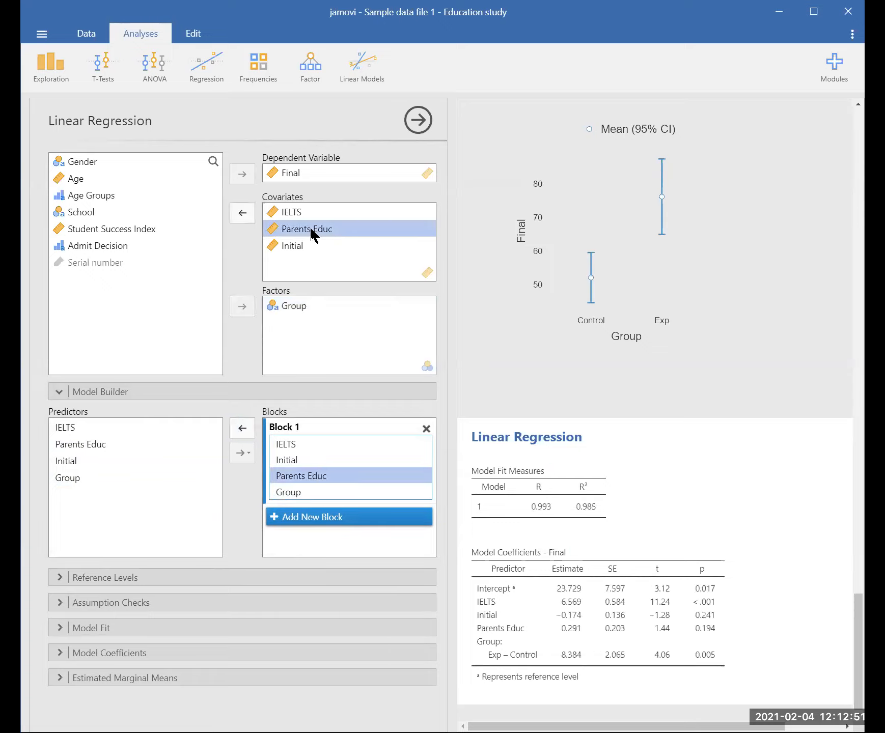
left_click(243, 213)
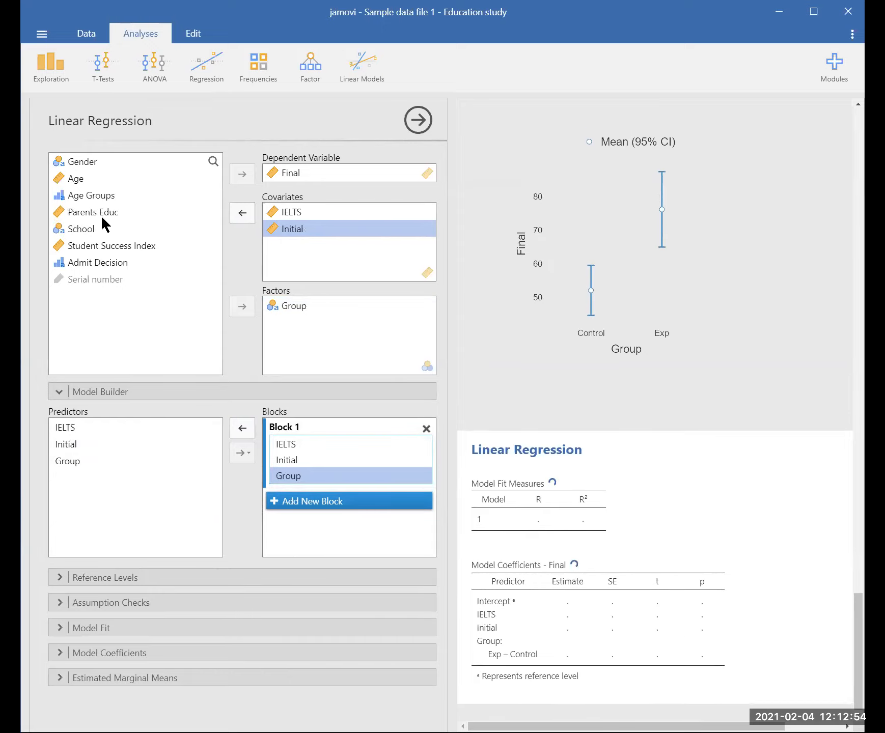
Add Block 2 to the regression model and try to place Parents Educ and IELTS in it
left_click_drag(101, 211, 332, 495)
left_click(331, 494)
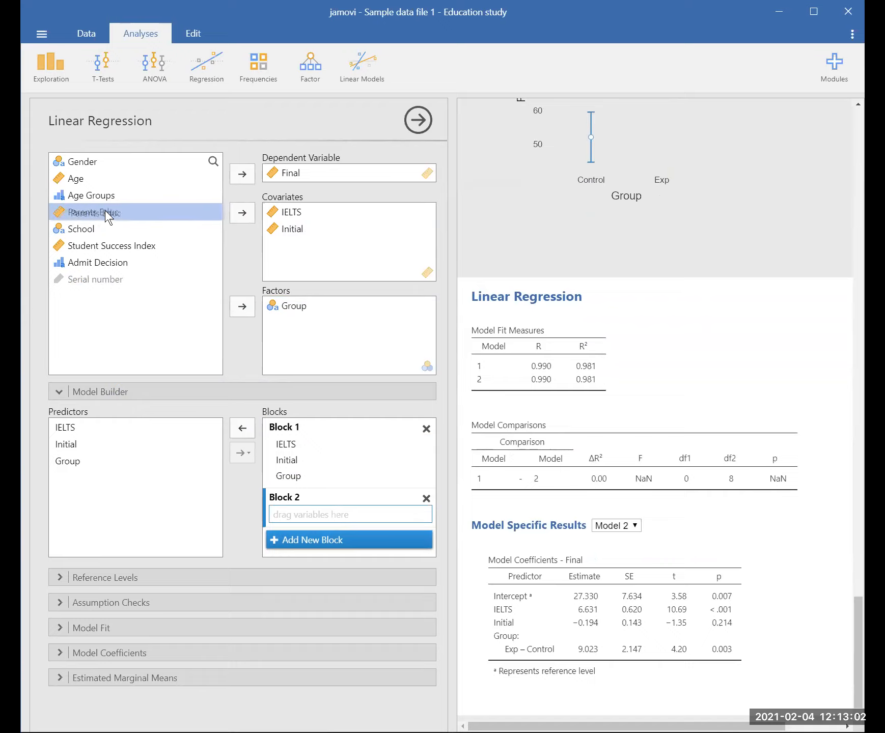
left_click(71, 429)
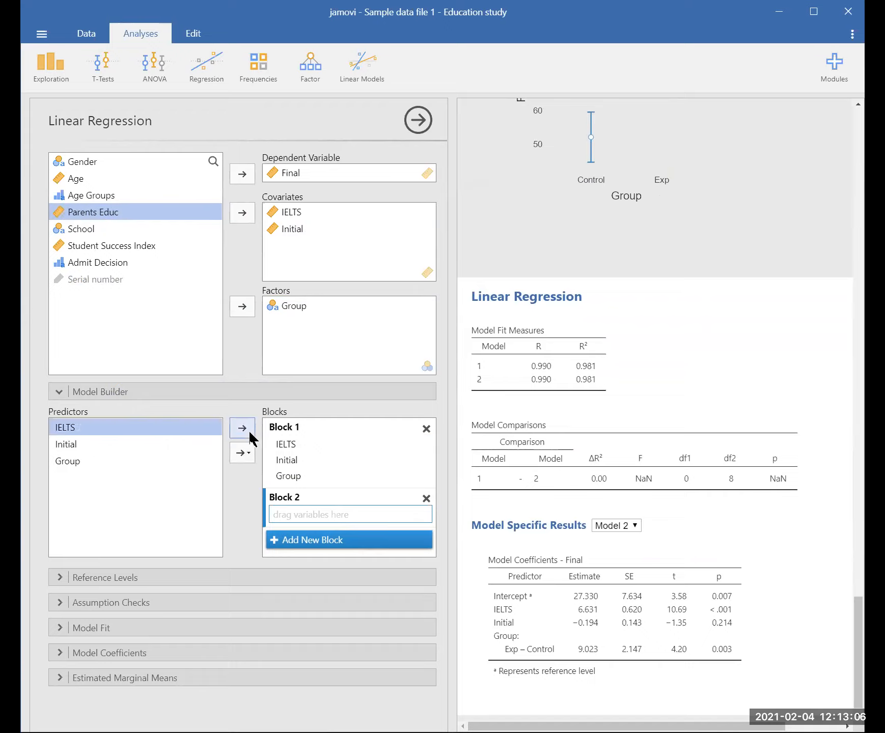
left_click_drag(166, 431, 348, 520)
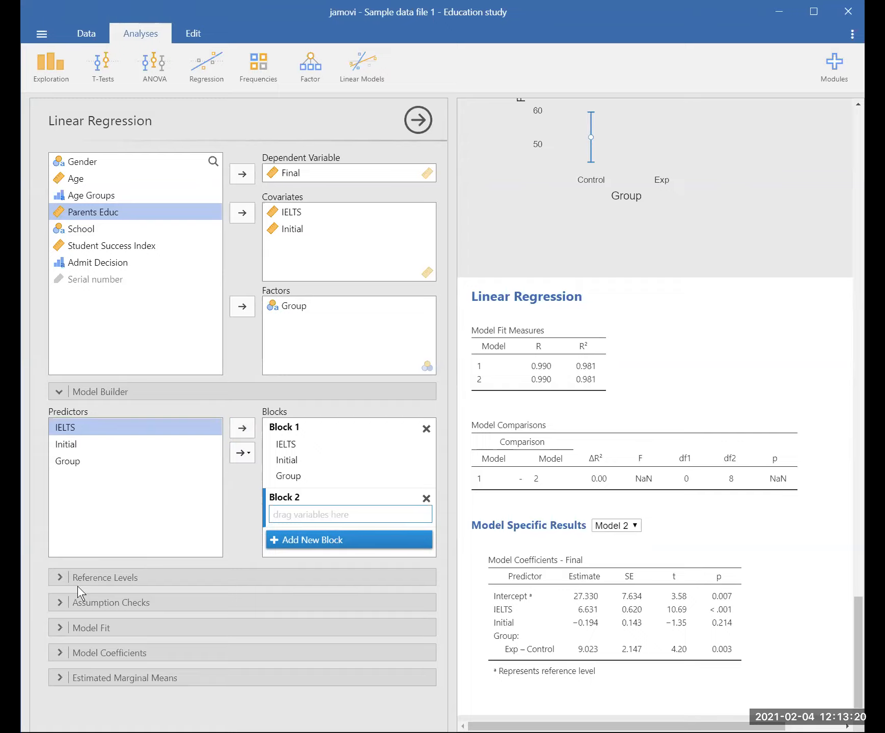
Choose Control as the reference level for Group in the regression's Reference Levels
left_click(58, 577)
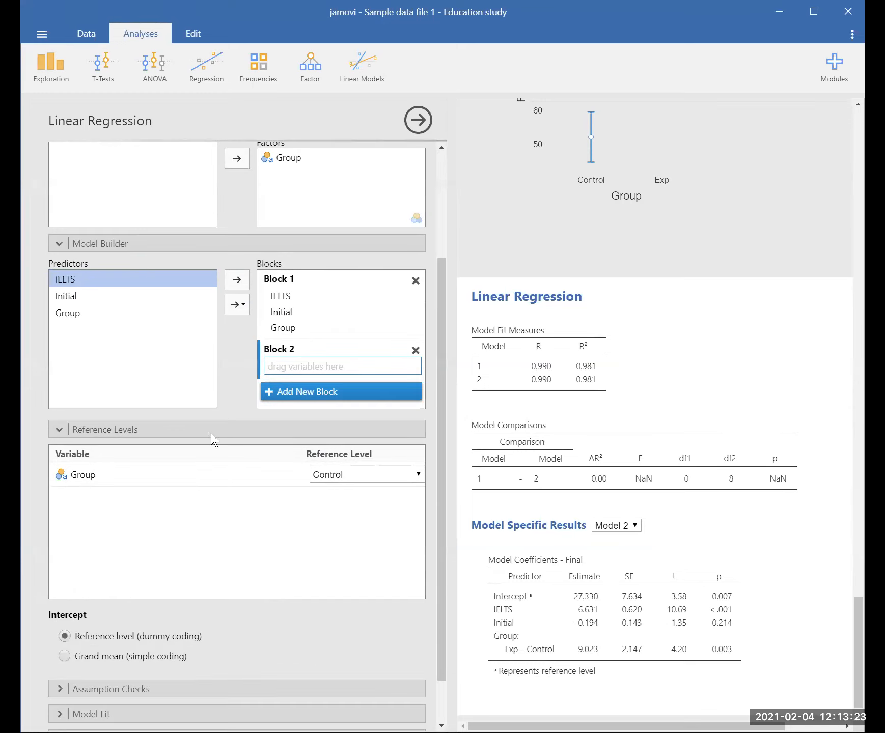
left_click(385, 474)
left_click(360, 487)
scroll(300, 642, "down", 1)
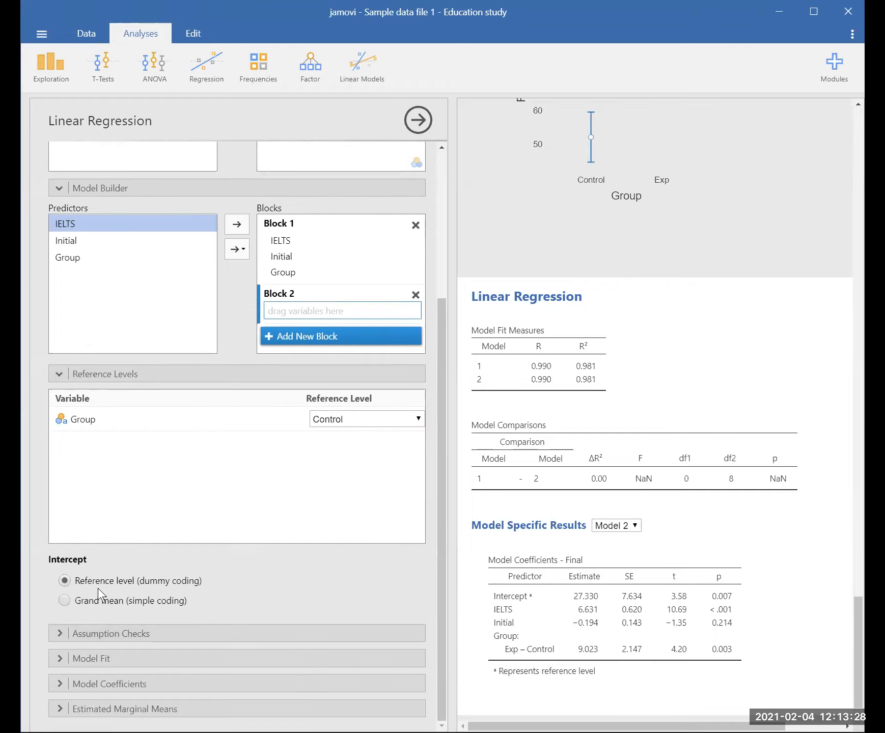
Include the Shapiro-Wilk test and residual plots in the regression's assumption checks, and review the plots
left_click(63, 630)
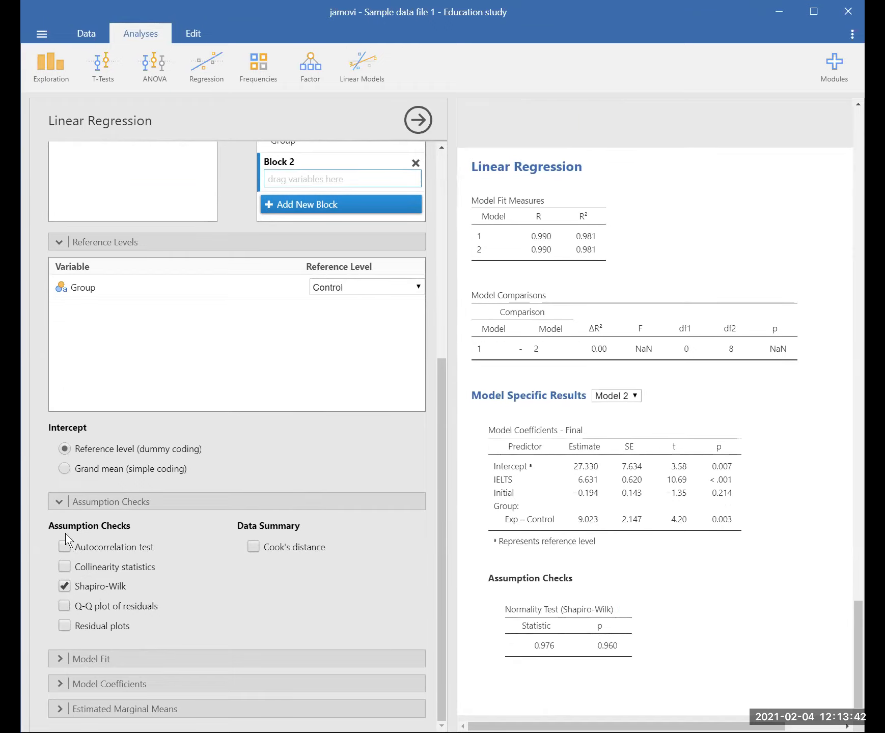
left_click(68, 623)
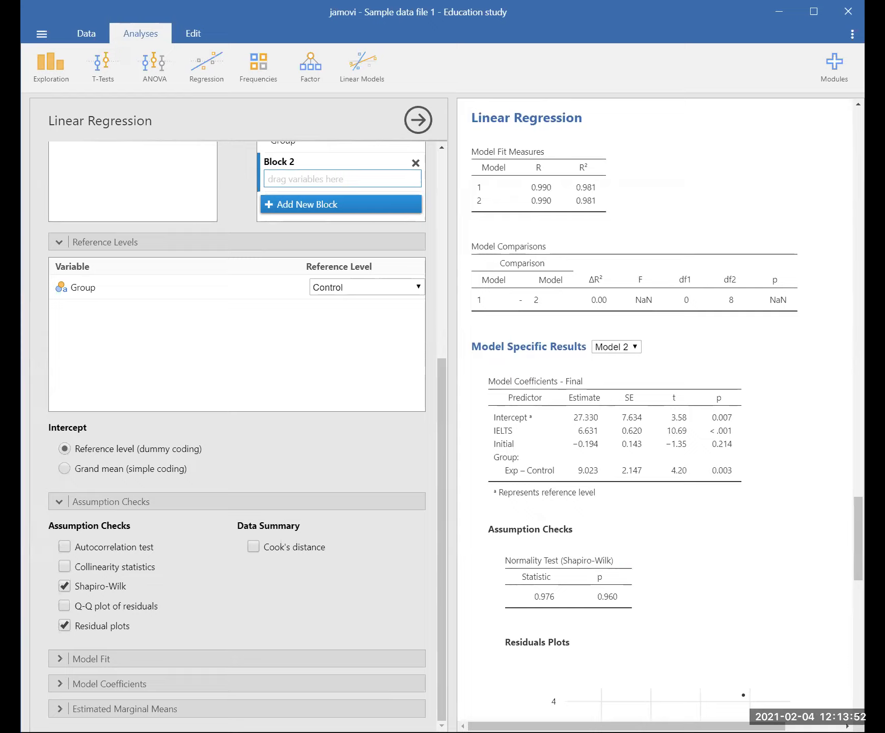
left_click_drag(859, 537, 859, 643)
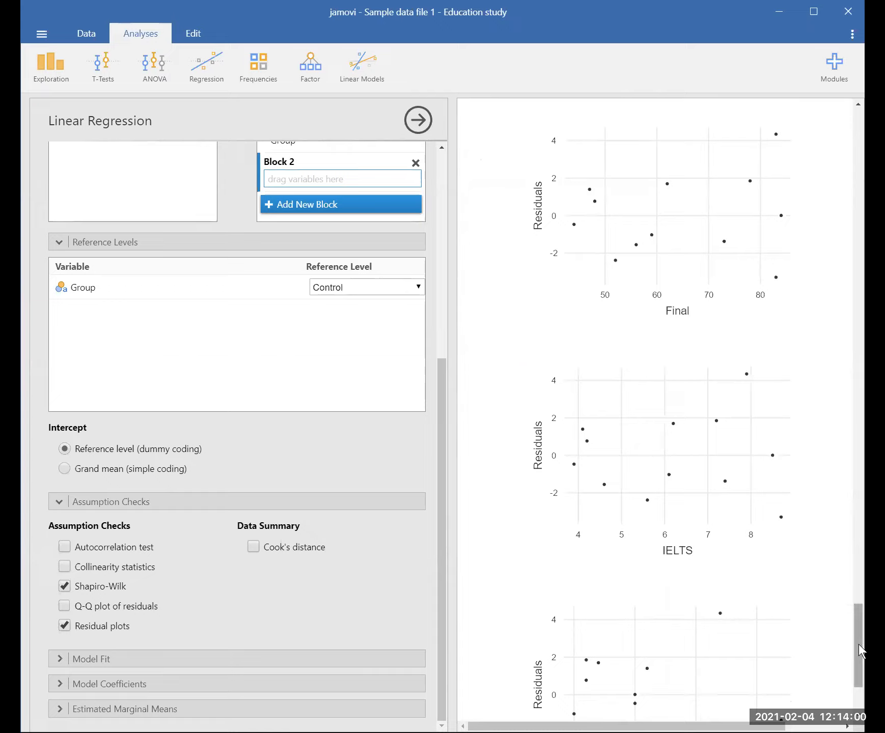
Include Adjusted R² in the linear regression's model fit measures, and review the fit and coefficient tables
left_click_drag(856, 643, 851, 719)
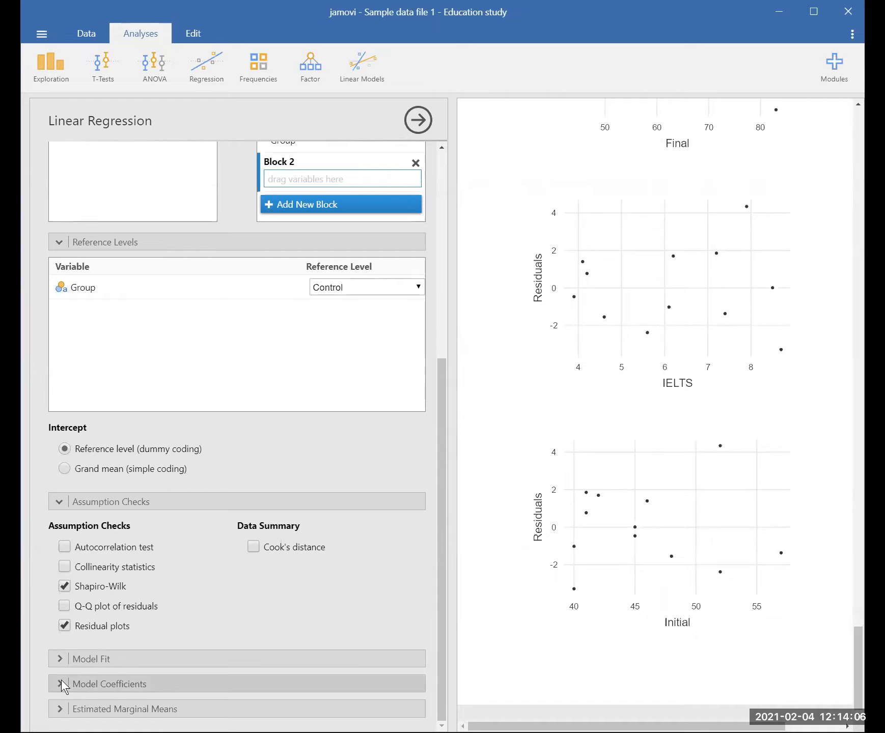
left_click(56, 659)
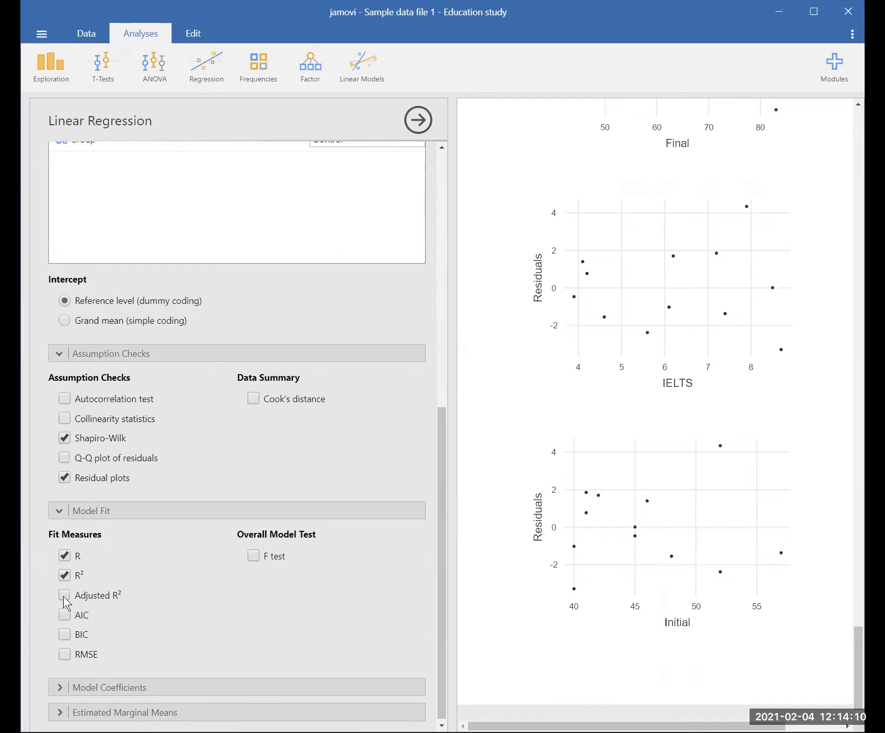
left_click(64, 595)
scroll(121, 596, "up", 3)
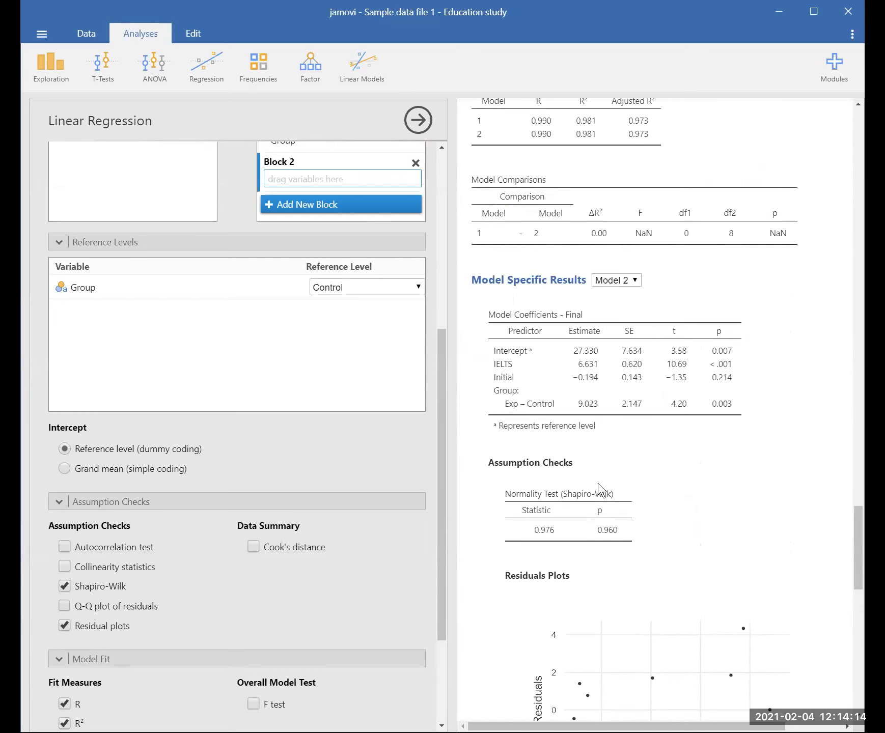
scroll(599, 484, "up", 3)
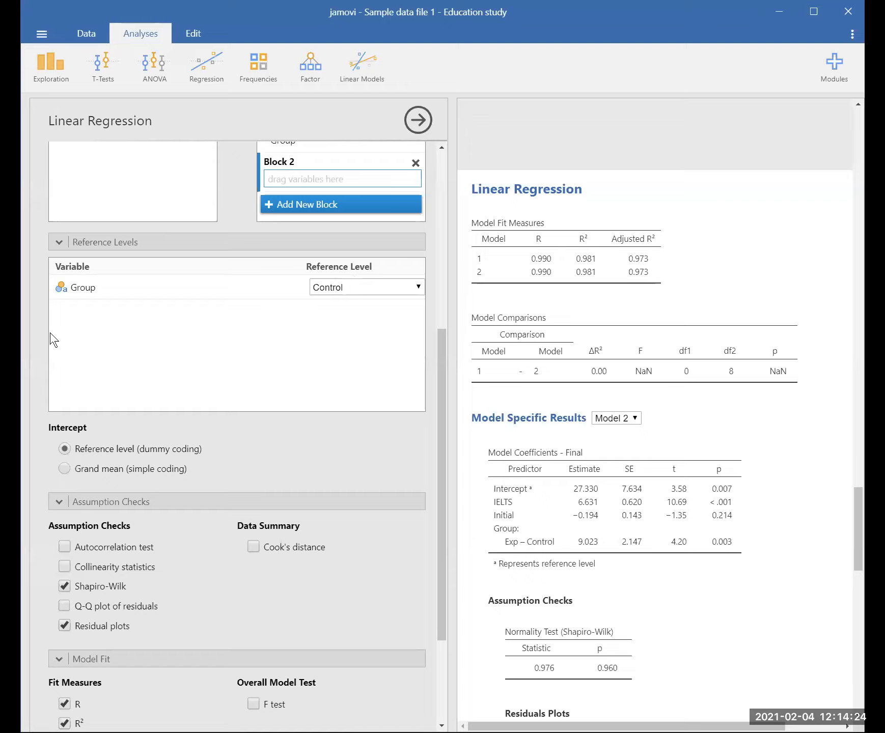
Create a two-outcome binomial logistic regression with Admit Decision as the dependent variable
left_click(205, 60)
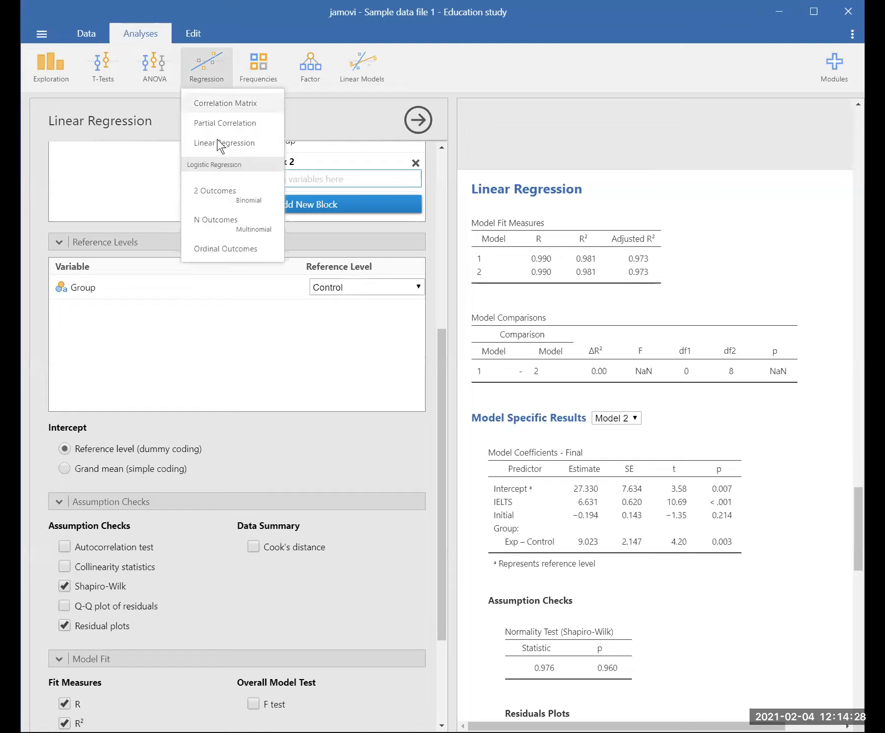
left_click(271, 197)
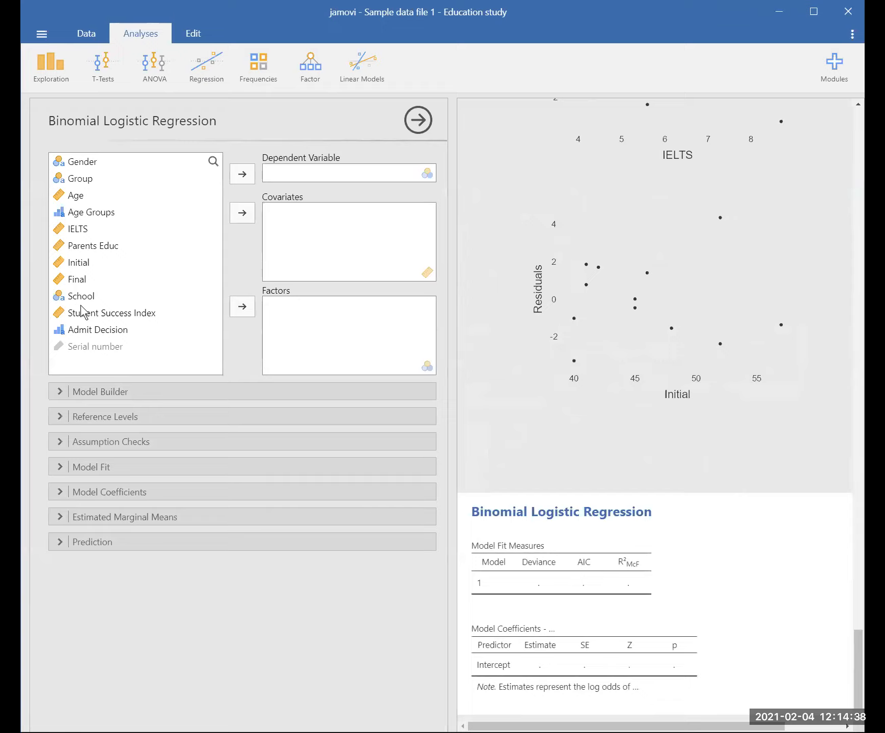
left_click(89, 317)
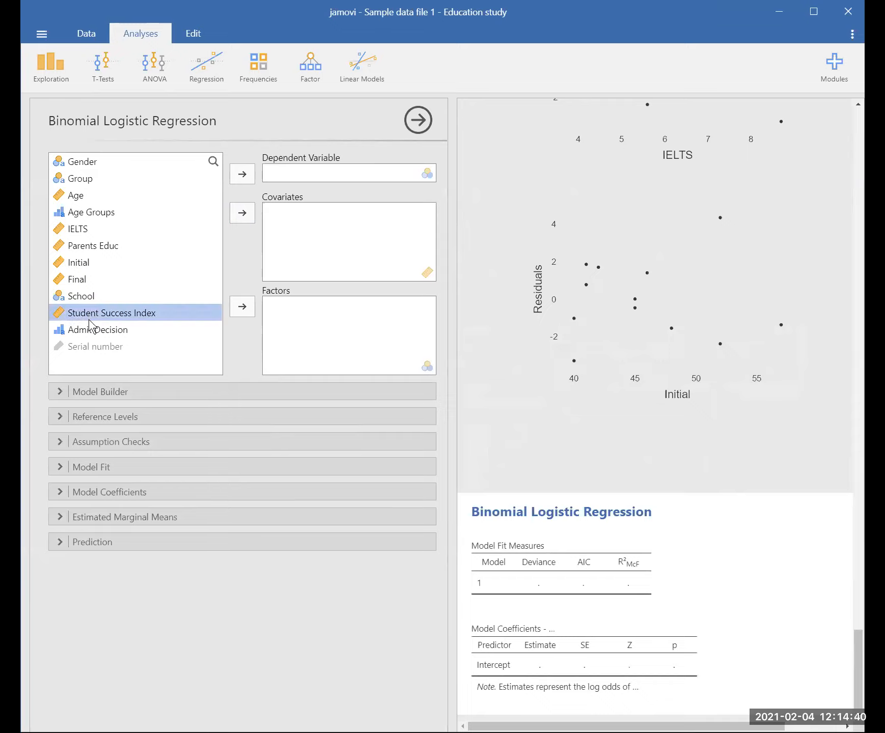
left_click(91, 330)
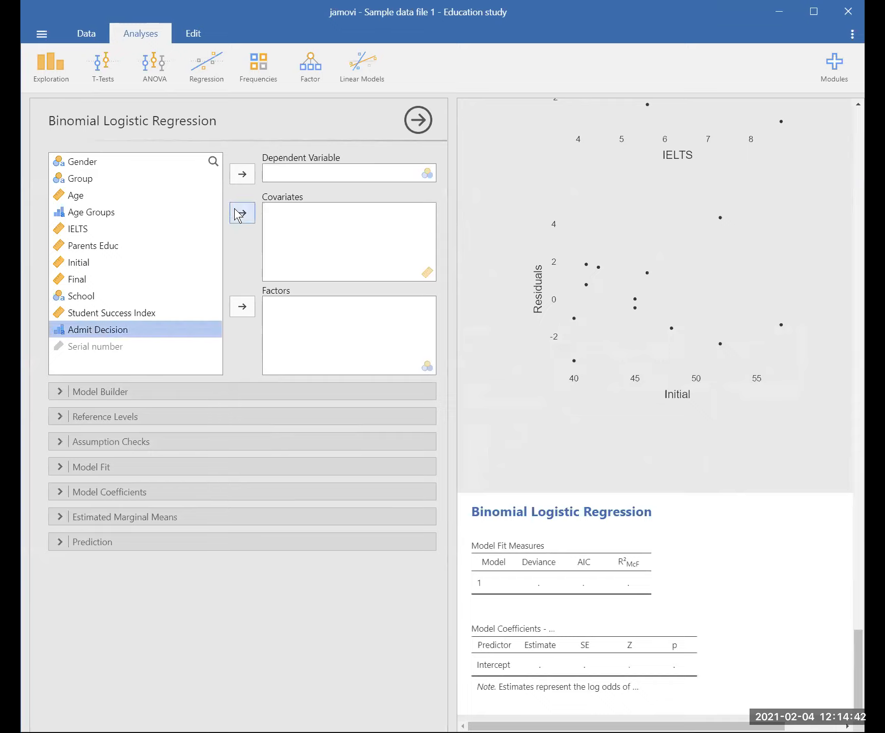
left_click(245, 178)
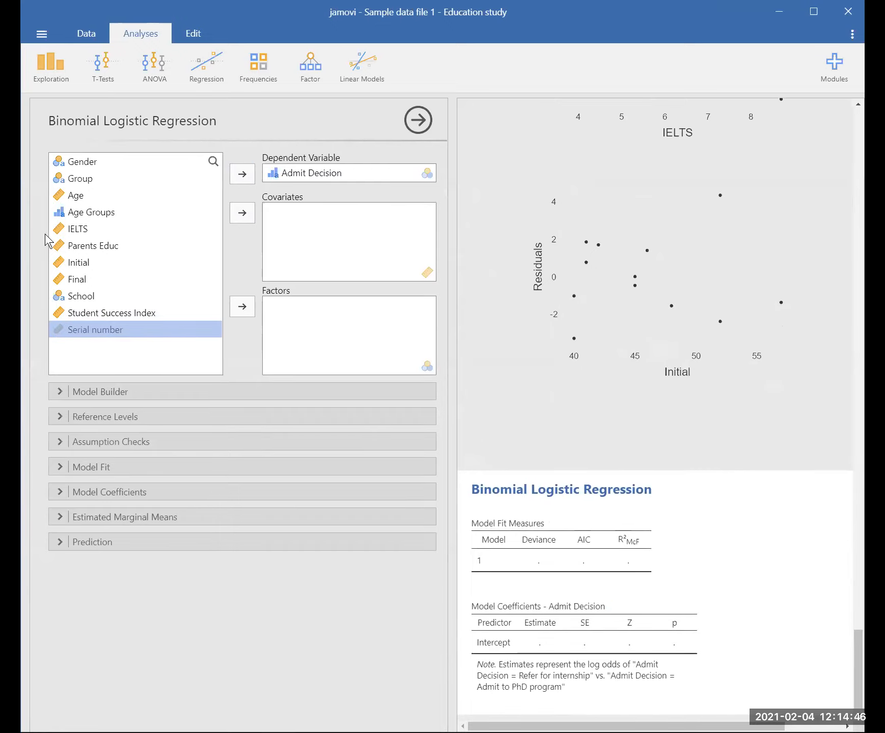
Assign Final and IELTS as covariates and Group as a factor in the binomial logistic regression
left_click(76, 283)
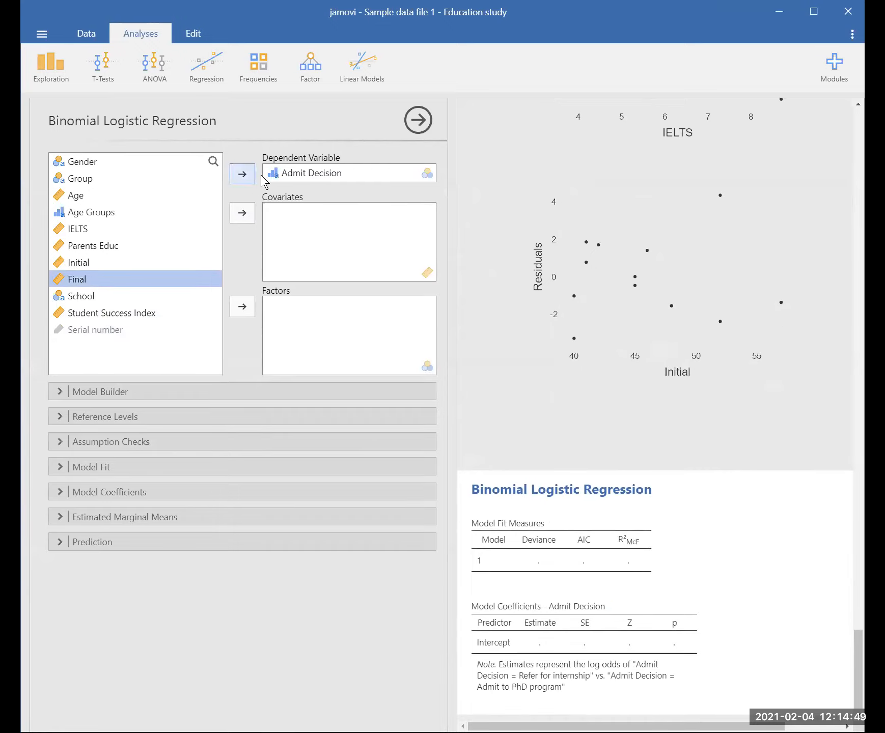
left_click(243, 220)
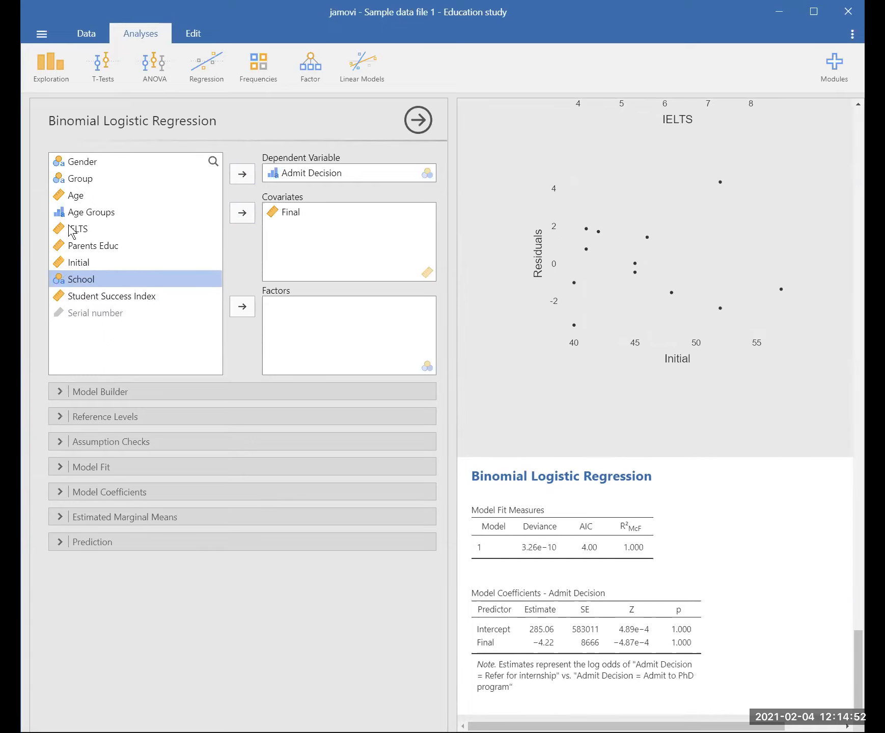
left_click(71, 232)
left_click(234, 214)
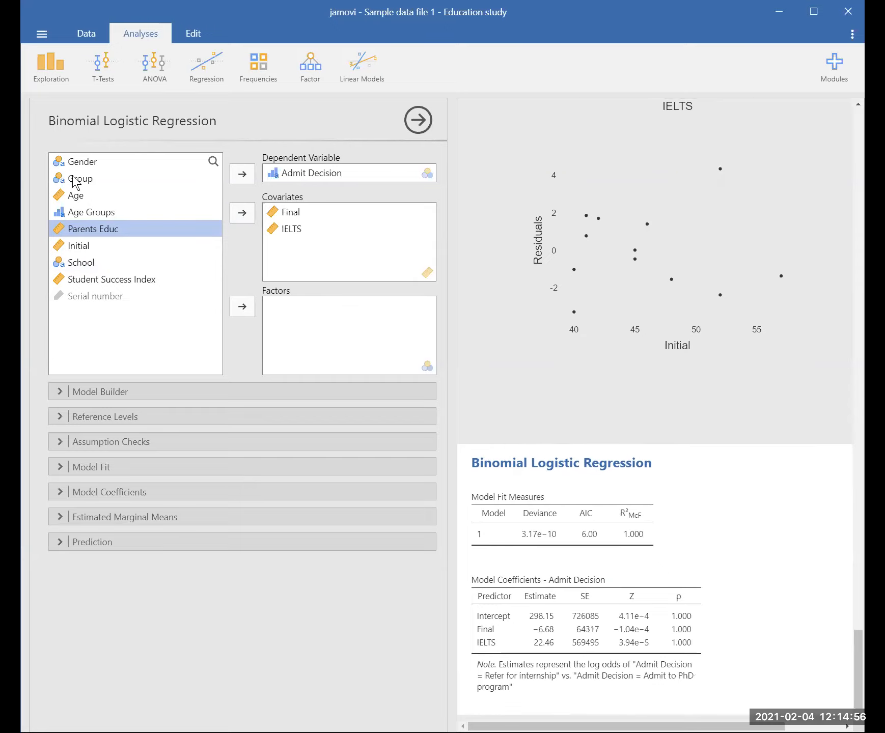
left_click(95, 176)
left_click(242, 307)
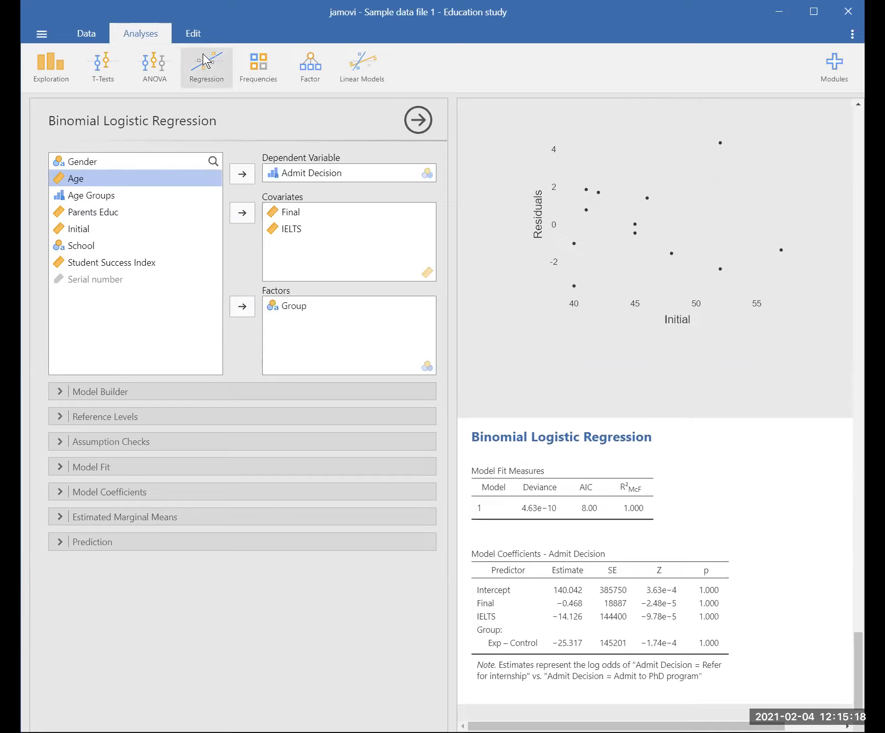
Annotate the results below the Binomial Logistic Regression heading with the note "Conducted on preliminary data"
left_click(196, 38)
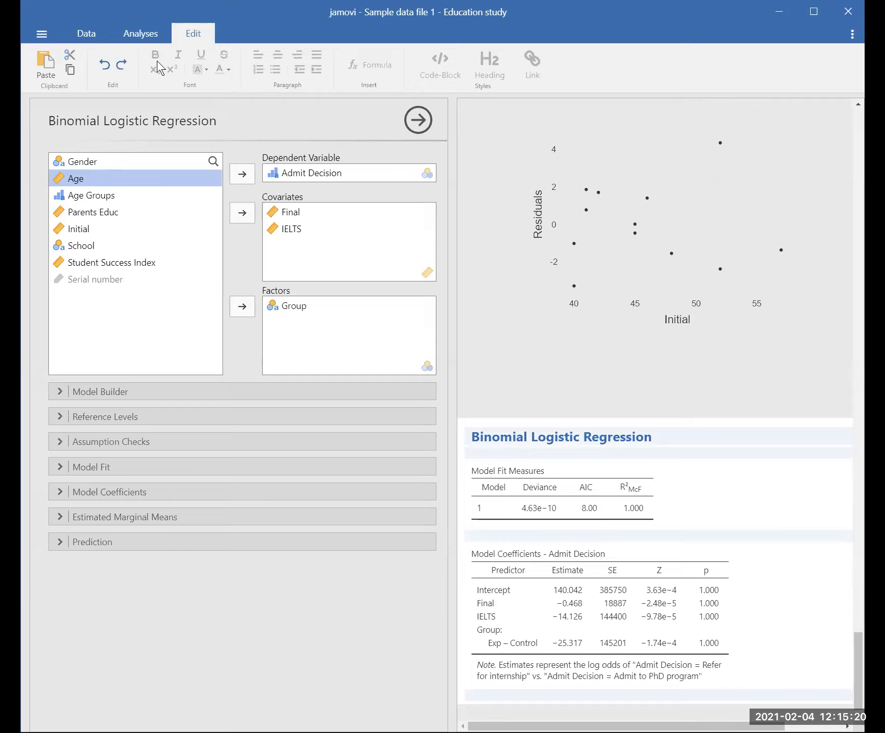
left_click(487, 451)
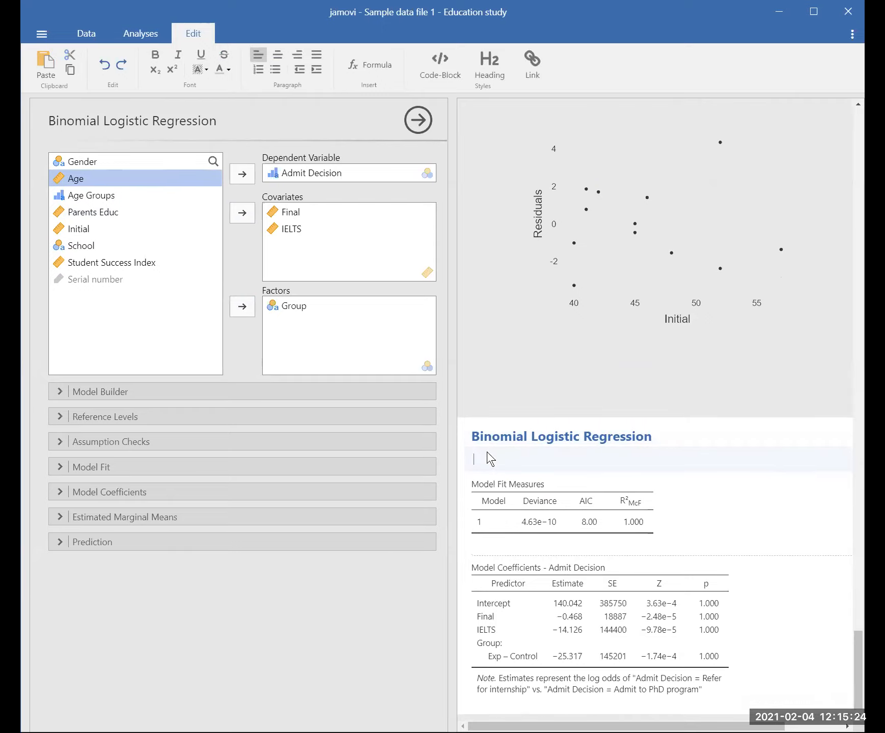
type("Conducted o")
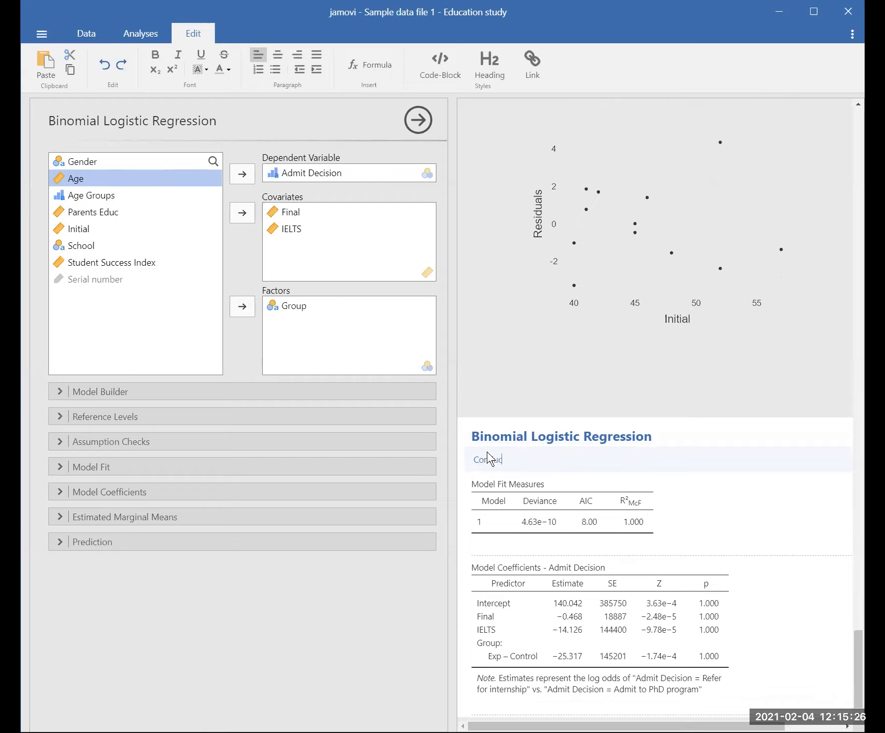
type("n preliminary data")
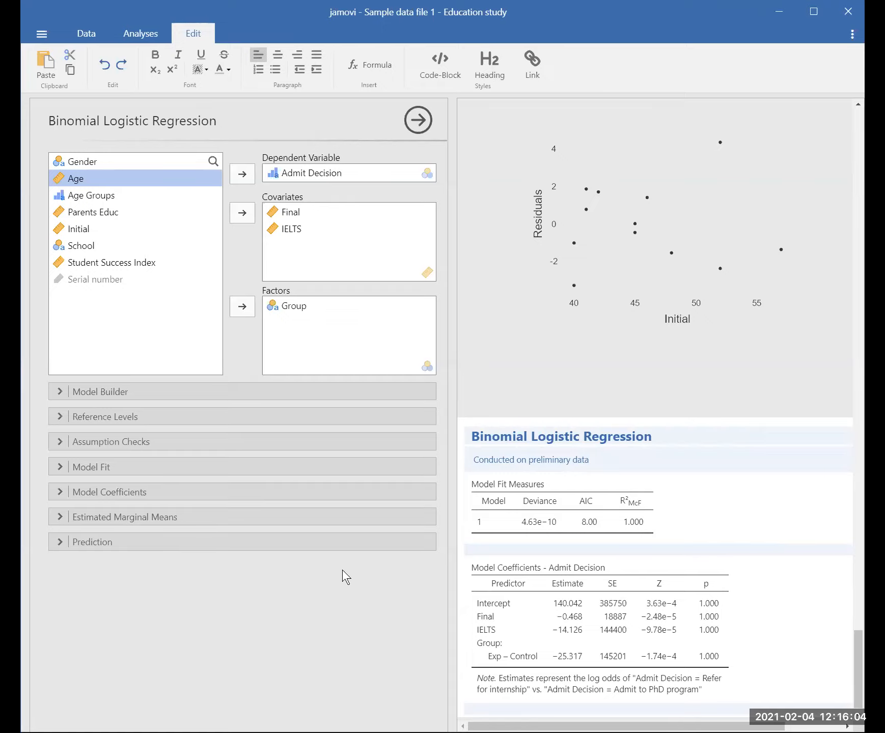
Switch to the PowerPoint slide show and advance through the study planning points on the "Steps in statistical data analysis" slide
key("alt+Tab")
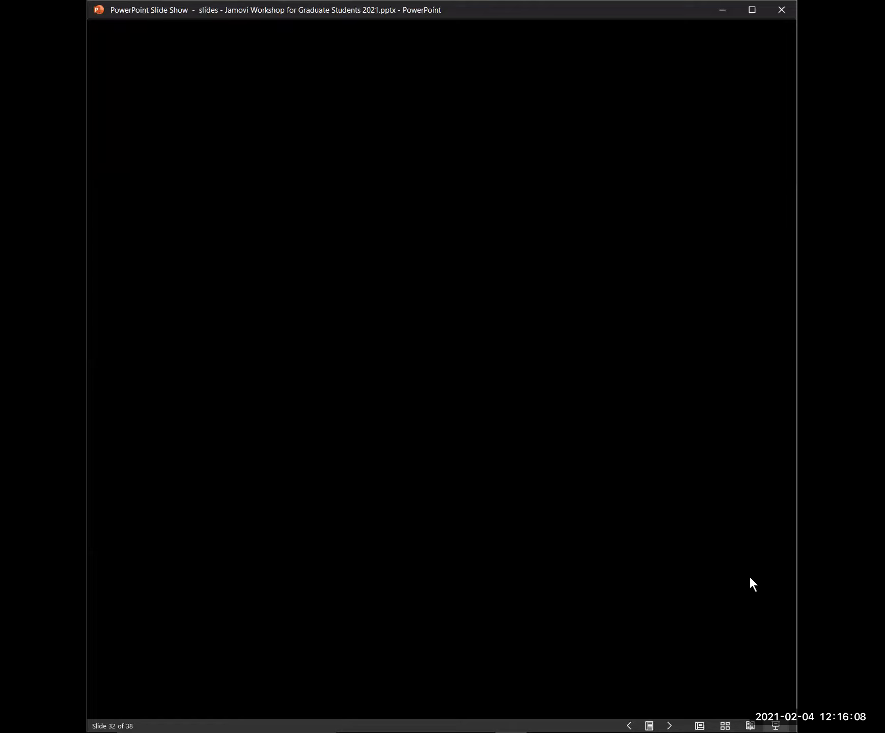
left_click(671, 722)
left_click(672, 722)
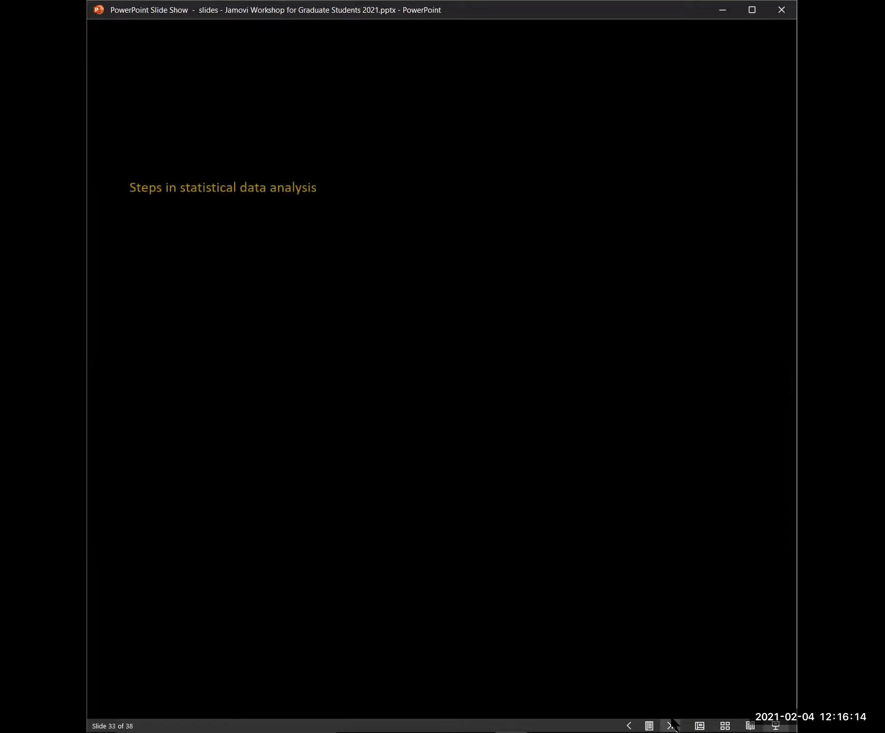
left_click(671, 722)
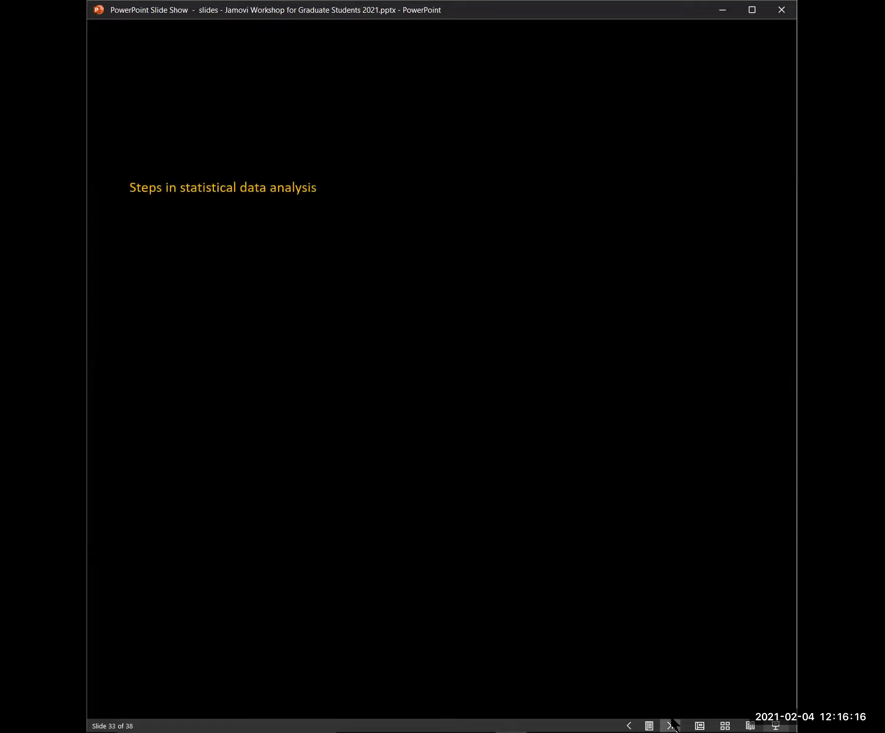
left_click(671, 722)
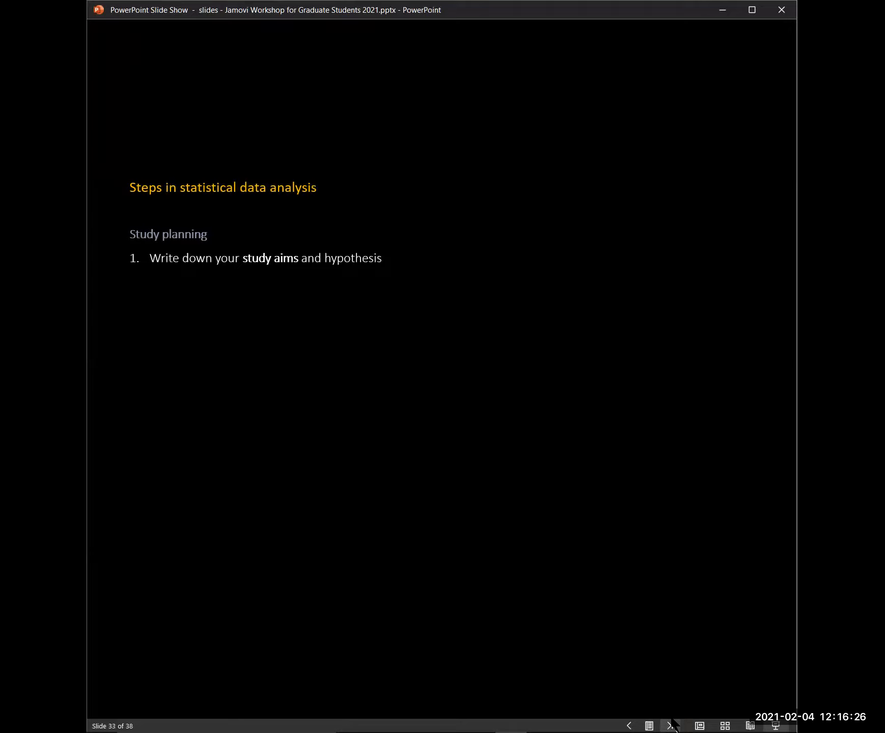
left_click(670, 725)
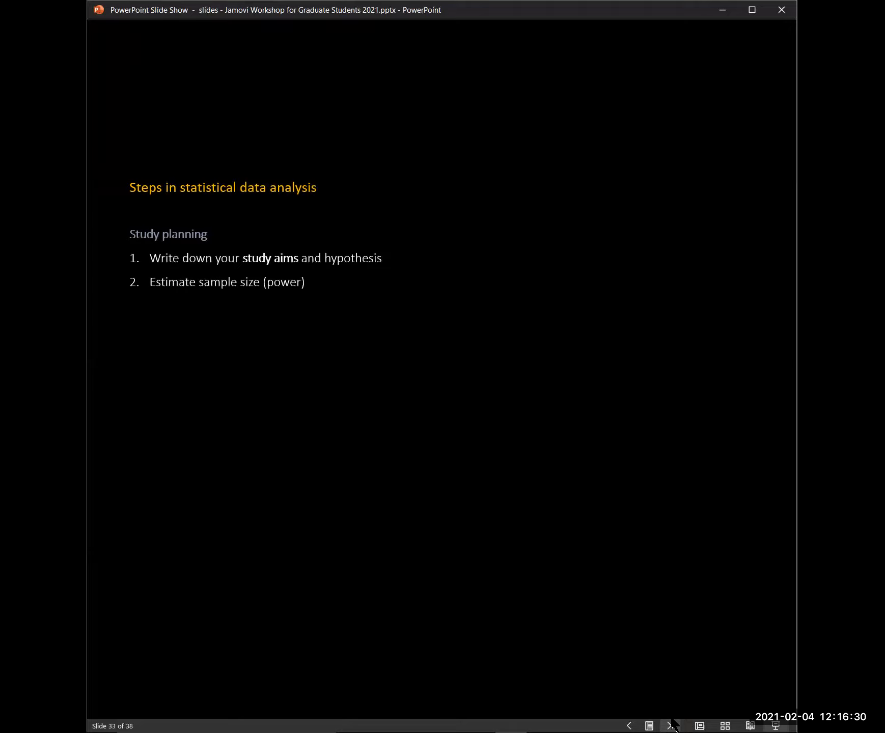